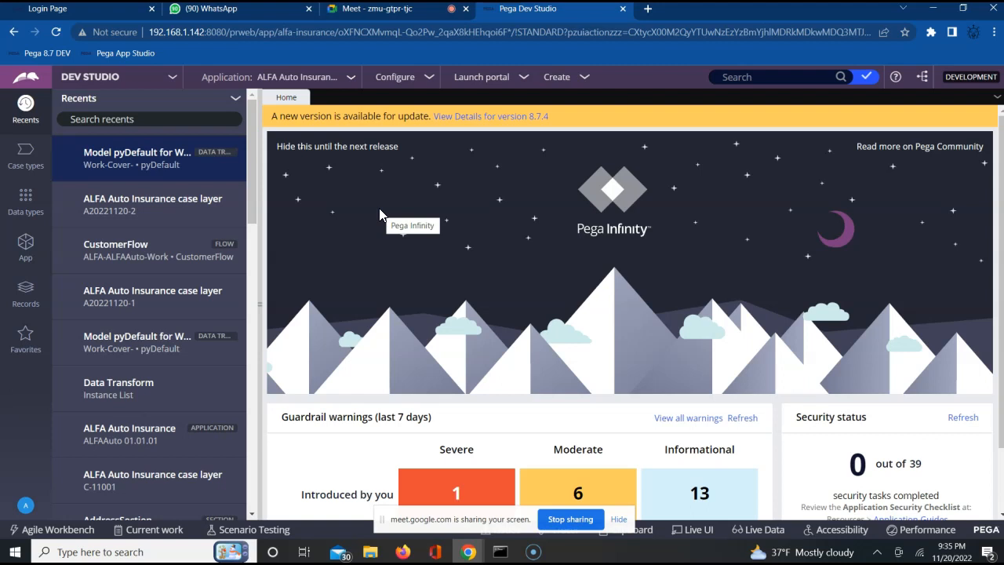
Step: Open the most recent pyDefault data transform of the Work-Cover- class from the recent records
double_click(161, 166)
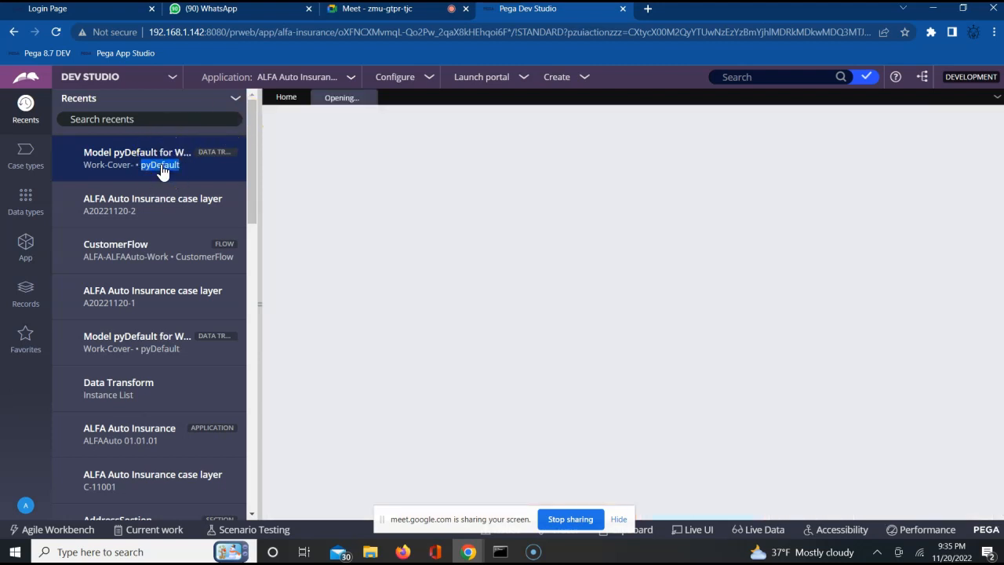
click(401, 209)
click(564, 313)
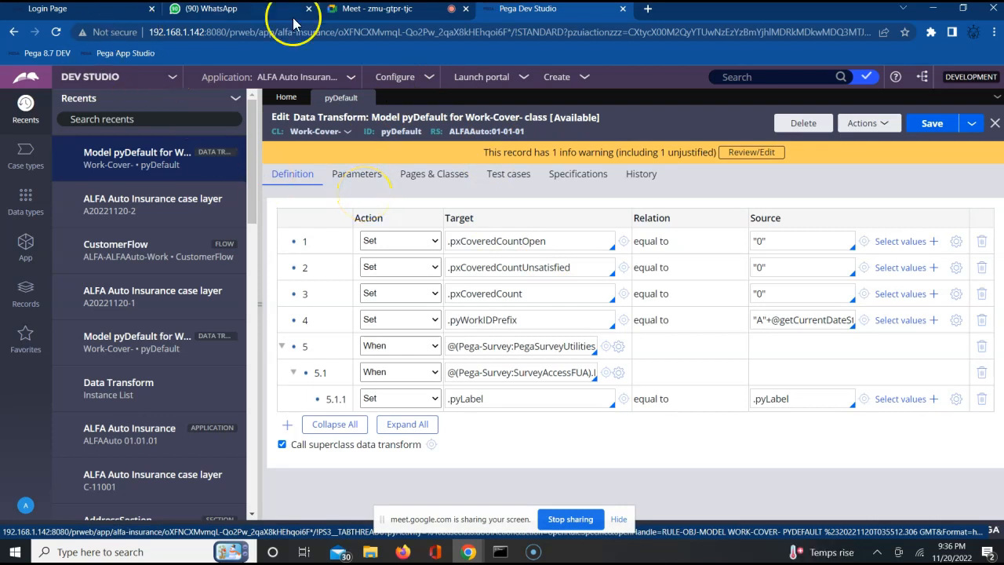
Step: Open the untitled data transform notes from Google Drive in a new browser tab and title them Data Transform in Pega
click(648, 9)
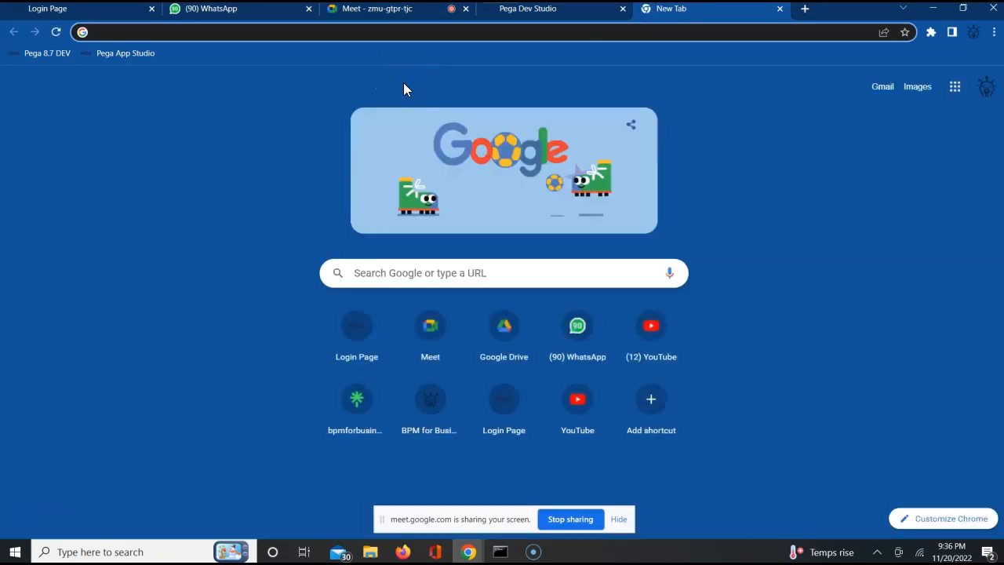
click(504, 330)
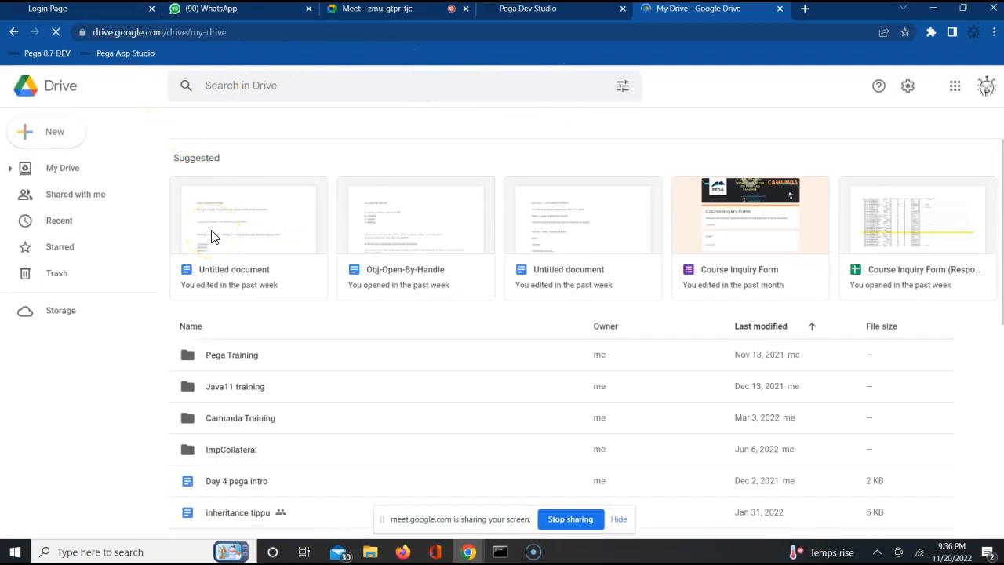
click(210, 234)
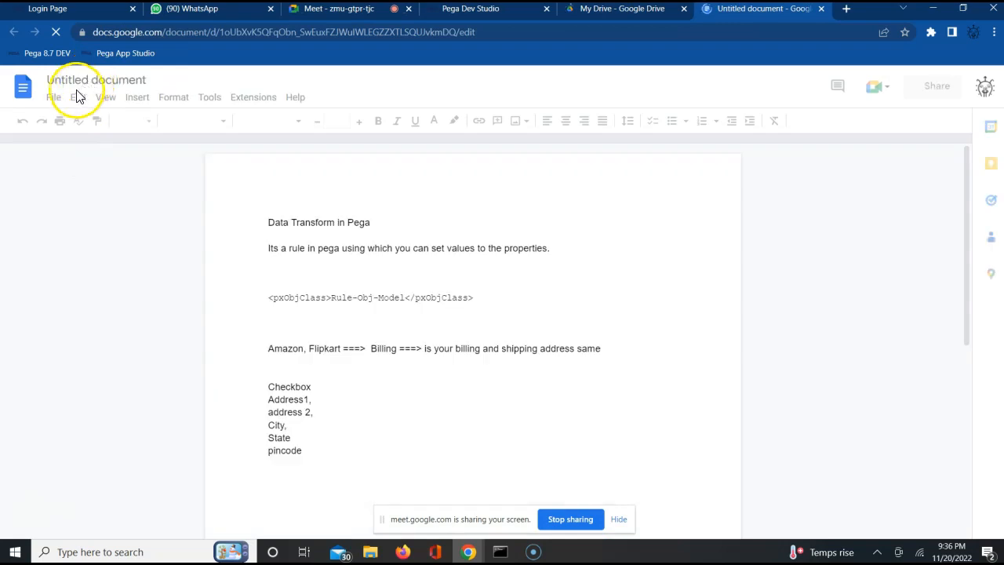
click(70, 81)
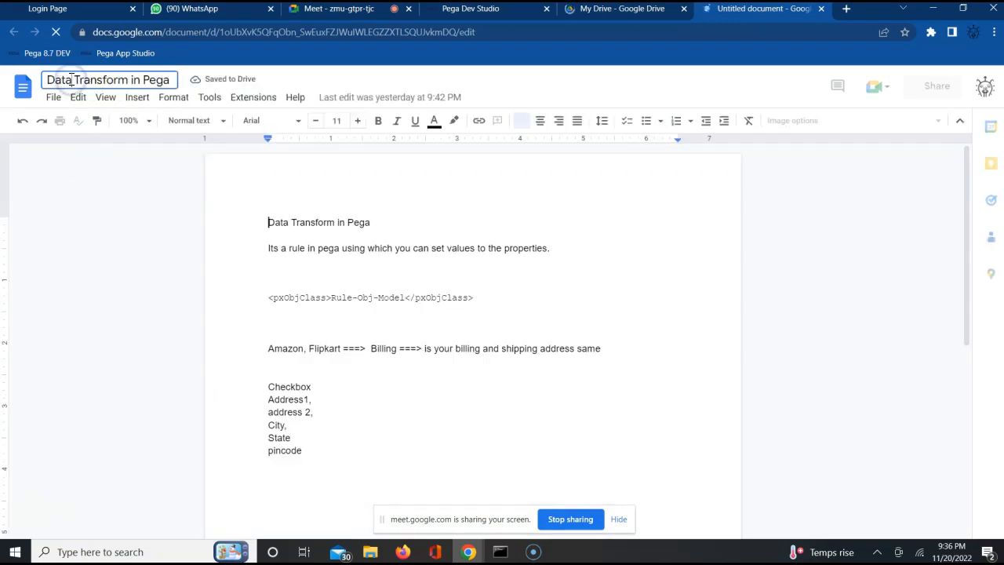
Step: Create a new blank Google Docs document from the Data Transform in Pega document
click(50, 100)
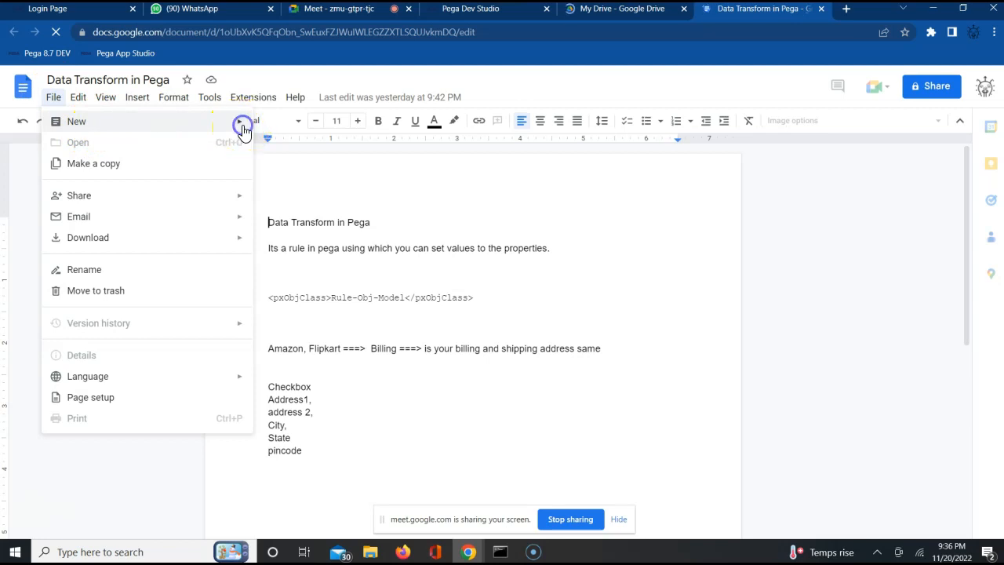
mouse_move(242, 125)
click(300, 128)
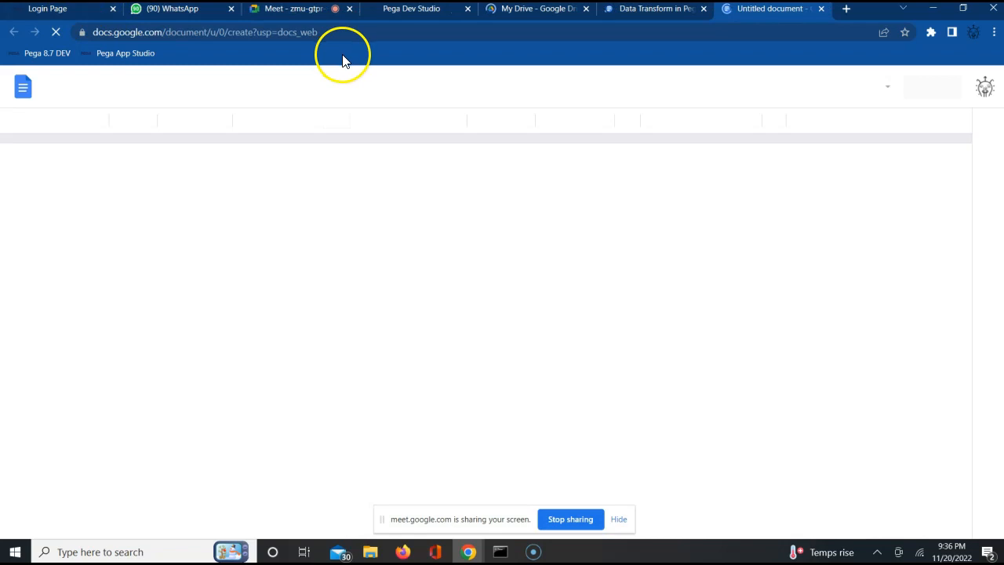
Step: Switch to Pega Dev Studio and close the Login Page browser tab
click(412, 11)
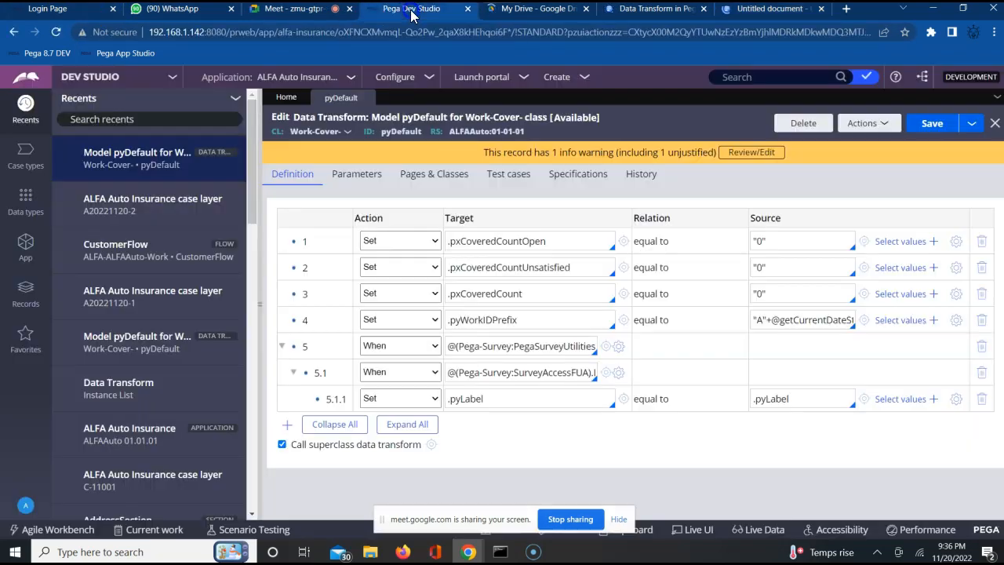
click(111, 11)
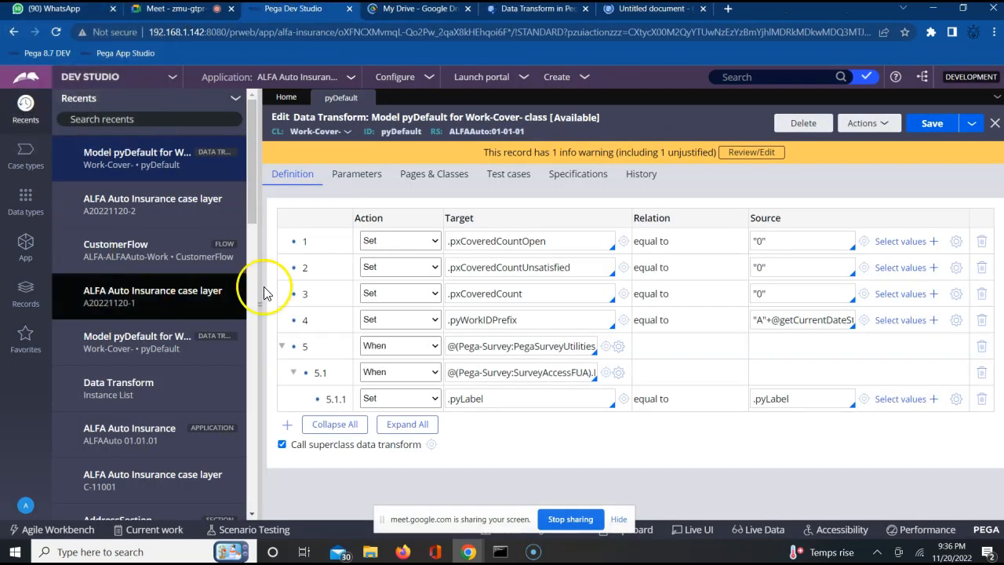
Step: Browse the Decision category of the records explorer and list the Declare Expression rule instances
click(24, 296)
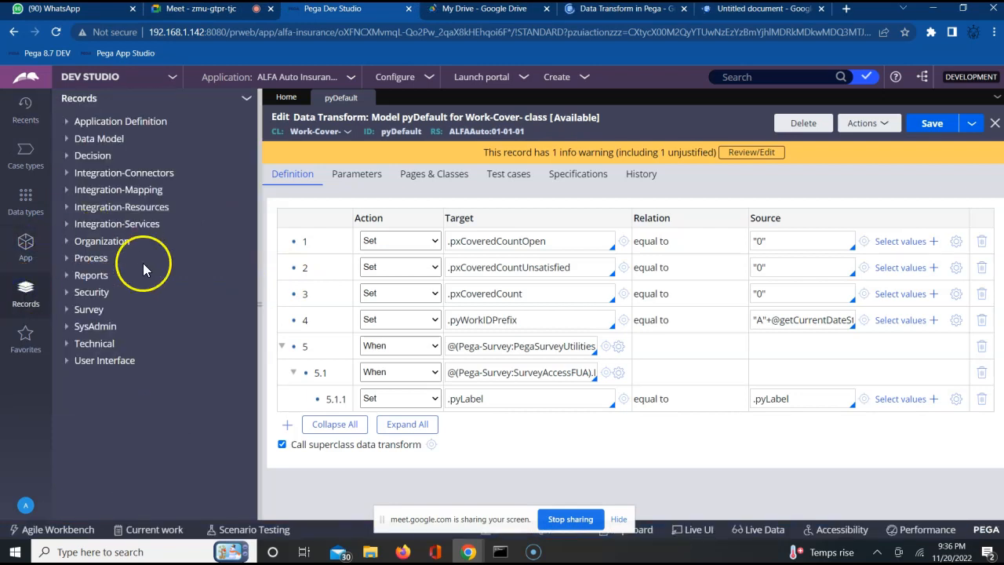
click(67, 157)
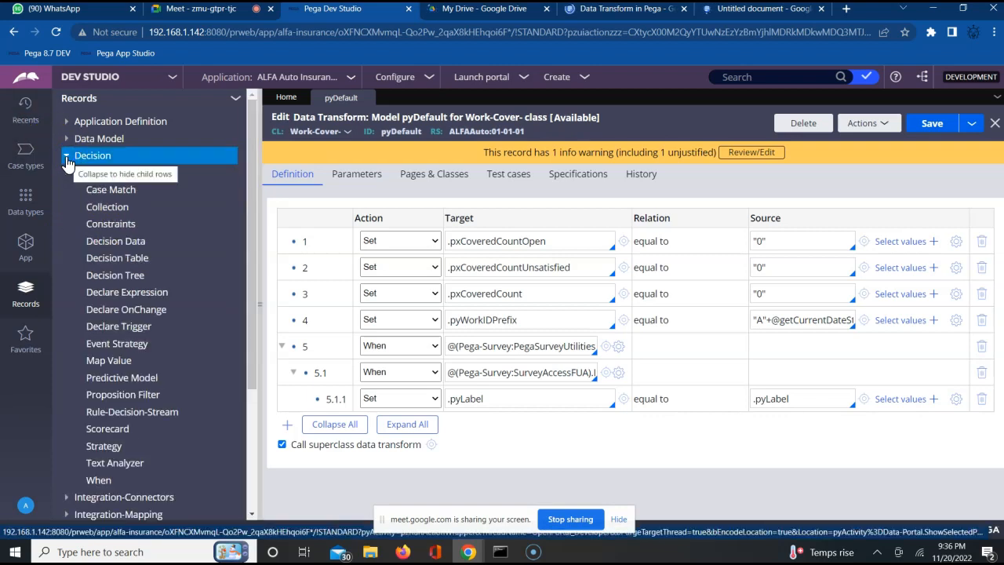
click(316, 205)
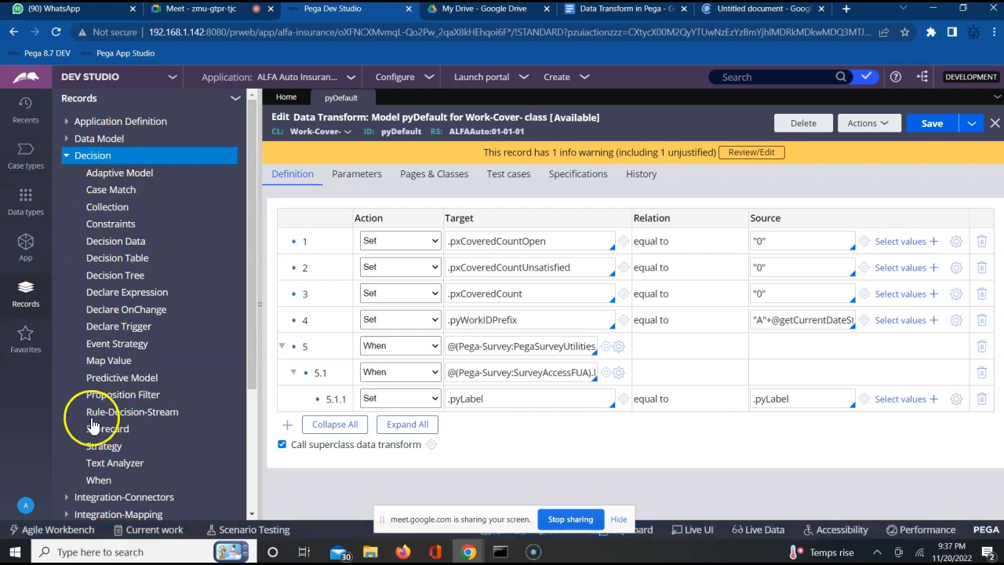
click(117, 294)
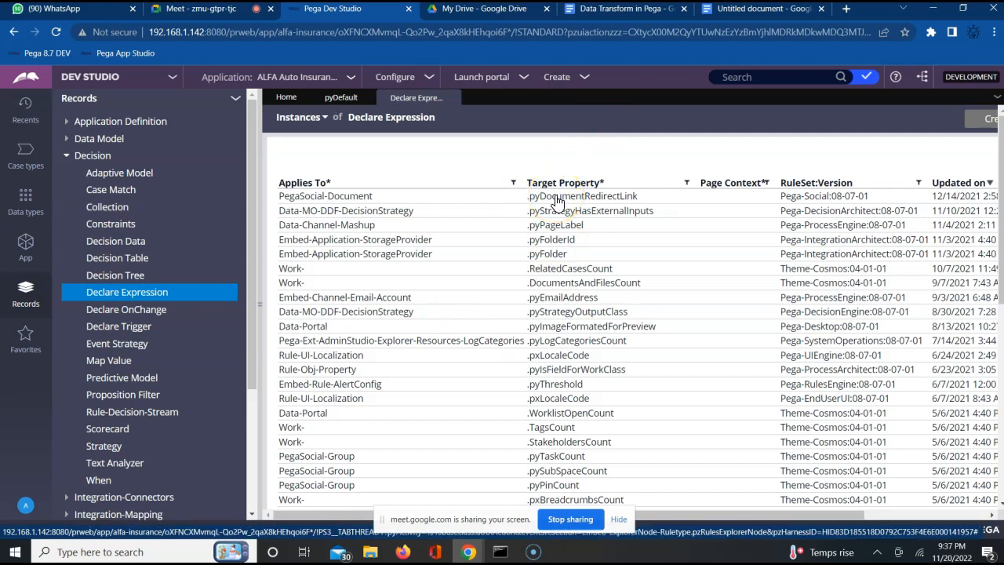
Step: Open the .pyDocumentRedirectLink declare expression of PegaSocial-Document and hide the screen-sharing notice
click(556, 200)
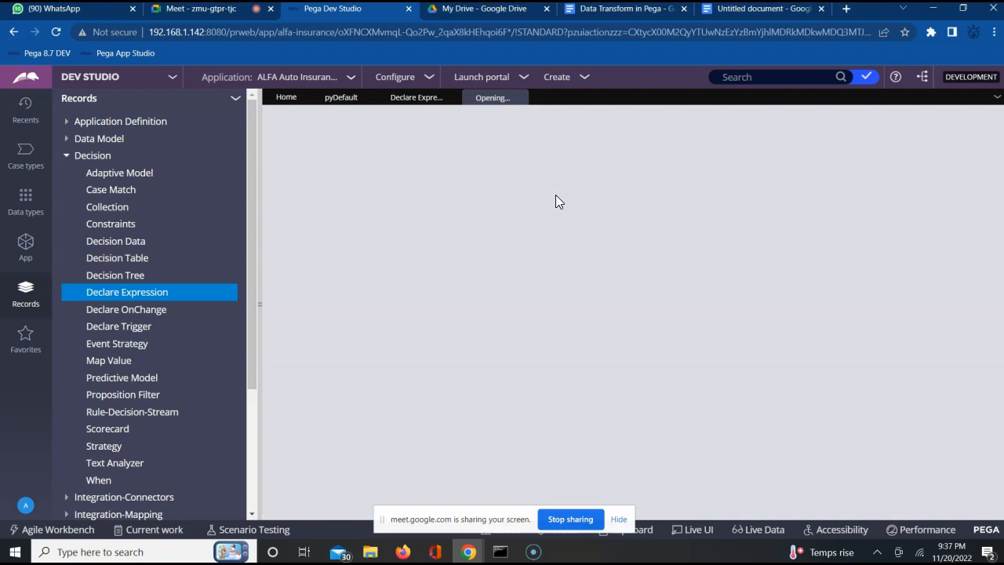
click(402, 98)
click(619, 518)
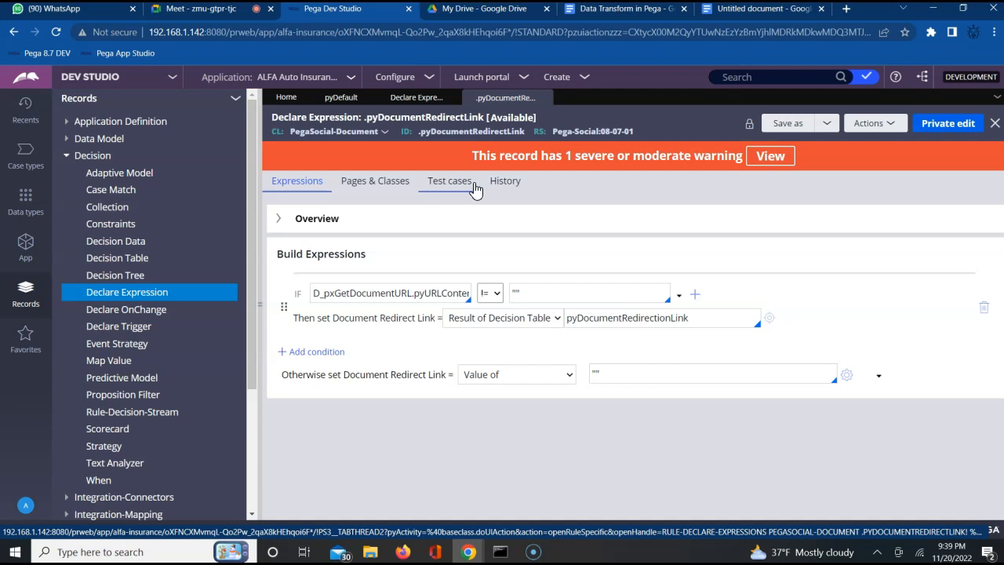
Step: Open the UI elements page of the User Interface gallery from the configuration options
click(171, 78)
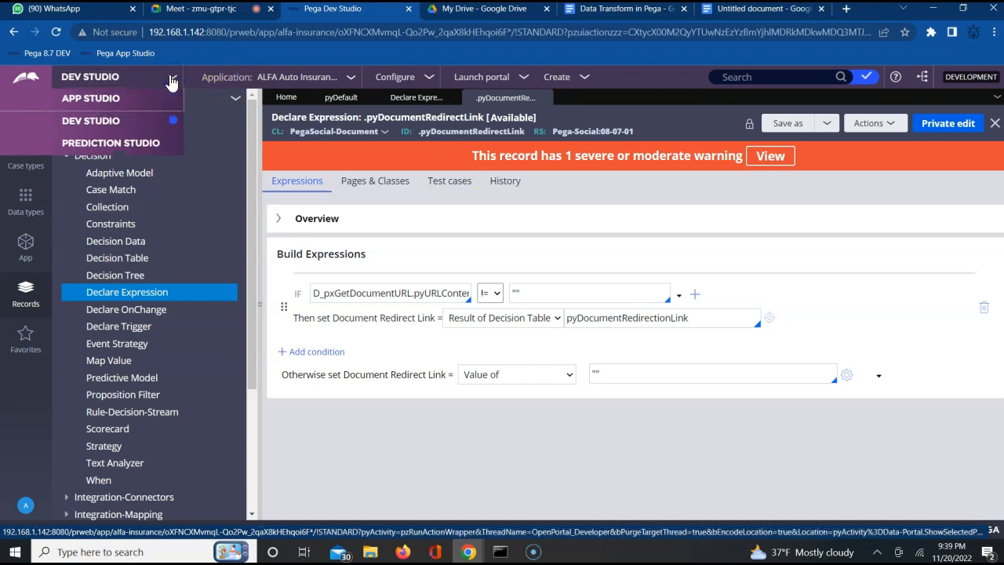
click(411, 79)
click(424, 78)
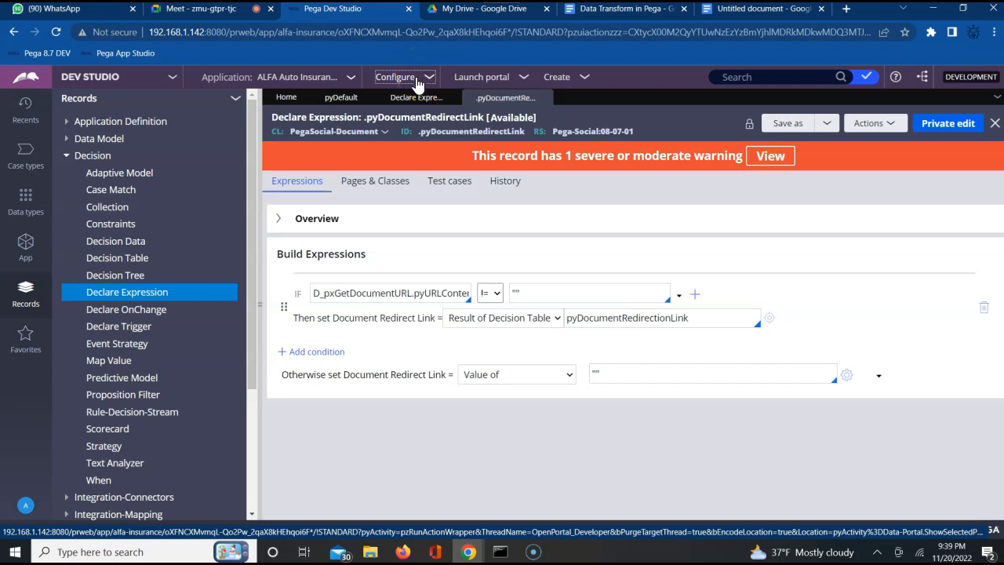
click(342, 79)
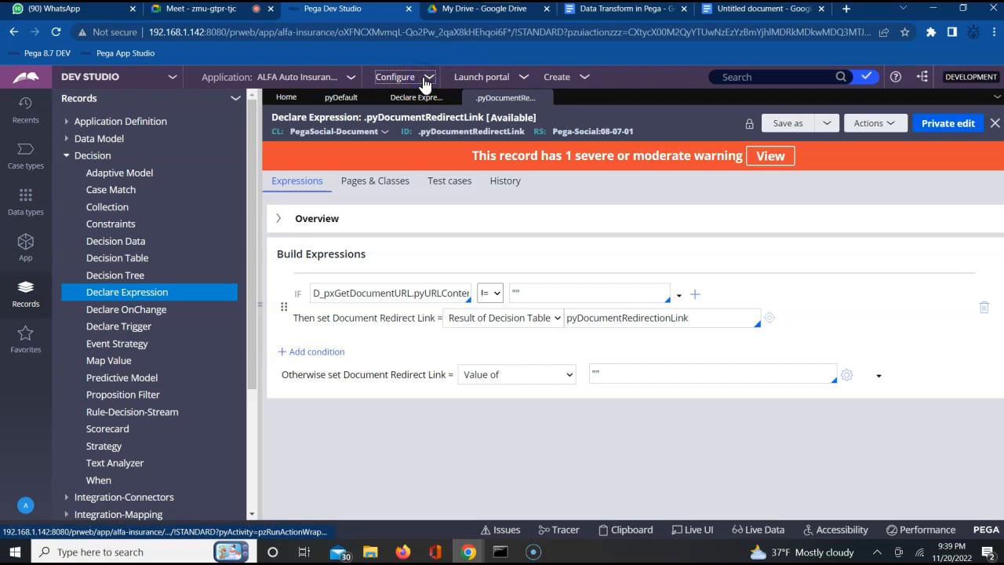
click(414, 78)
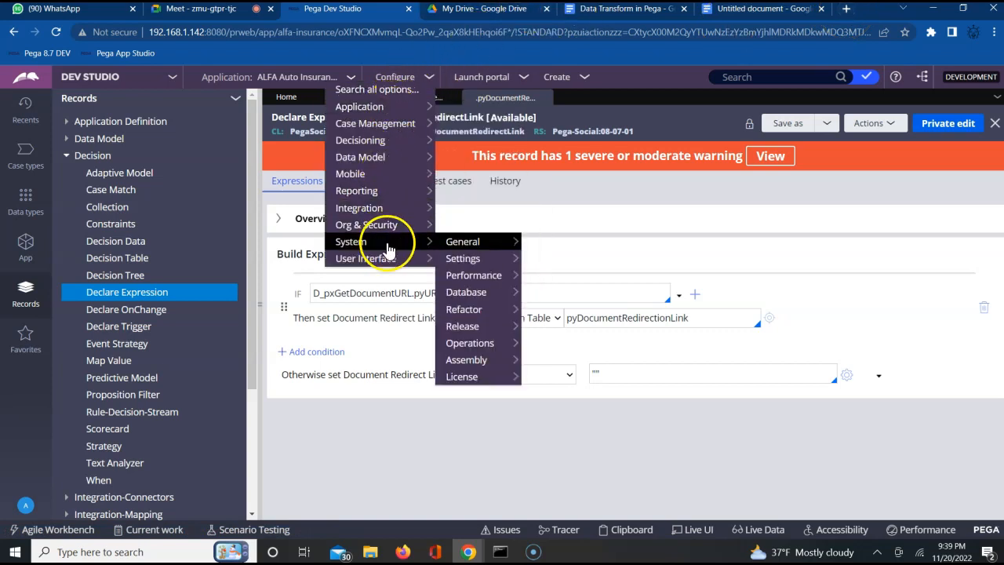
mouse_move(369, 258)
mouse_move(480, 259)
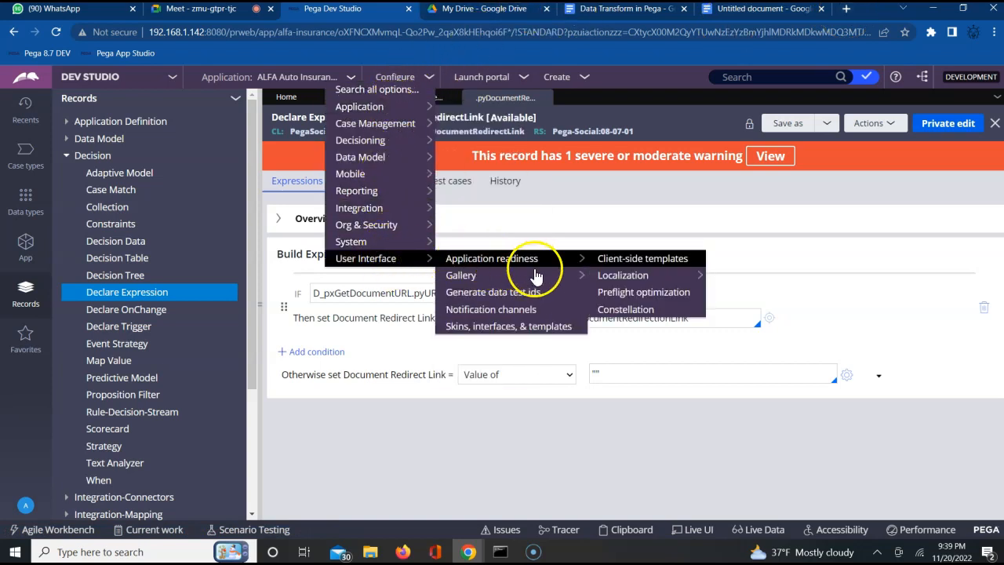
mouse_move(533, 281)
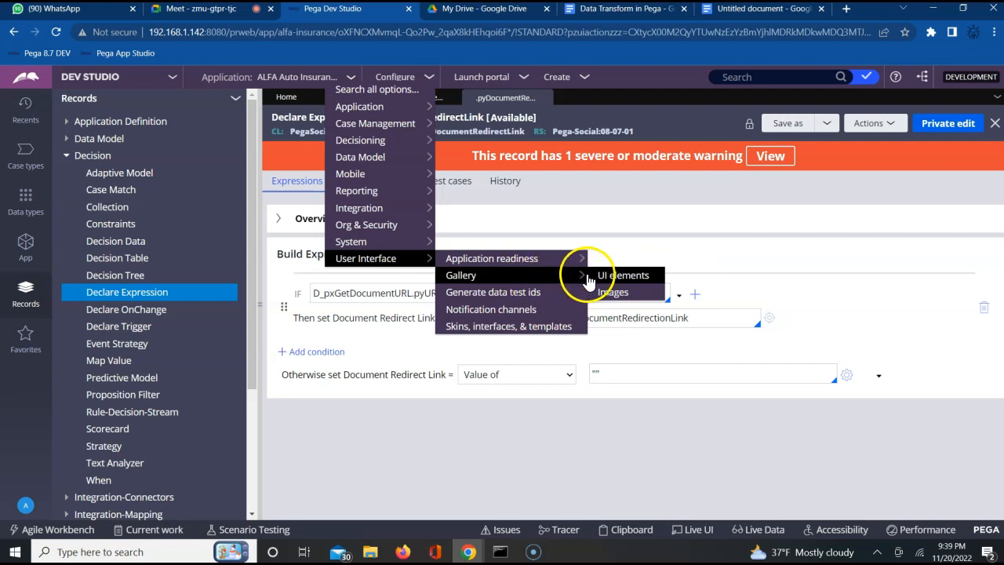
click(619, 278)
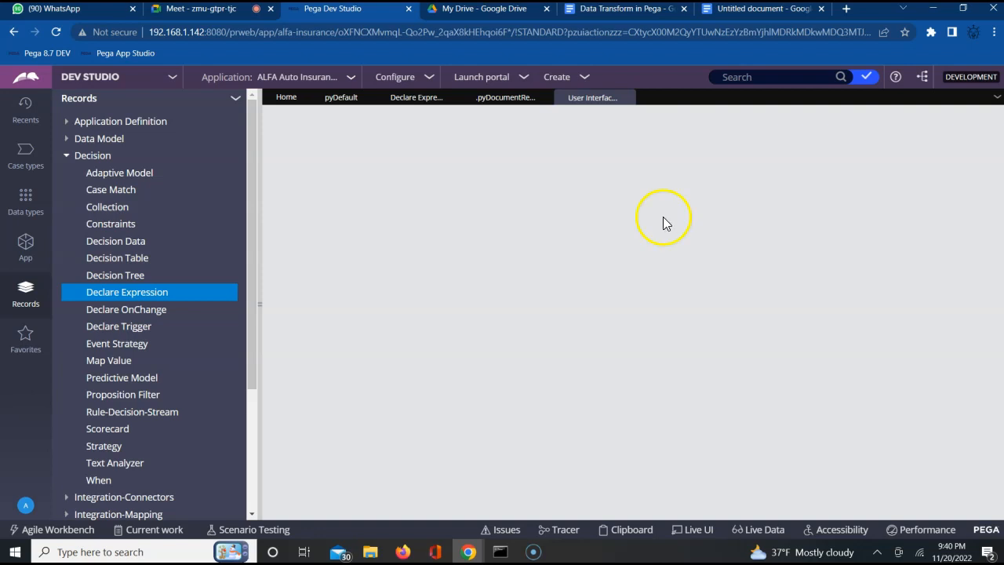
Step: Close the Data Transform in Pega document and switch back to Pega Dev Studio
click(598, 17)
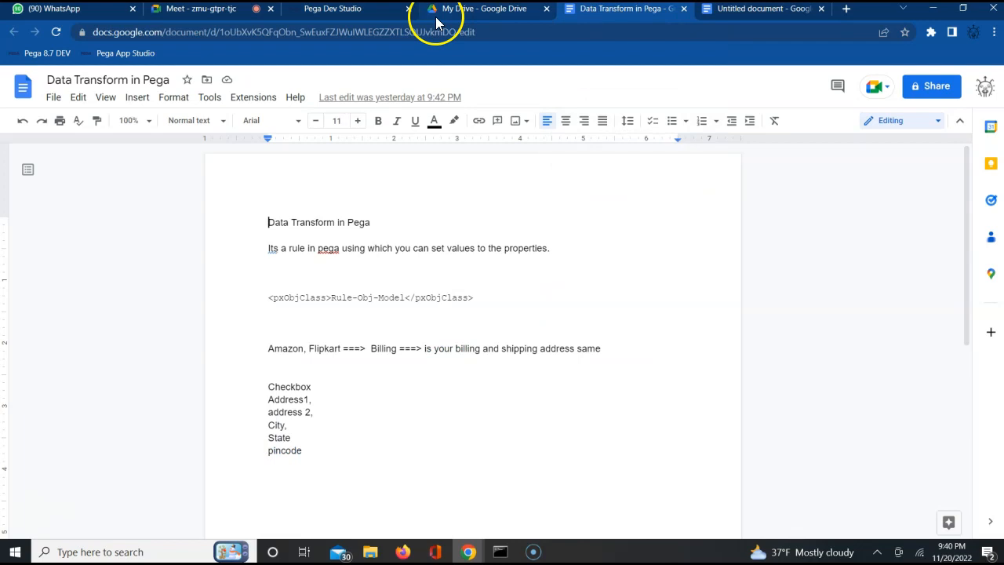
click(683, 8)
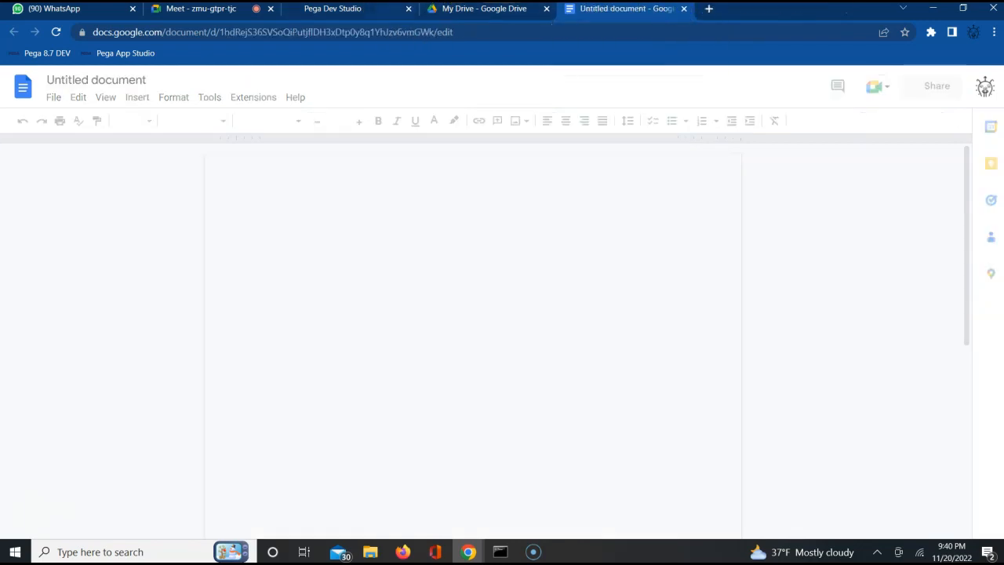
click(367, 17)
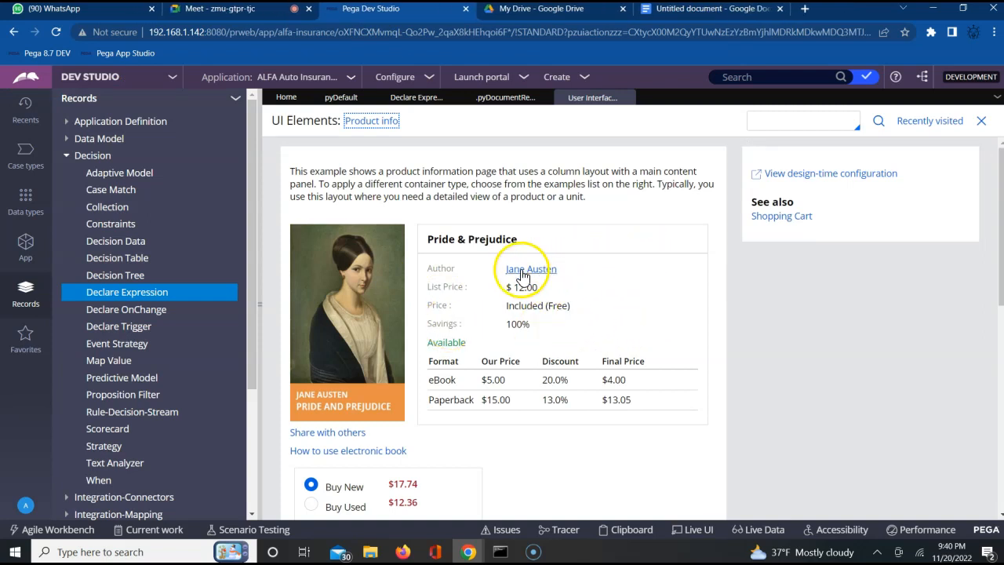
Step: Set the purchase quantity to 2 on the Pride & Prejudice product info example
click(590, 458)
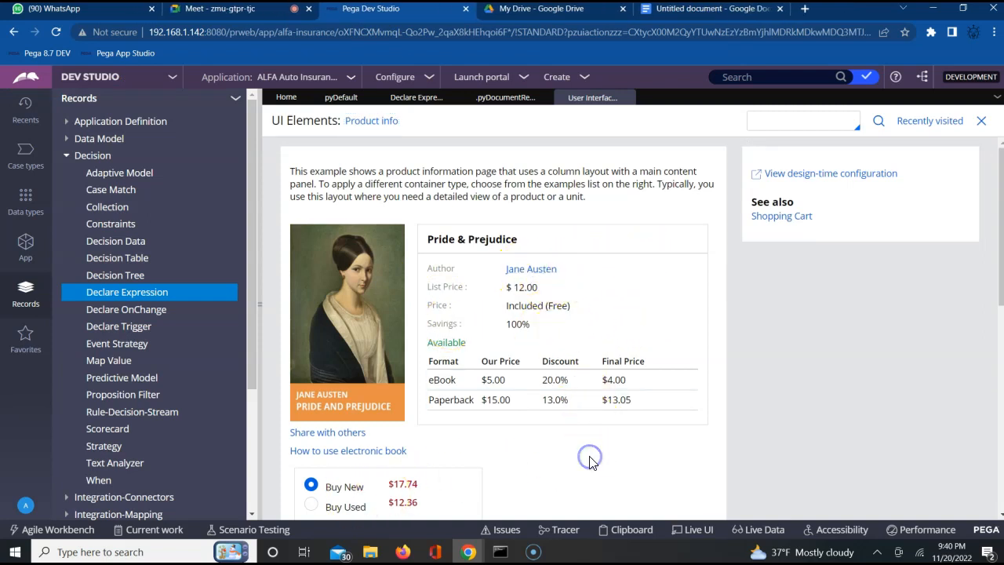
scroll(590, 458, down, 2)
click(318, 422)
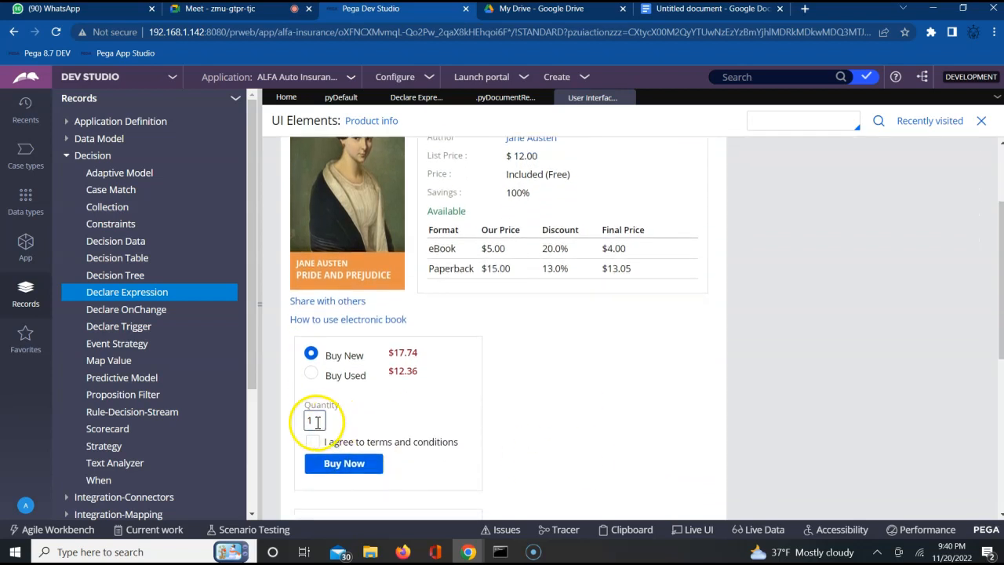
double_click(317, 422)
key(BackSpace)
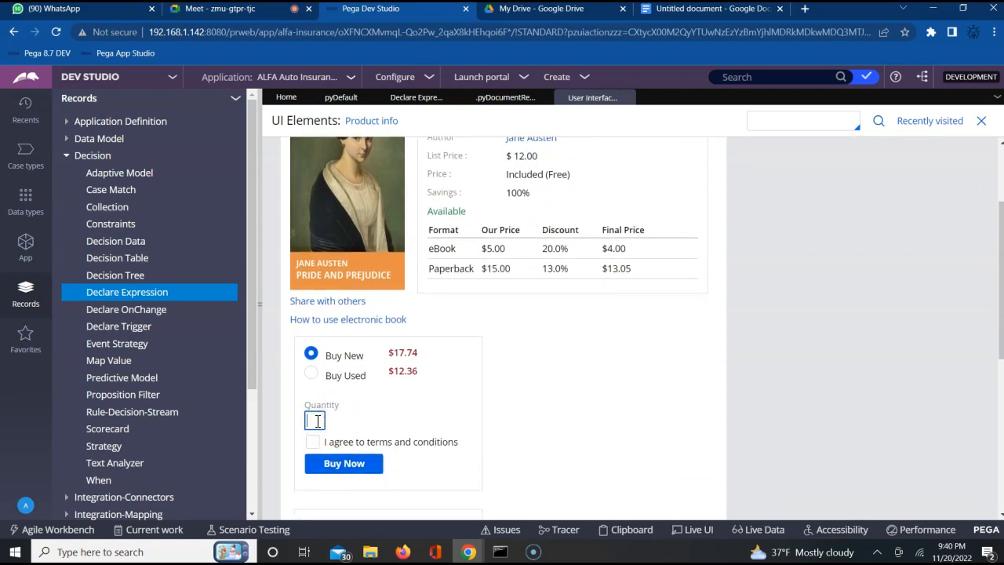
text(2)
click(555, 437)
Step: Submit the Pride & Prejudice purchase and review the product's list price, format prices and discounts
scroll(555, 441, up, 1)
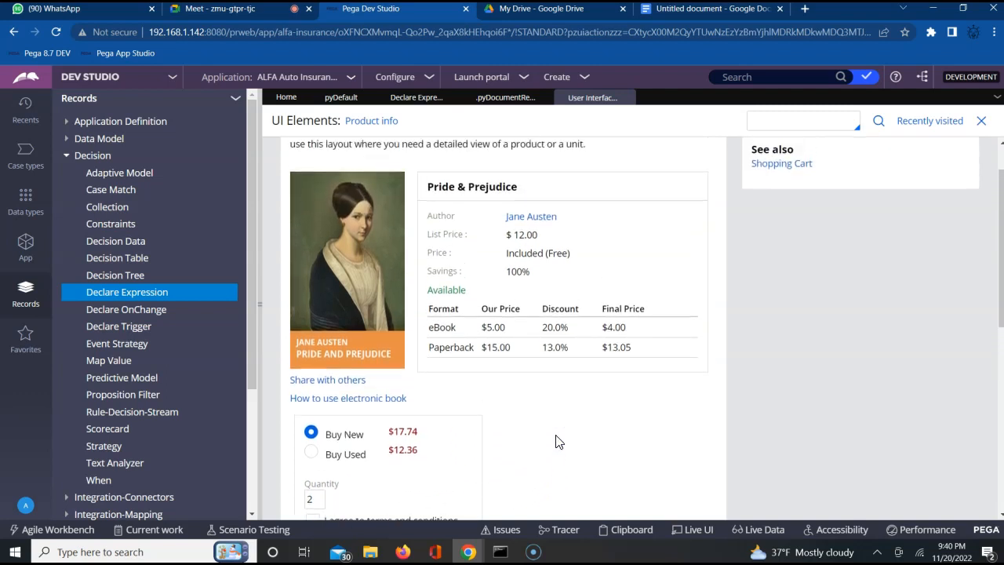
scroll(555, 442, down, 1)
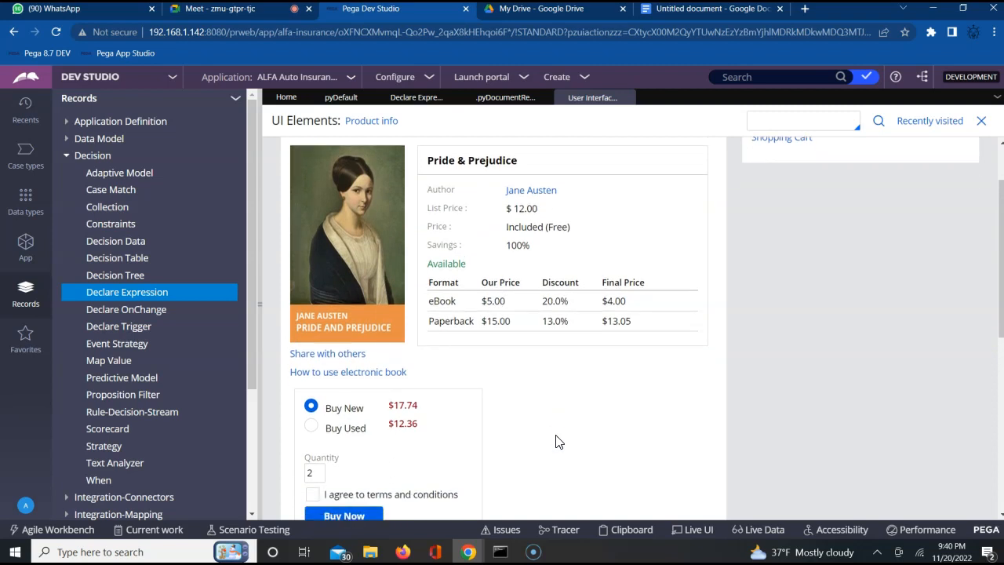
scroll(555, 441, down, 1)
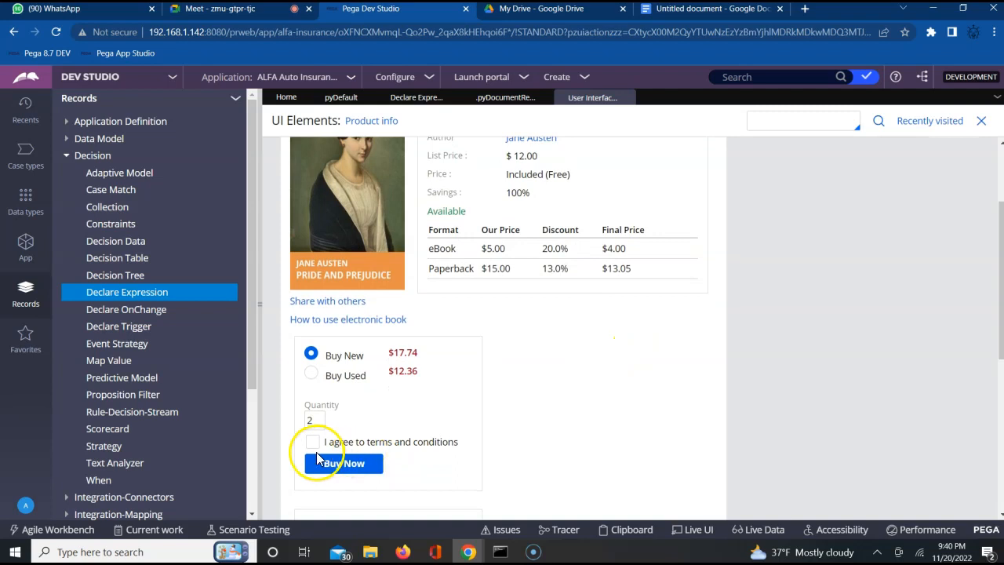
click(325, 478)
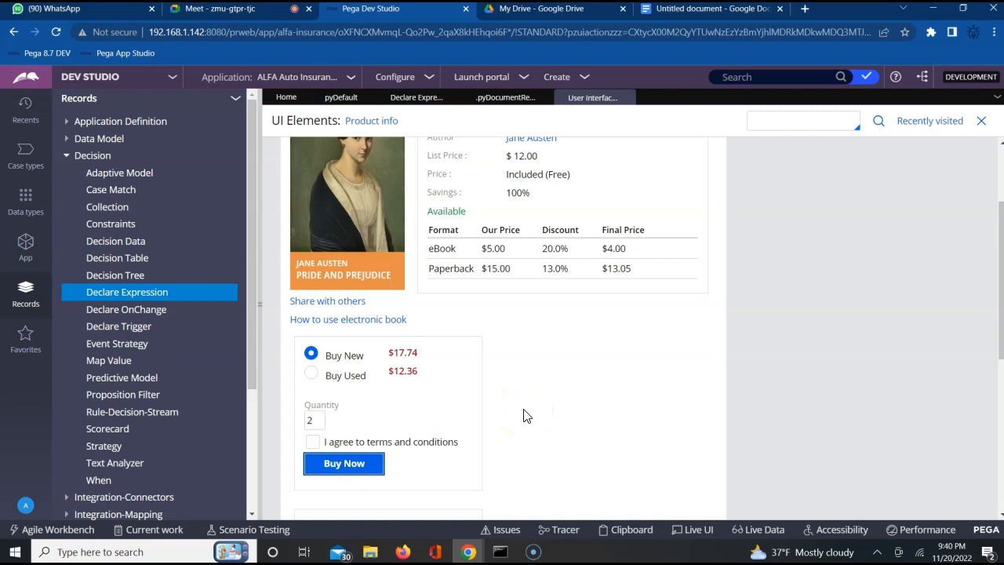
scroll(526, 416, up, 3)
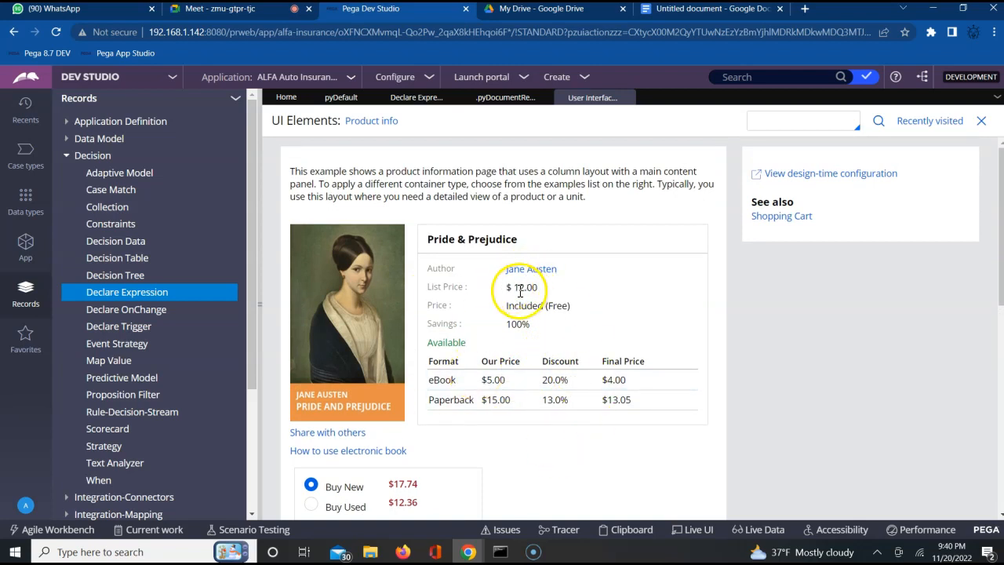
scroll(559, 479, down, 1)
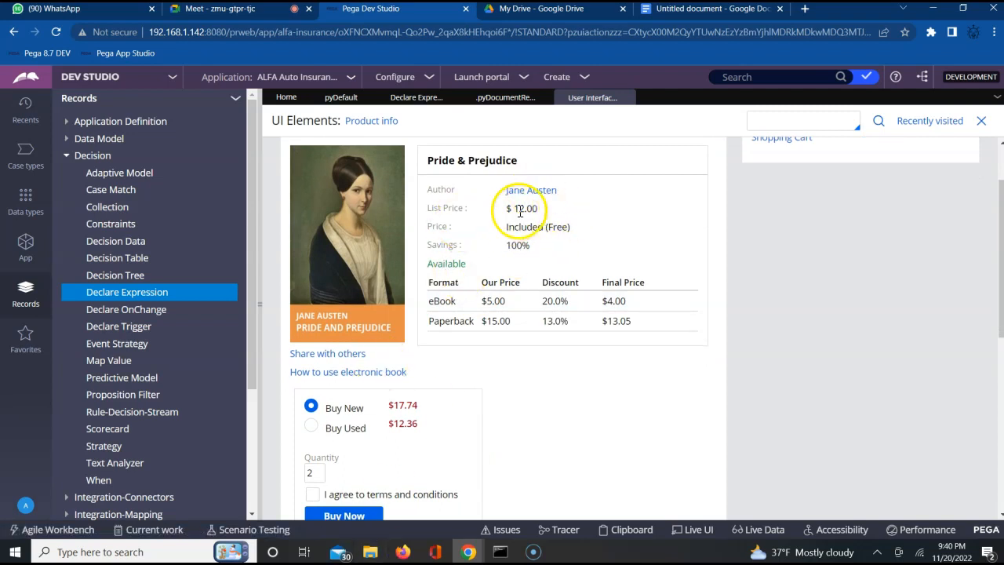
Step: Examine the quantity and list price of the Pride & Prejudice product example
double_click(314, 480)
double_click(314, 480)
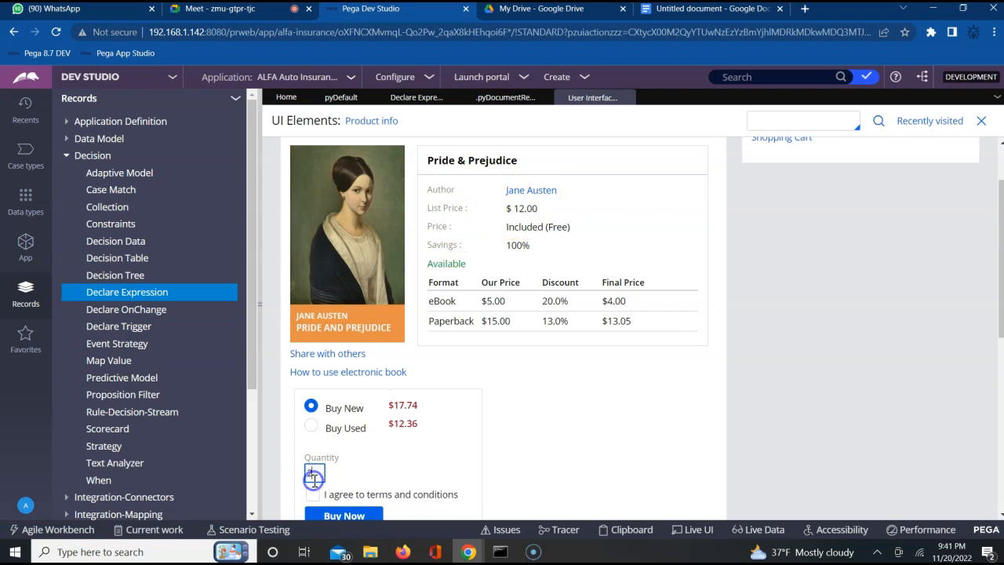
triple_click(521, 209)
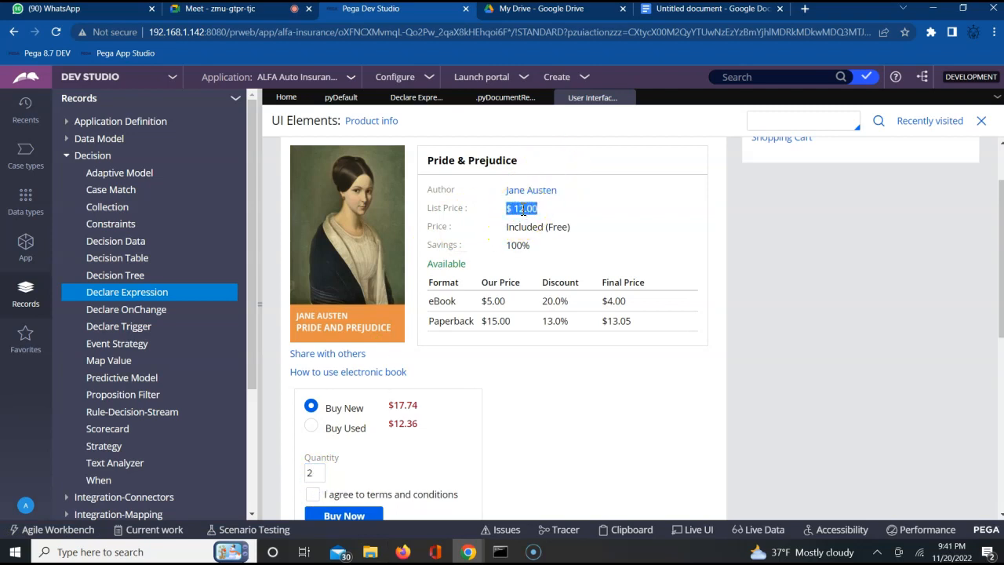
Step: In the untitled Google document, enter the heading "Declare Expression" and the formula "C = A + B" below it
click(659, 9)
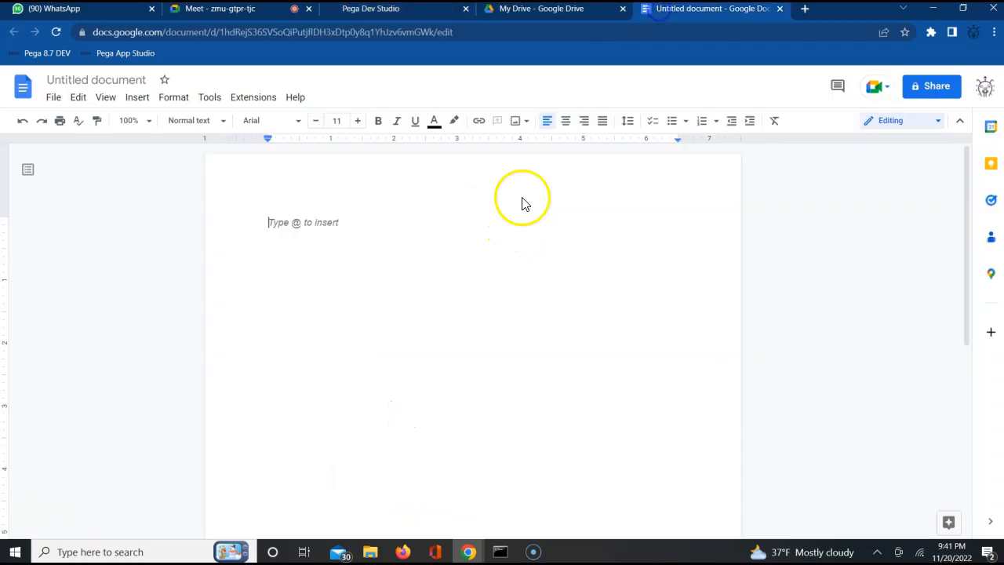
text(Declare Expression)
key(Return)
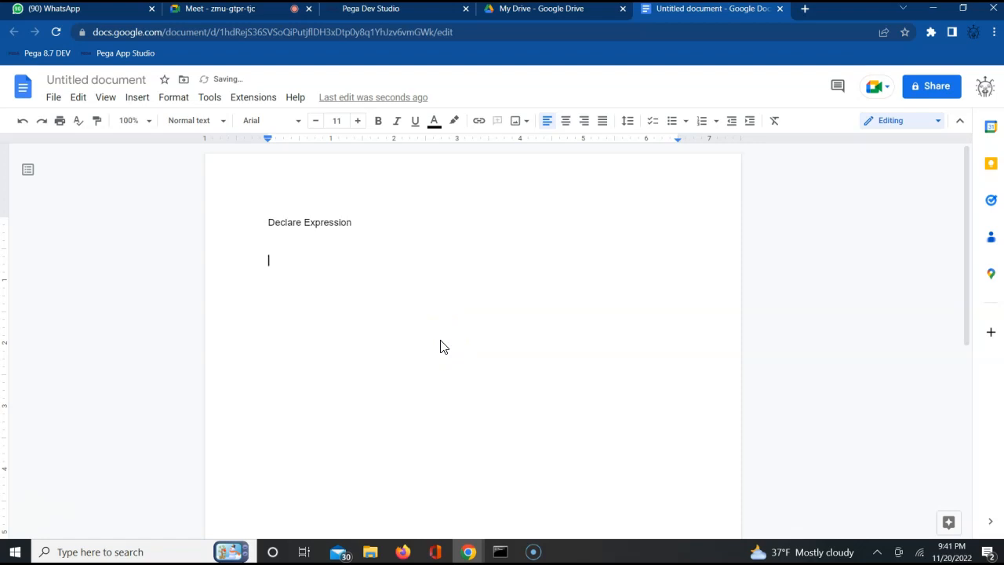
text(C = A + B)
key(Return)
Step: Add the example line "Total field on amazon = A is tshirt quantity + B trouser quantity" under the formula
text(Total field )
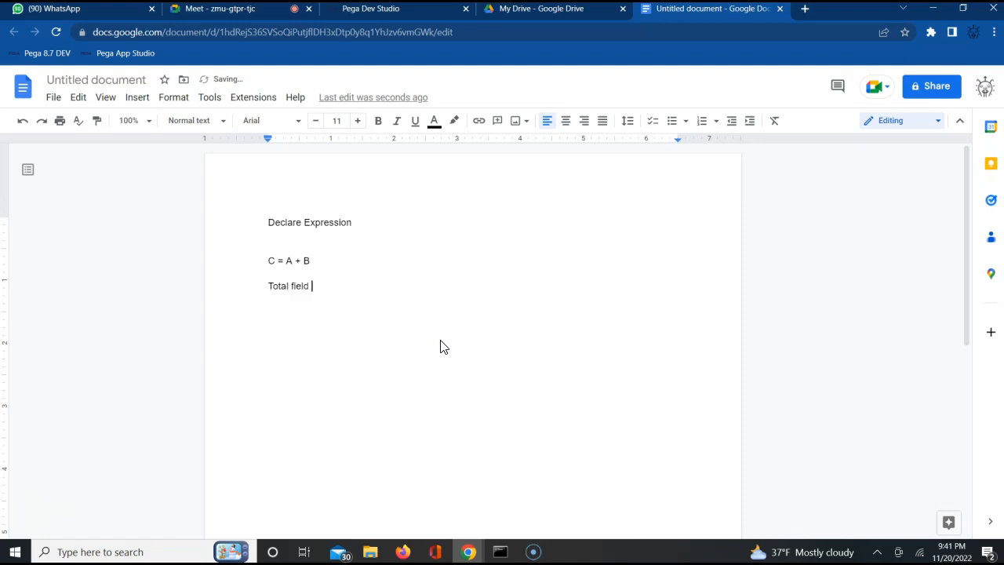
text(on amazon )
text(= )
text(Al)
text( is )
text(ts)
text(hir)
text(t q)
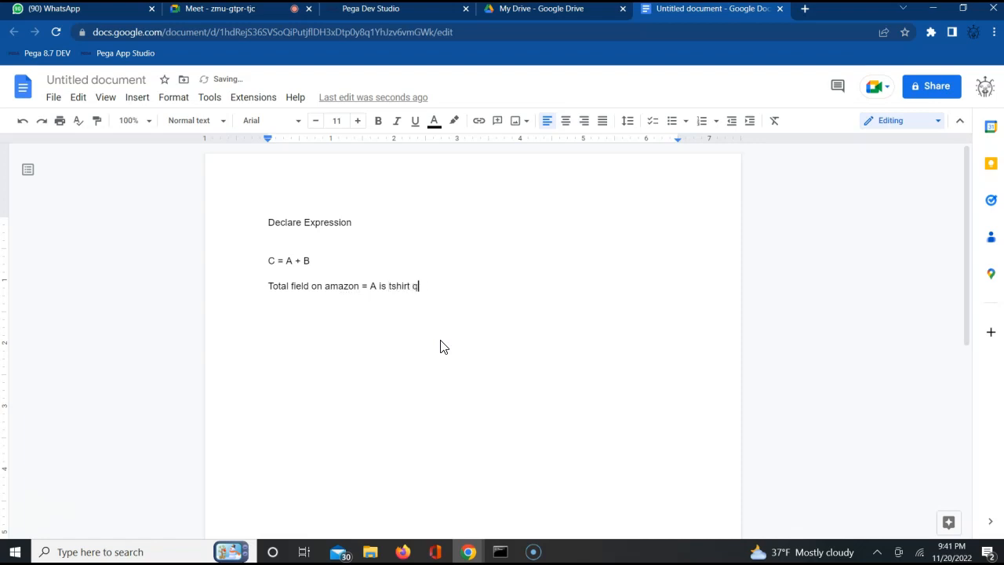
text(uantity + B trouser quantity)
key(Return)
Step: Add the note "C is read only" below the Amazon example
key(Return)
text(C is )
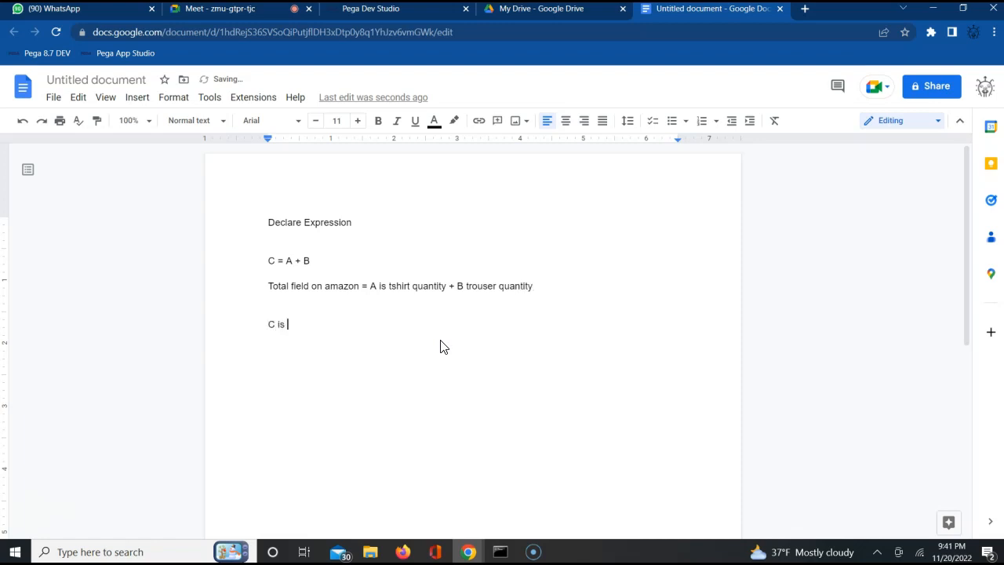
text(read ol)
text(nly)
key(Return)
key(Return)
Step: Add the closing note "When we change A or B the value of C changes"
text(A or B)
key(Left)
key(Left)
key(Left)
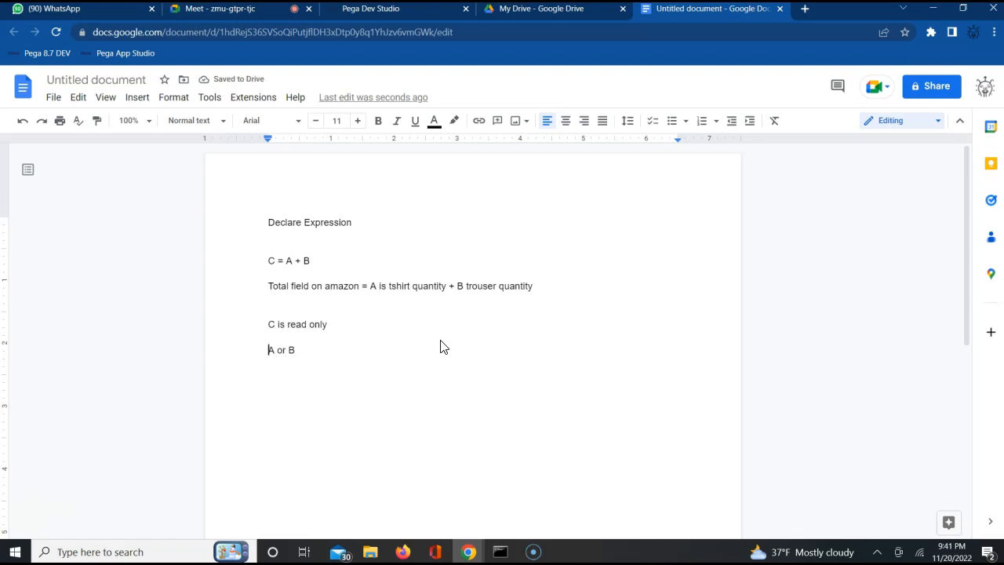
text(When we chan)
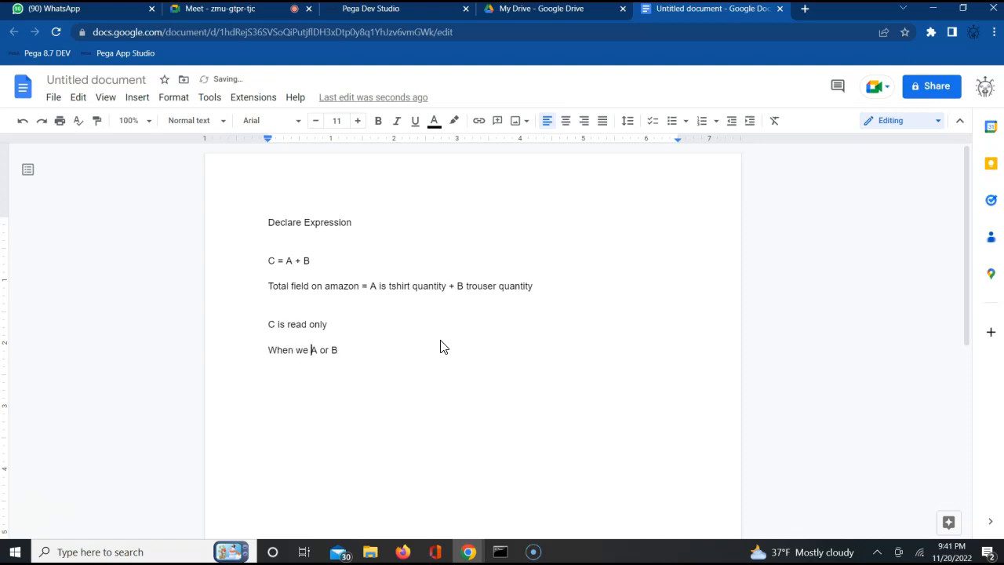
text(ge)
click(397, 361)
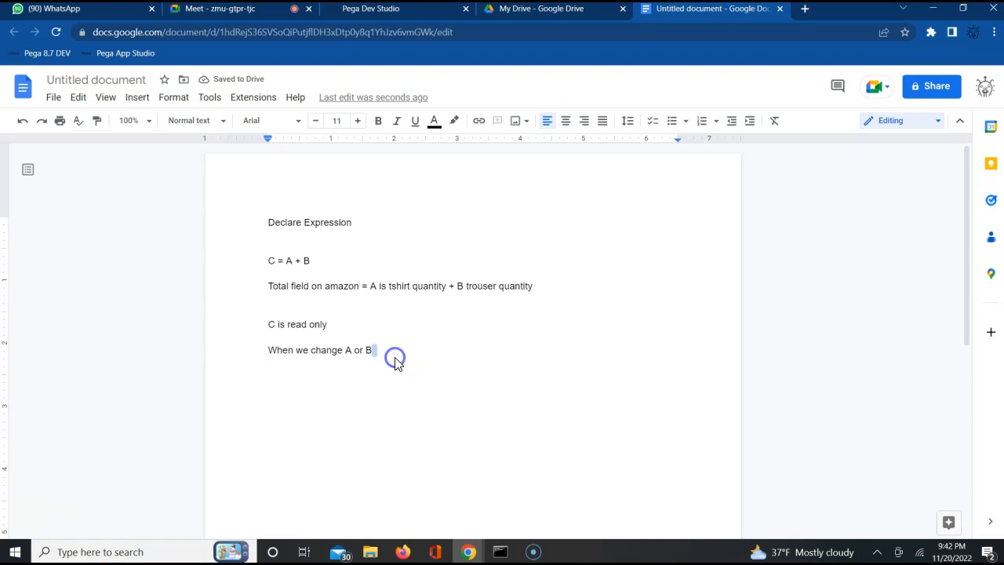
click(396, 362)
text(the value of C changes)
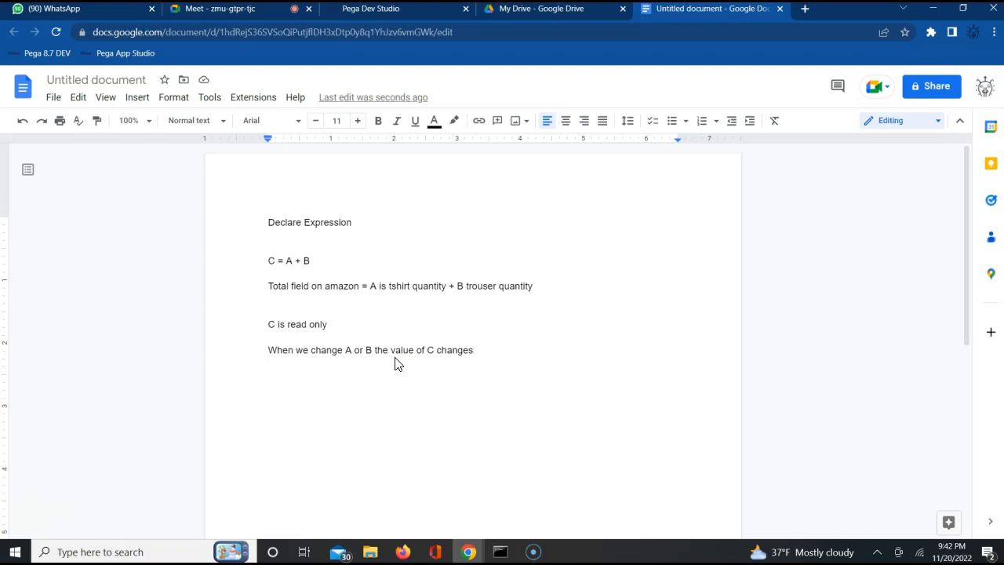
Step: Review the formula C = A + B and its target property C in the notes
triple_click(271, 261)
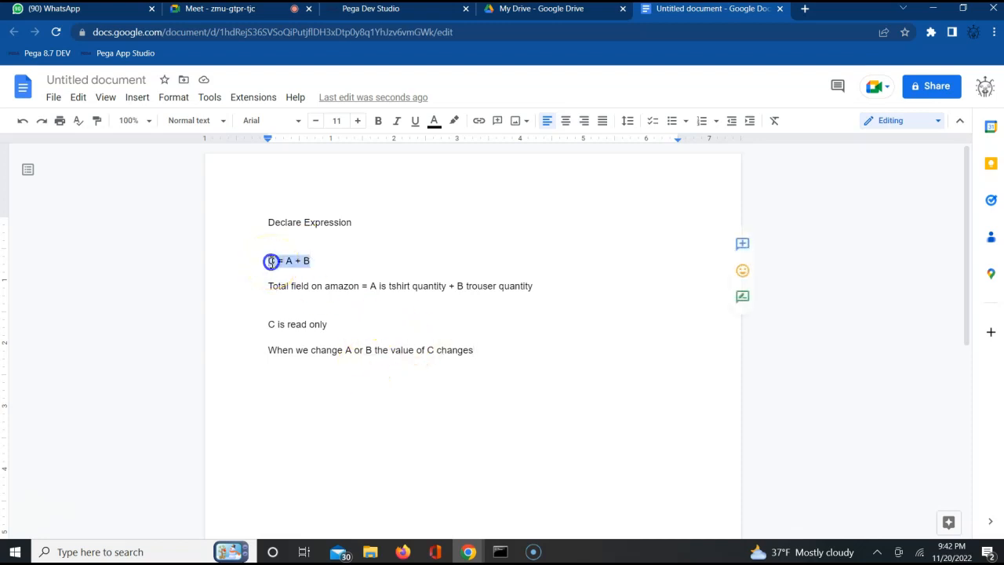
click(272, 262)
triple_click(271, 261)
click(295, 262)
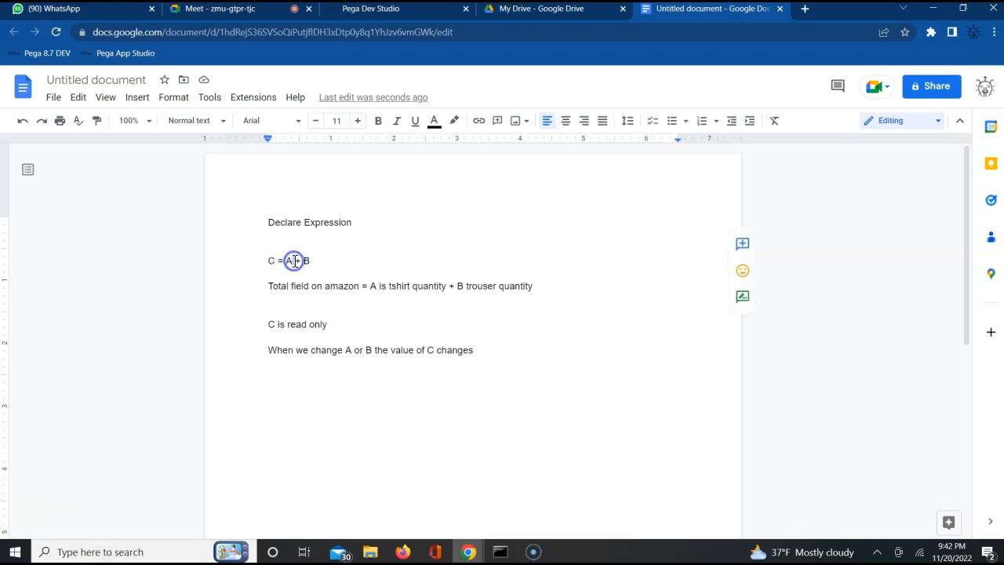
double_click(271, 261)
Step: Insert "Target property is getting modified based on change in source property" between the heading and the formula
click(269, 241)
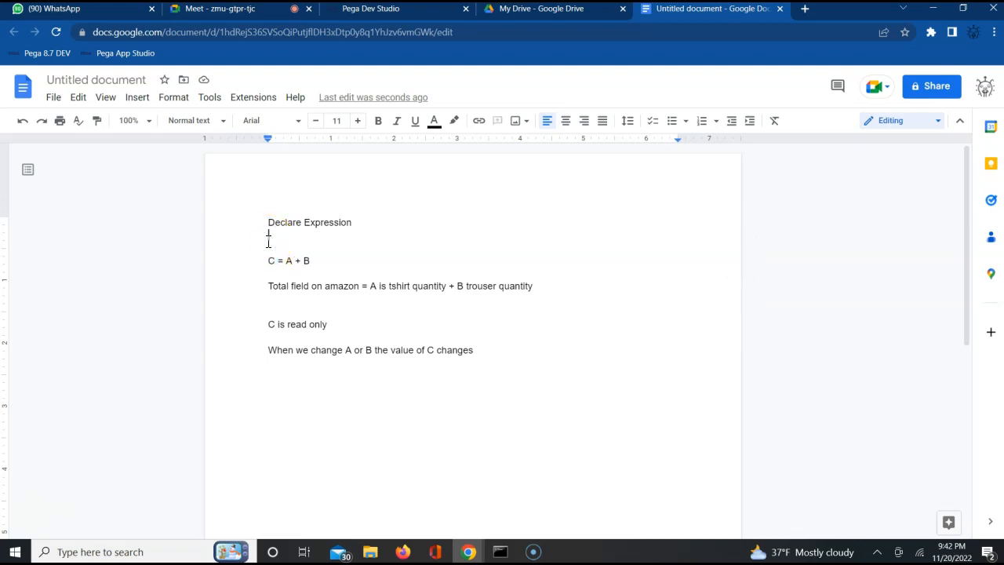
key(Return)
text(Targ)
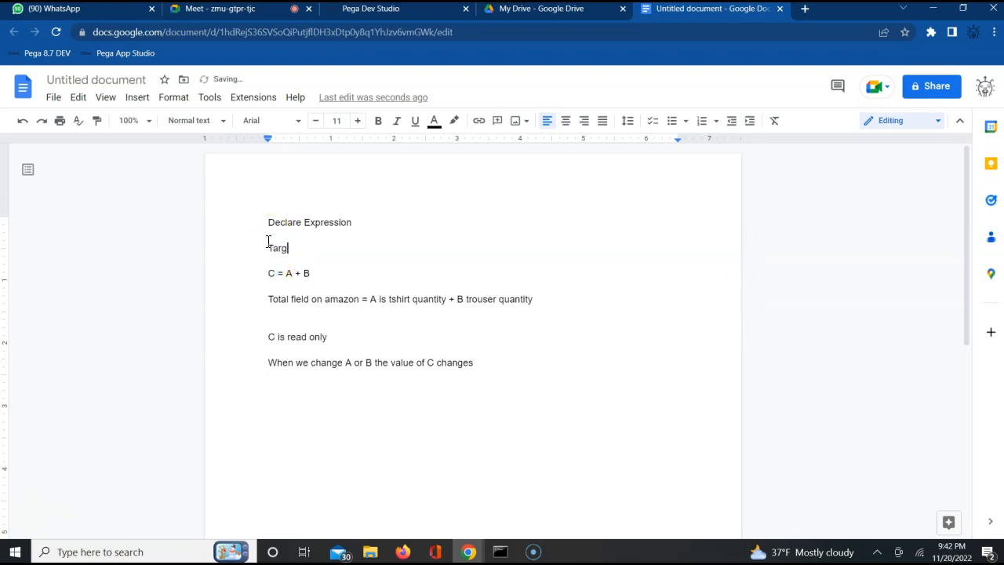
text(et property is getting modified b)
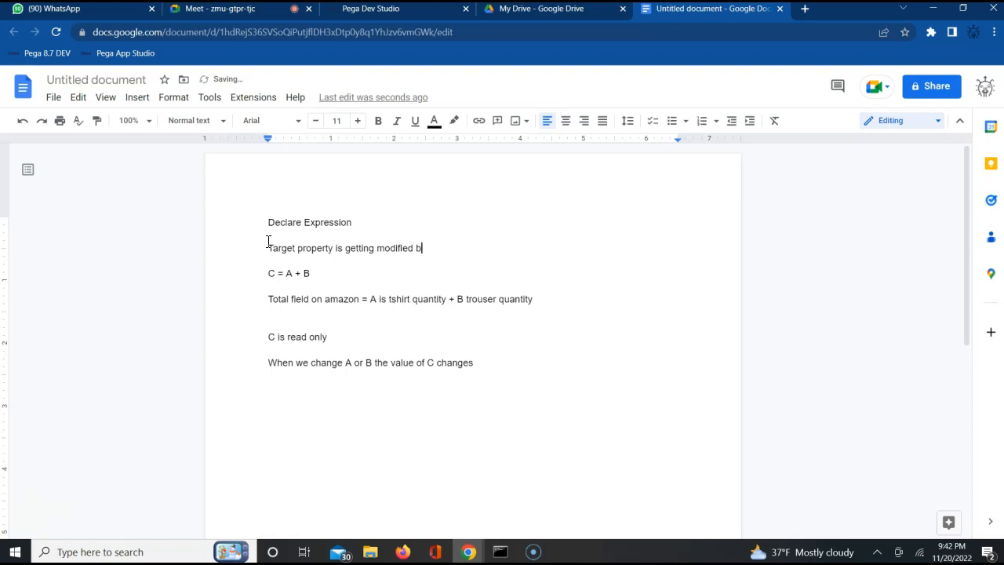
text(ased on change in )
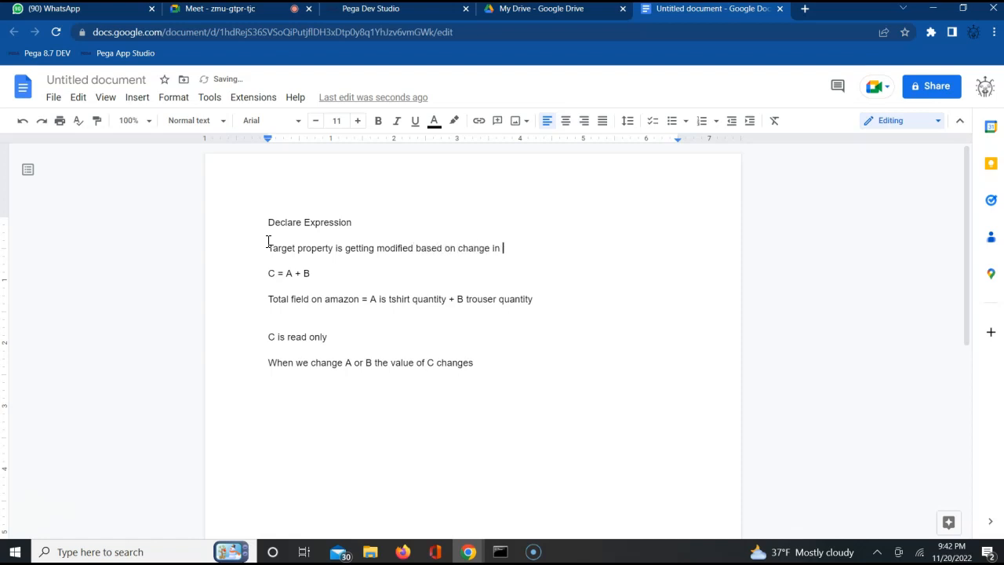
text(source property)
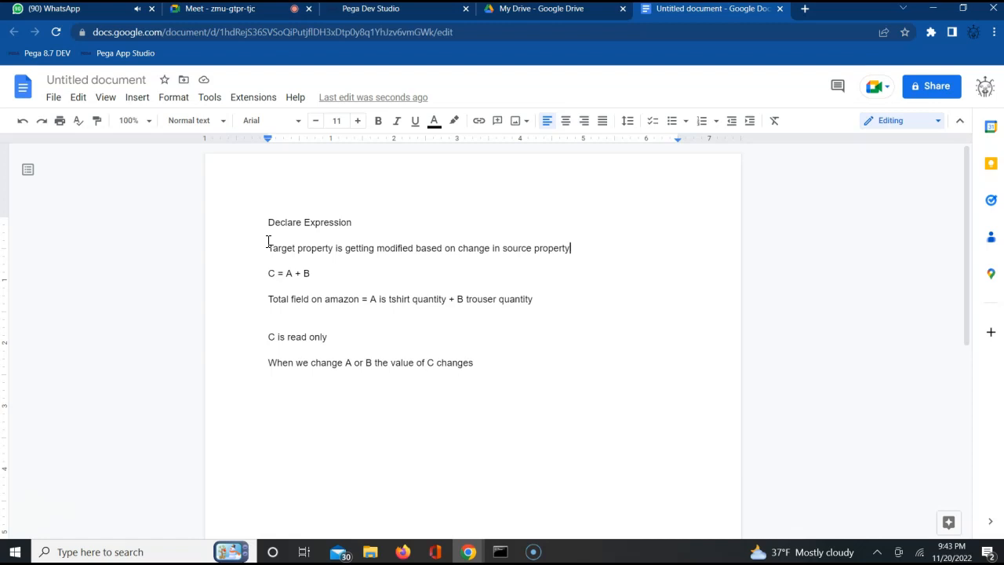
Step: Close the WhatsApp page in the browser
click(152, 9)
click(152, 9)
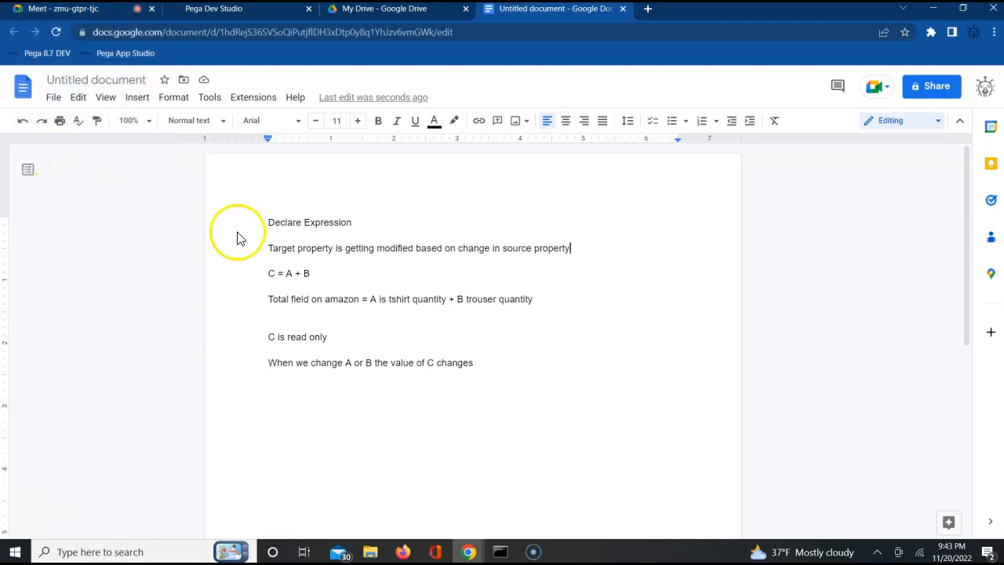
Step: Review the note on C being read only against source property A in the Amazon example
triple_click(280, 342)
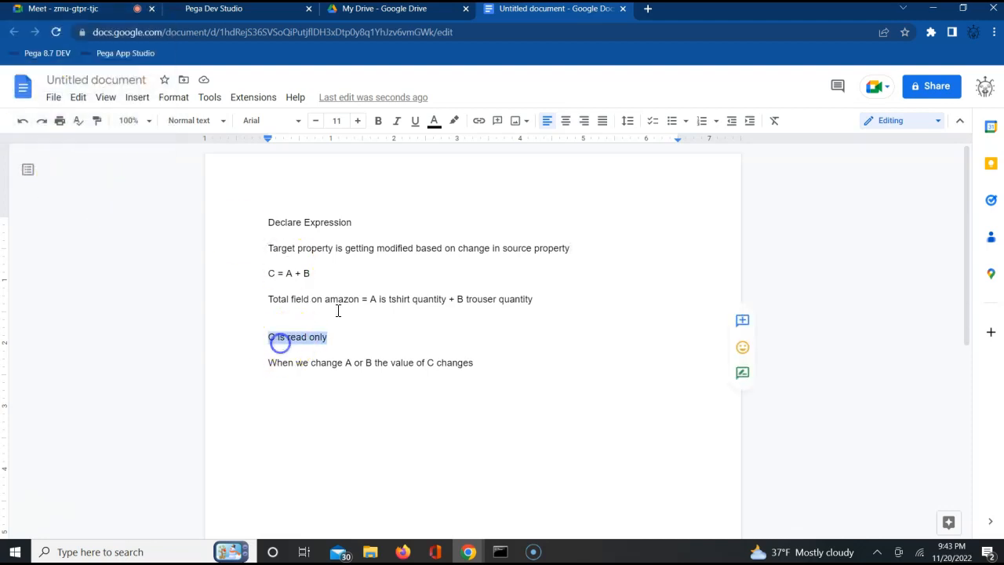
click(285, 344)
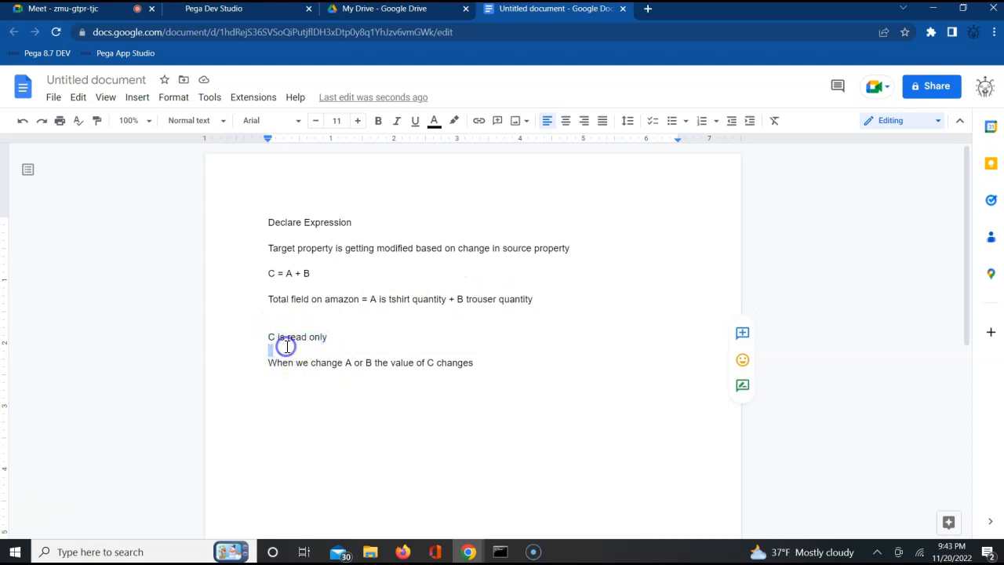
double_click(290, 338)
triple_click(290, 338)
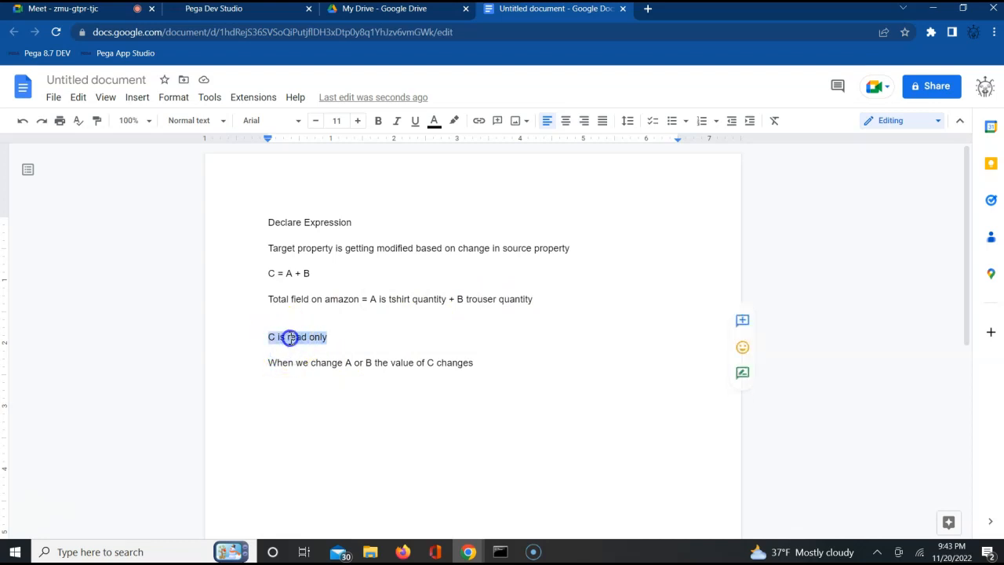
click(374, 300)
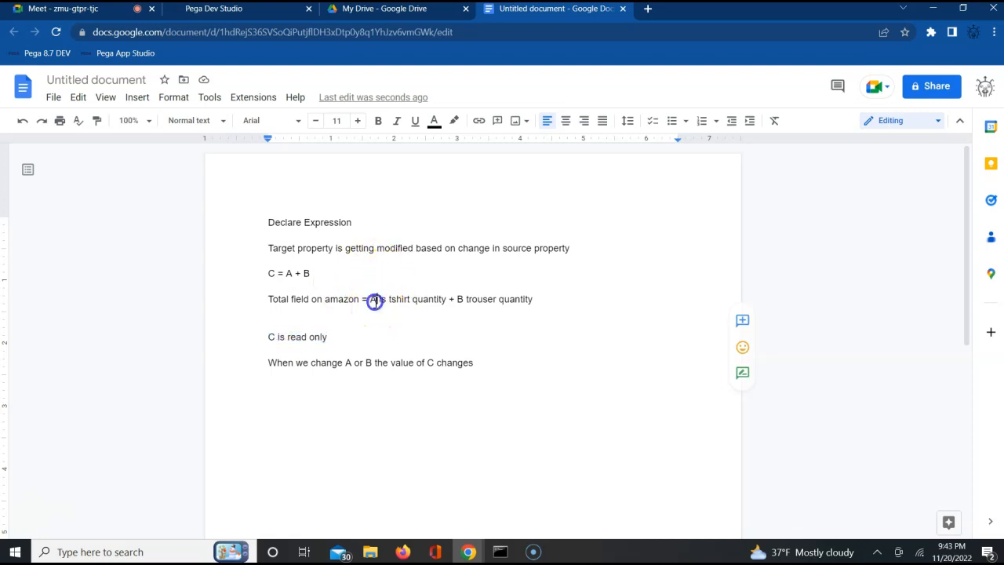
click(275, 340)
double_click(275, 342)
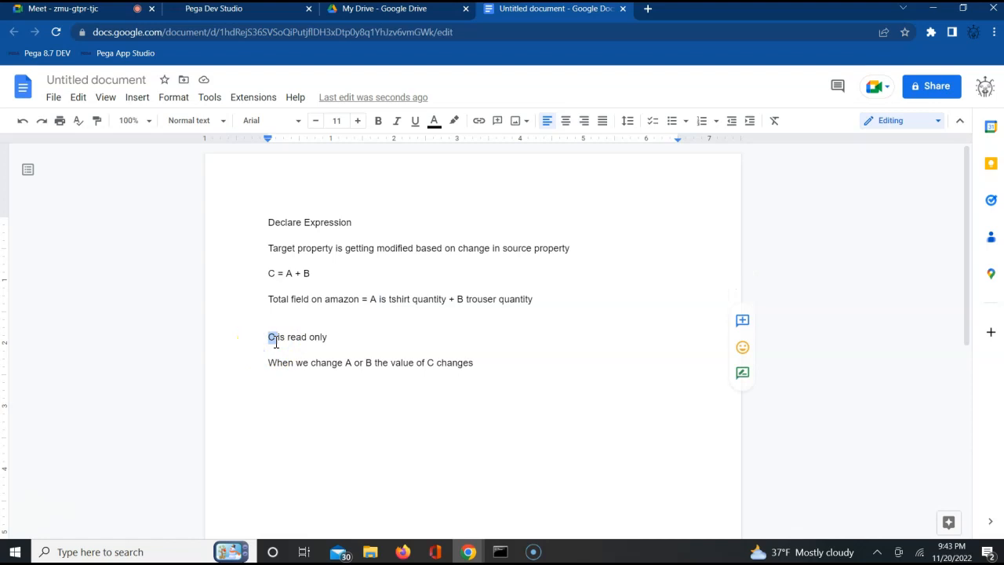
click(387, 293)
double_click(275, 332)
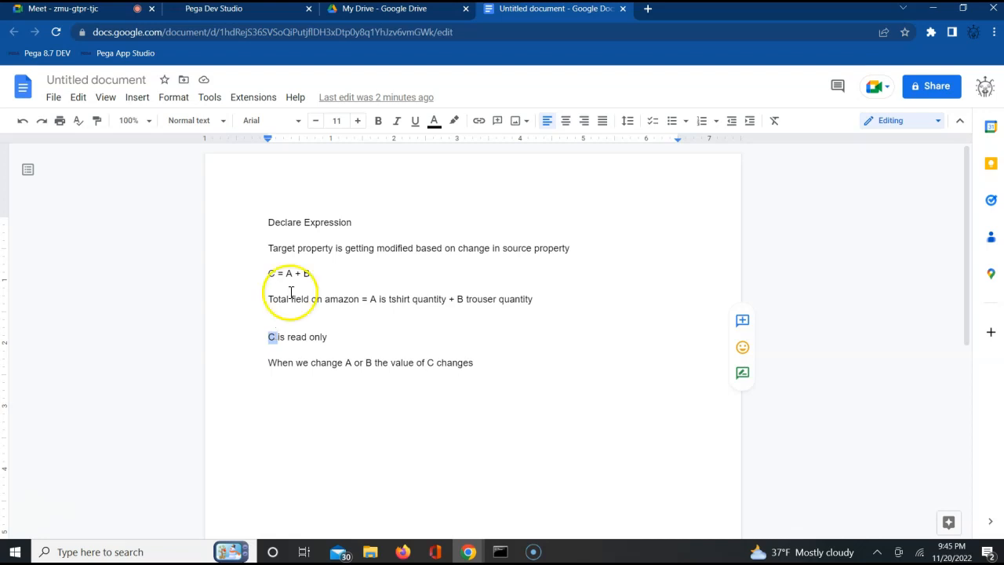
Step: Switch to Pega Dev Studio, close the User Interface gallery and open the XML of the .pyDocumentRedirectLink declare expression
click(252, 10)
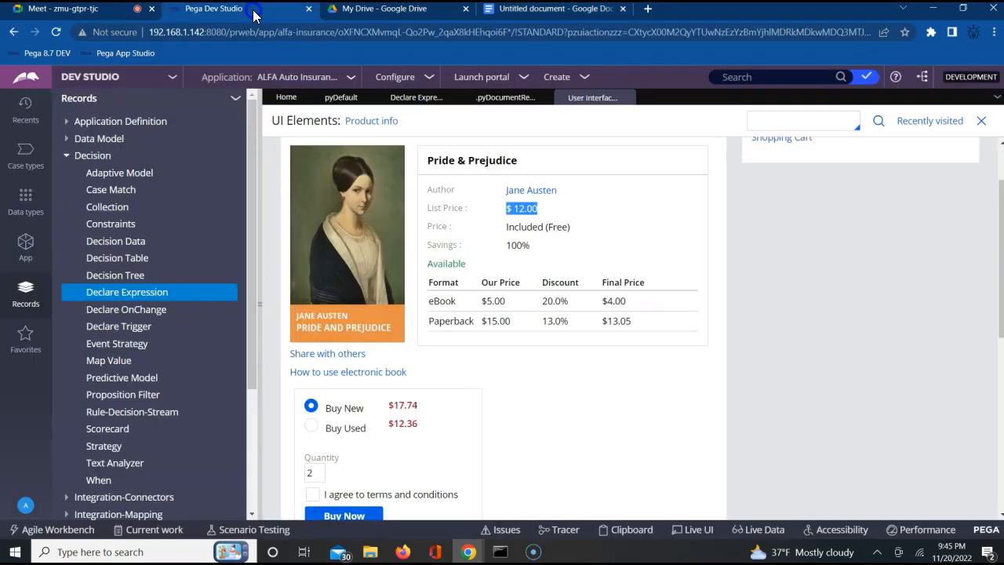
click(628, 97)
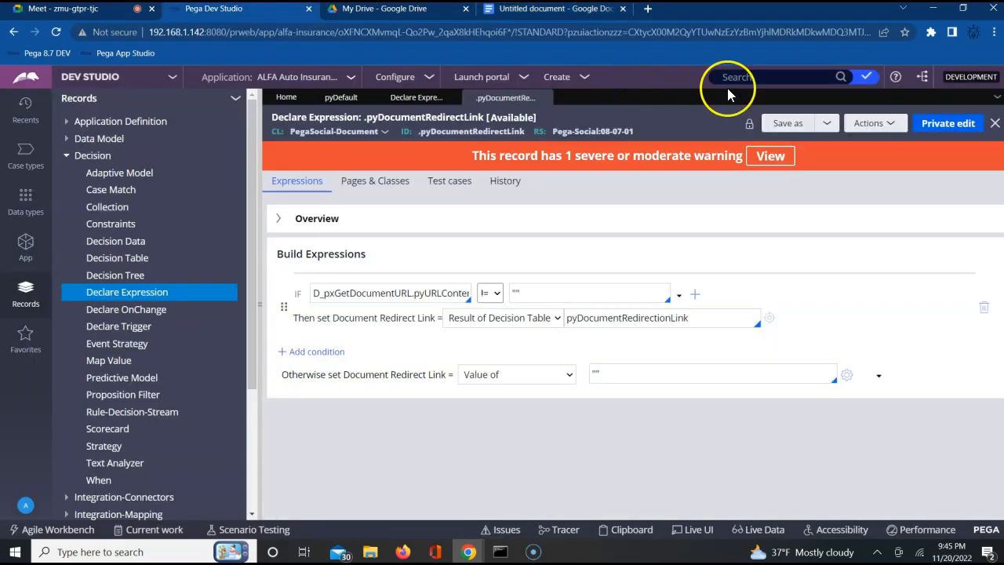
click(890, 126)
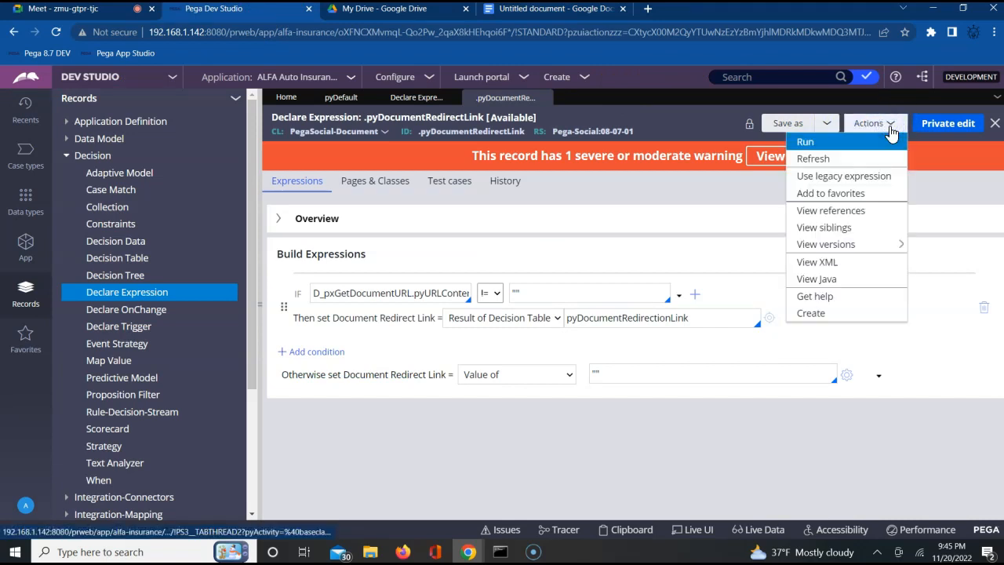
click(811, 265)
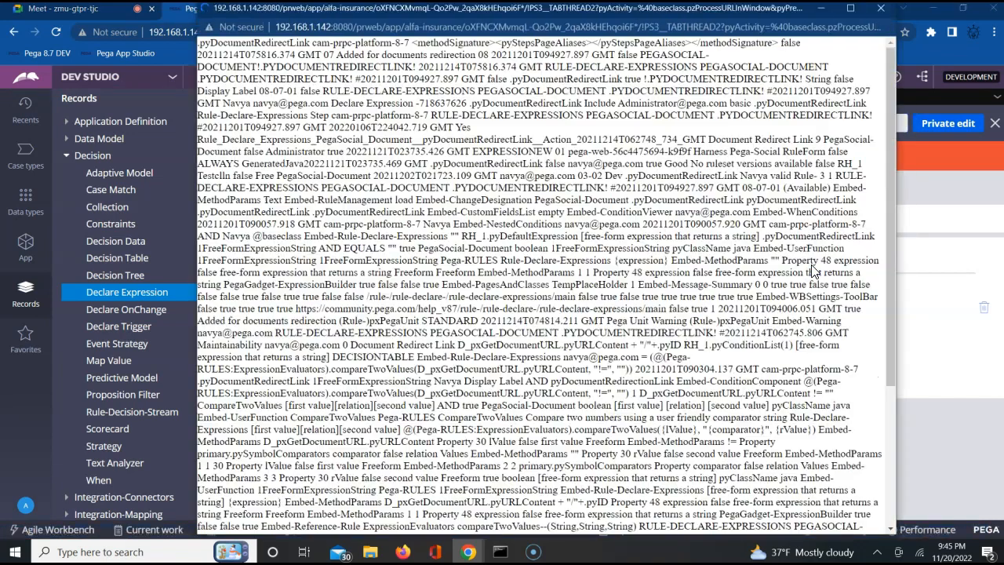
Step: Search the rule XML for "pxobj" and examine the pxObjClass entry
key(ctrl+f)
text(pxobj)
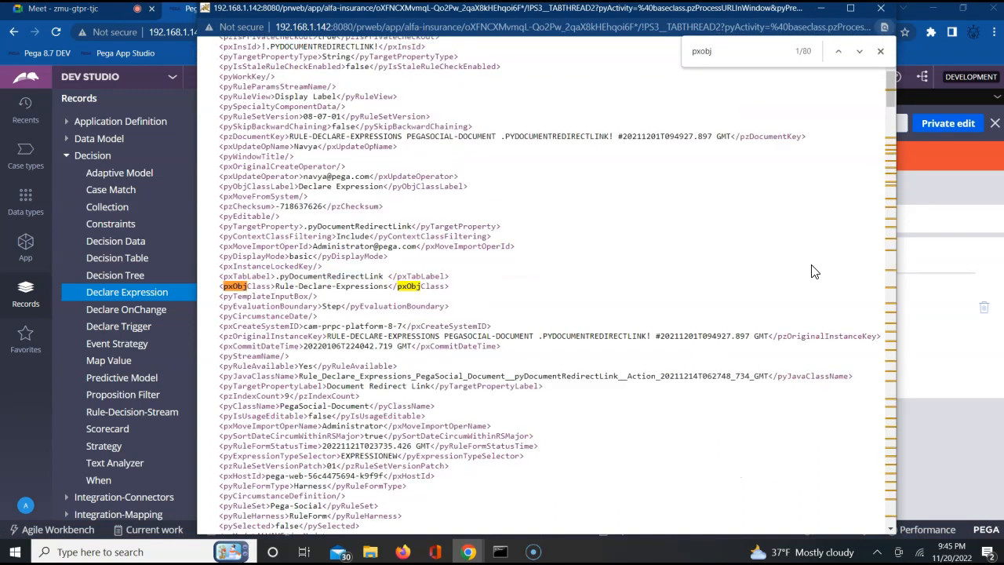
click(283, 290)
triple_click(283, 290)
key(ctrl+c)
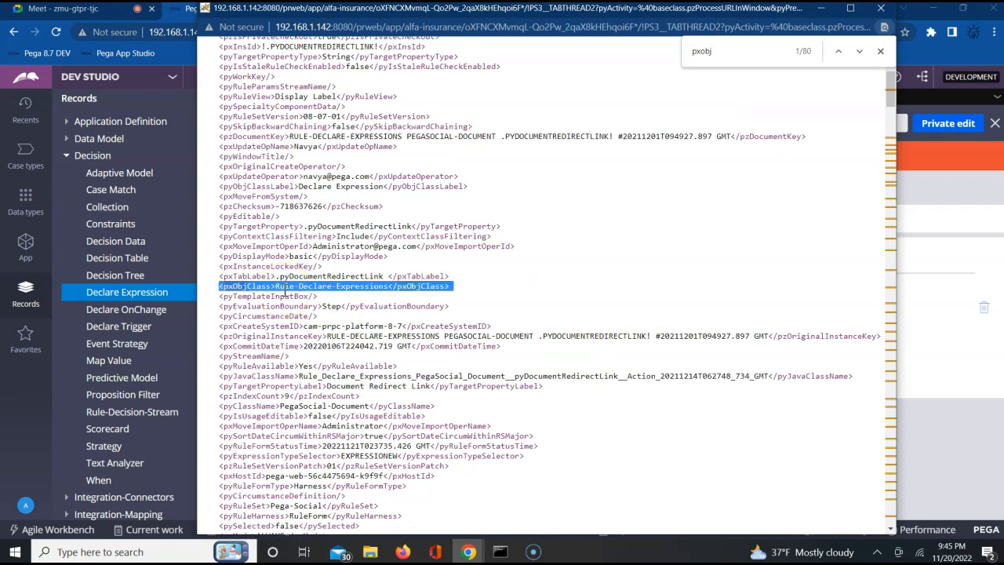
Step: Search the rule XML for "pzins" and examine the pzInsKey entry of the rule version
click(702, 50)
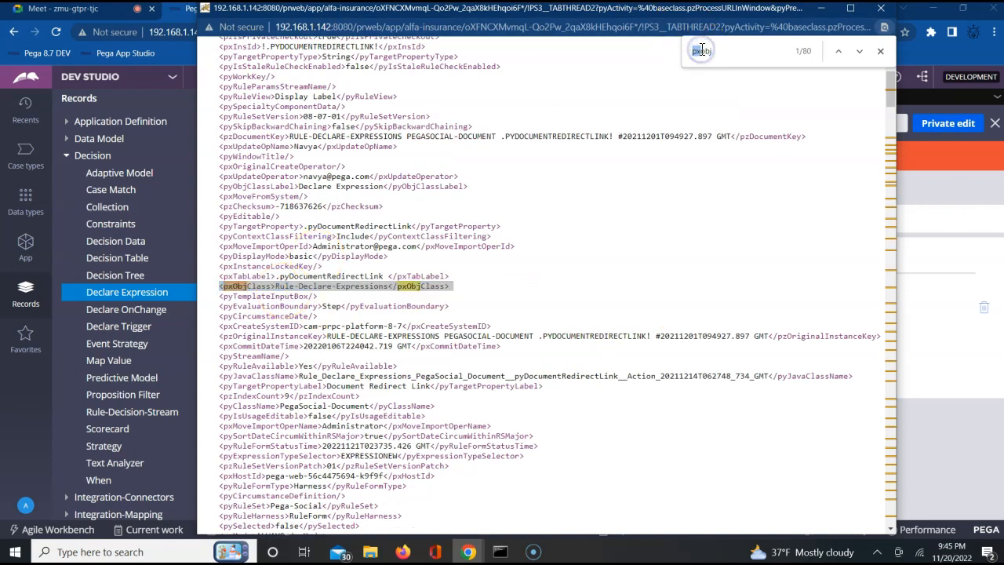
key(shift+Right)
key(shift+Right)
key(shift+Right)
key(BackSpace)
text(pzIns)
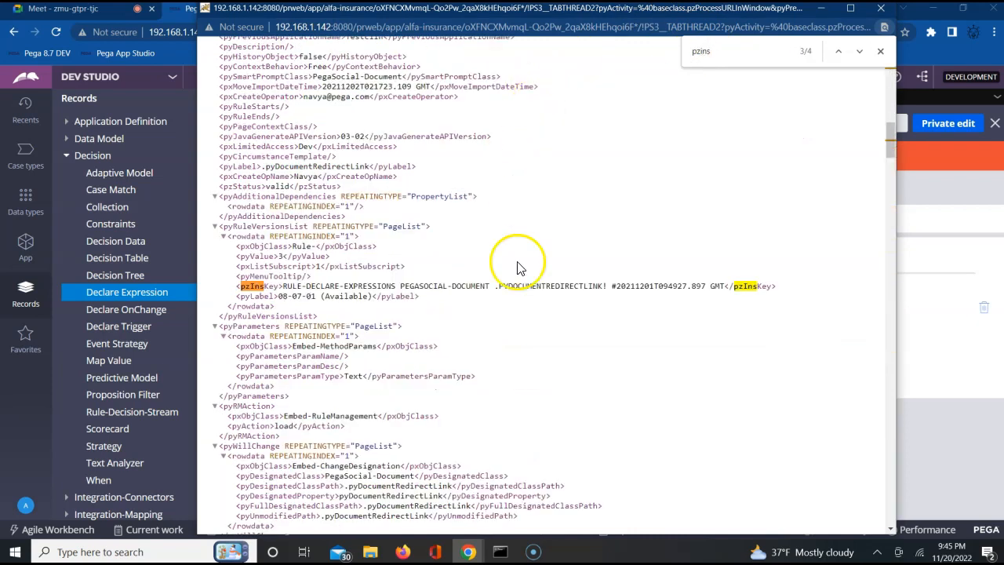
triple_click(444, 288)
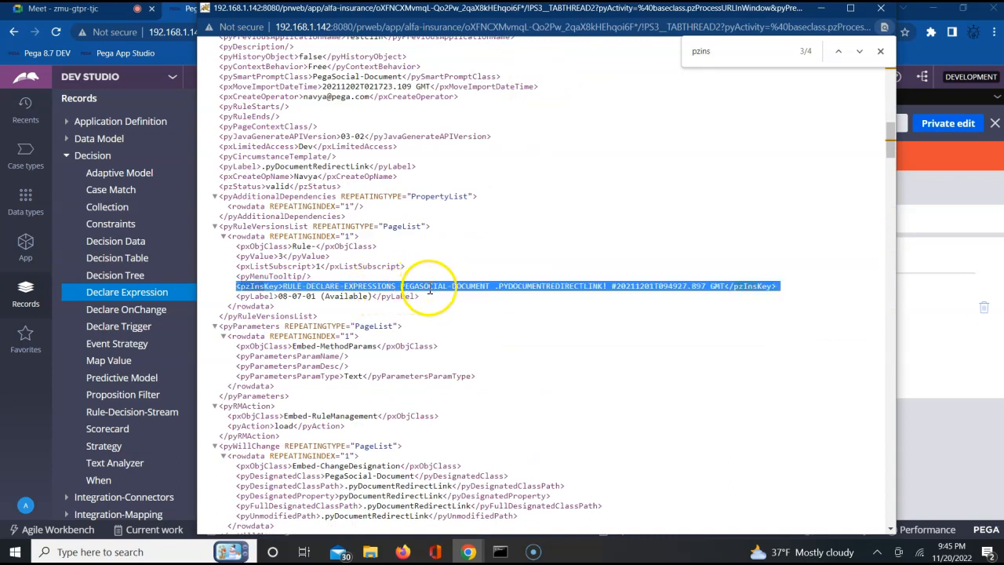
click(246, 288)
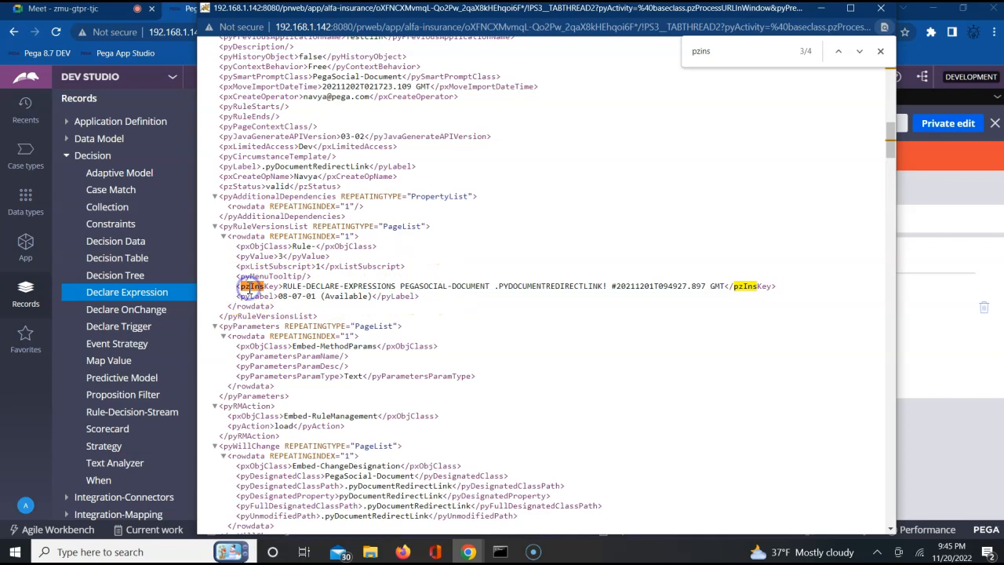
Step: Close the rule XML, switch to the Google document and paste the pxObjClass line for Rule-Declare-Expressions on a new line below the notes
click(949, 309)
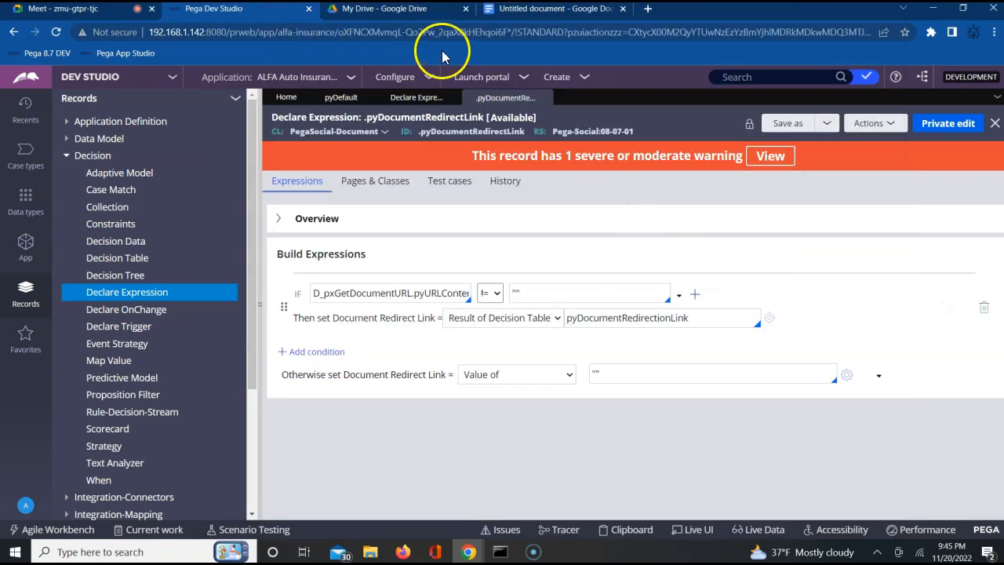
click(519, 11)
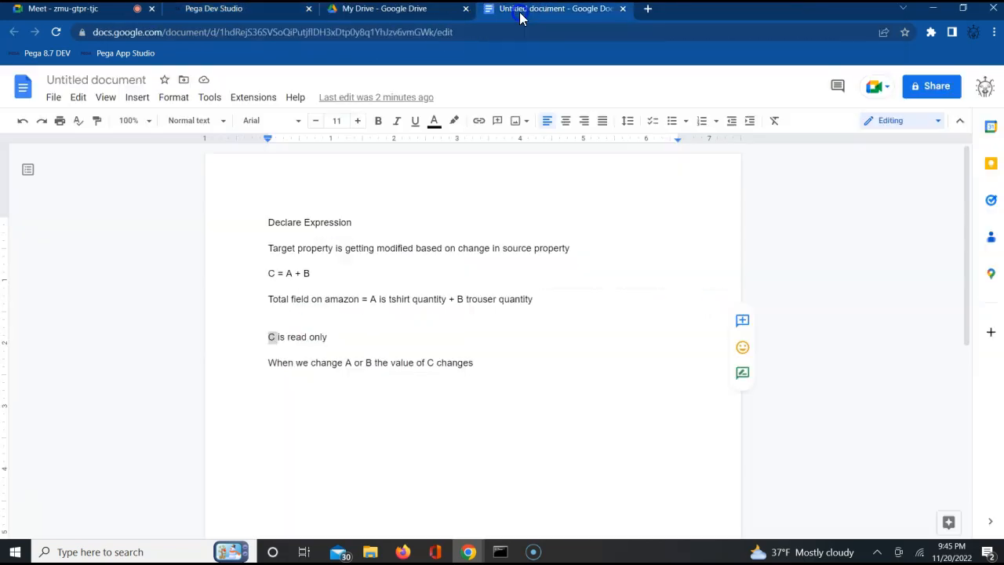
click(482, 360)
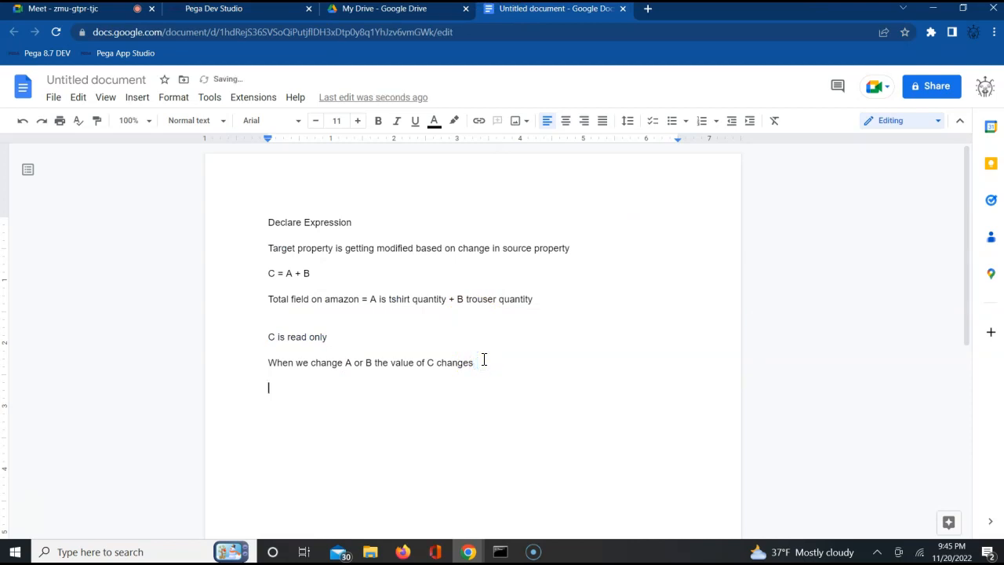
key(ctrl+v)
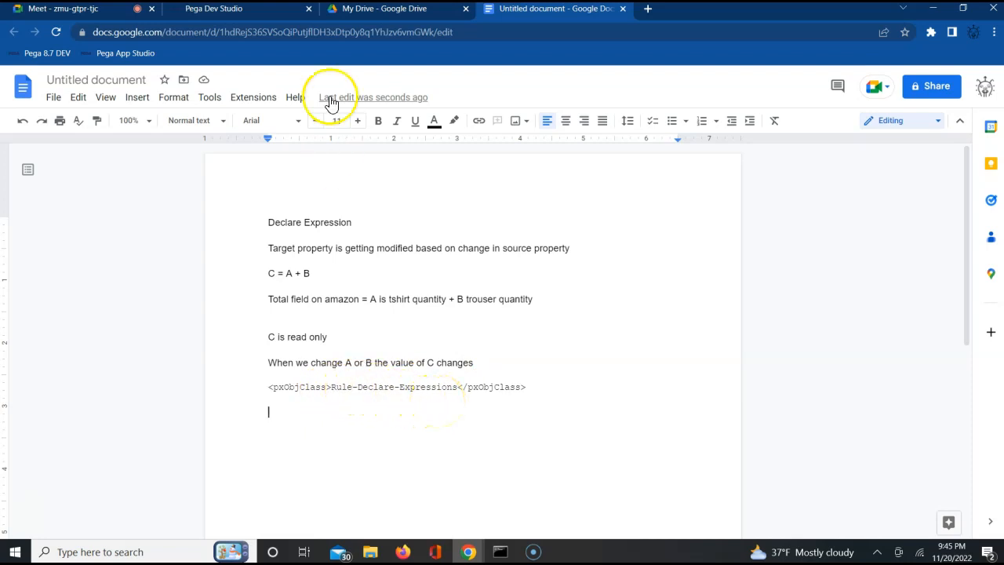
Step: Switch to Pega Dev Studio and open the ALFA-ALFAAuto-Work class in the data designer
click(264, 16)
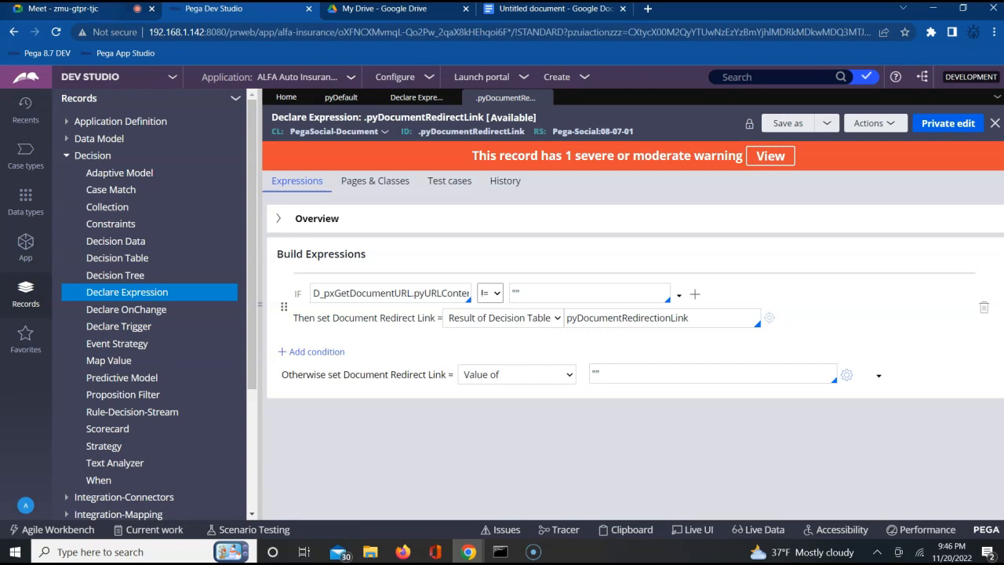
click(22, 250)
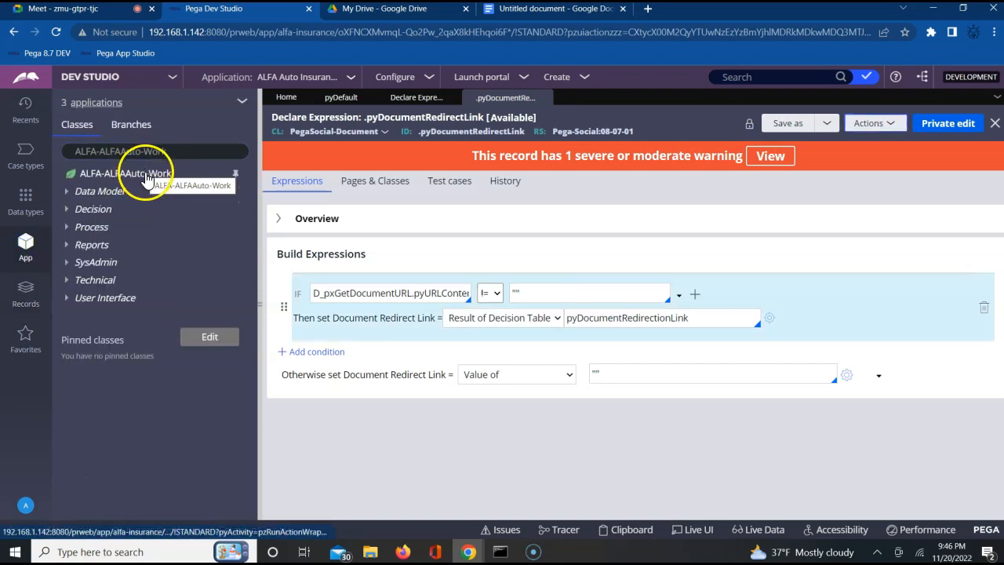
click(146, 178)
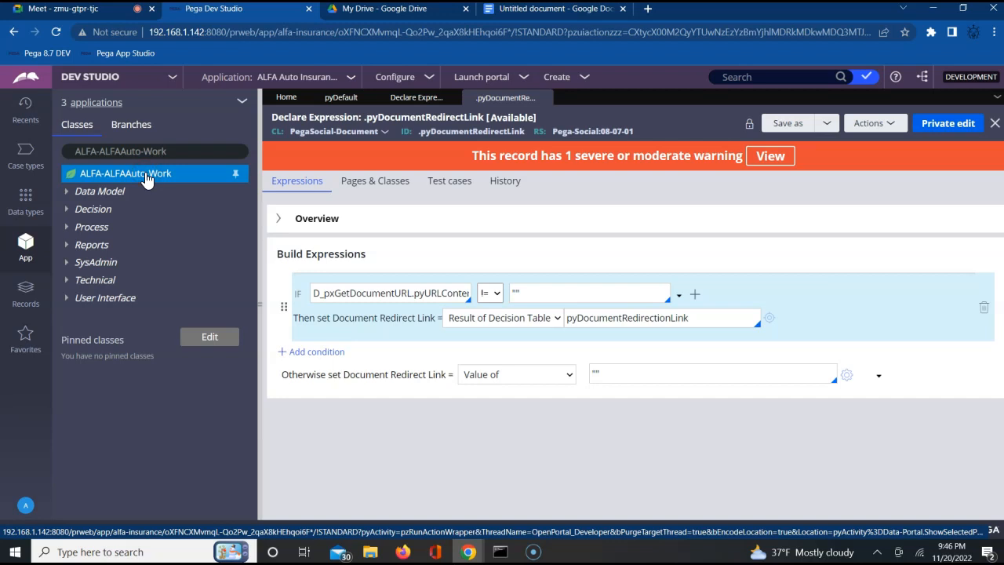
right_click(146, 179)
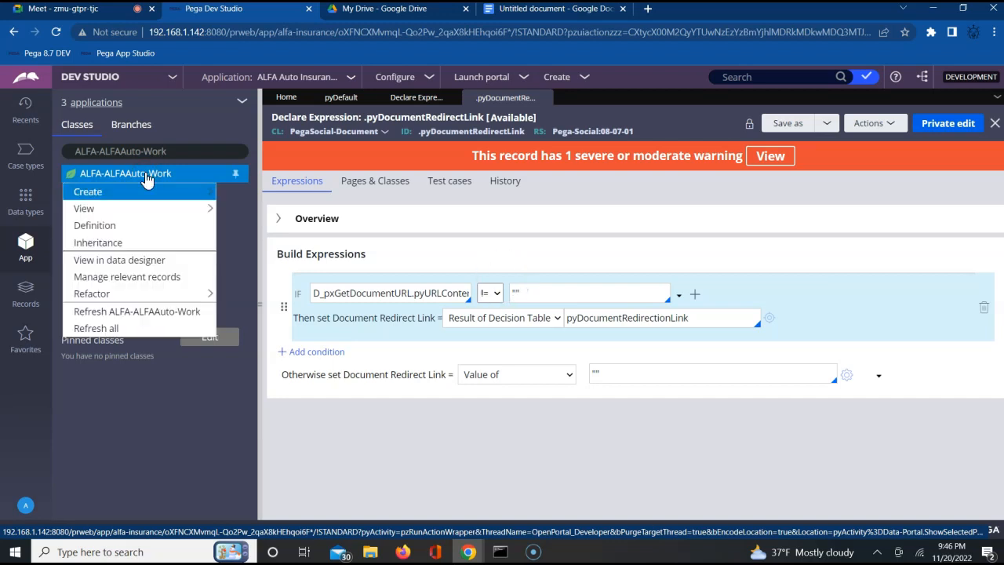
click(170, 196)
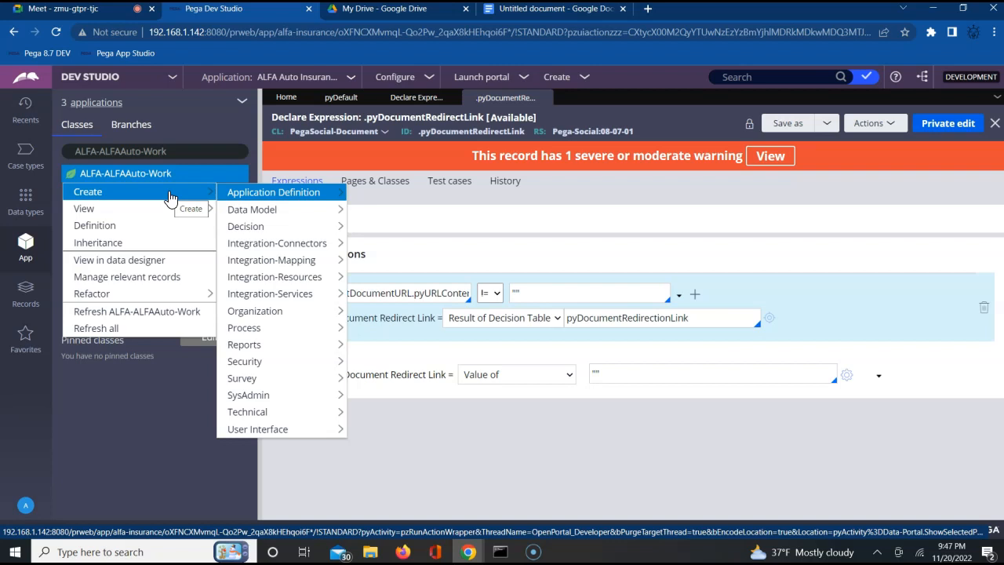
click(169, 195)
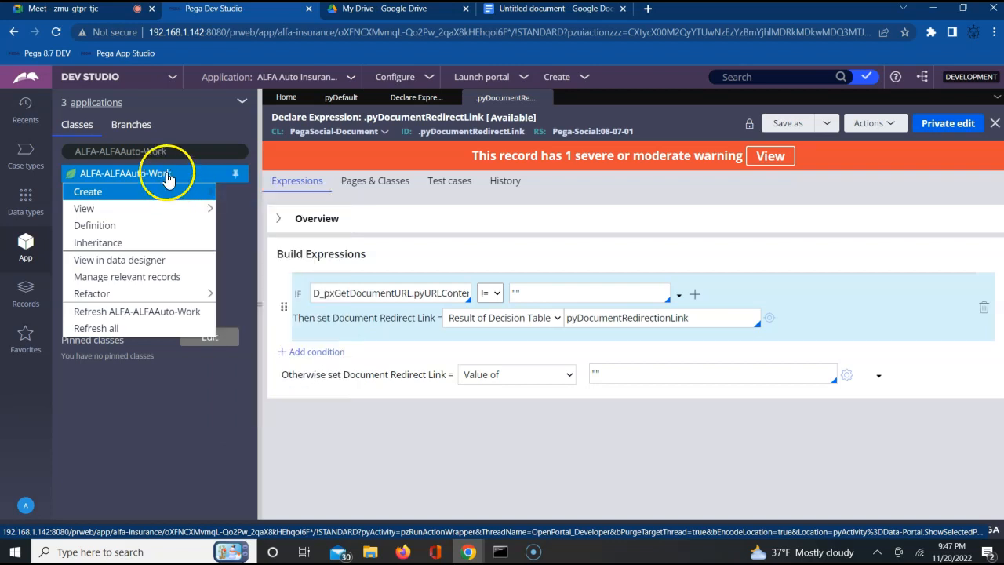
click(130, 260)
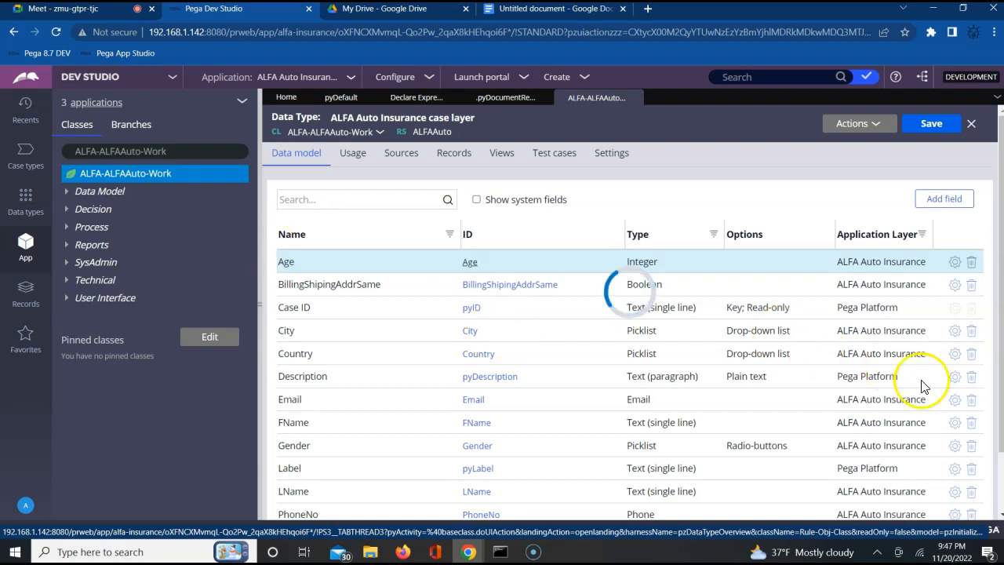
Step: Start adding a field to the ALFA Auto Insurance case layer and name it InsuranceType
click(1000, 461)
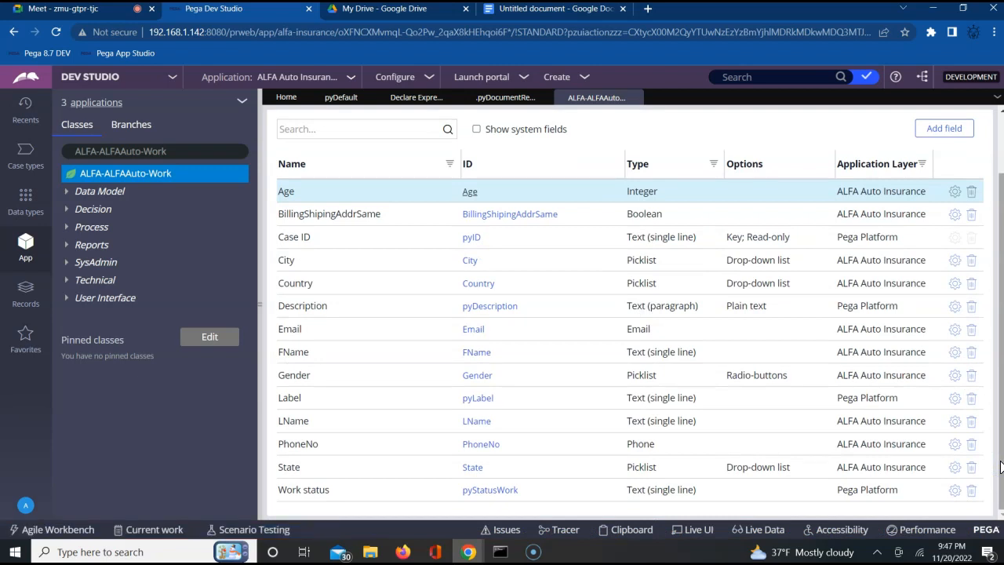
click(945, 130)
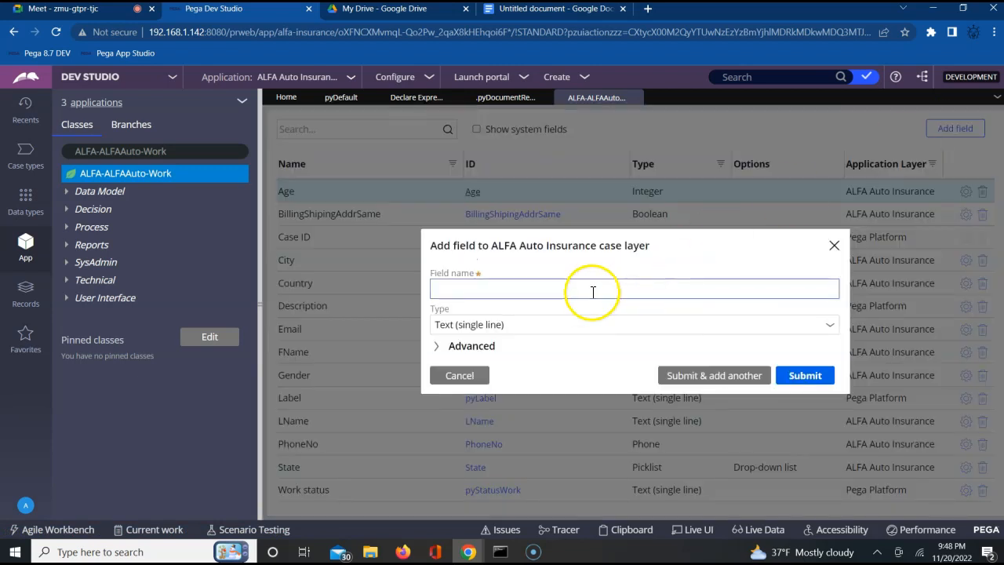
click(592, 291)
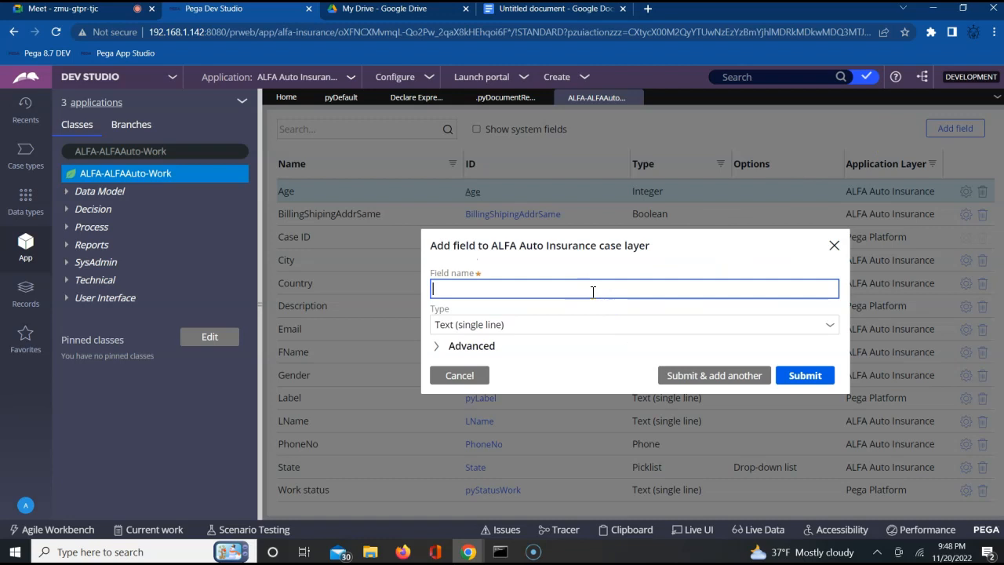
text(InsuranceType)
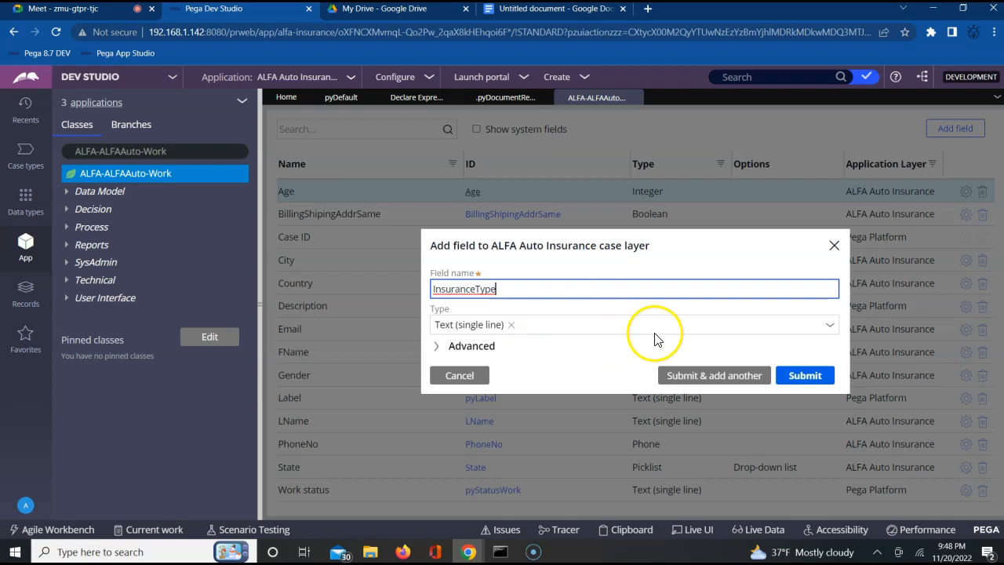
Step: Set the InsuranceType field's type to Picklist, displayed as Radio-buttons
click(829, 325)
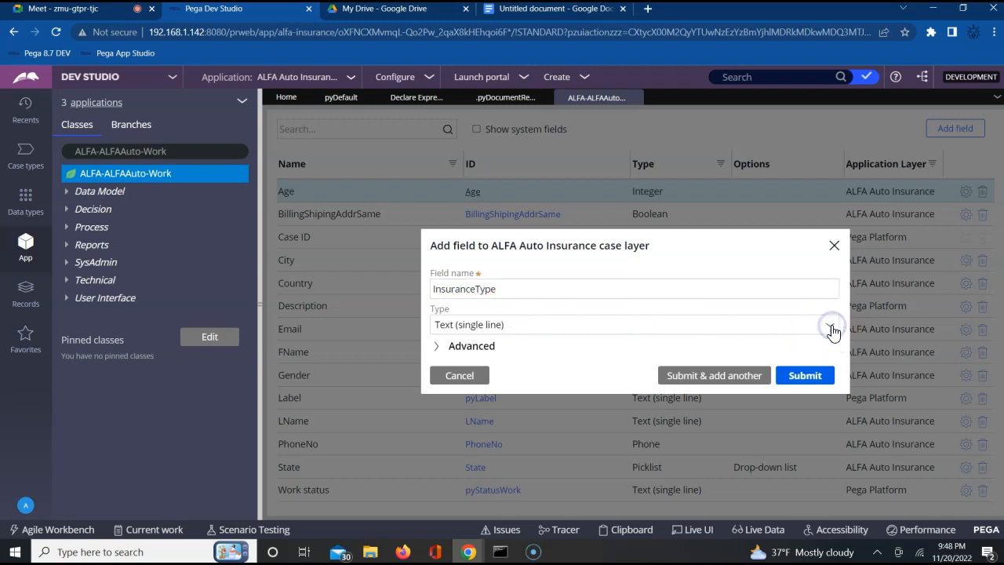
click(830, 326)
click(831, 326)
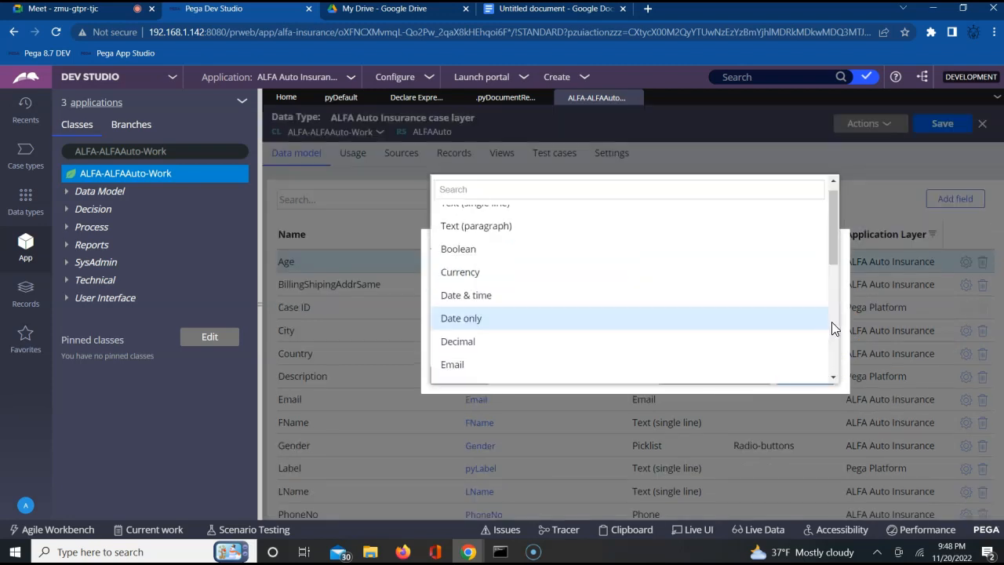
key(Down)
key(Down)
key(Down)
key(Down)
key(Down)
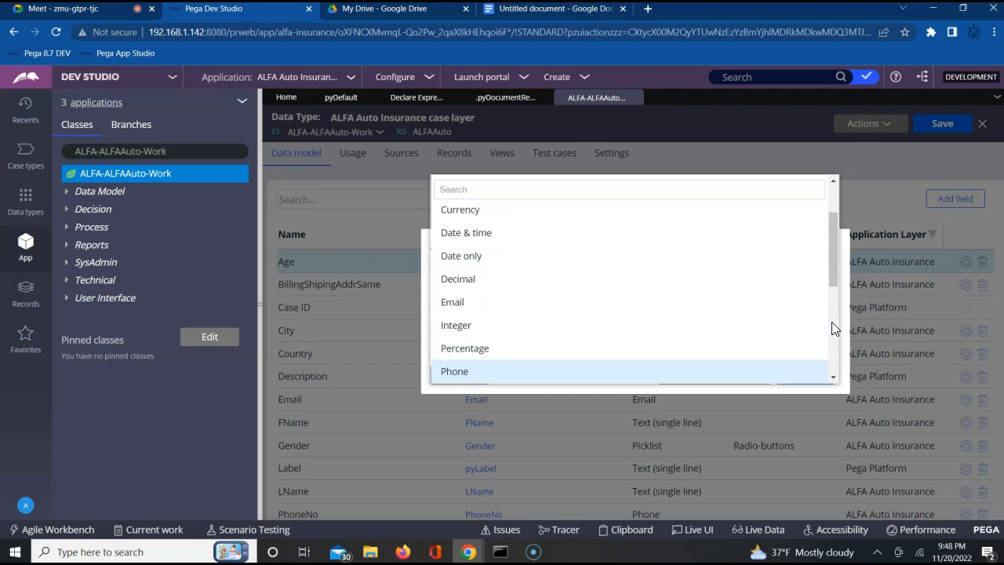
key(Down)
key(Down)
key(Down)
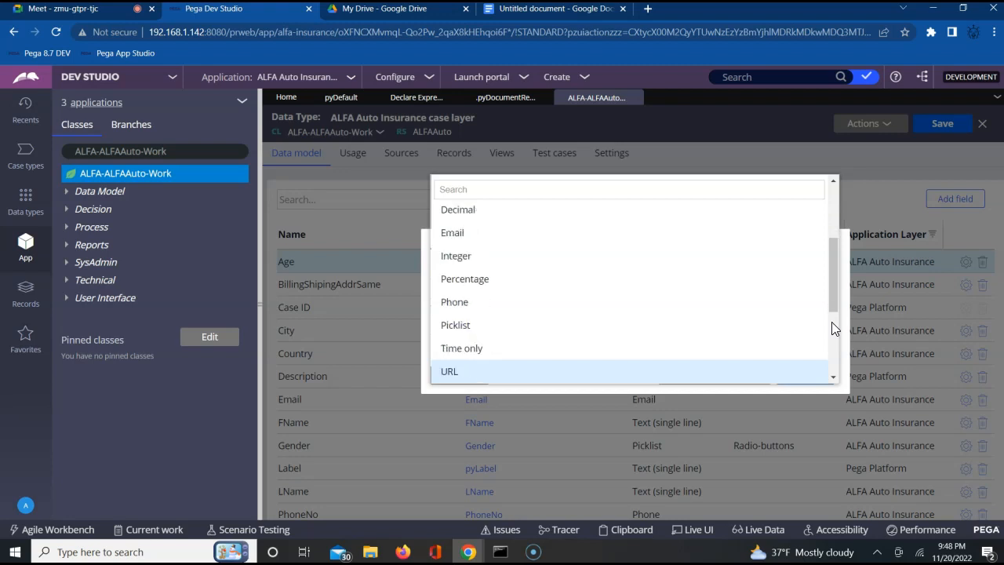
key(Up)
key(Up)
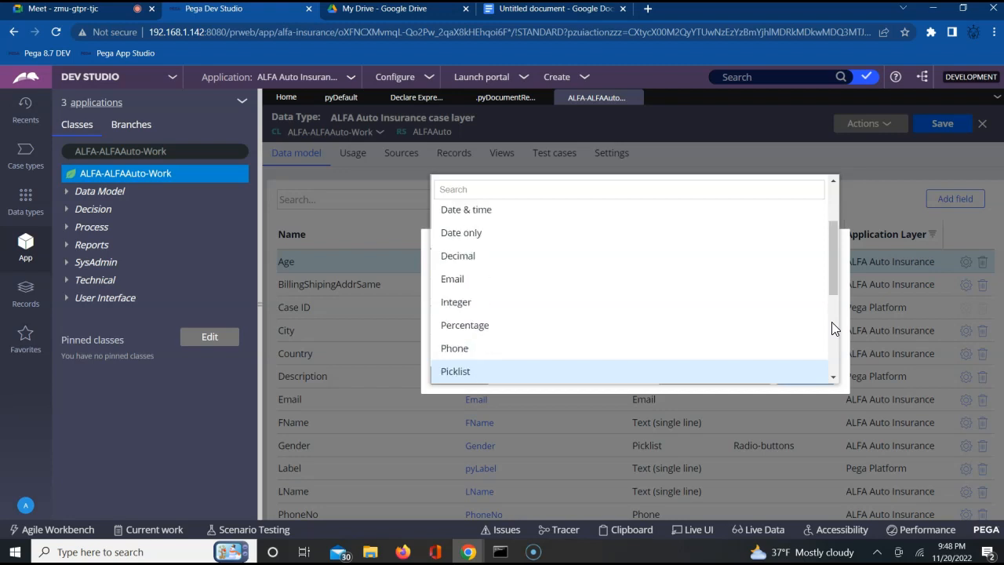
key(Return)
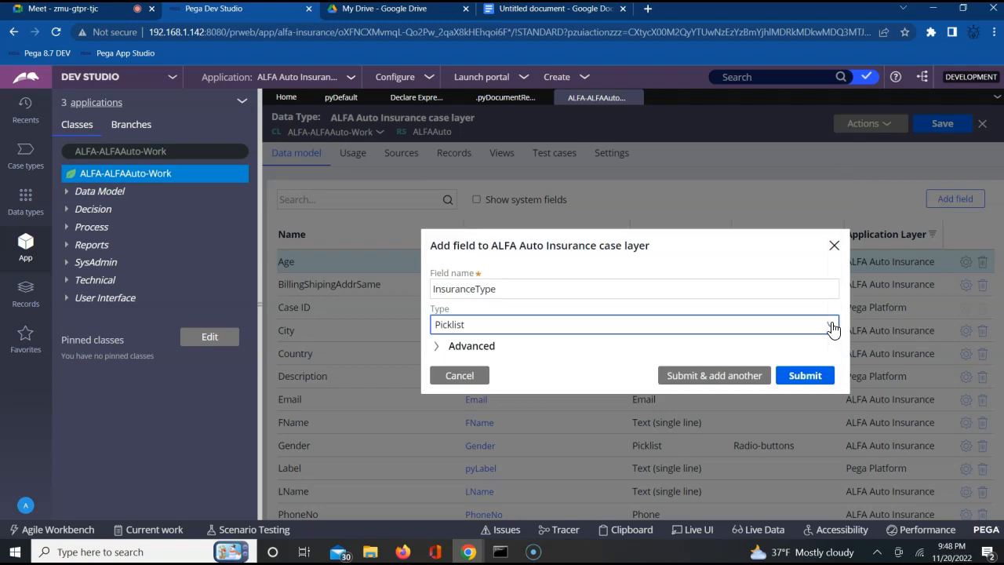
click(656, 294)
click(601, 333)
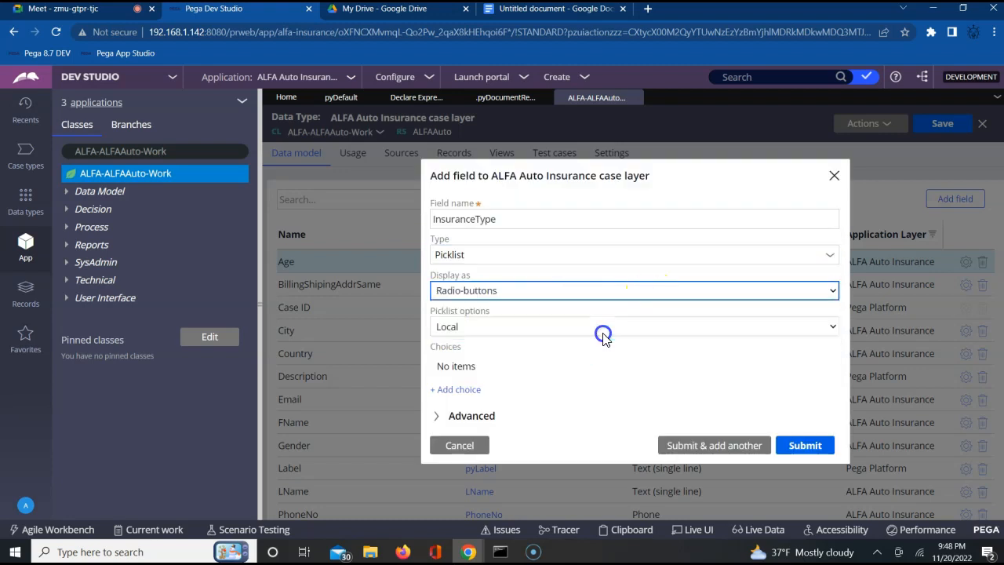
Step: Add Personal Vehicle as the first local choice of the InsuranceType picklist
click(455, 390)
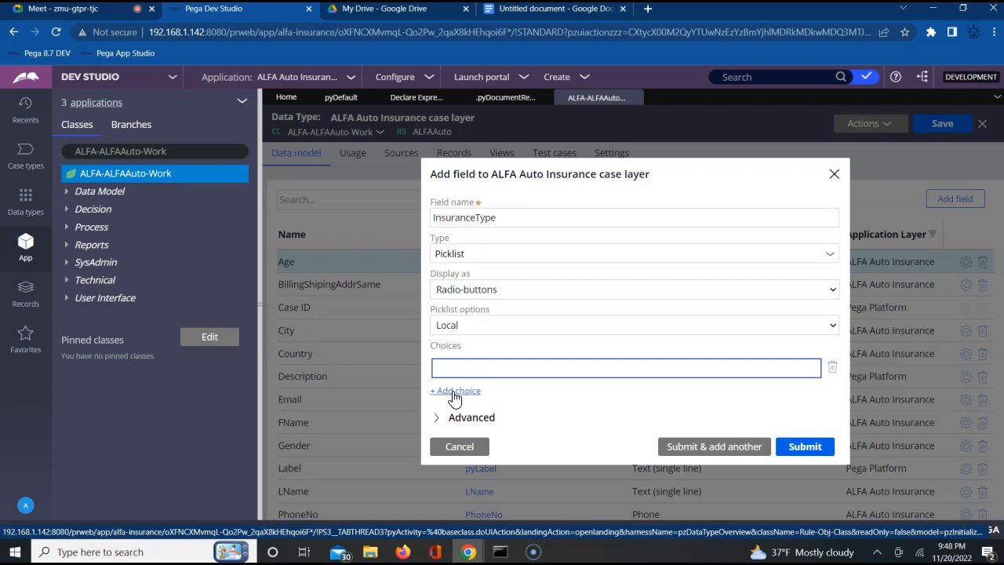
text(Personal VEh)
key(BackSpace)
key(BackSpace)
text(ehicle)
Step: Add Commercial Vehicle as the second picklist choice and submit the InsuranceType field
click(454, 391)
text(com)
key(BackSpace)
key(BackSpace)
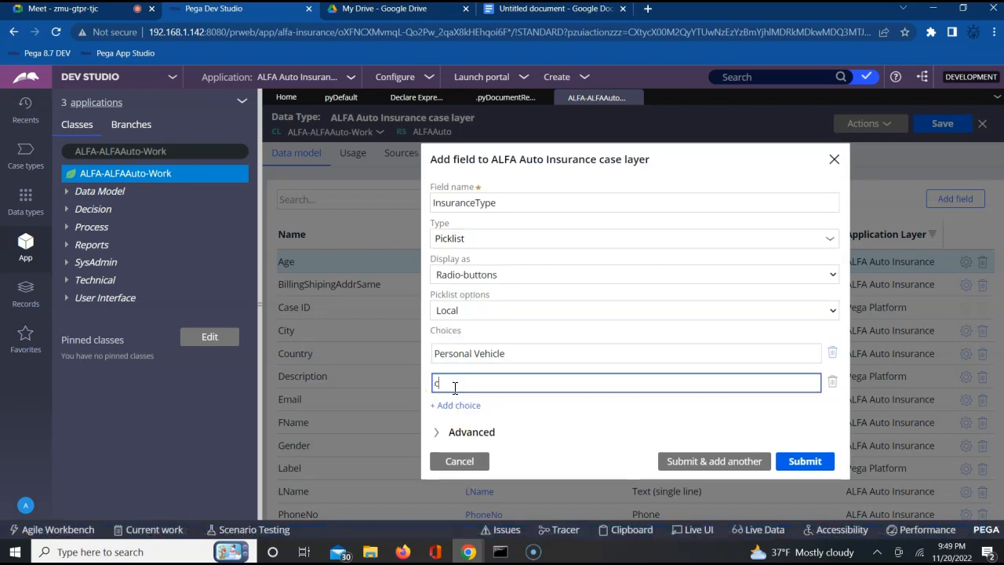
text(ommercial Vehicle)
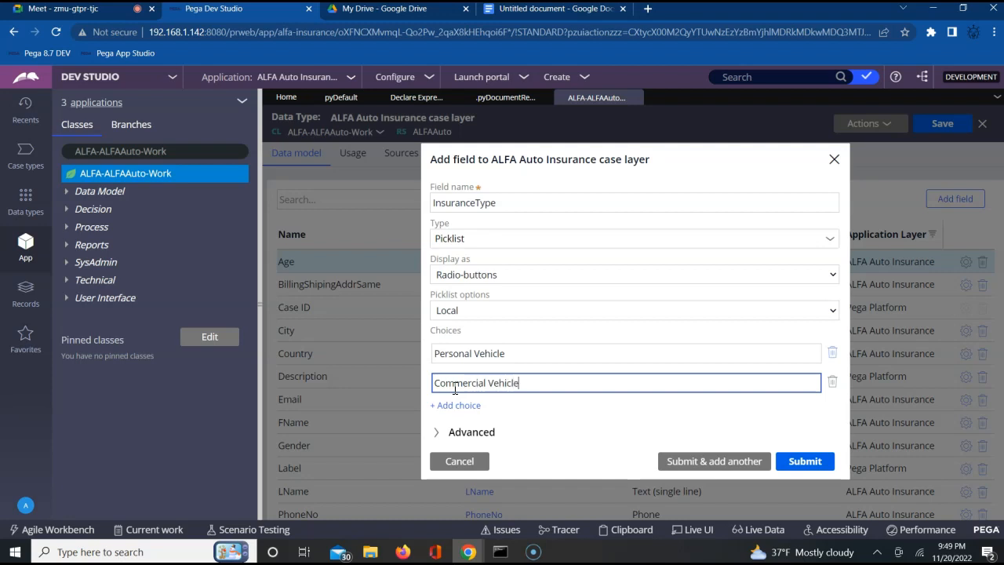
click(809, 465)
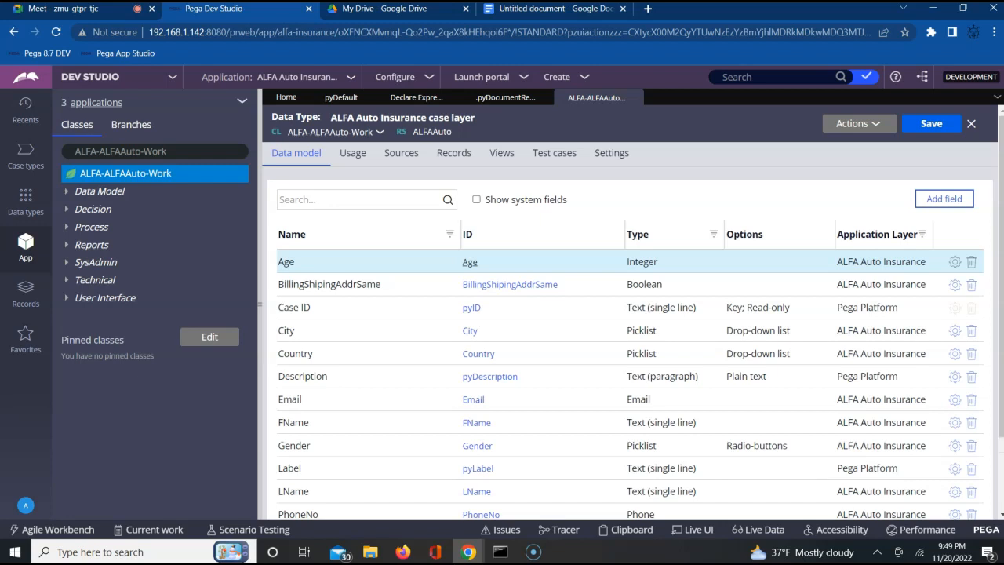
Step: Add a single-line text field named AgencyCode and submit it, continuing with another new field
scroll(1000, 508, down, 2)
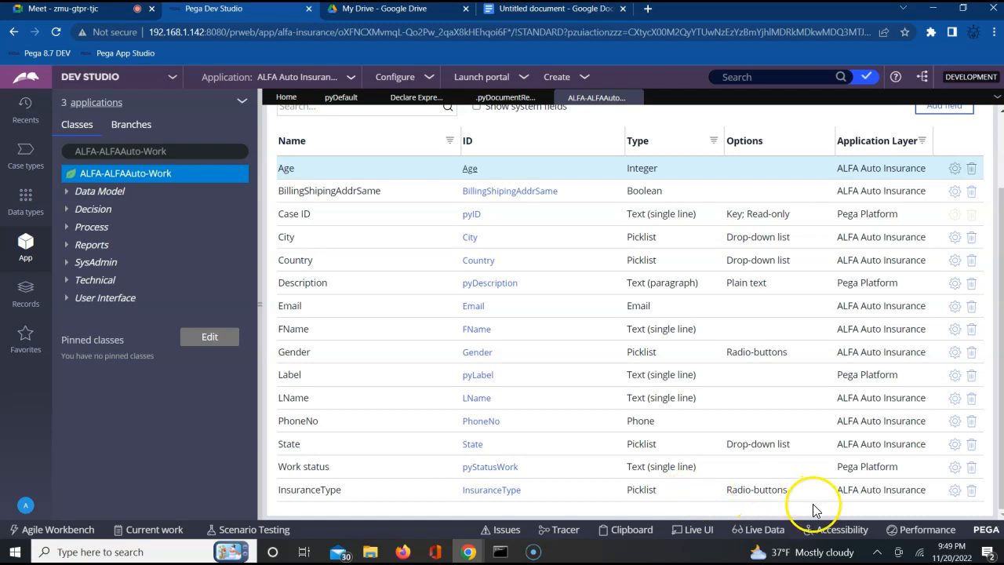
click(945, 112)
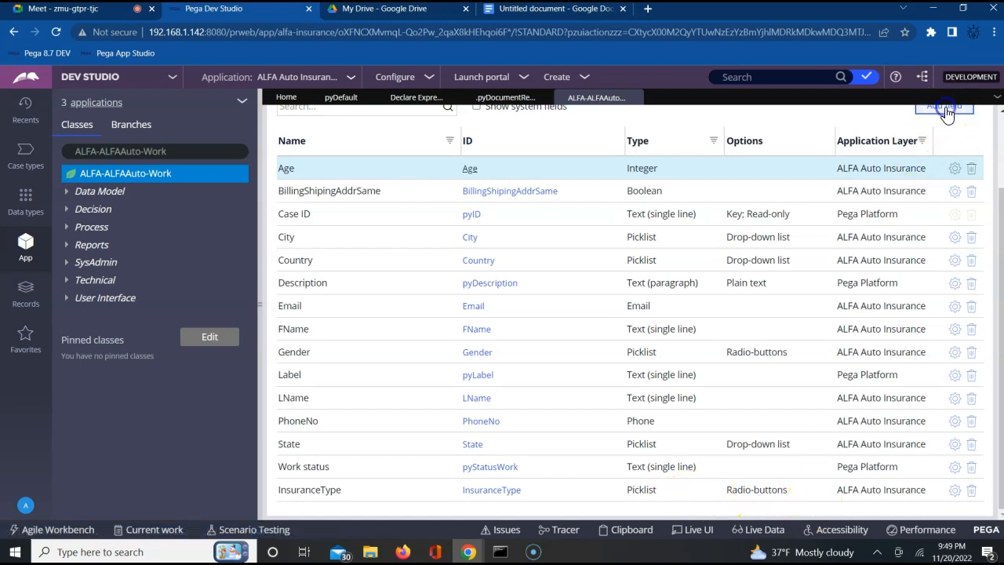
click(488, 289)
text(Agency)
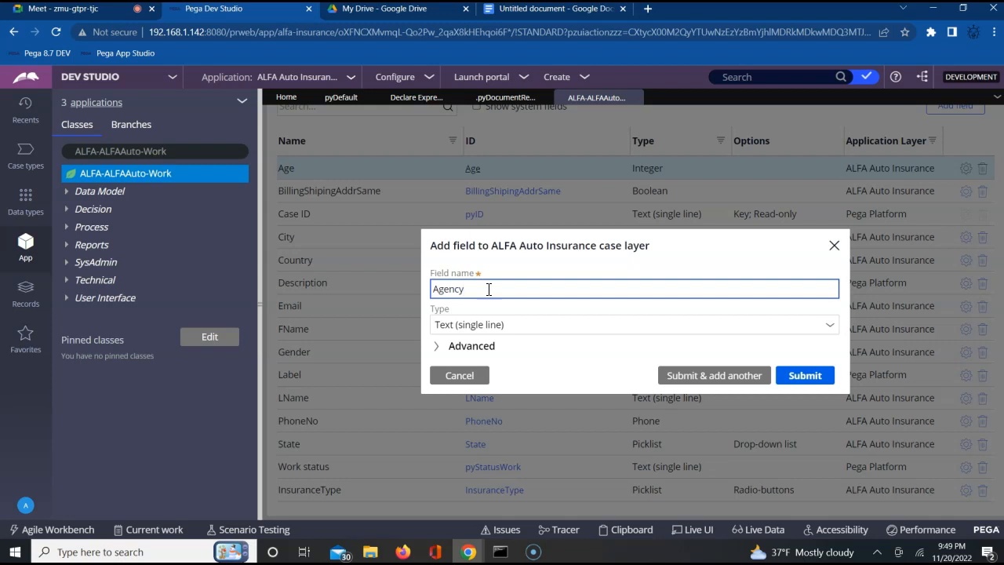
text(Code)
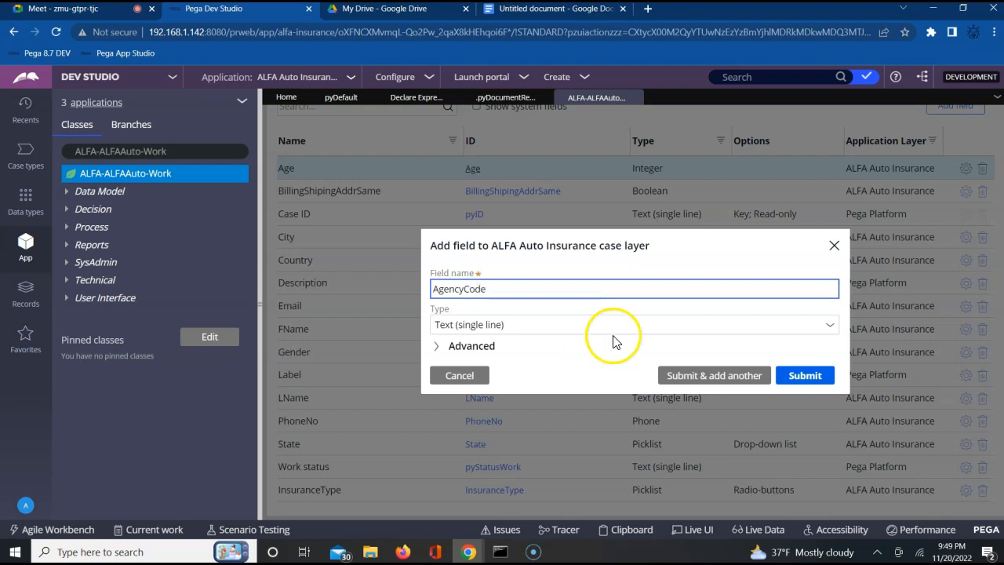
click(709, 378)
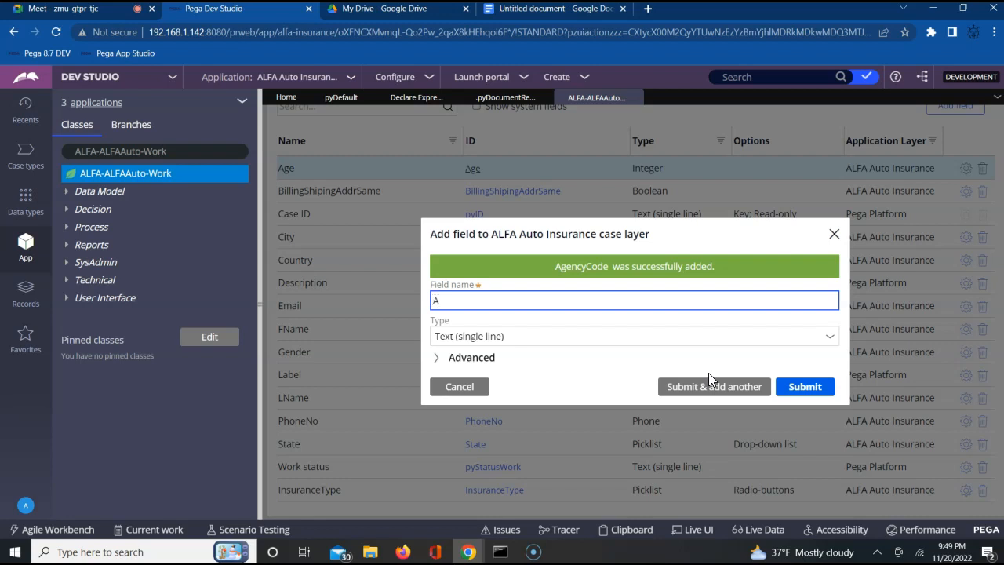
Step: Name the new single-line text field AgencyName, submit it and check the added fields in the data model list
text(gencyName)
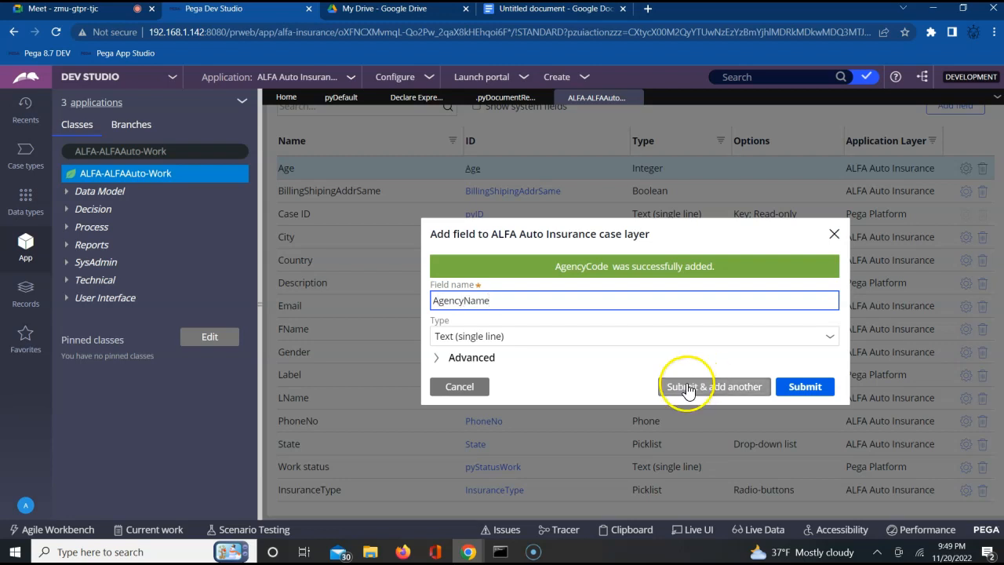
click(806, 388)
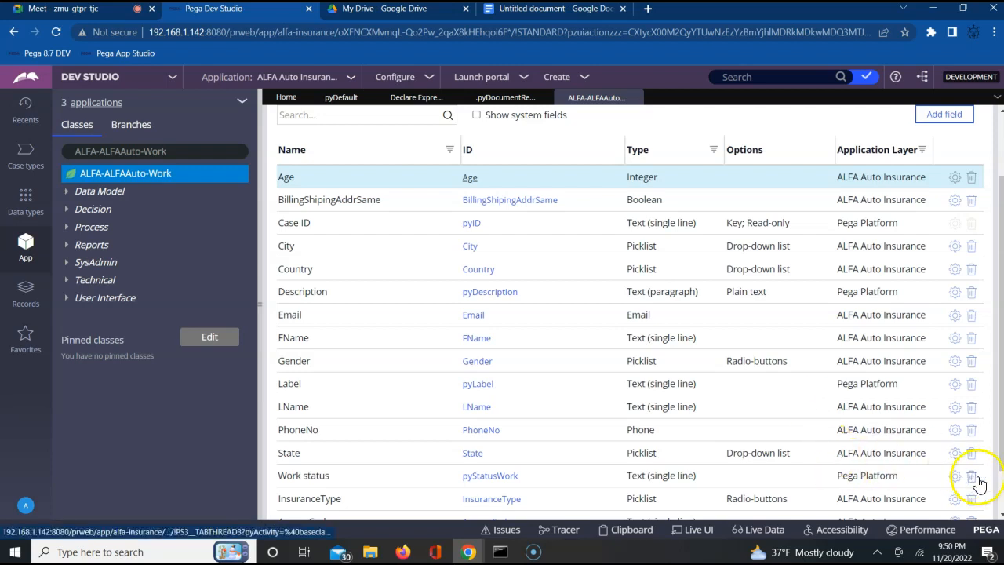
scroll(1000, 506, down, 2)
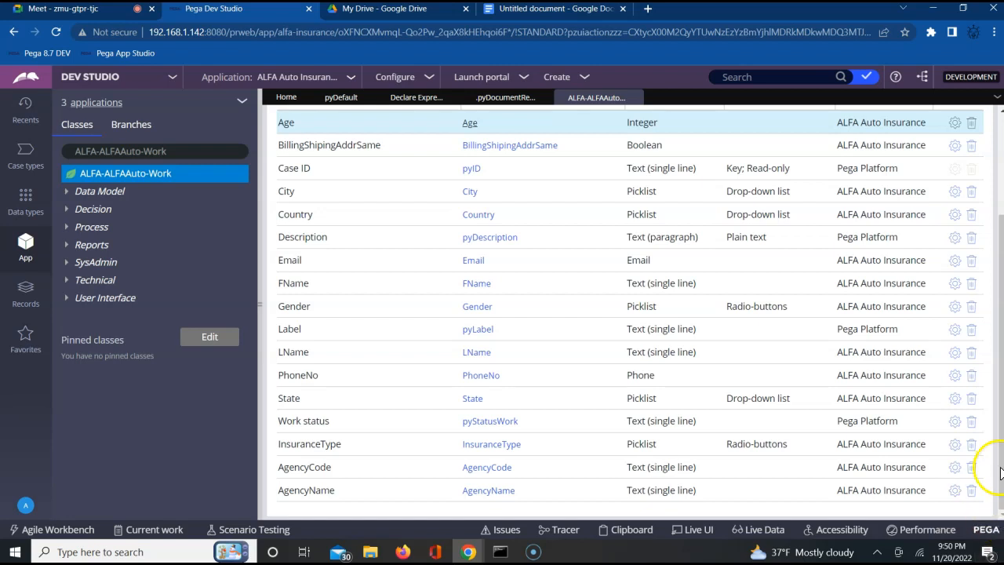
click(999, 187)
scroll(999, 186, up, 2)
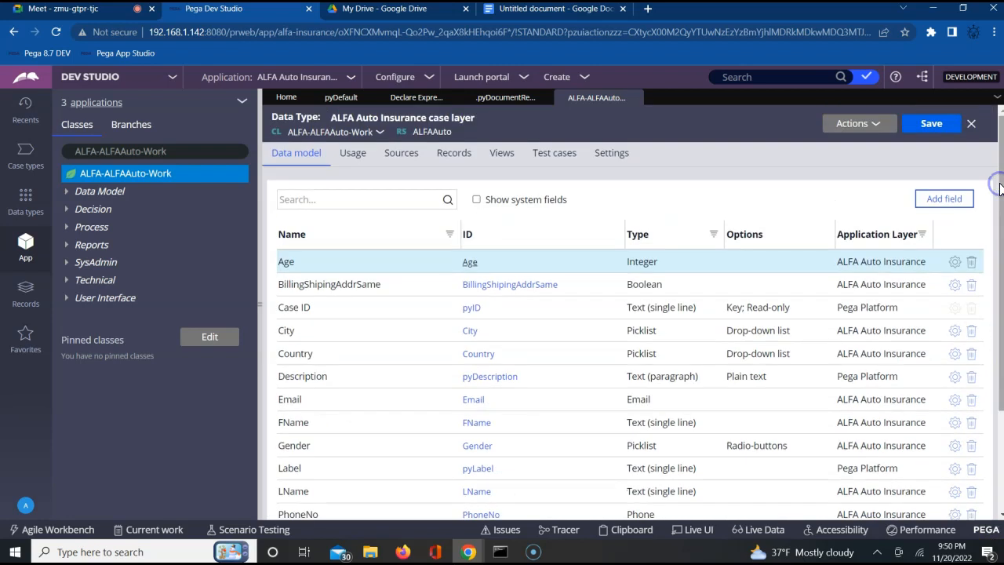
Step: Add a Date only field named PolicyStartDate to the data model and submit it, continuing with another new field
click(943, 201)
click(606, 293)
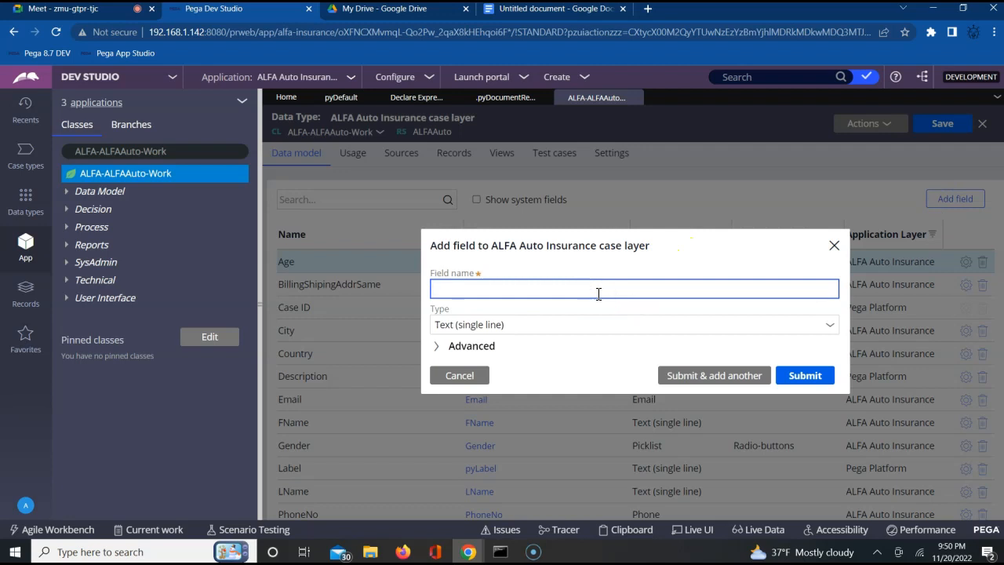
text(PolicyStar)
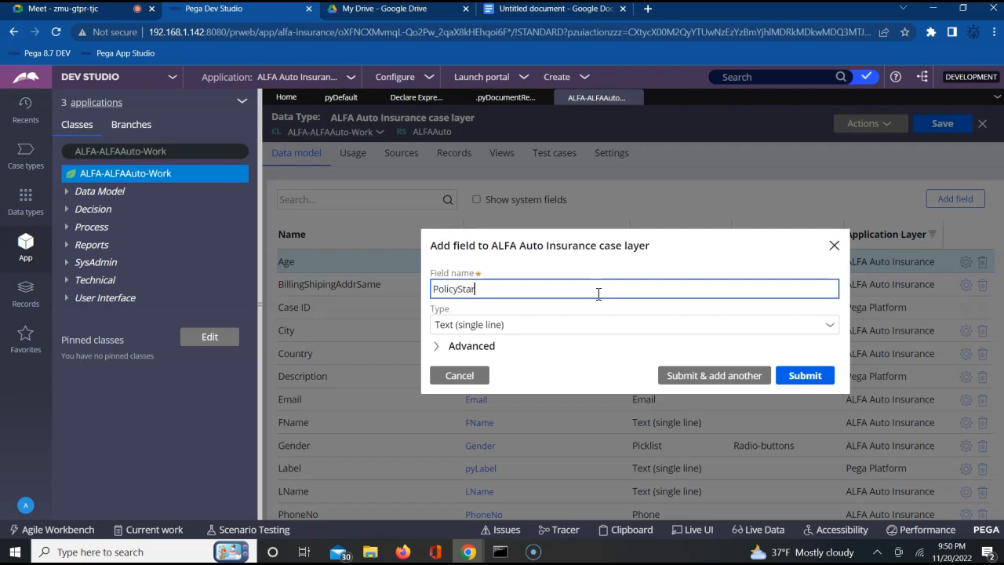
text(tDate)
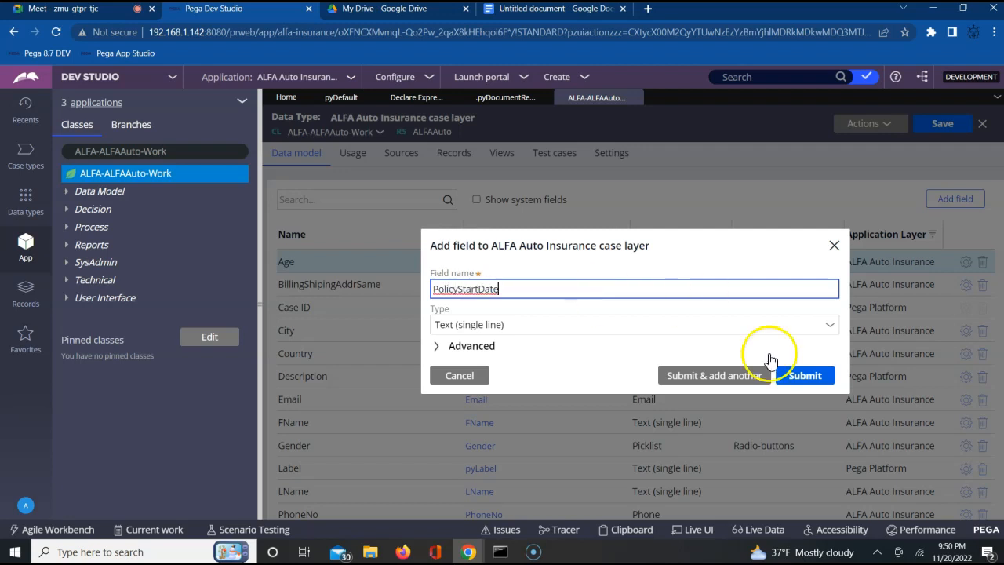
click(828, 327)
click(829, 328)
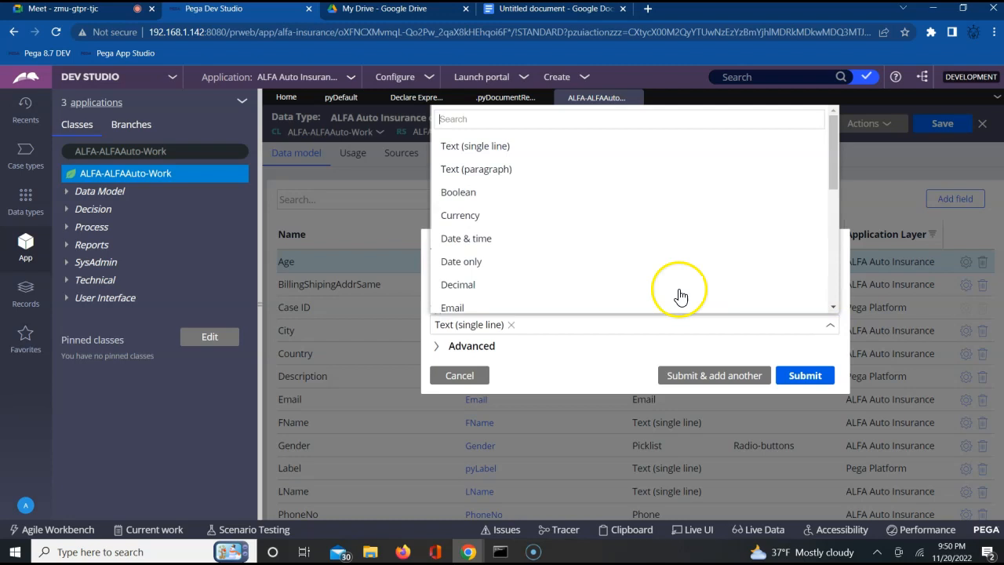
click(480, 259)
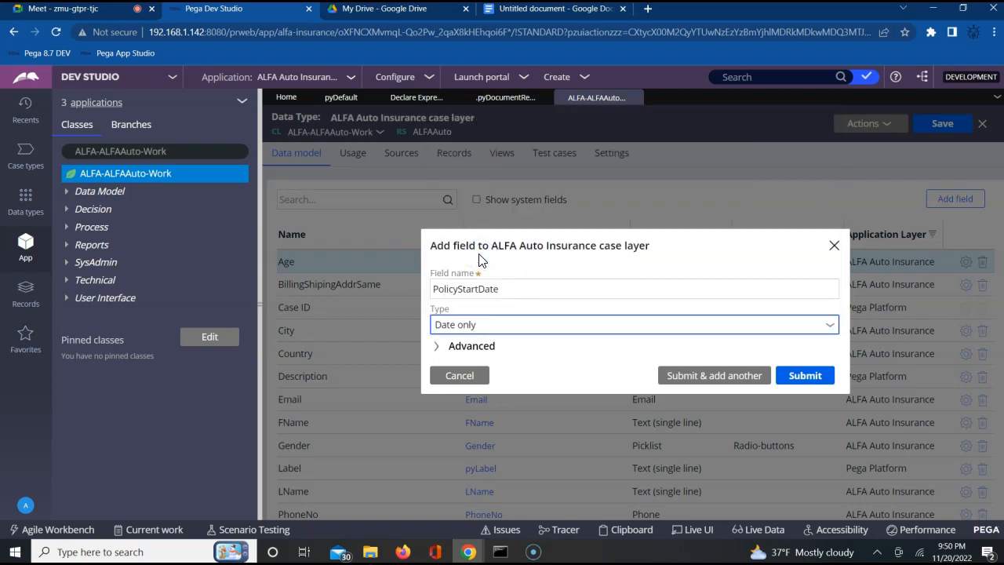
click(686, 378)
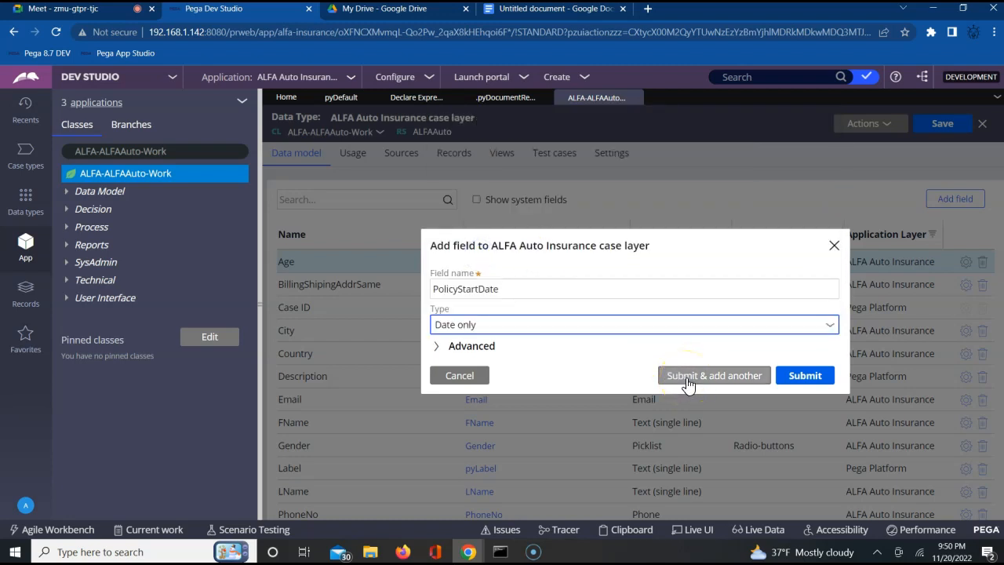
click(687, 383)
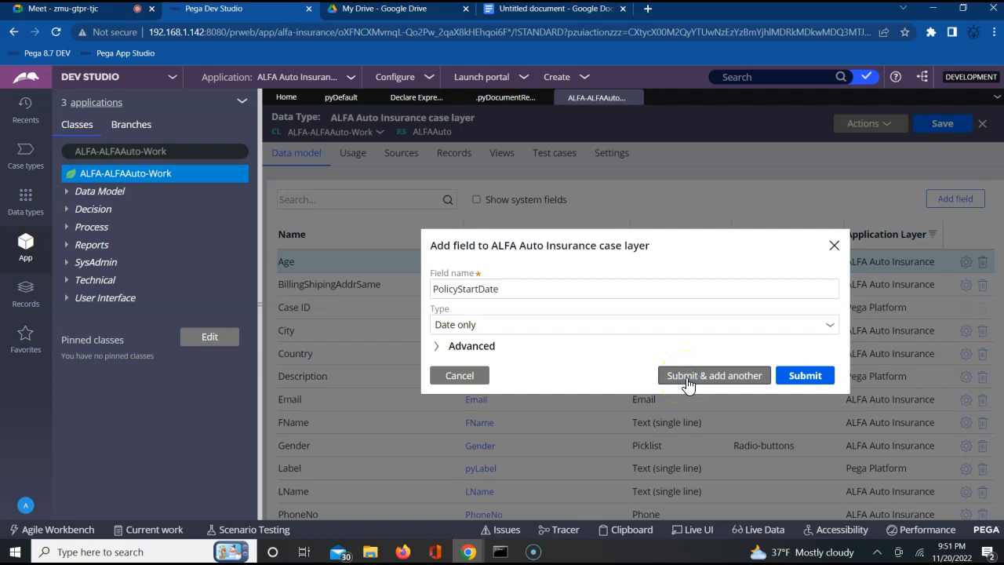
Step: Name the new field PolicyEndDate and set its type to Date only
click(515, 299)
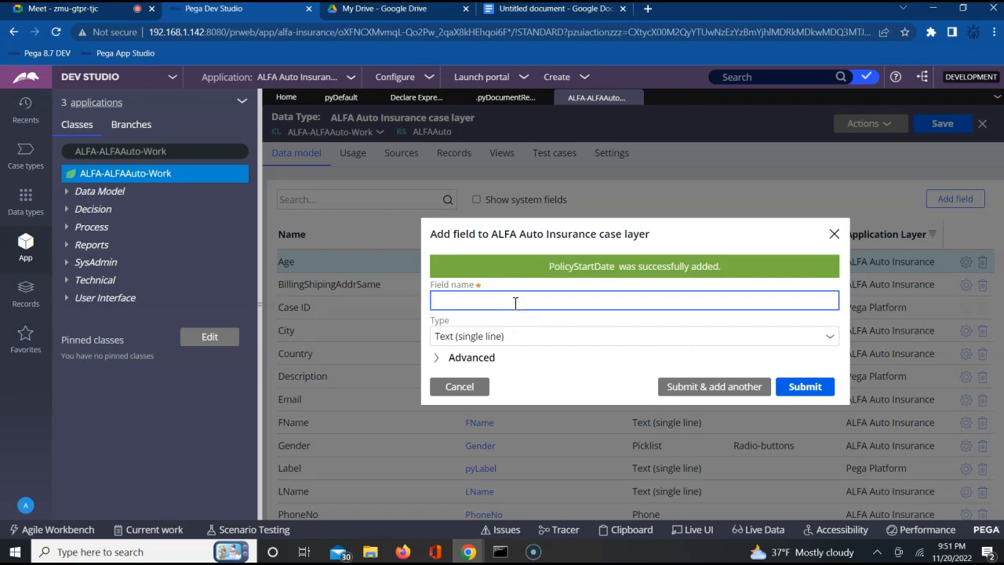
text(PolicyEndDate)
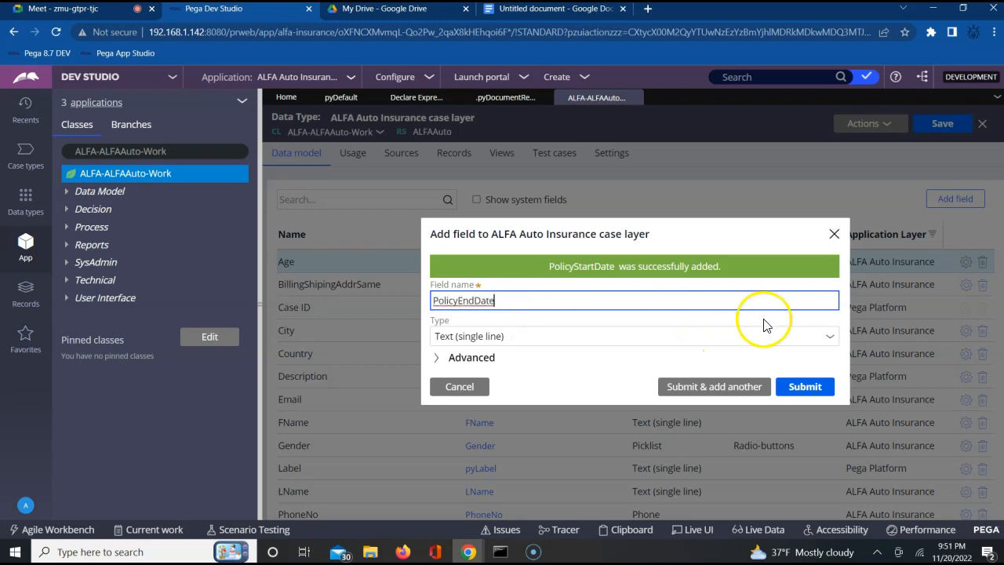
click(827, 346)
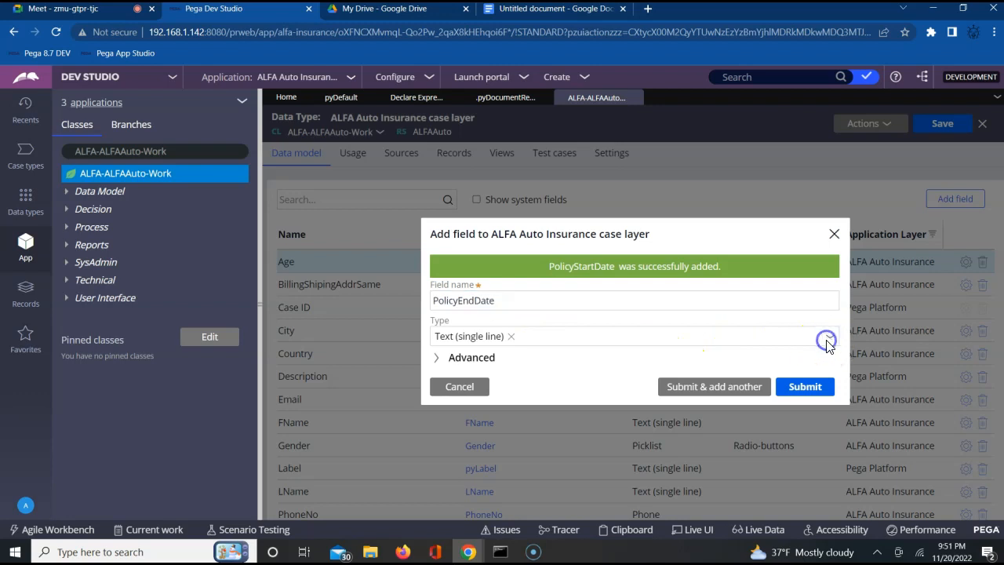
click(829, 345)
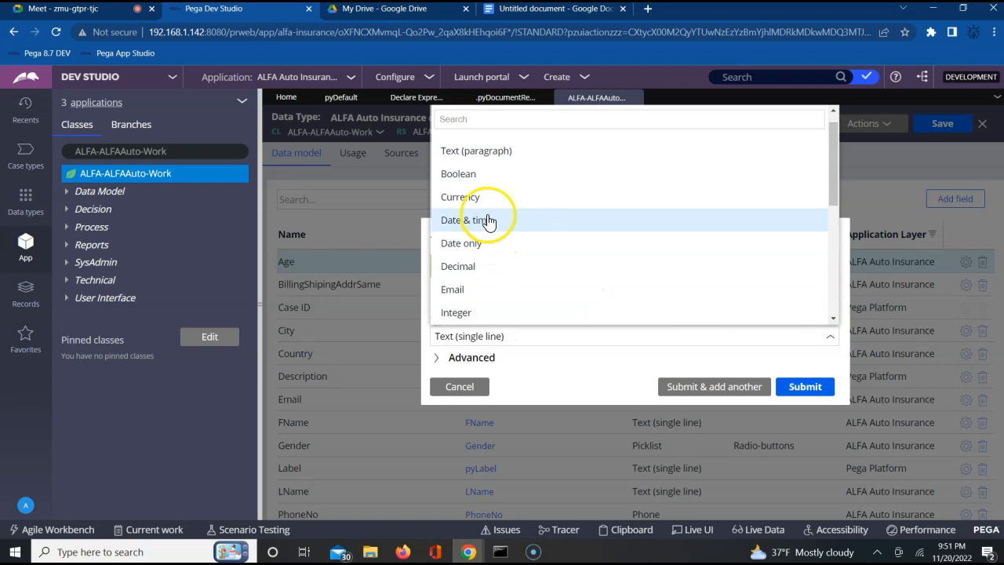
click(467, 245)
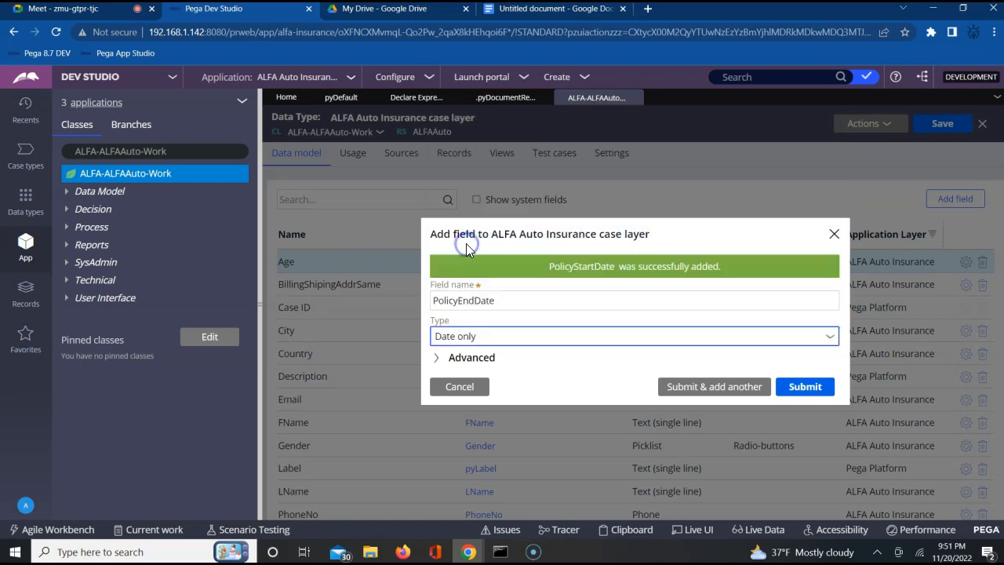
Step: Mark PolicyEndDate as a calculated read-only field and try to submit it with an empty expression
click(438, 363)
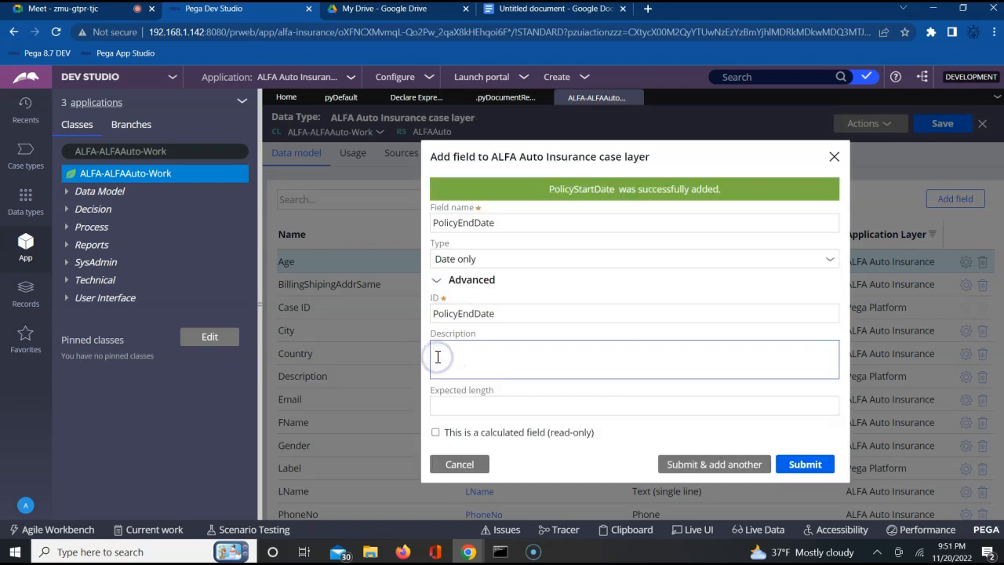
click(475, 403)
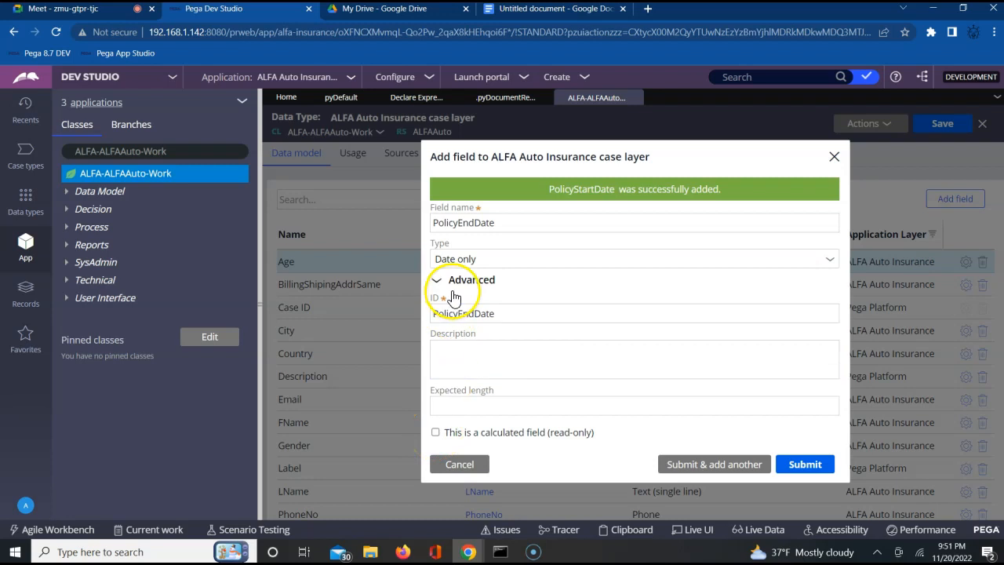
click(435, 434)
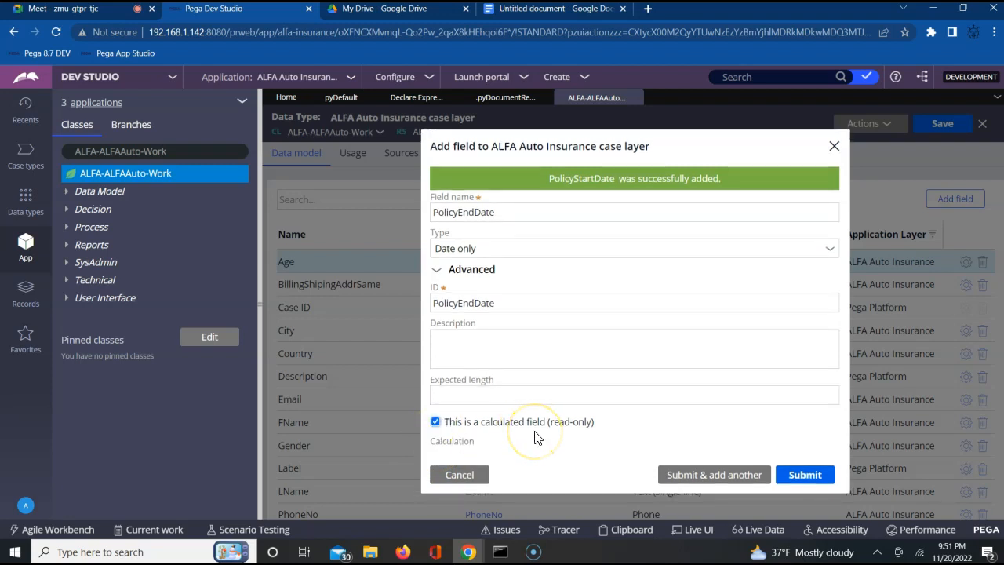
click(668, 417)
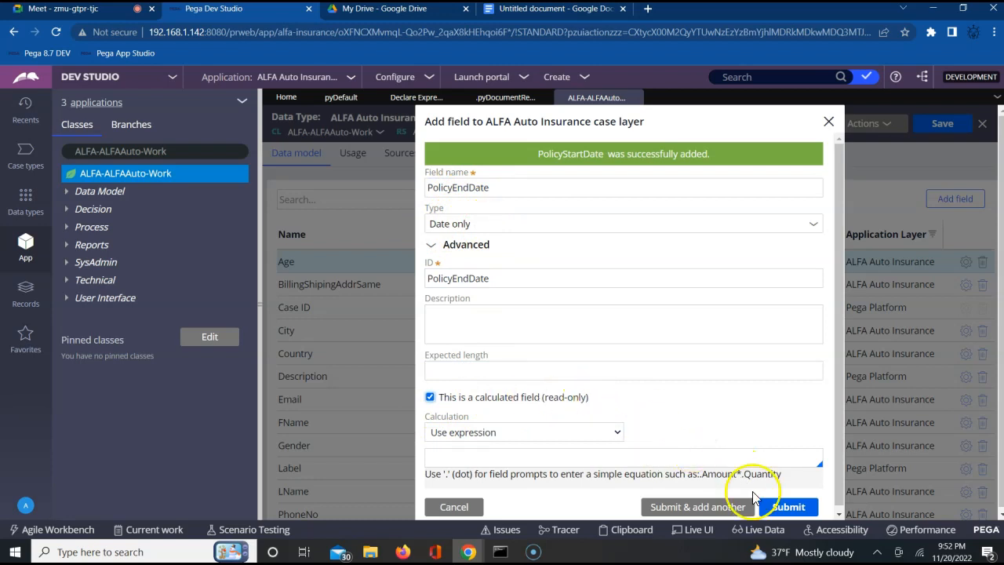
click(715, 508)
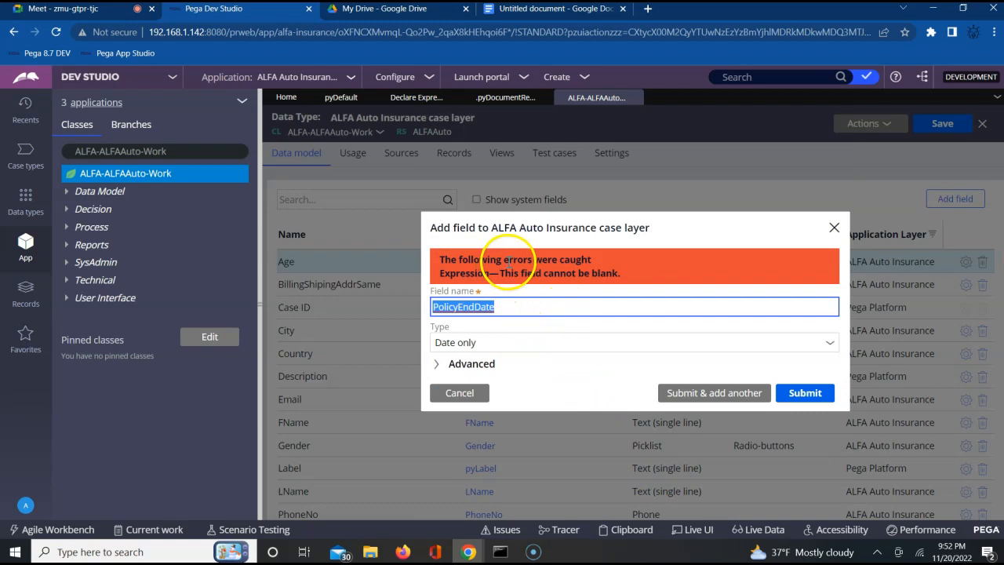
Step: Examine the property suggestions and calculation methods offered for PolicyEndDate, keeping Use expression as the method
click(436, 365)
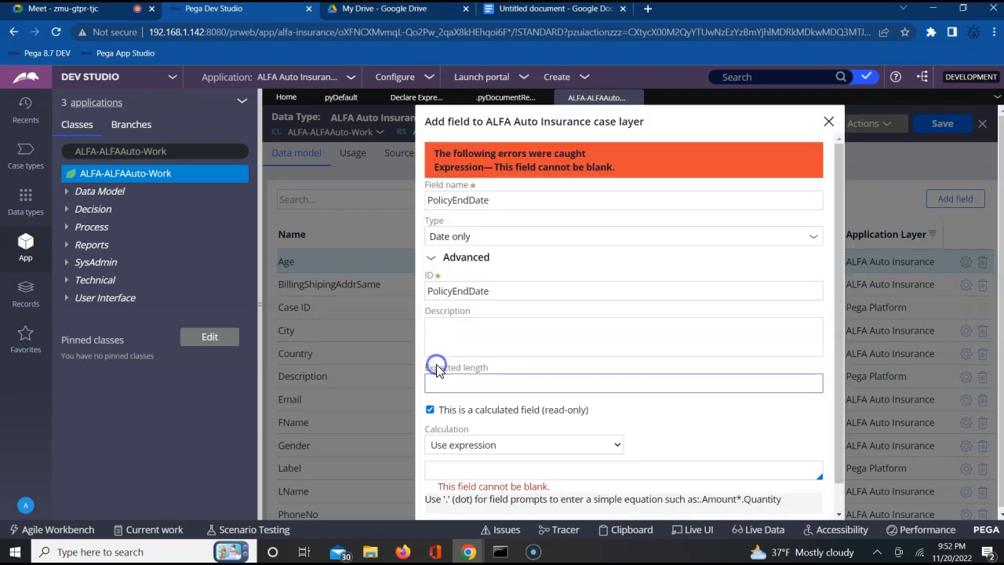
click(475, 472)
text(.)
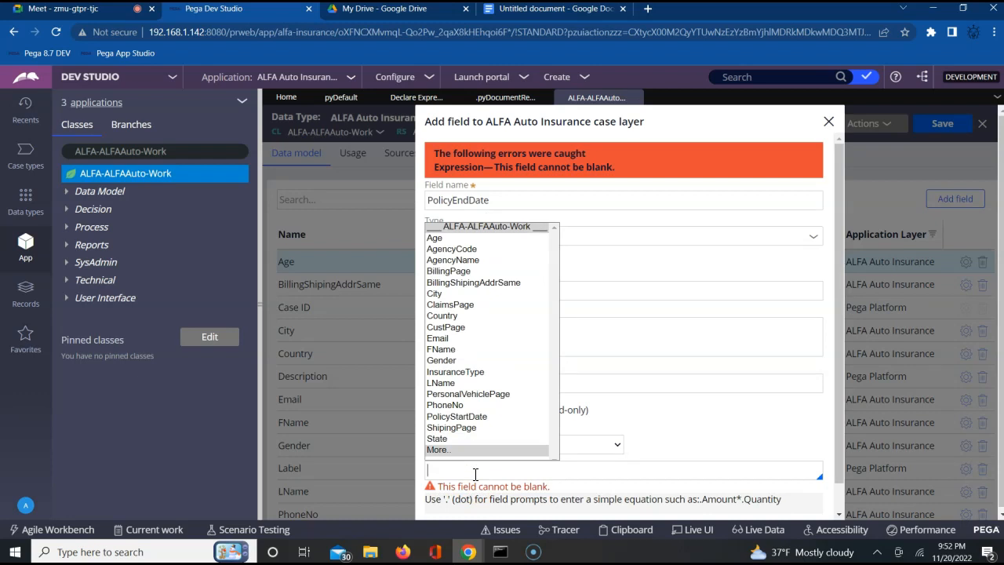
click(608, 446)
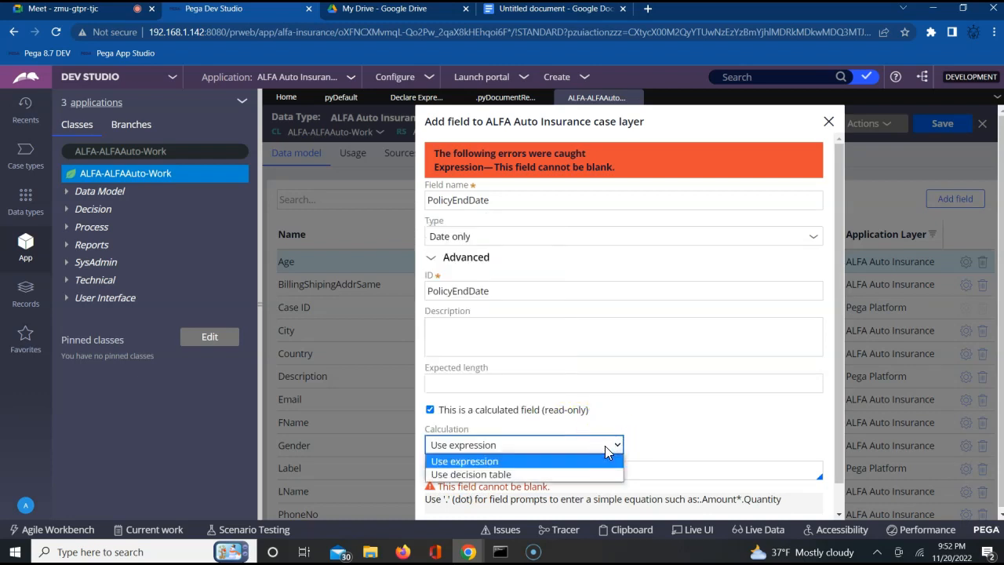
click(551, 461)
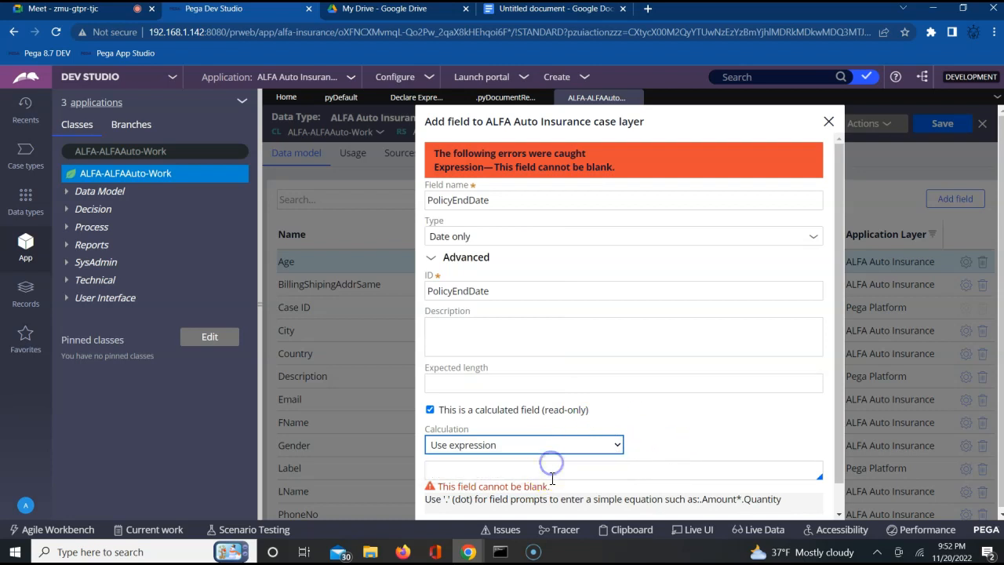
Step: Try the Age property as the calculation expression for PolicyEndDate, and clear the expression again
click(554, 472)
text(.)
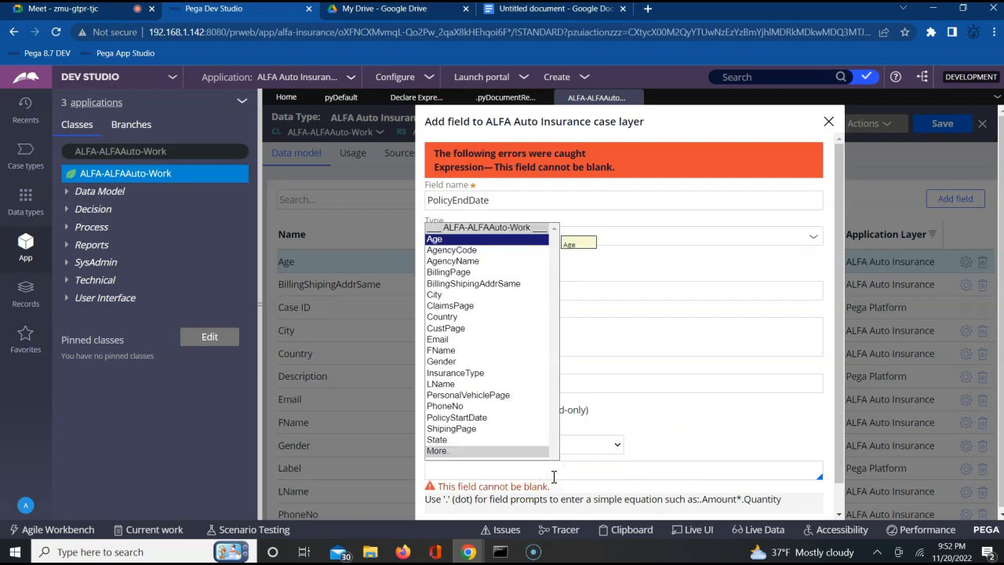
key(Down)
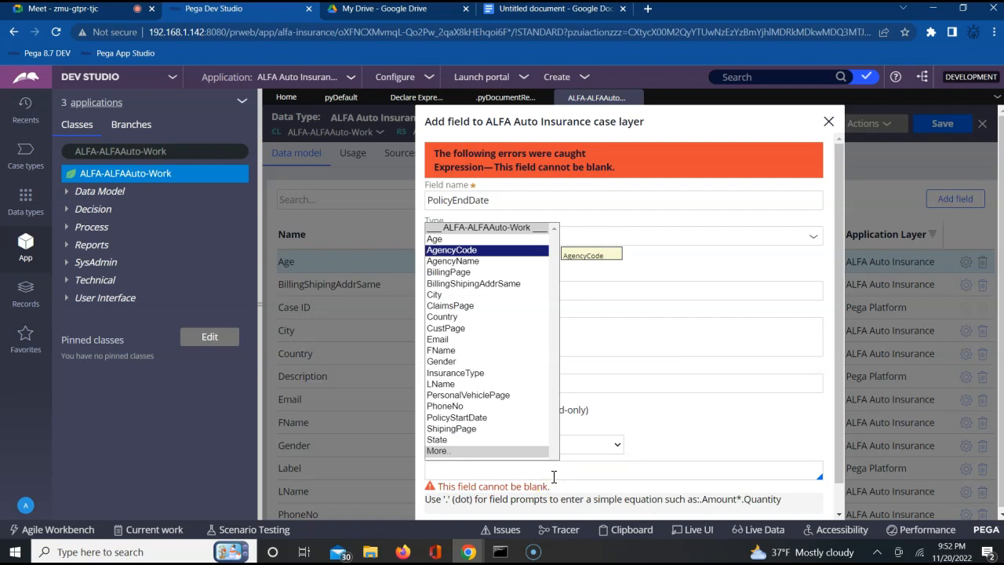
key(Down)
key(Down)
key(Down)
key(Down)
key(Up)
key(Up)
key(Up)
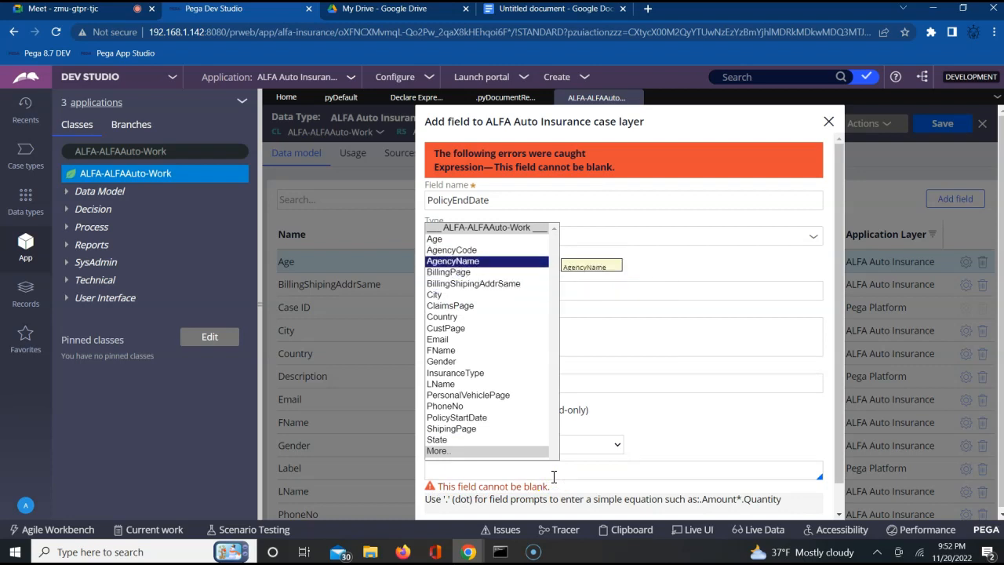
key(Up)
key(Up)
key(Return)
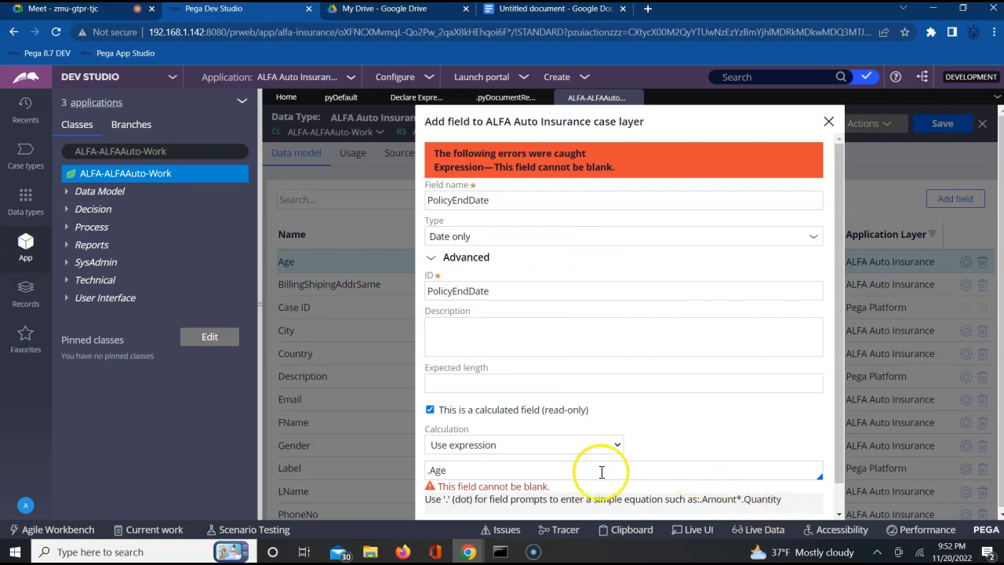
key(BackSpace)
key(BackSpace)
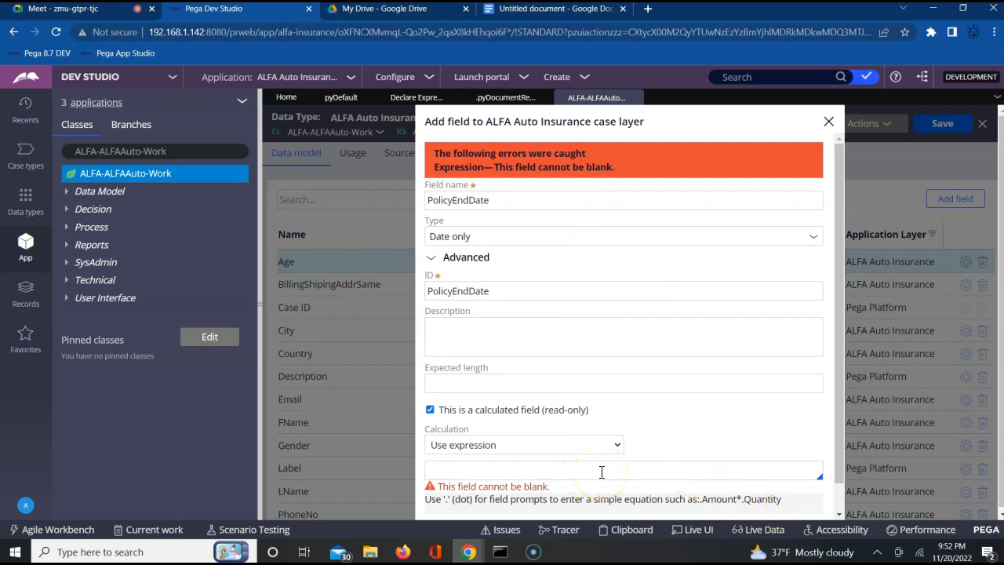
Step: Turn off the calculated-field option for PolicyEndDate and submit it, continuing with another new field
click(429, 409)
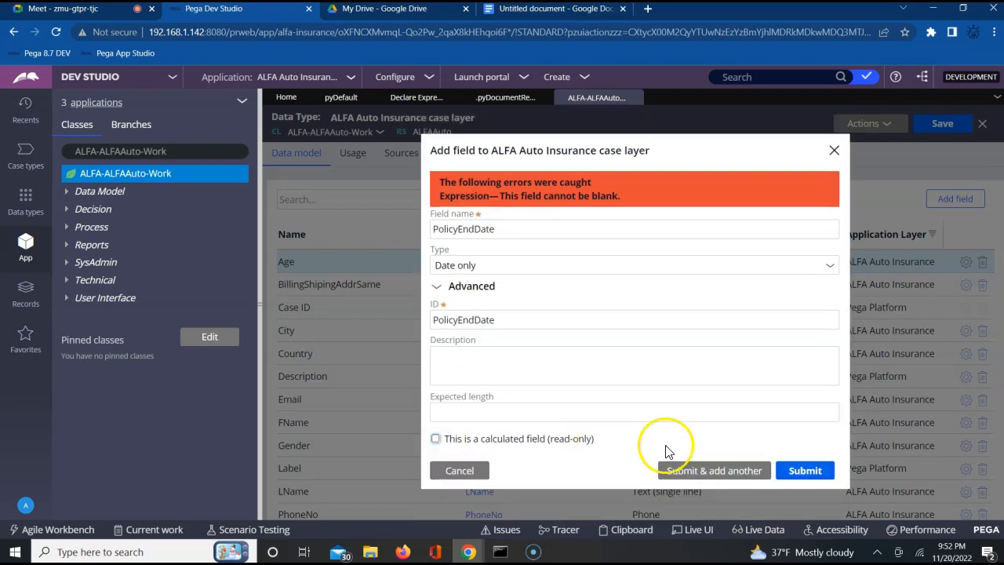
click(692, 474)
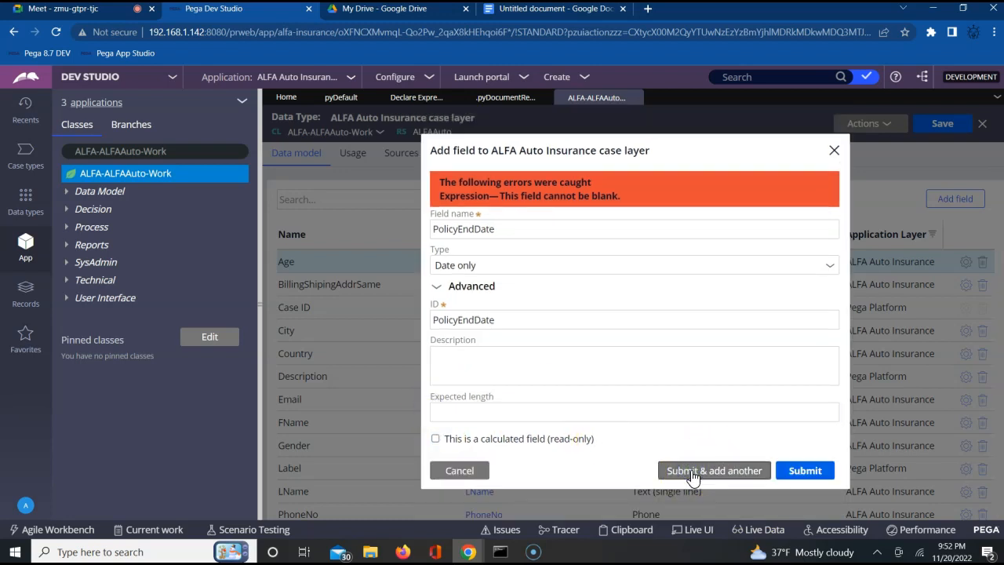
click(692, 474)
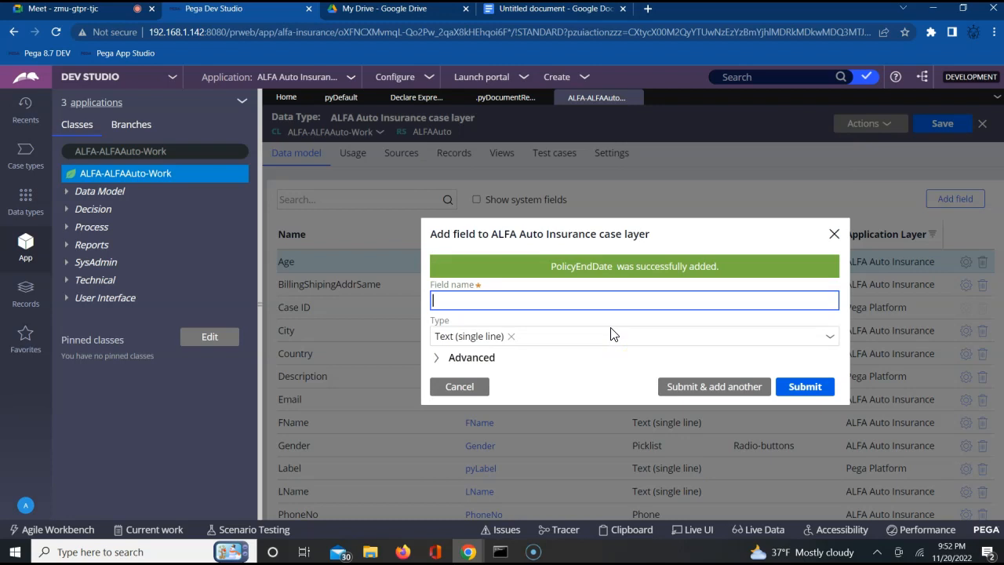
Step: Name the new field PolicyTerm and set its type to Picklist
text(PolicyTerm)
click(829, 339)
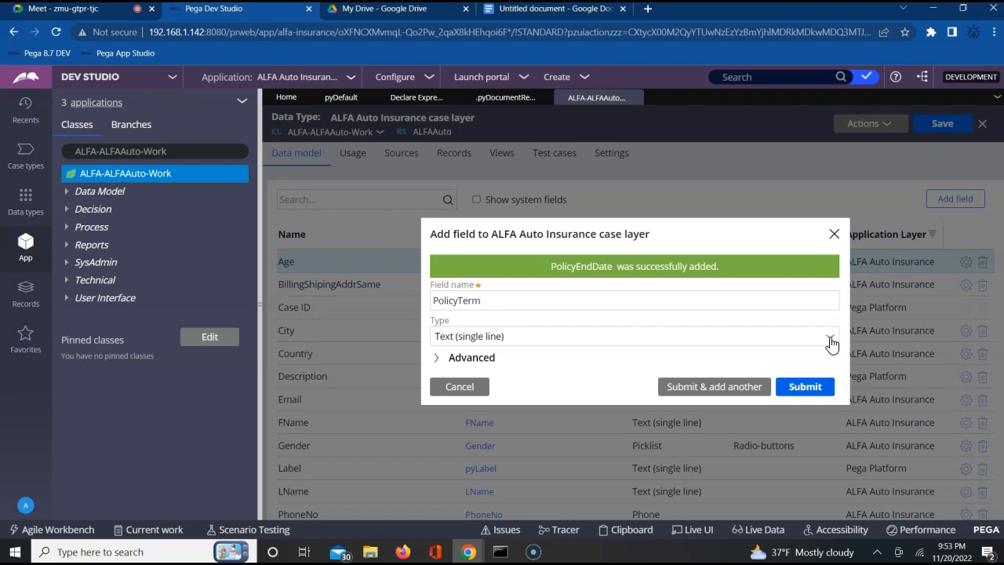
click(831, 341)
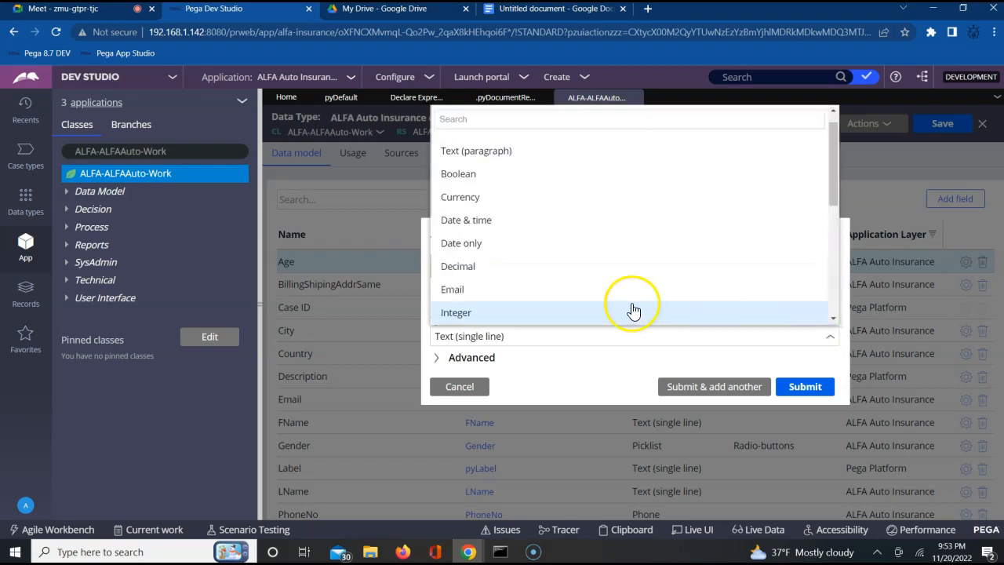
scroll(568, 303, down, 3)
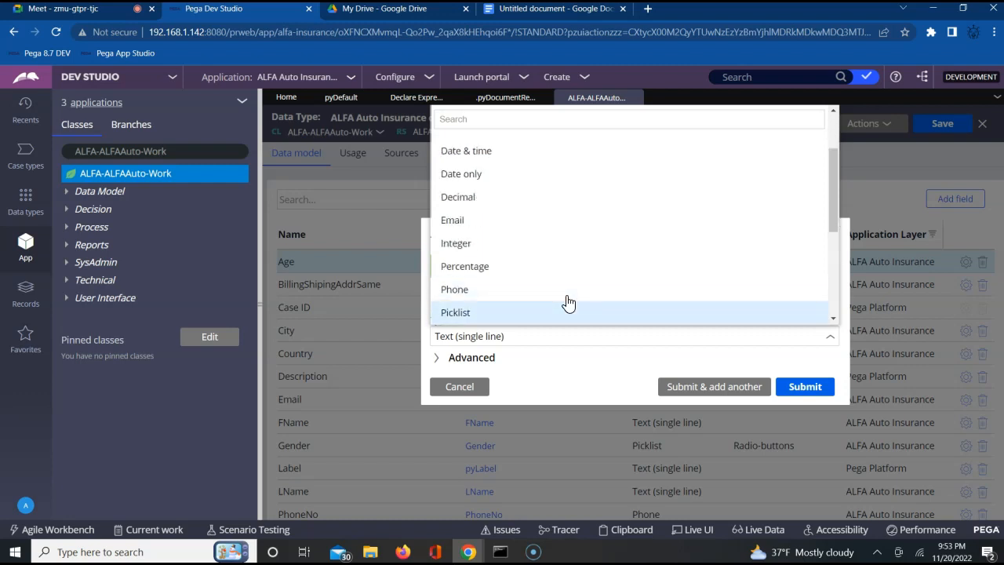
click(568, 307)
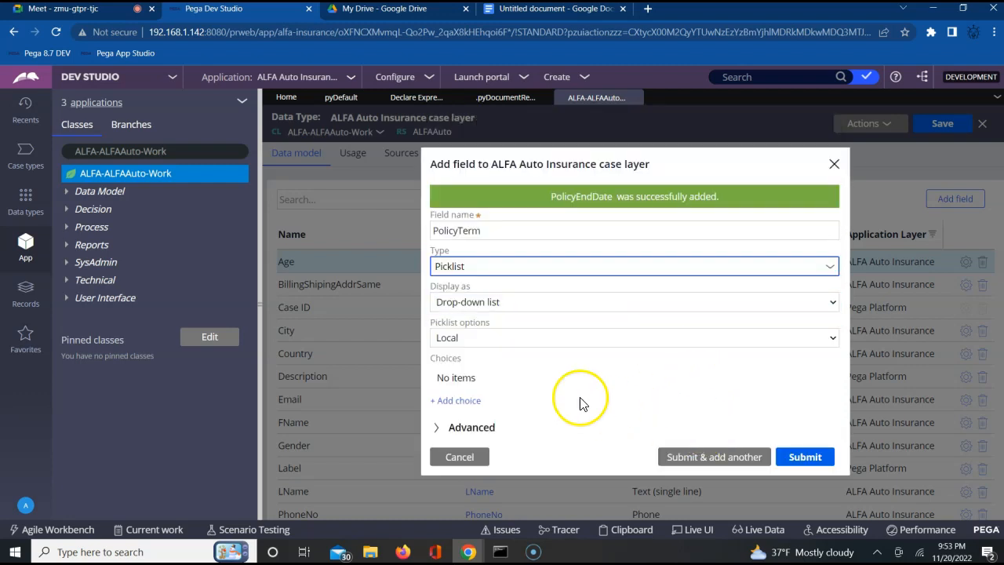
Step: Add the local picklist choices 3, 5 and 7 to PolicyTerm and submit the field
click(450, 401)
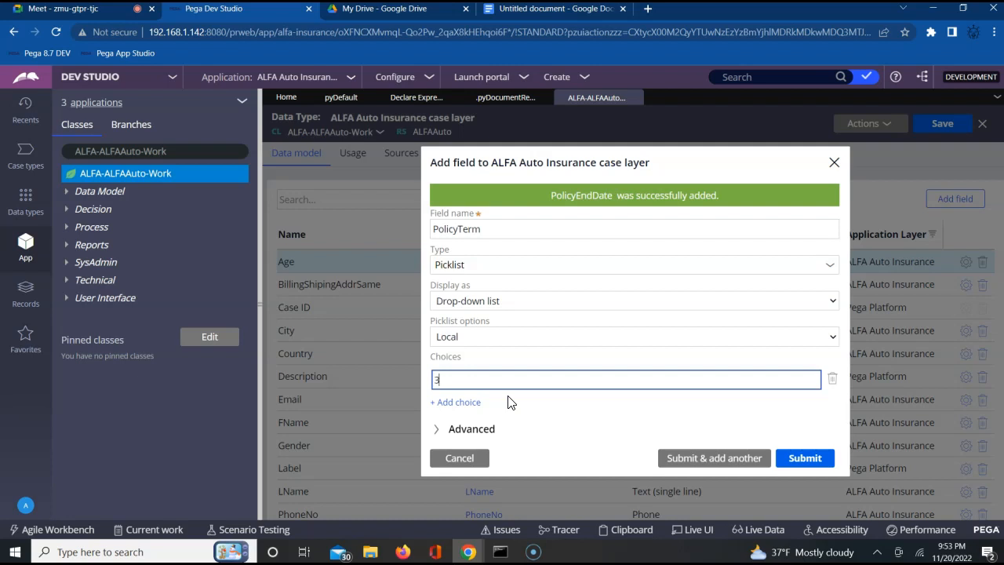
click(455, 402)
text(5)
click(454, 416)
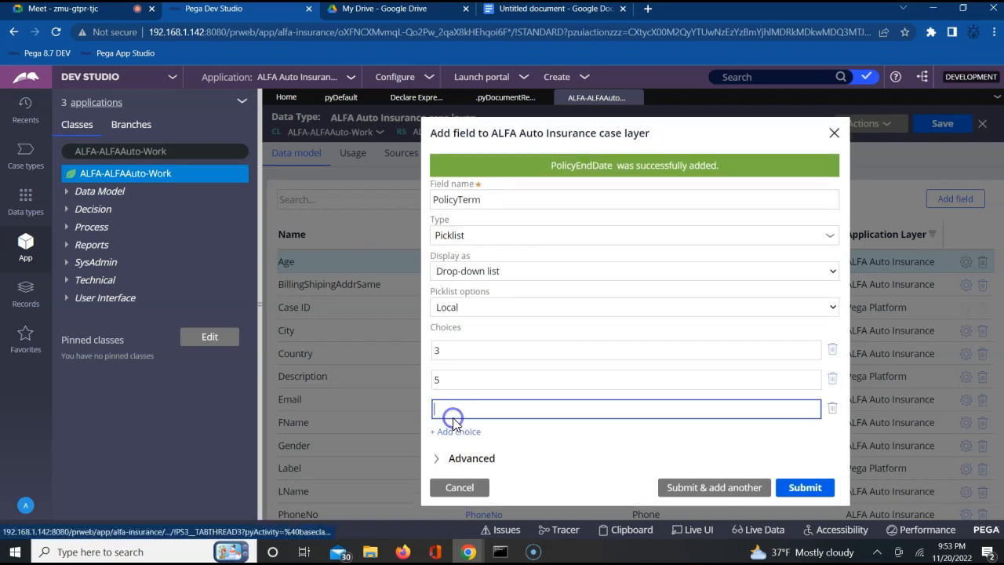
text(7)
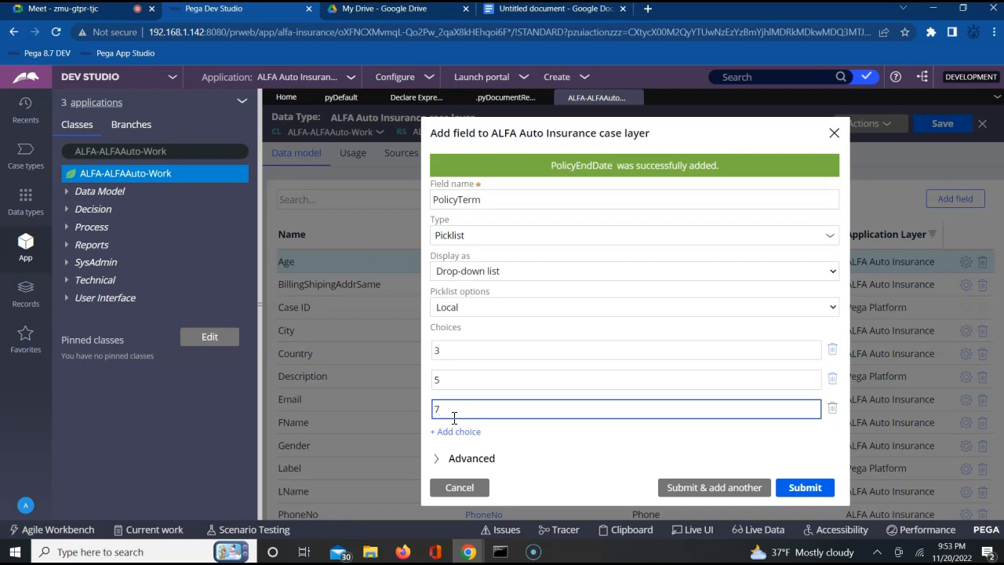
click(804, 489)
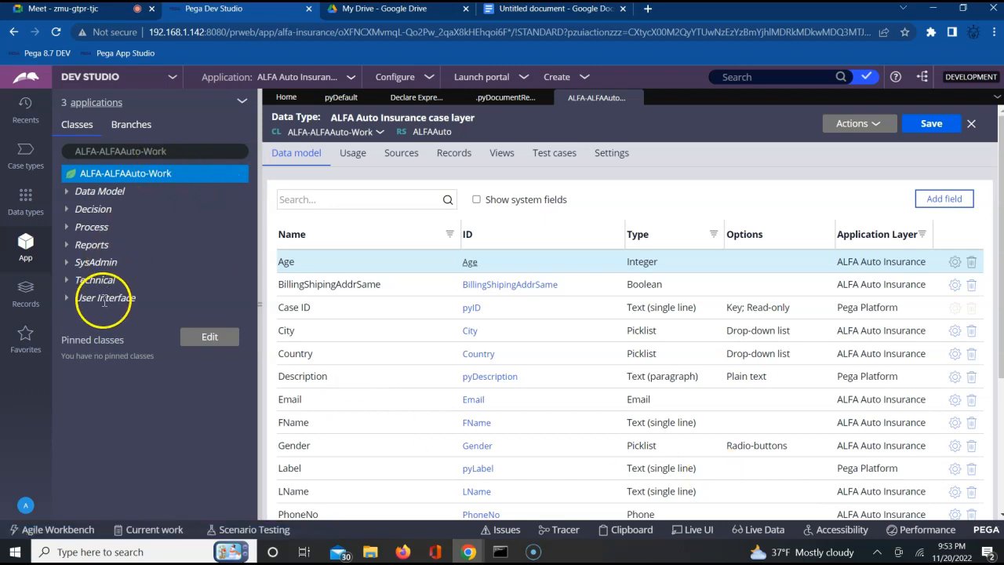
Step: Create and open a new section named InsuranceSection in ALFA-ALFAAuto-Work, using the ALFAAuto ruleset 01-01-01
click(104, 298)
right_click(104, 299)
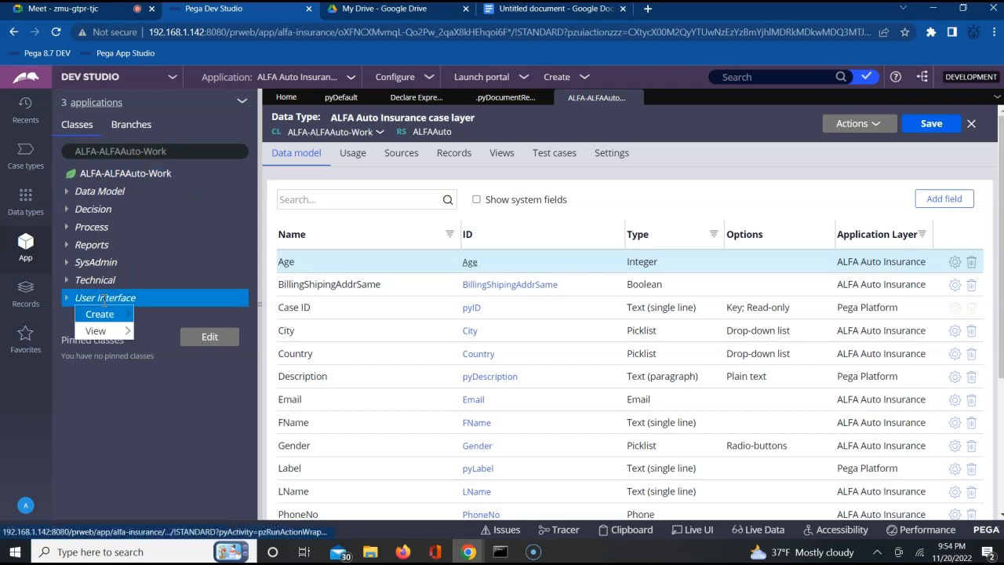
mouse_move(101, 314)
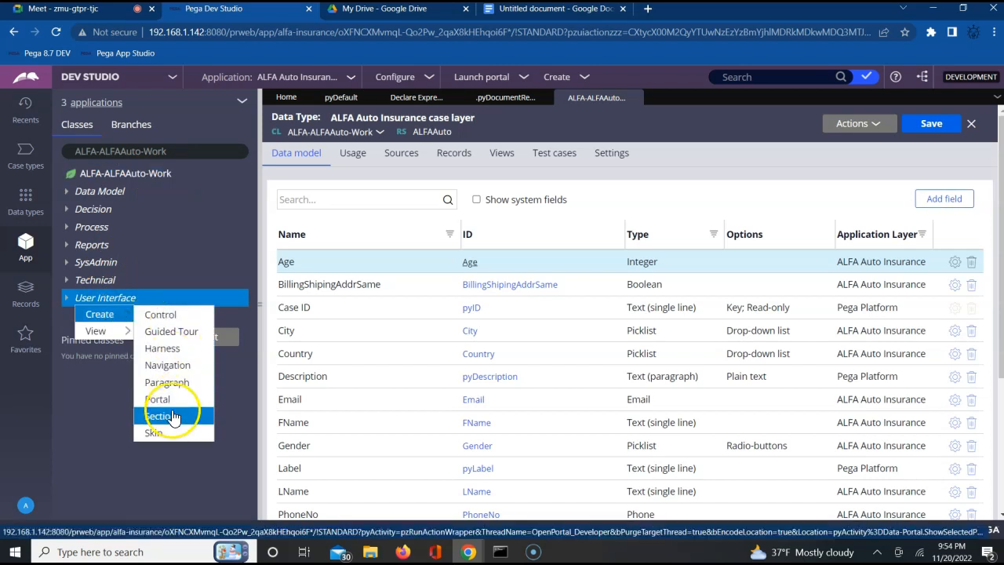
click(166, 416)
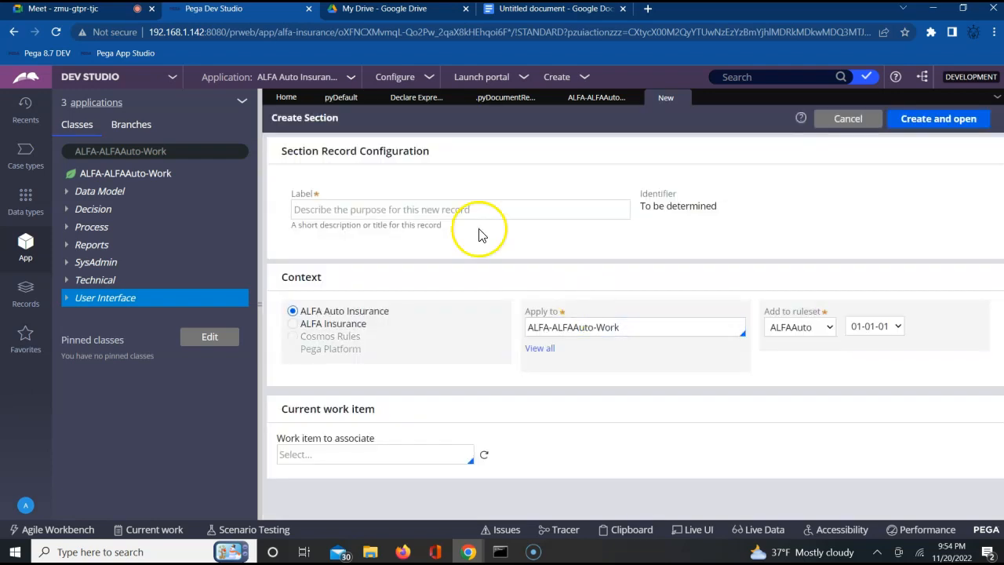
click(458, 210)
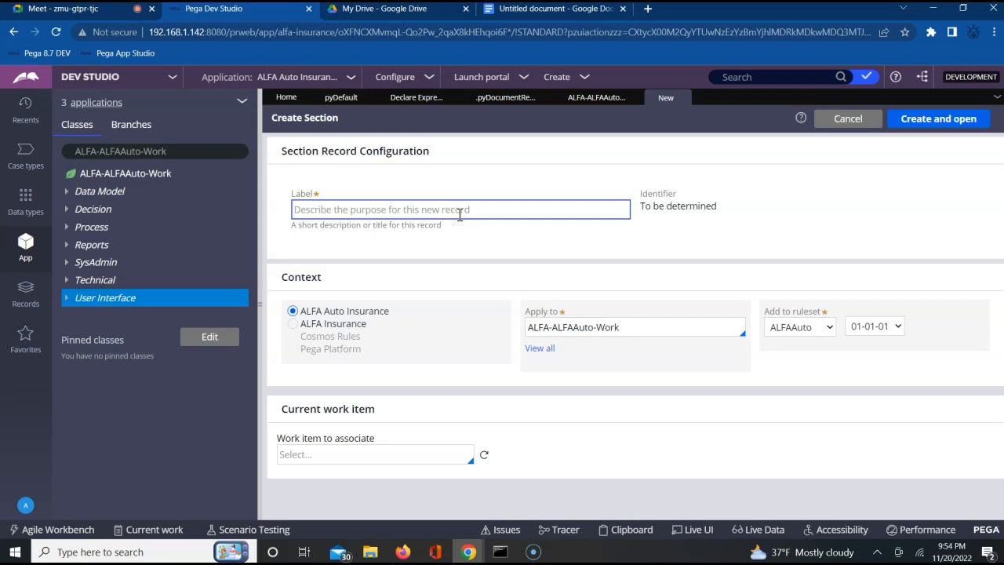
text(Insur)
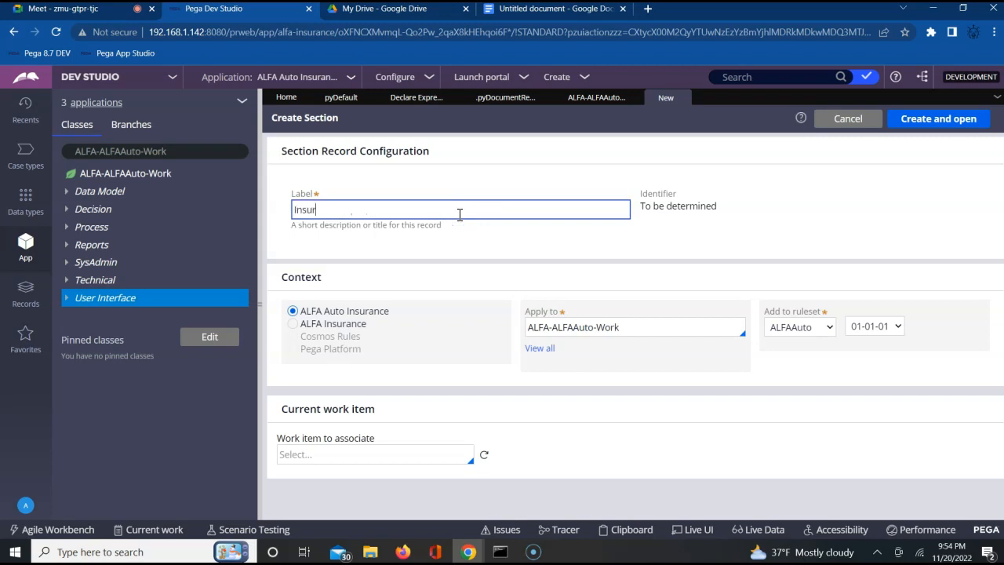
text(anceSection)
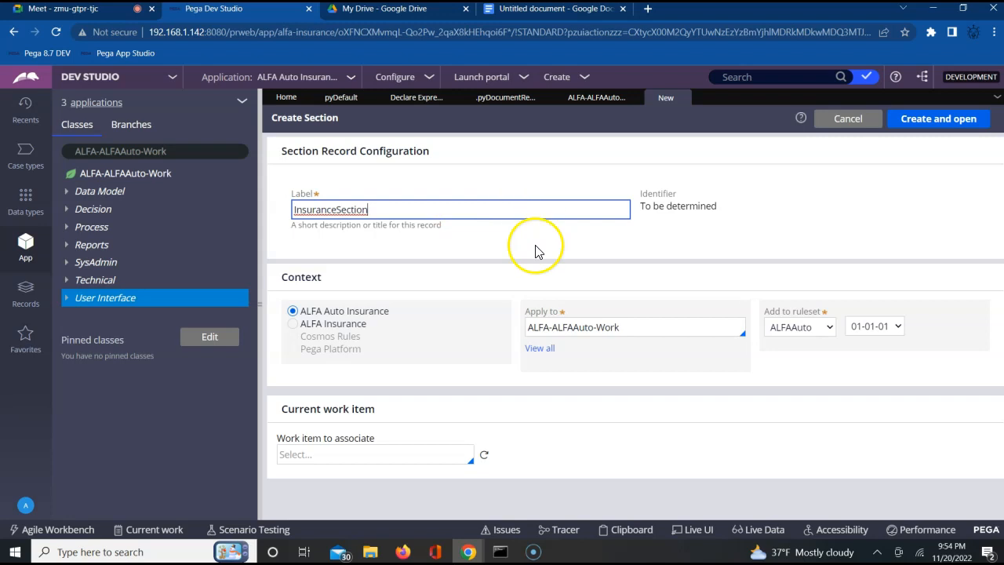
click(627, 280)
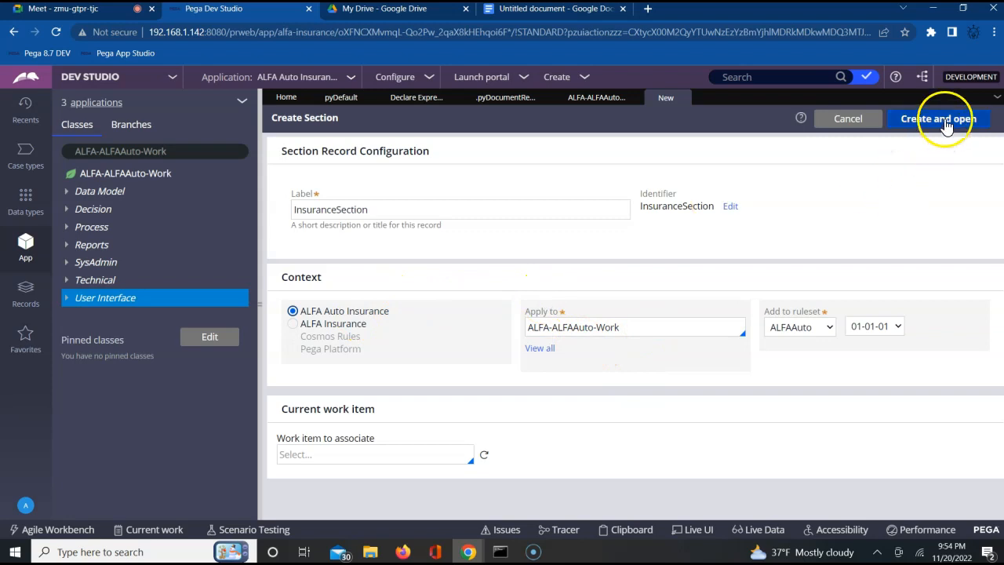
click(942, 119)
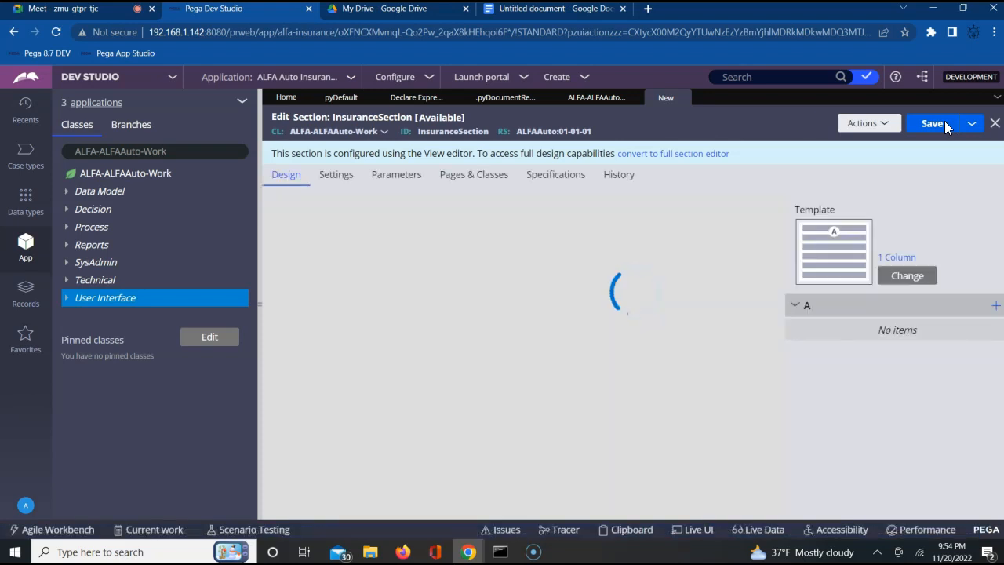
Step: Convert InsuranceSection to the full section editor and set its dynamic layout format to Inline grid double
click(656, 154)
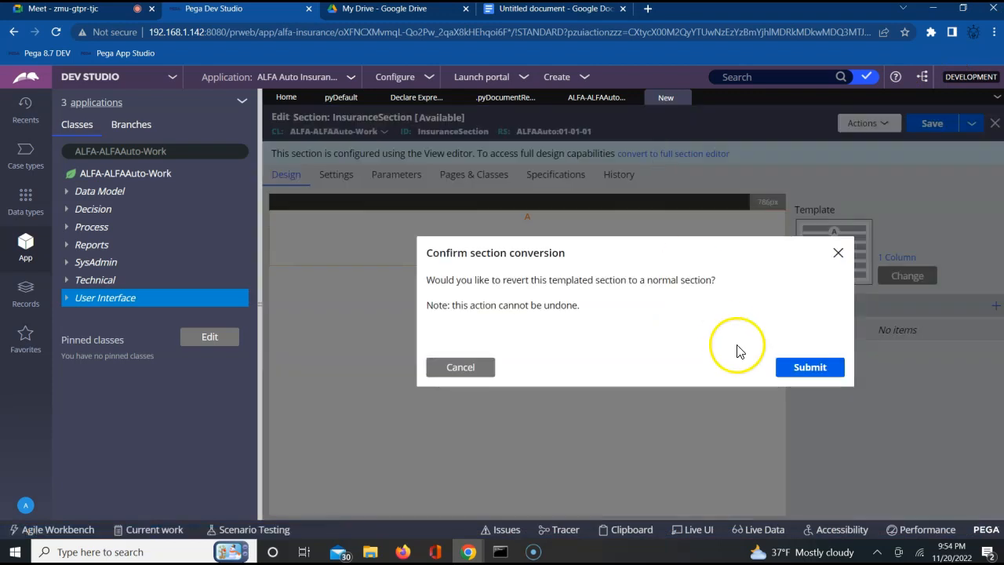
click(800, 369)
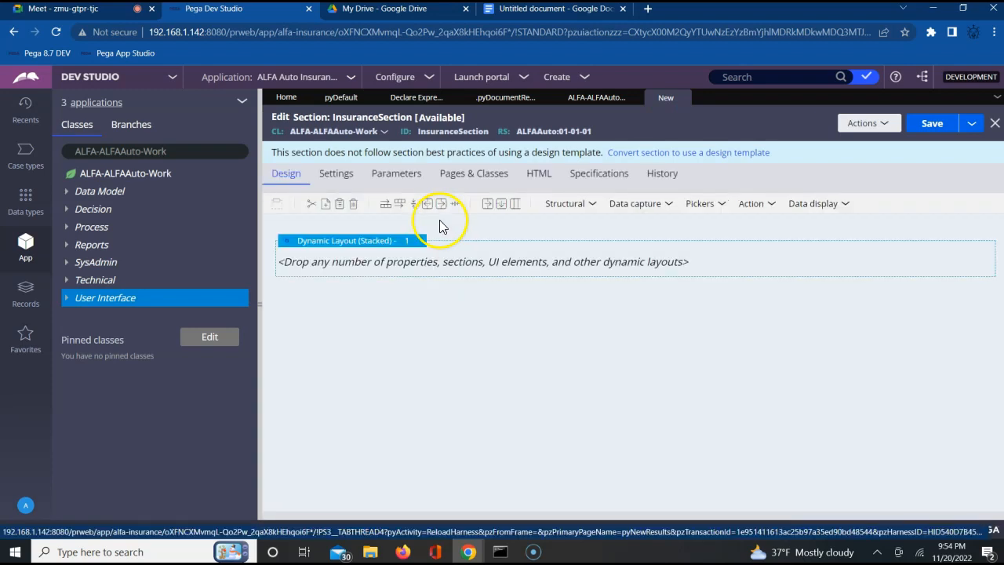
click(398, 240)
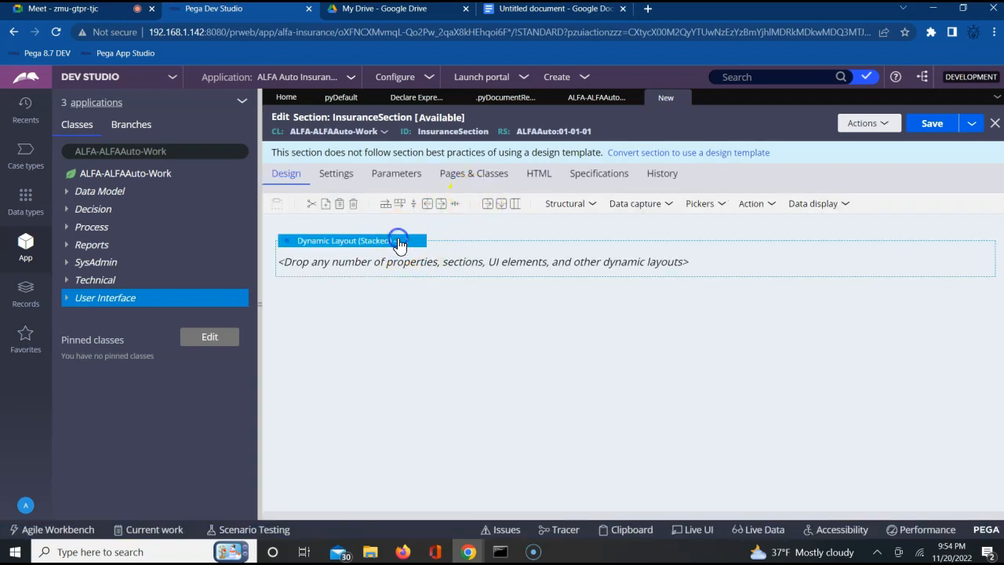
click(428, 242)
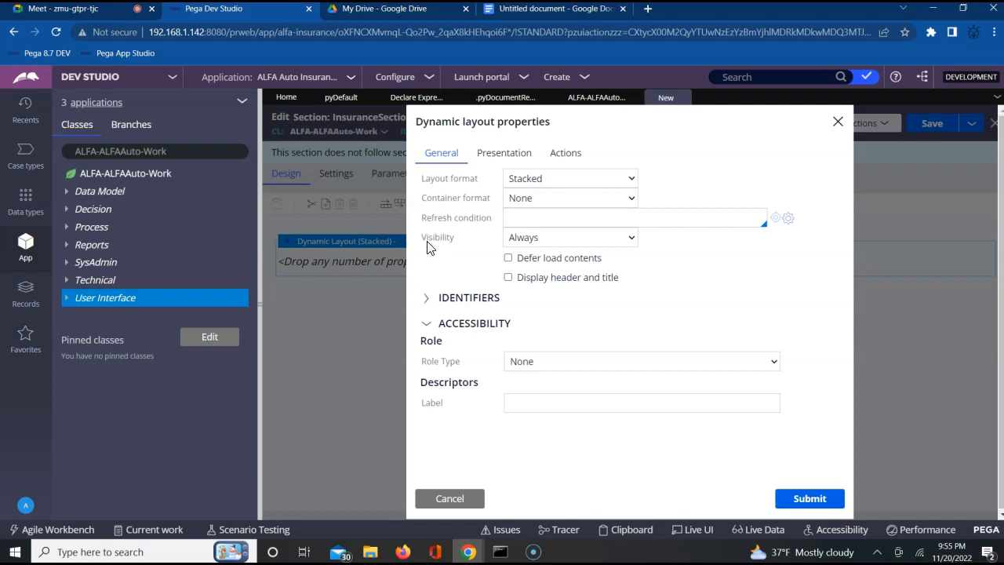
click(549, 180)
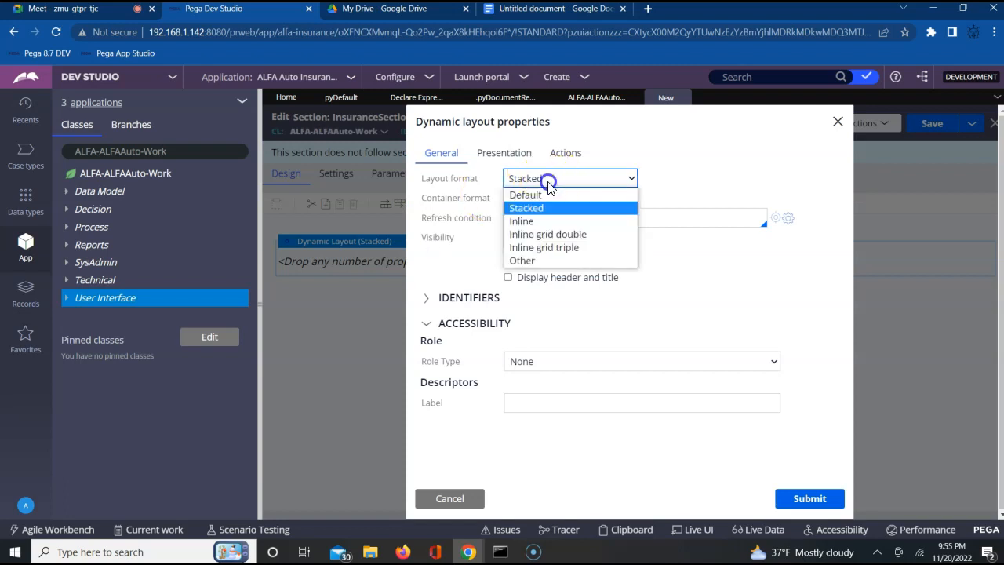
click(553, 235)
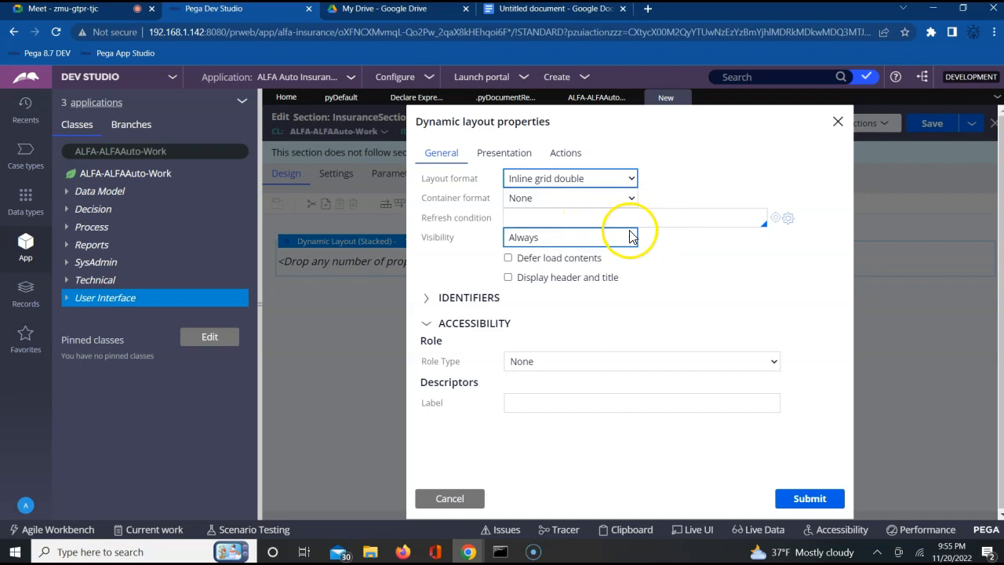
click(805, 502)
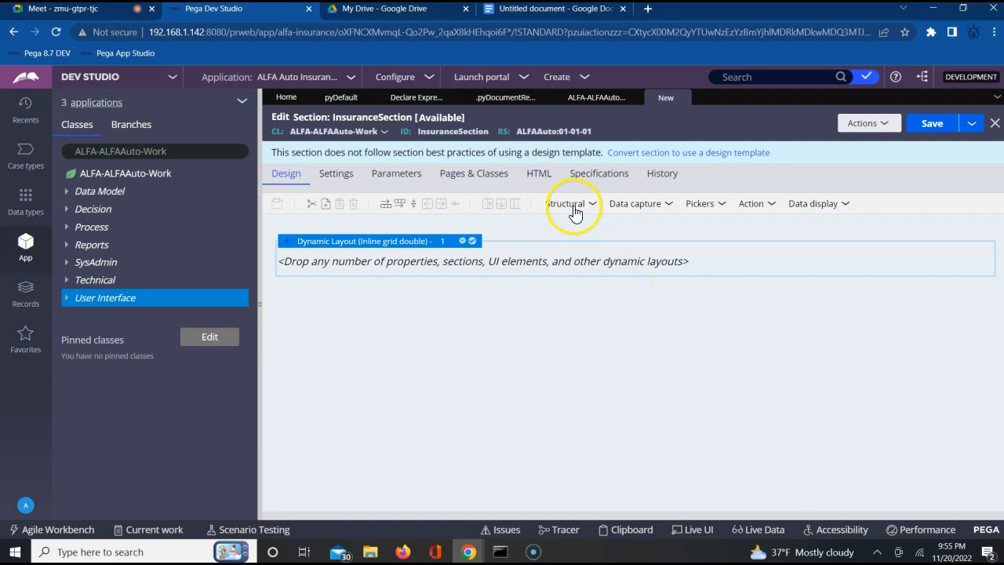
Step: Nest a dynamic layout inside the Inline grid double layout and set its format to Other, Stacked with labels left
click(580, 205)
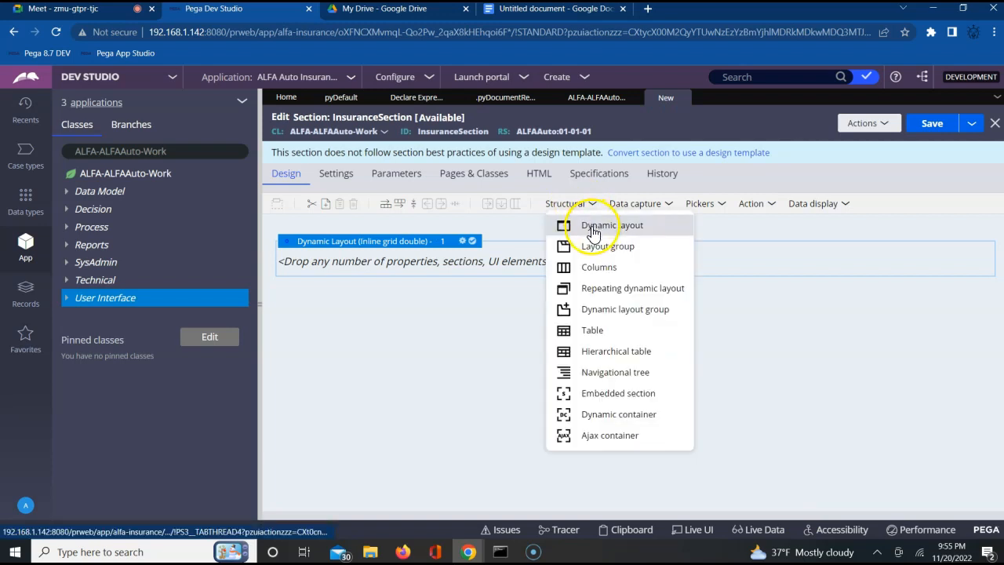
drag(593, 233, 502, 267)
click(440, 261)
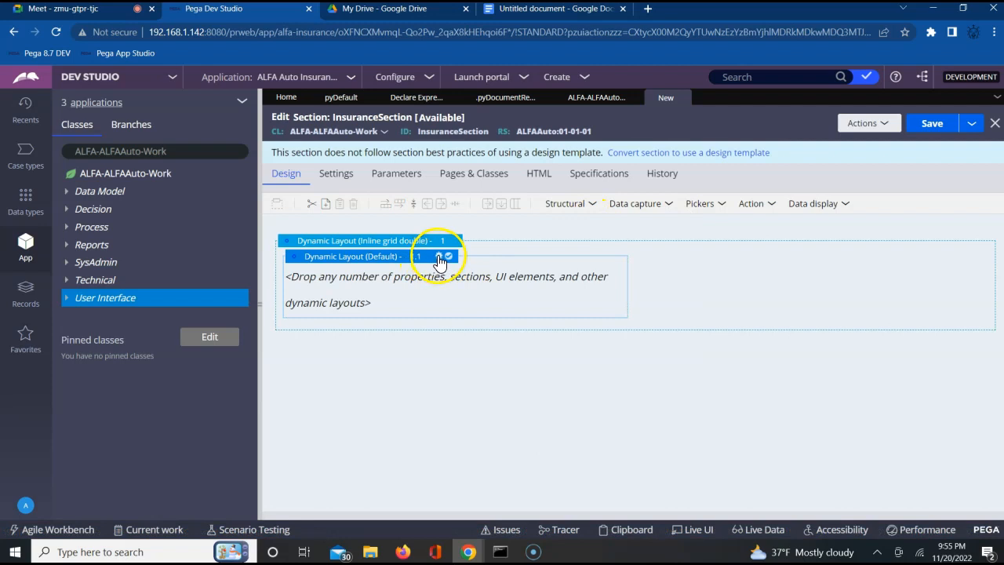
click(440, 261)
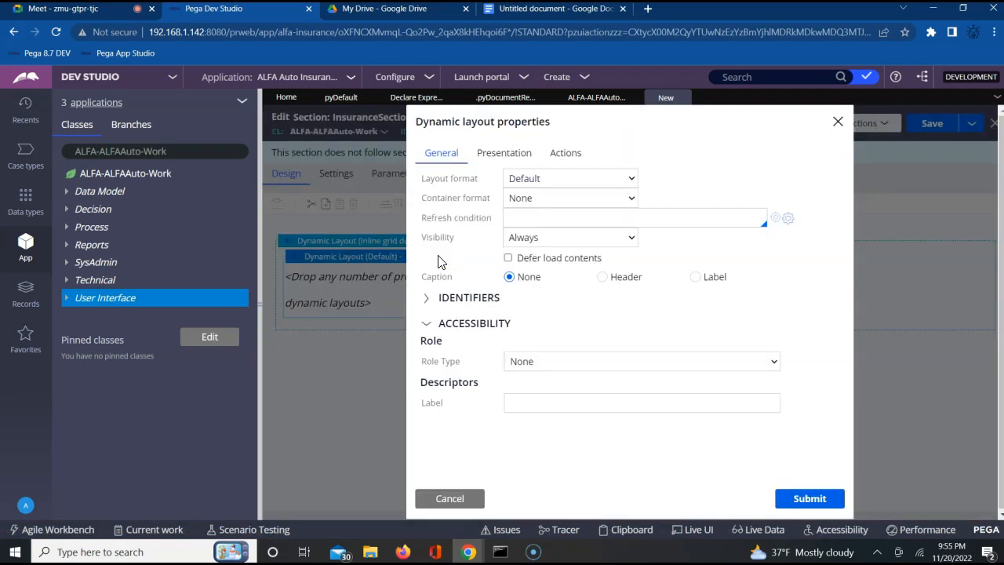
click(577, 179)
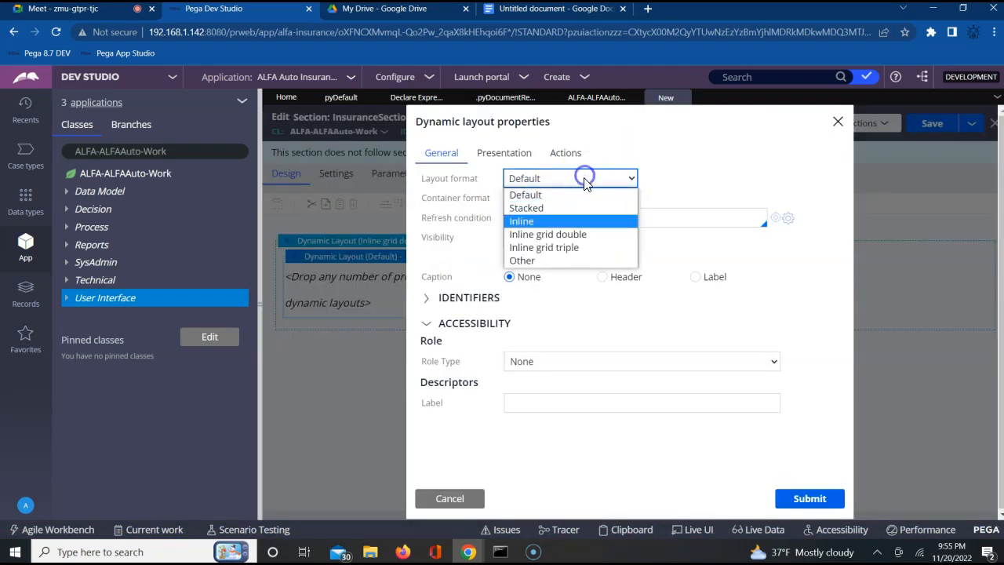
click(563, 261)
click(695, 180)
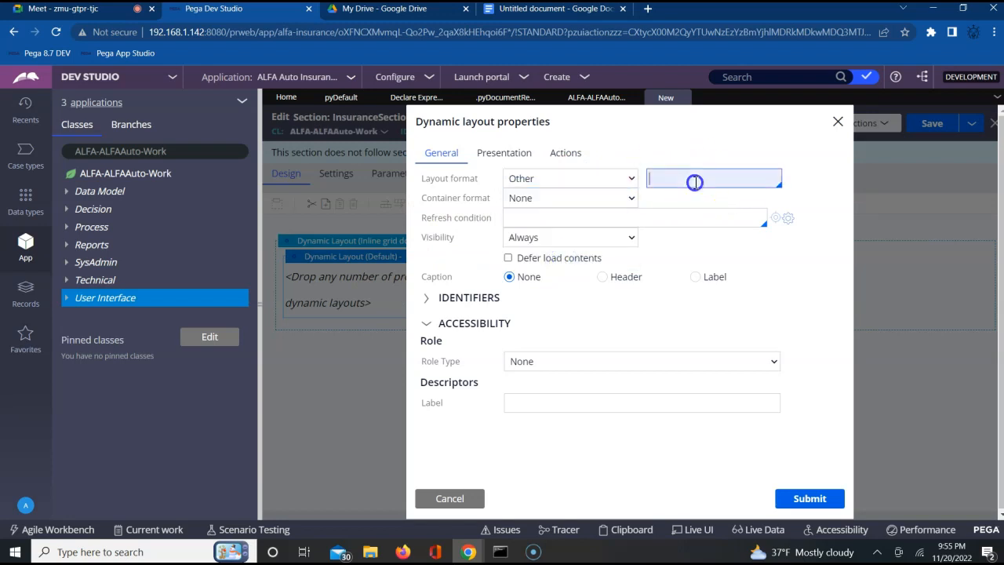
key(Down)
key(Down)
key(Down)
key(Down)
key(Down)
key(Down)
key(Down)
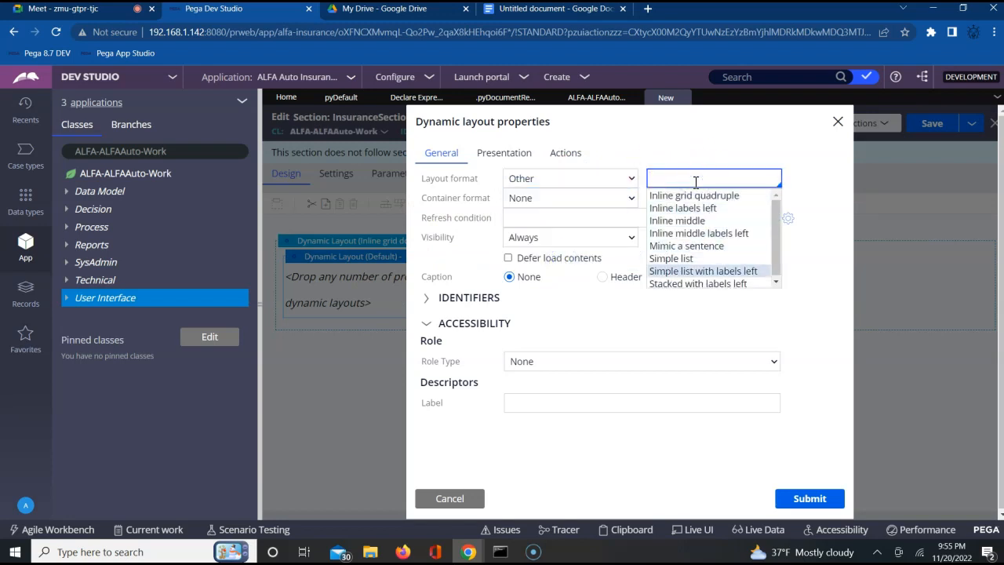
key(Return)
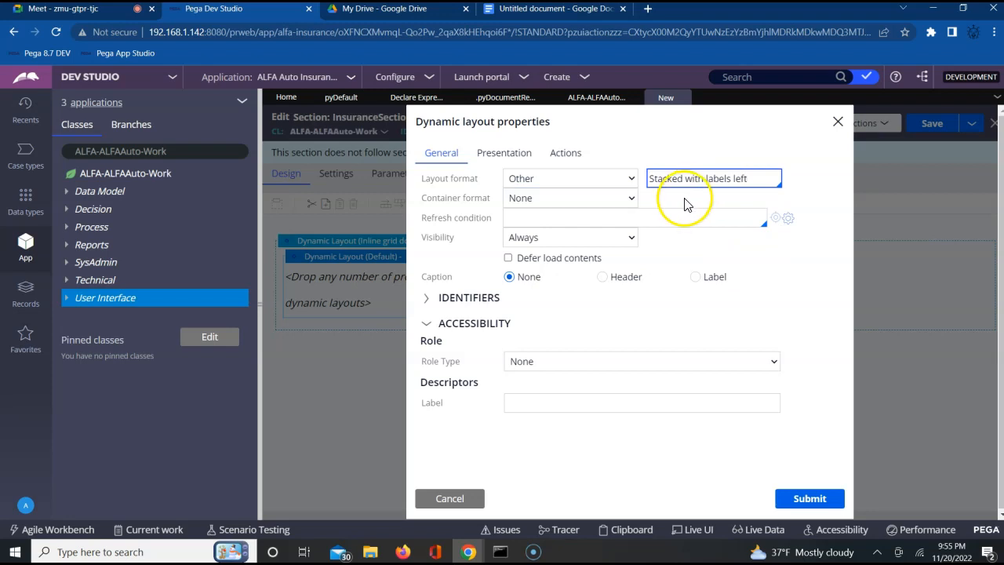
Step: Give the nested layout a header caption titled Insurance Details and submit its properties
click(601, 278)
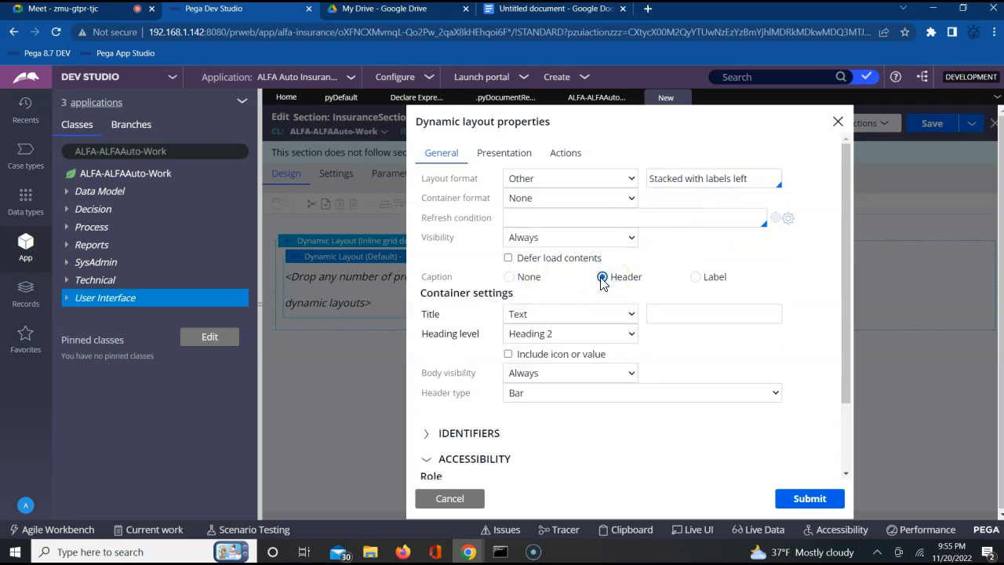
click(665, 313)
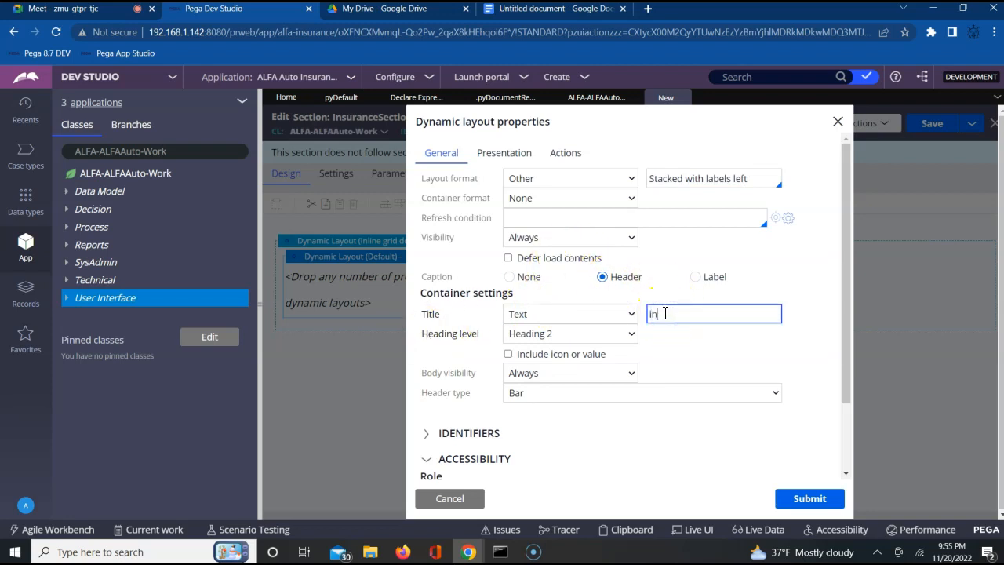
text(Insurance Details)
click(799, 500)
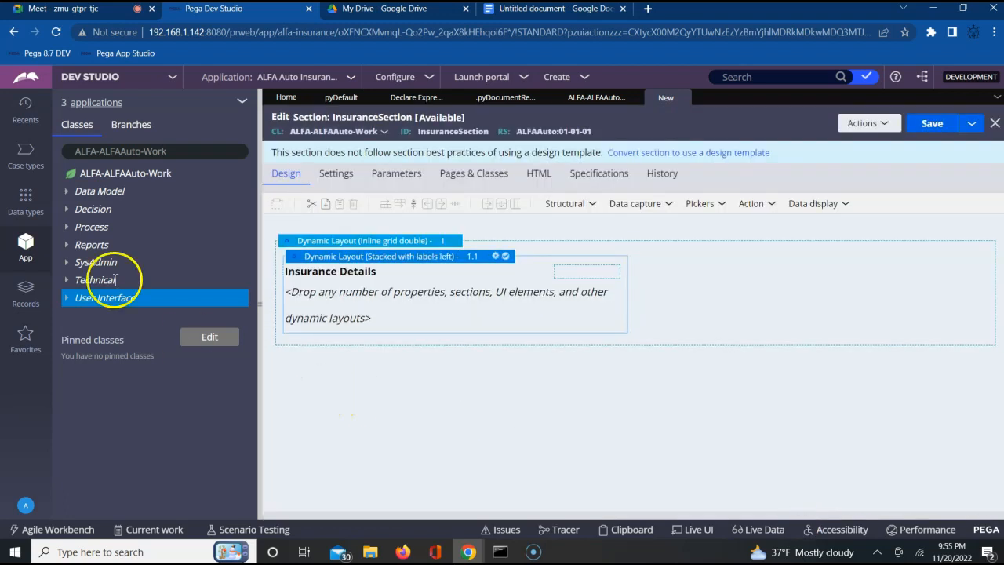
Step: Refresh the ALFA-ALFAAuto-Work class and expand its data model down to the property list
click(66, 191)
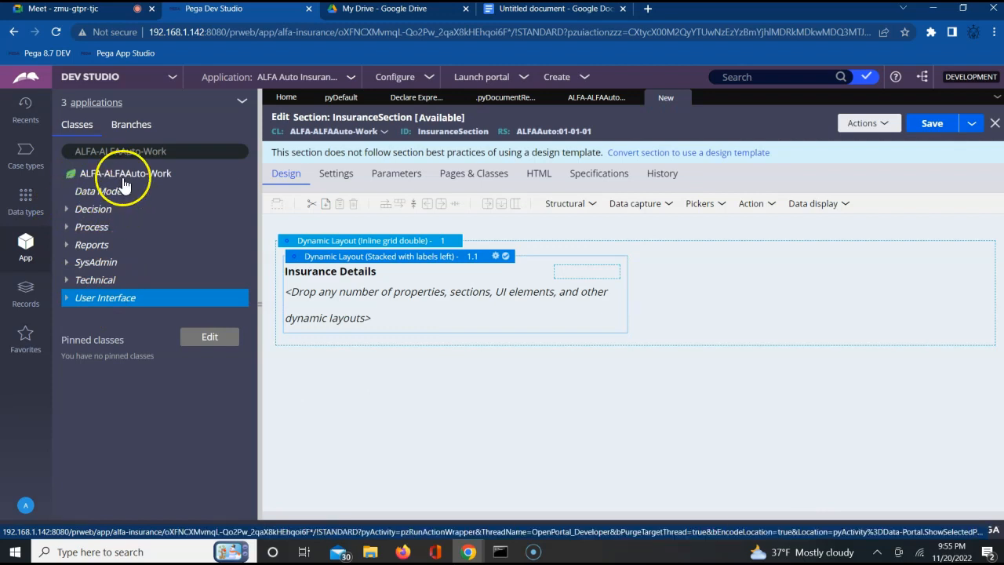
click(132, 176)
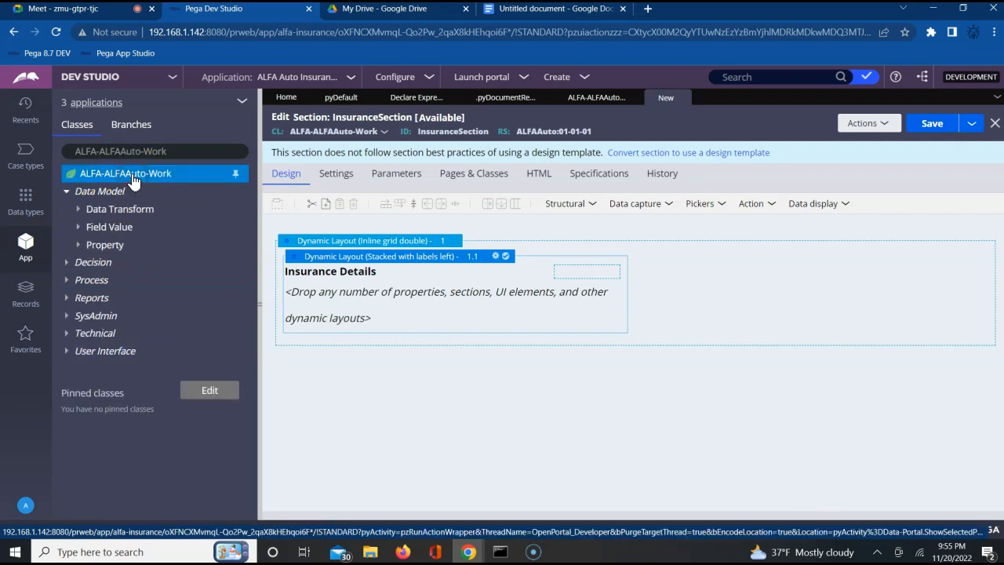
right_click(132, 179)
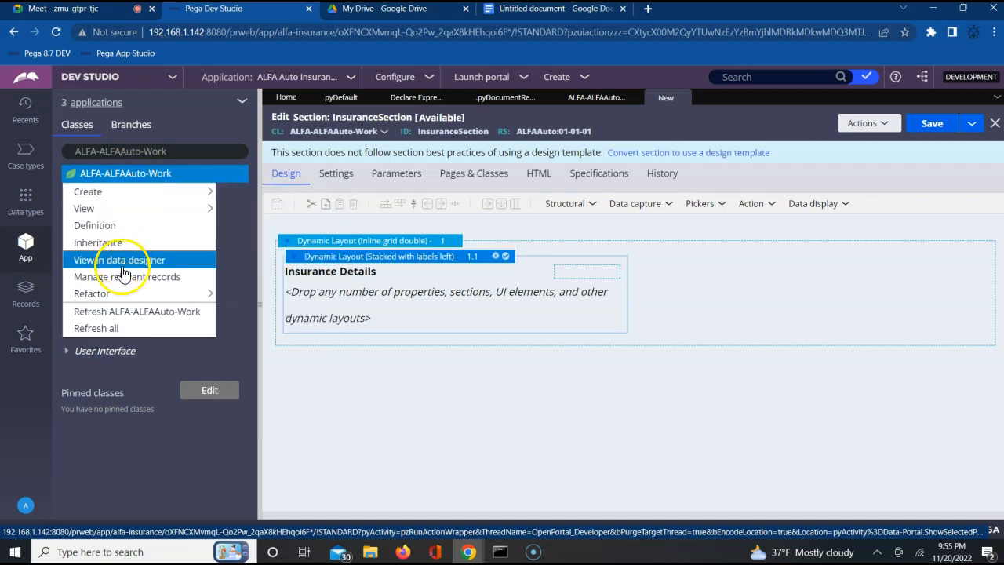
click(128, 311)
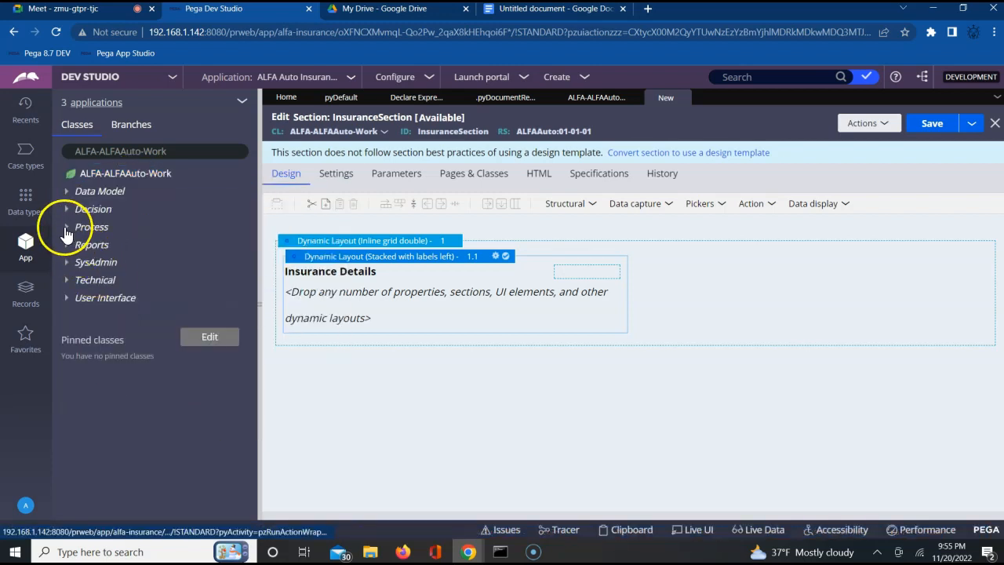
click(71, 192)
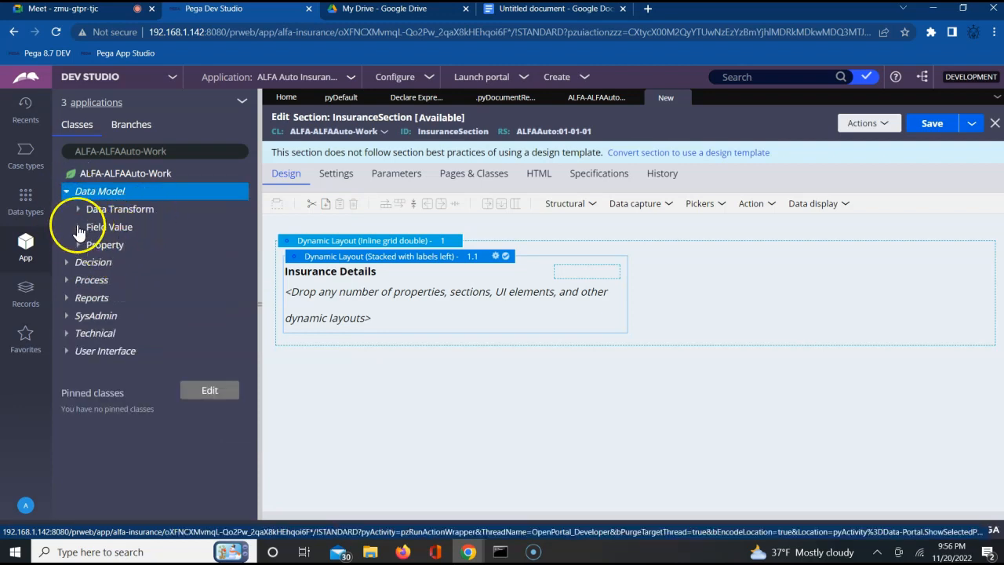
click(78, 245)
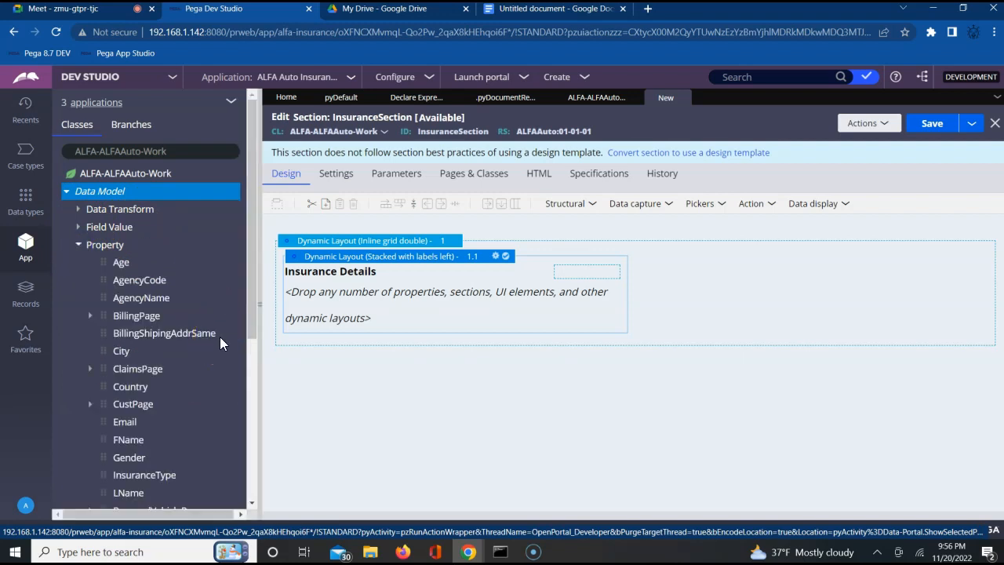
Step: Add the InsuranceType property to the Insurance Details layout and save InsuranceSection
click(255, 455)
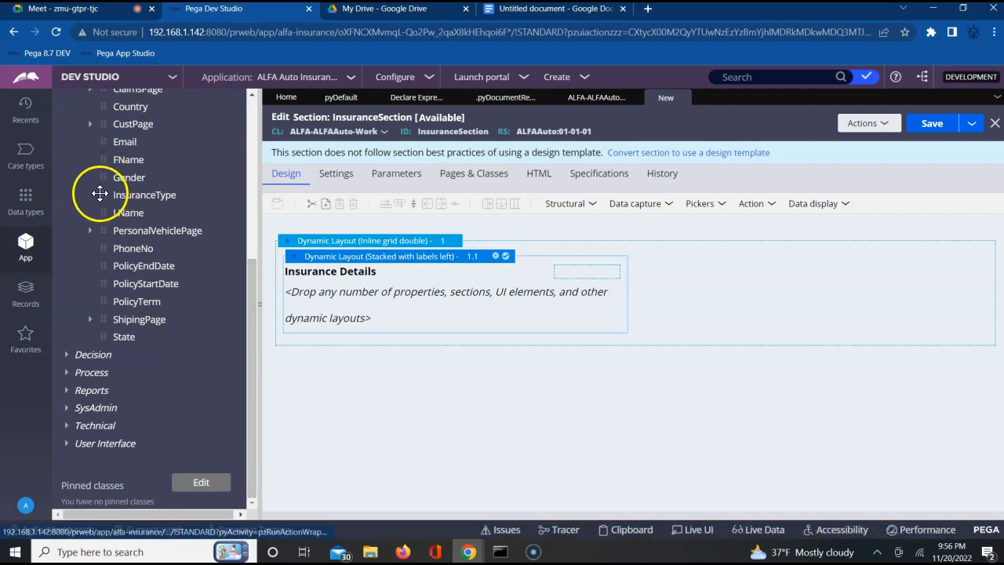
drag(225, 224, 316, 291)
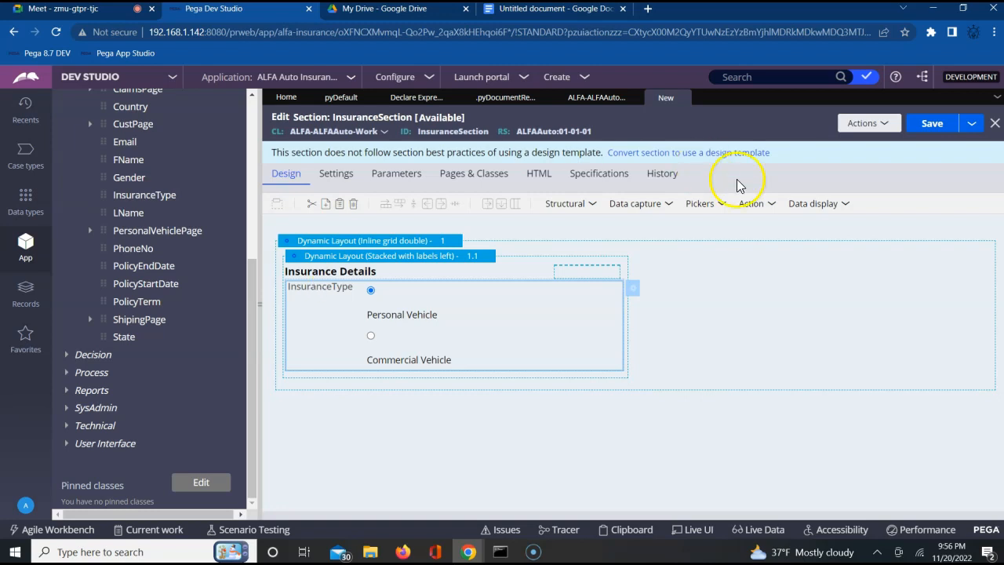
click(933, 125)
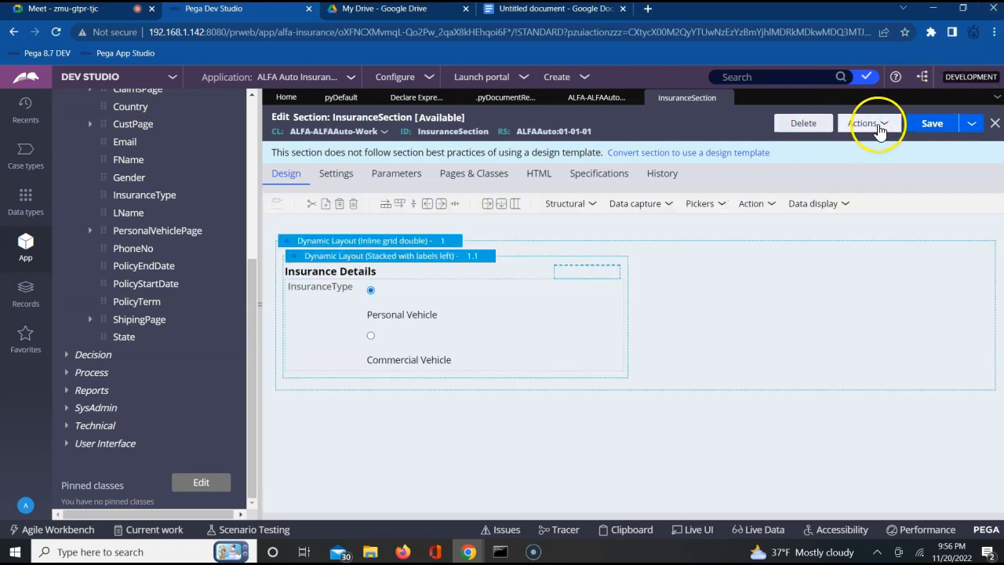
Step: Create and open a new section labelled PolicySection in ALFA-ALFAAuto-Work, ruleset ALFAAuto 01-01-01
click(874, 125)
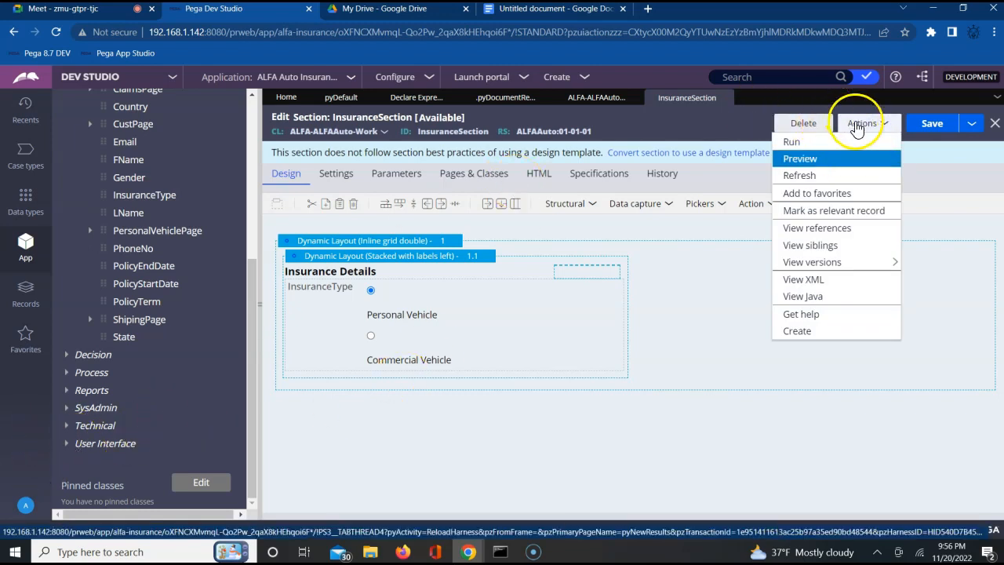
click(797, 331)
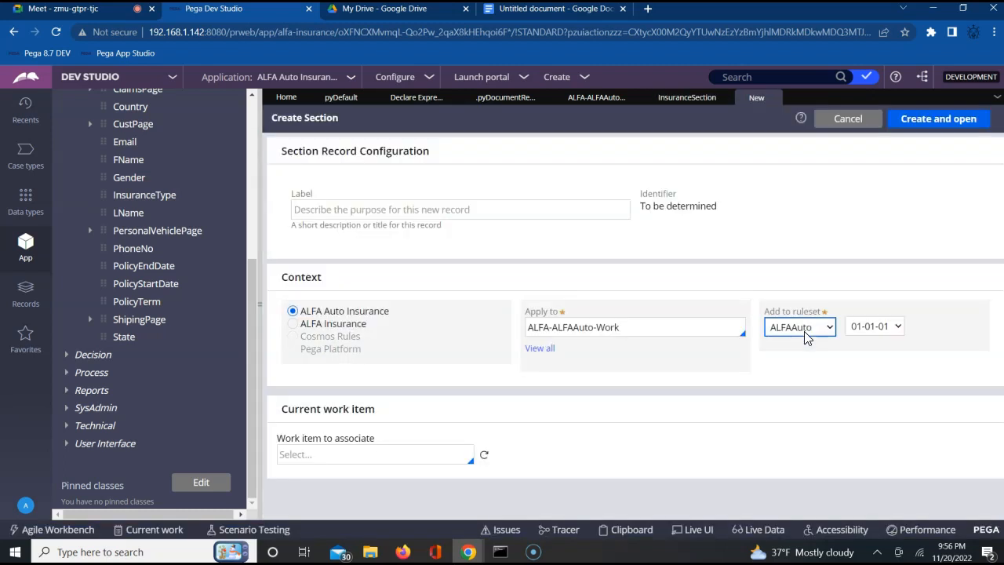
click(409, 209)
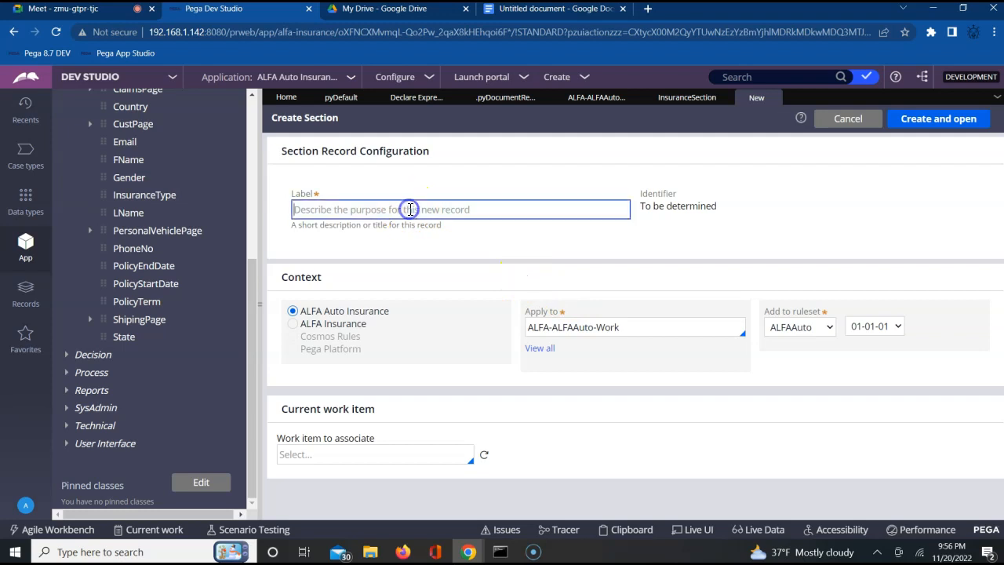
text(PolicySection)
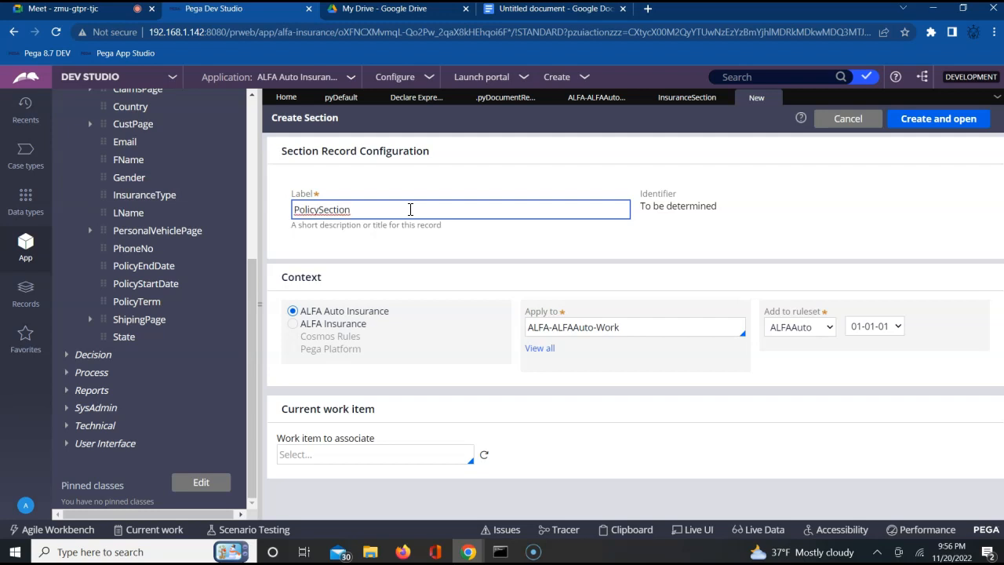
click(742, 196)
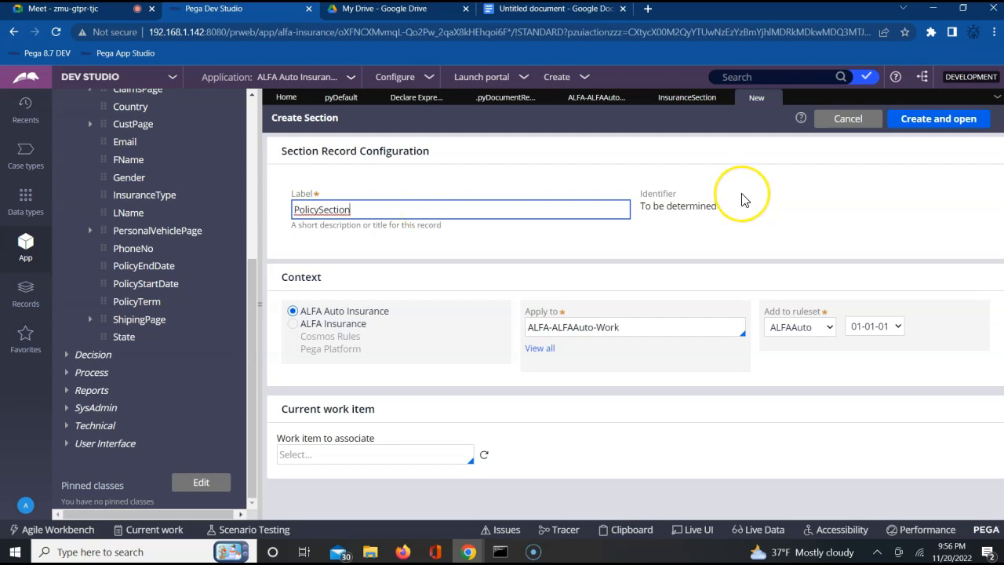
click(925, 124)
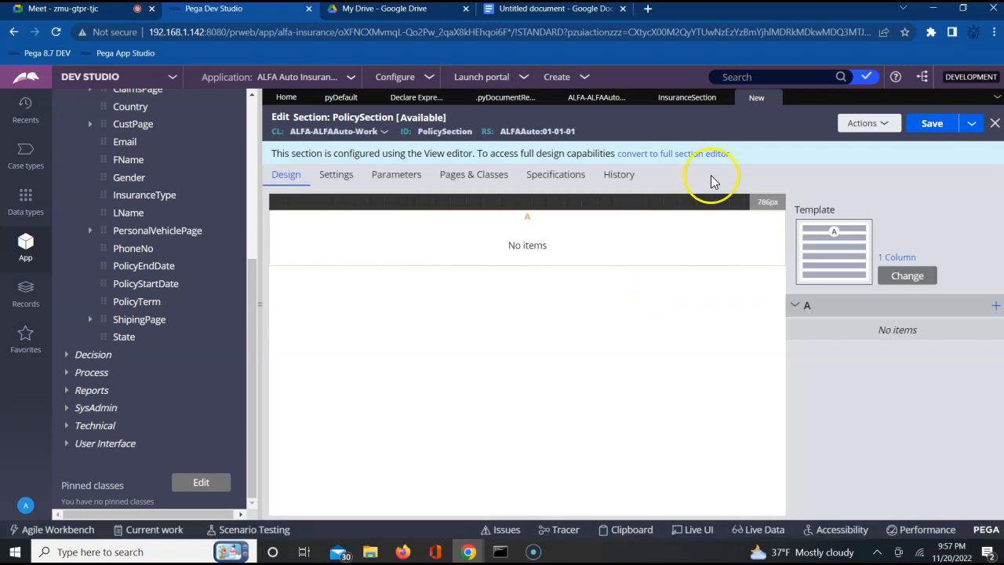
Step: Convert PolicySection to the full section editor and set its dynamic layout format to Inline grid double
click(690, 156)
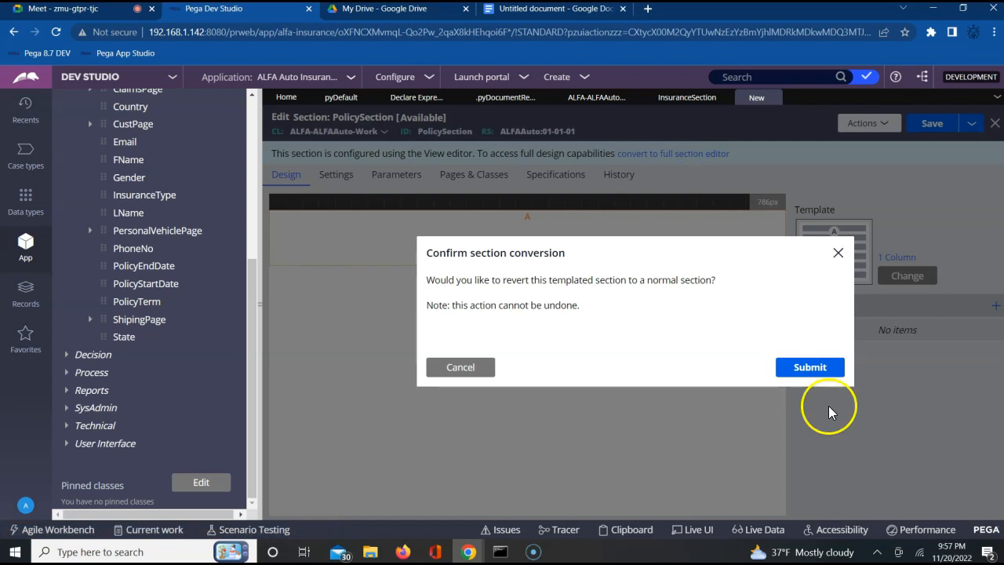
click(819, 371)
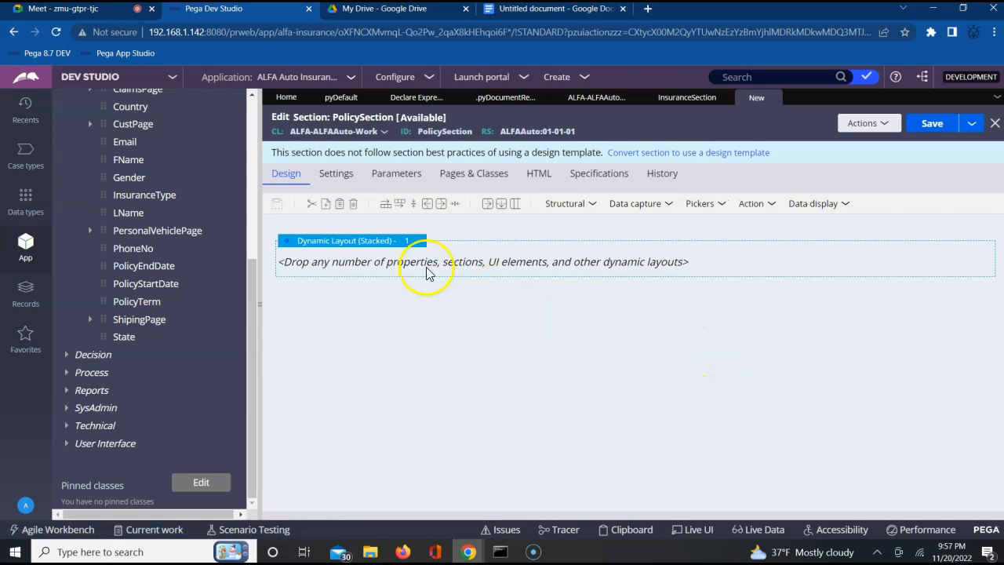
click(394, 245)
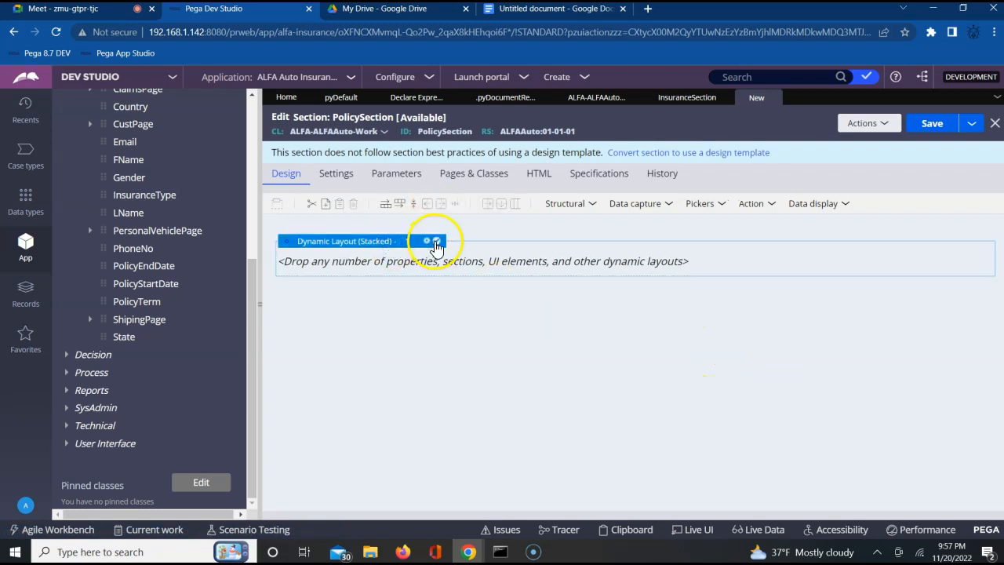
click(426, 242)
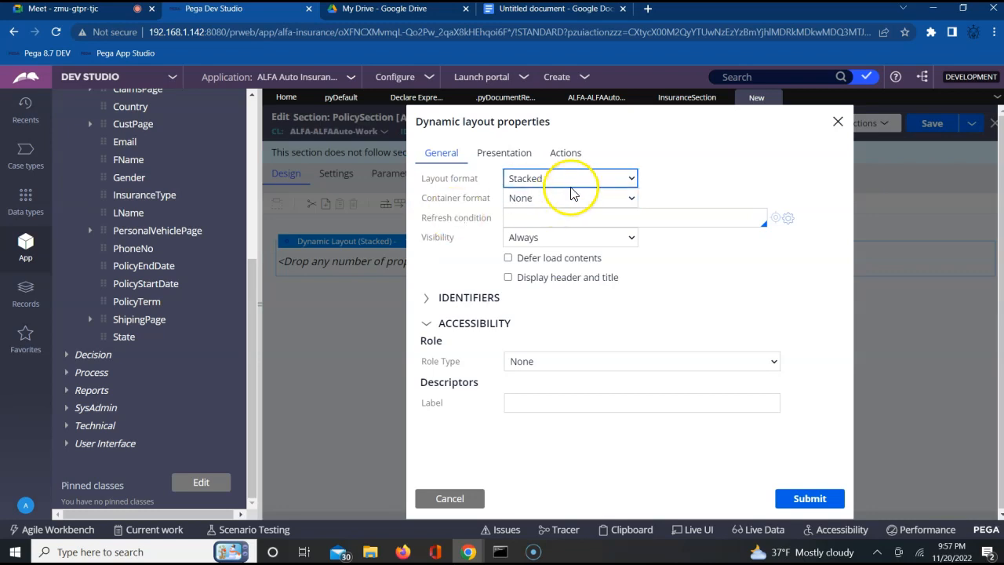
click(577, 180)
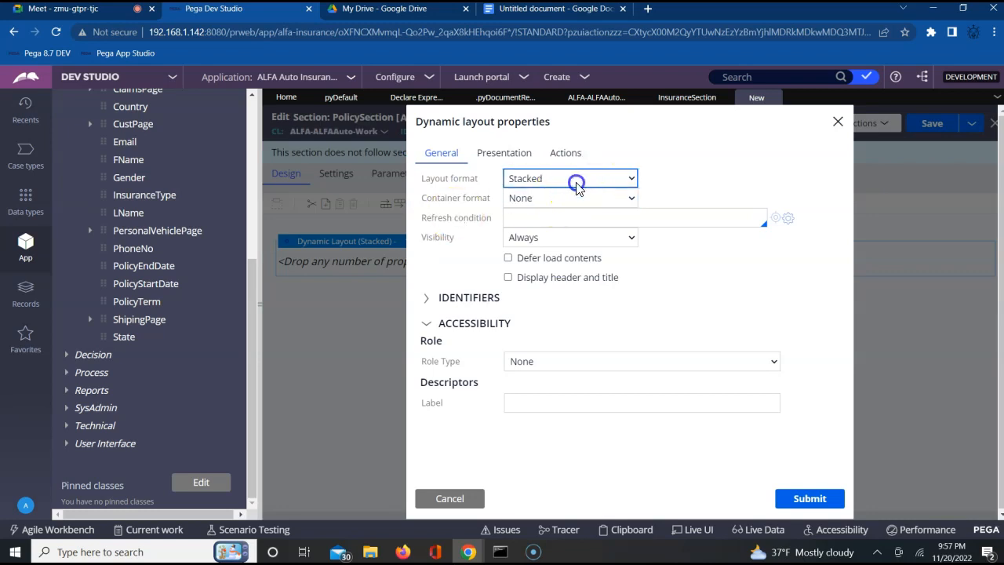
click(557, 233)
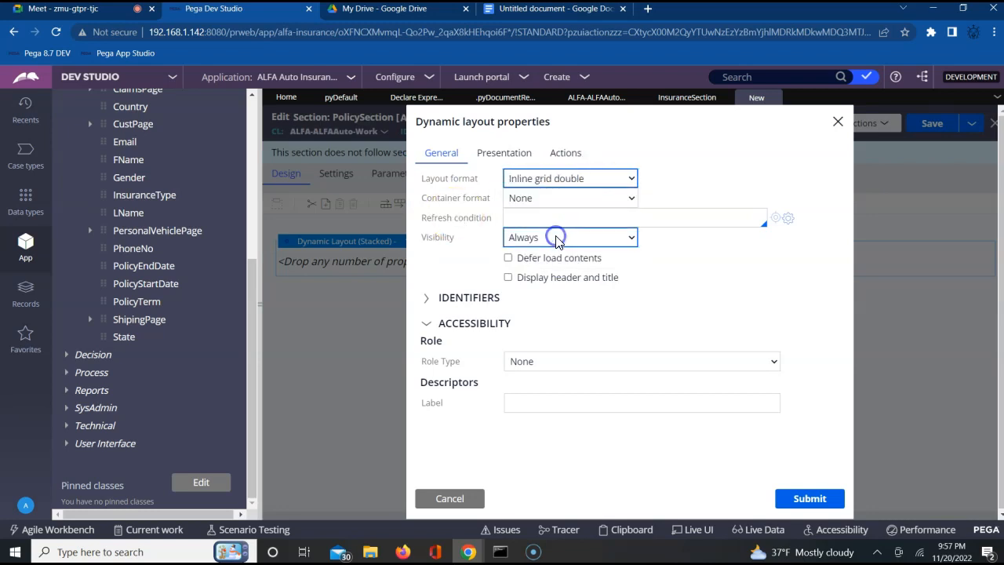
click(799, 501)
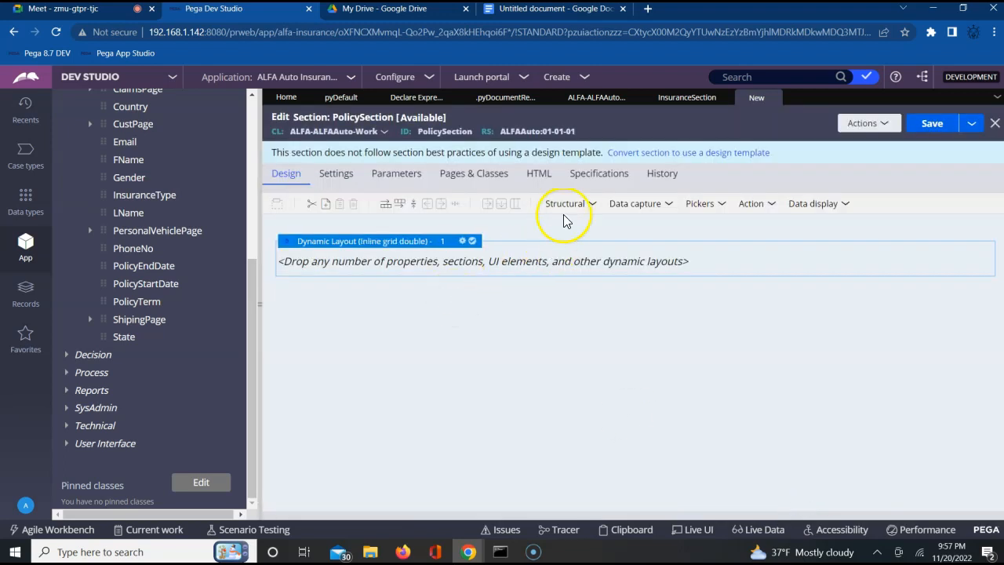
Step: Nest a dynamic layout inside PolicySection's Inline grid double layout and set its format to Other, Stacked with labels left
click(570, 204)
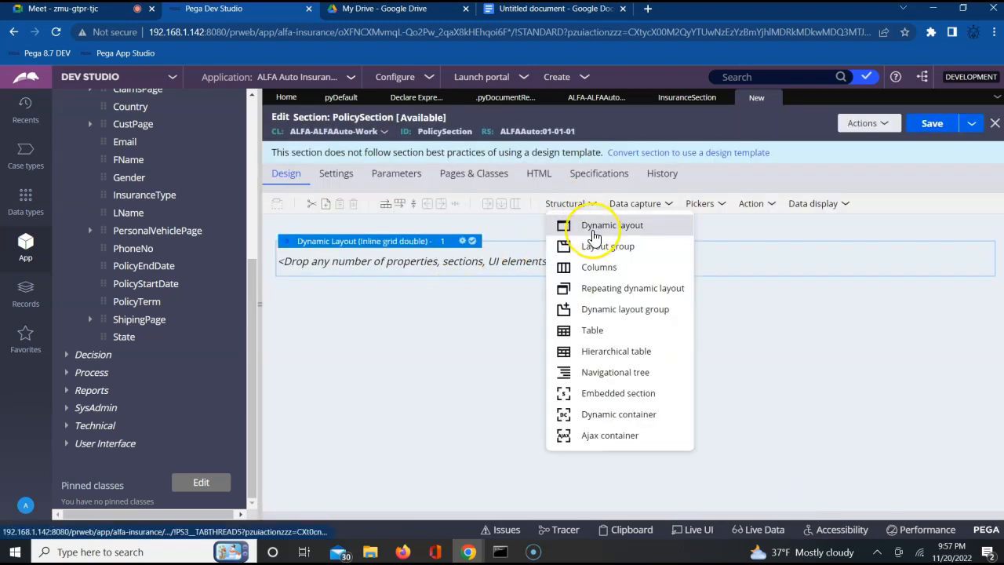
right_click(505, 261)
drag(563, 239, 500, 263)
click(438, 257)
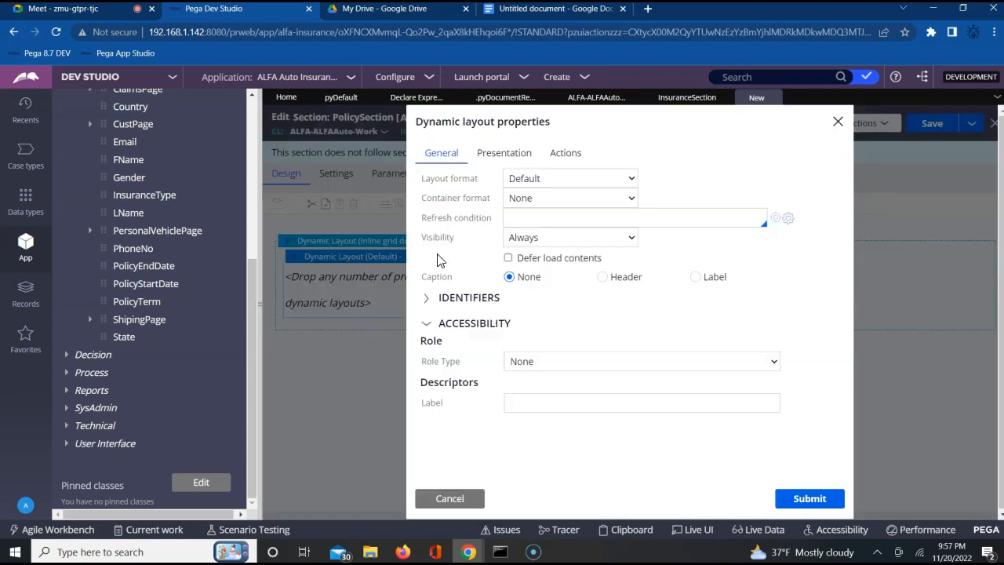
click(562, 181)
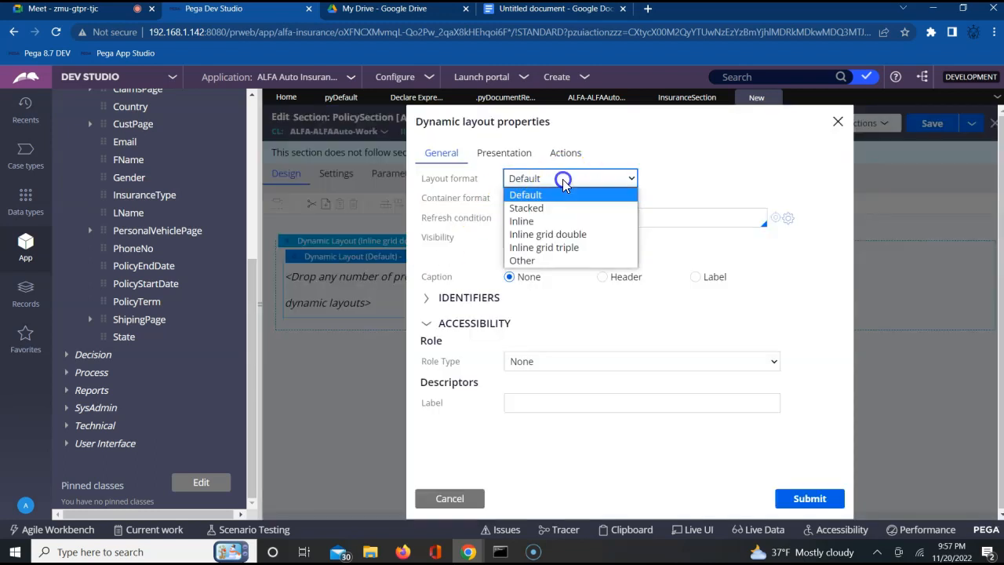
click(555, 258)
click(694, 178)
key(Down)
key(Down)
key(Down)
key(Down)
key(Down)
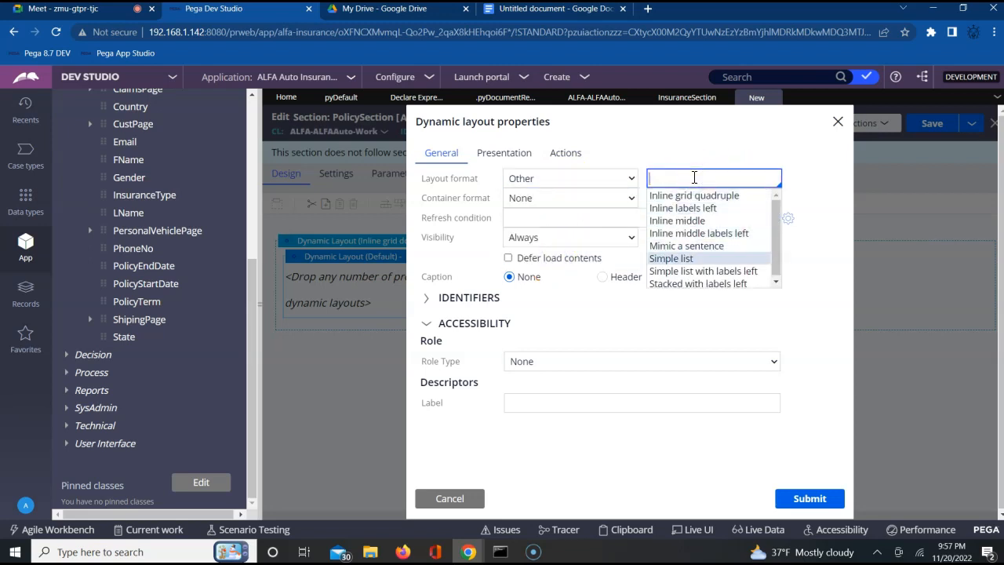
key(Return)
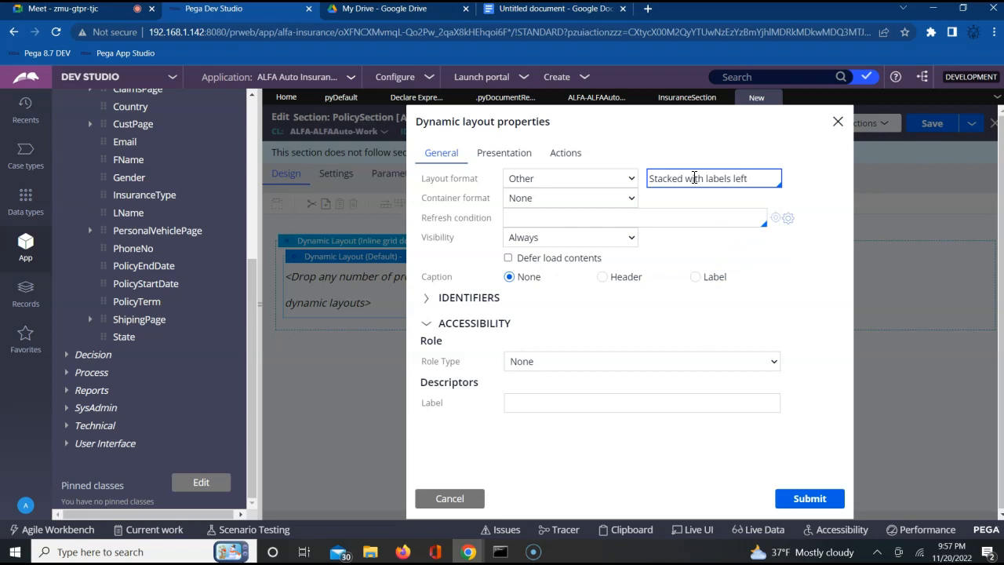
Step: Give PolicySection's nested layout a header caption titled Policy Details and submit its properties
click(604, 277)
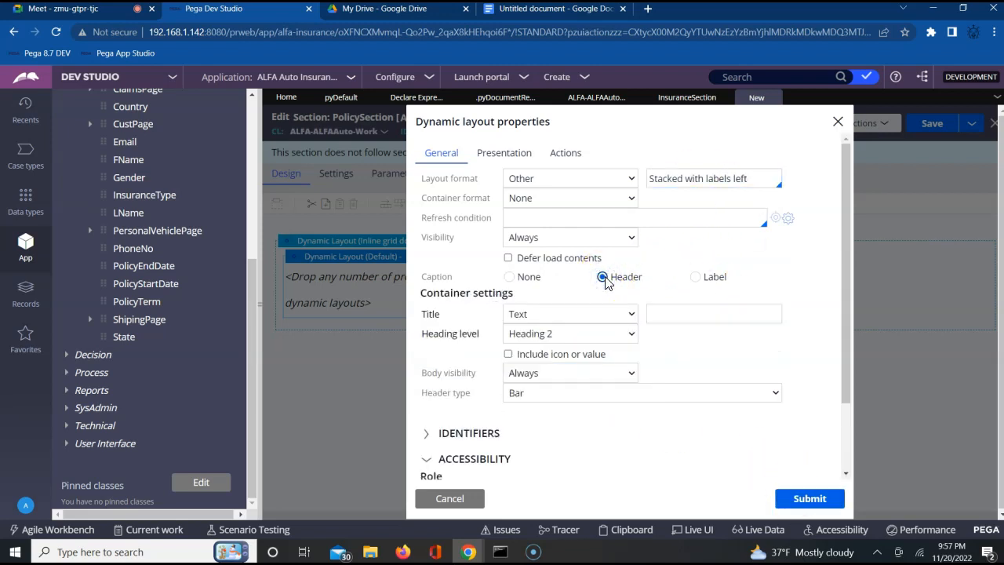
click(666, 313)
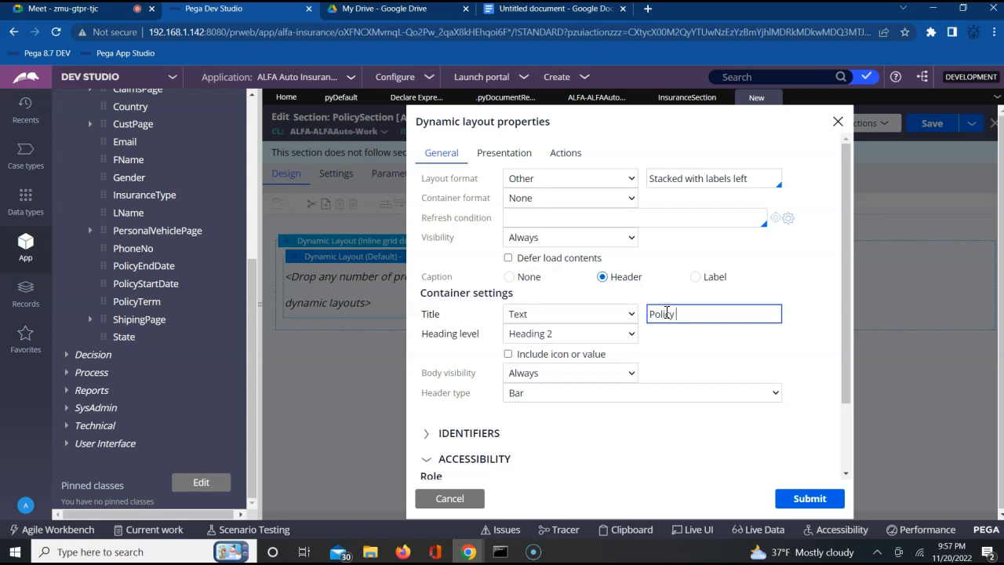
text(Policy Details)
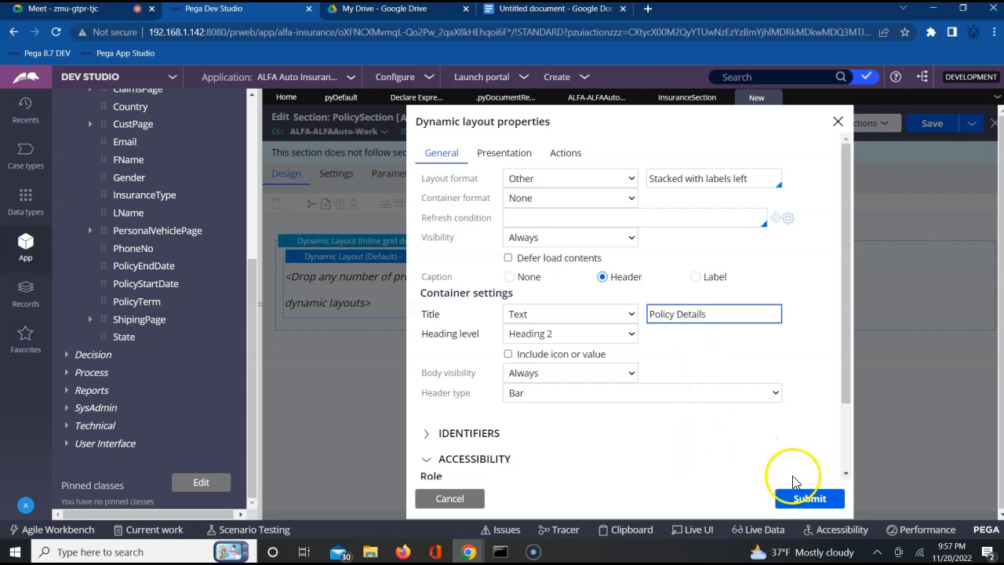
click(799, 498)
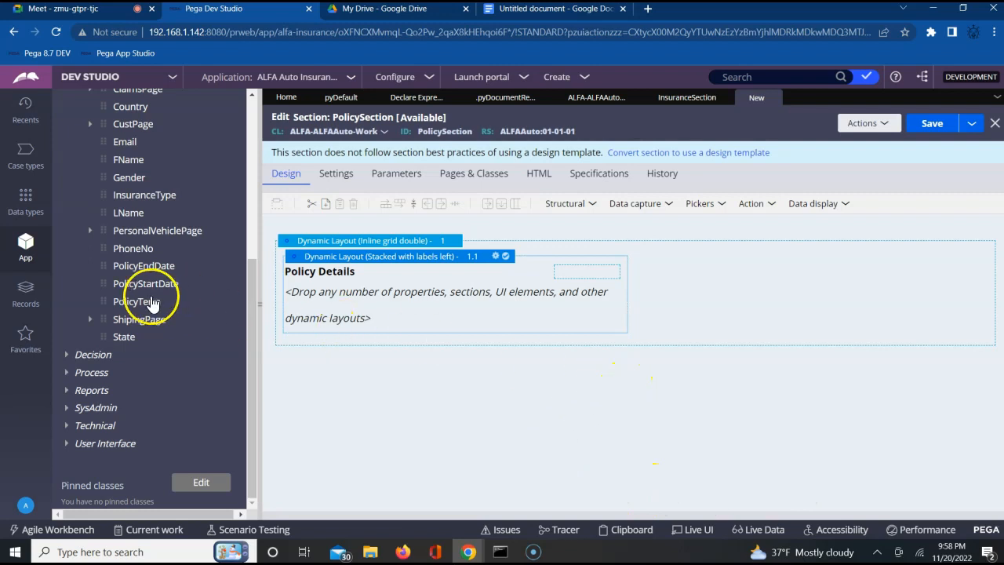
Step: Add the PolicyTerm, PolicyStartDate and PolicyEndDate properties to the Policy Details layout in that order and save PolicySection
drag(103, 301, 321, 285)
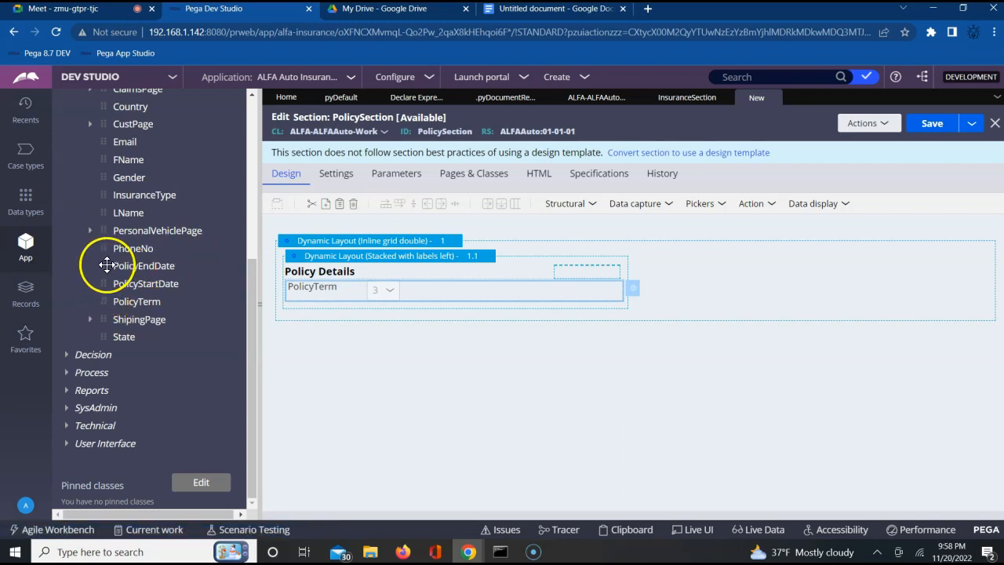
drag(106, 287, 623, 293)
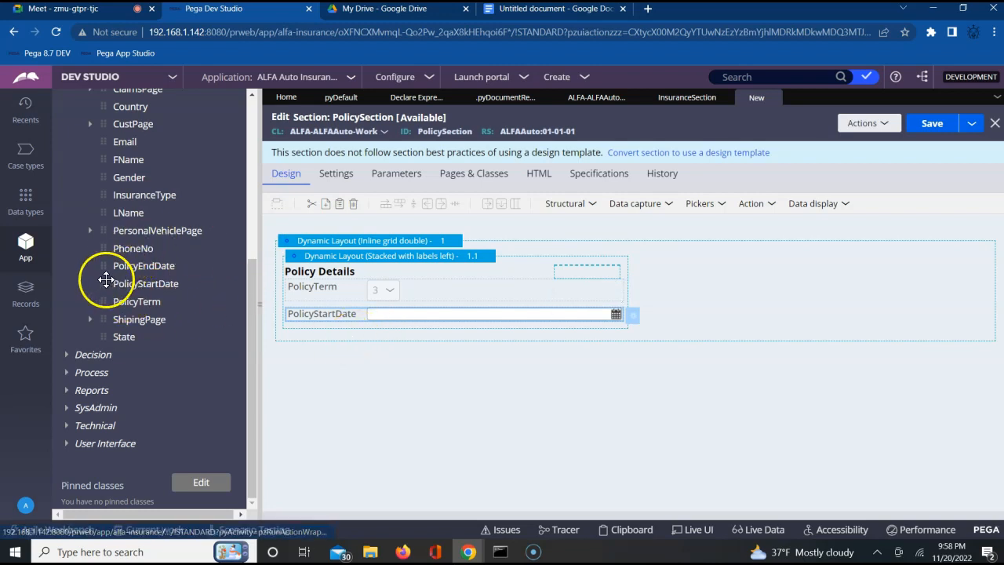
drag(100, 264, 515, 321)
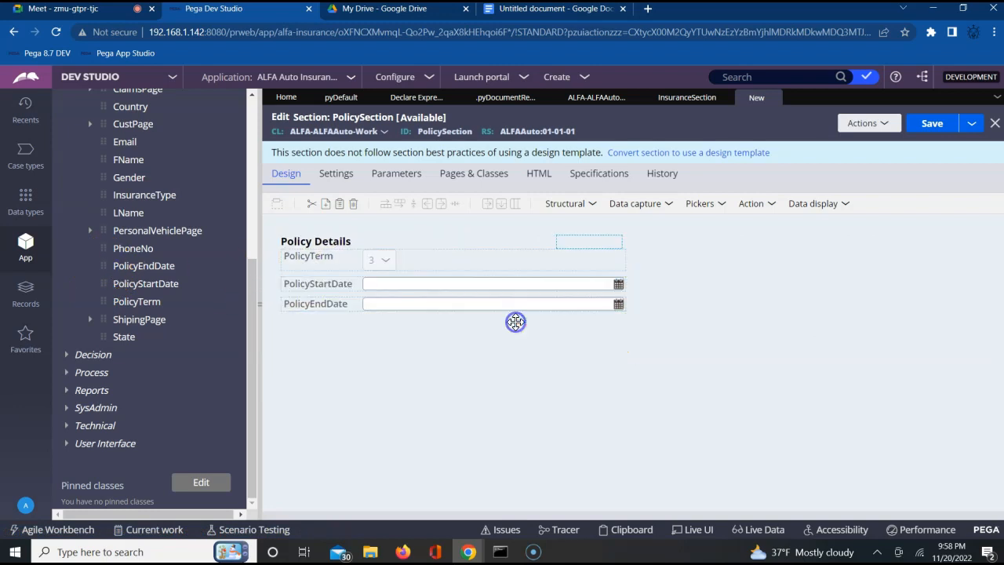
click(897, 307)
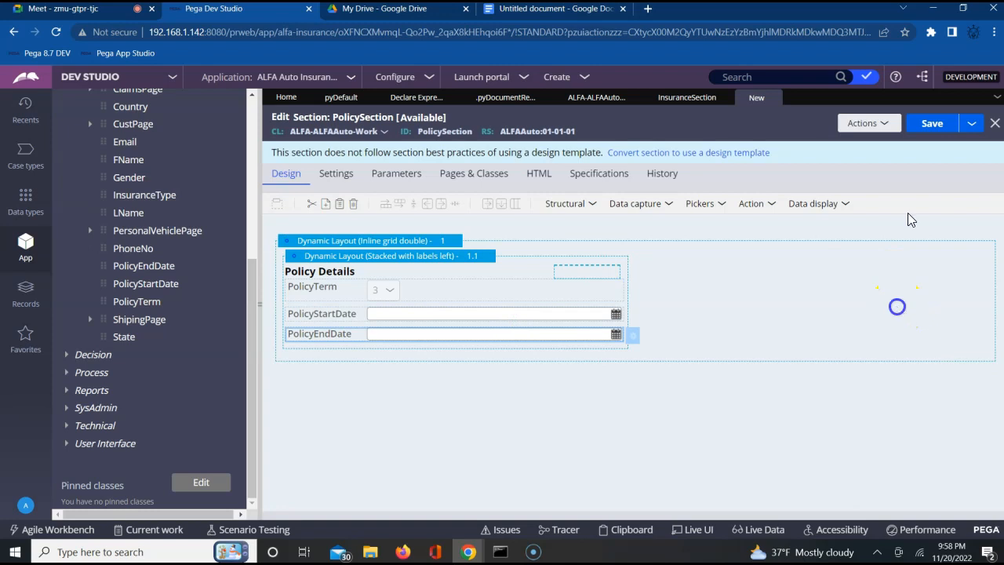
click(925, 127)
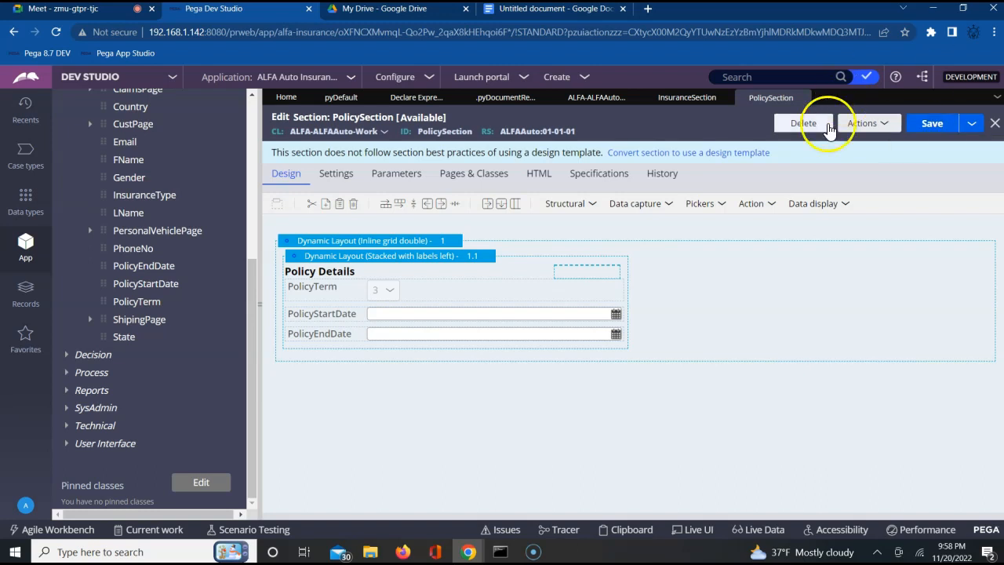
Step: Create a new section labelled AgencySection in ALFA-ALFAAuto-Work and convert it to the full section editor
click(872, 127)
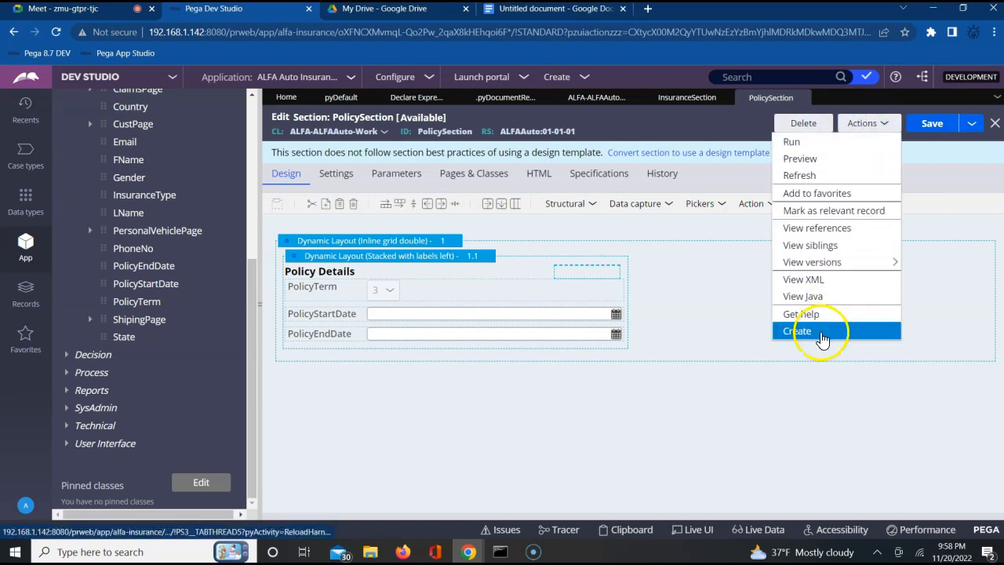
click(818, 333)
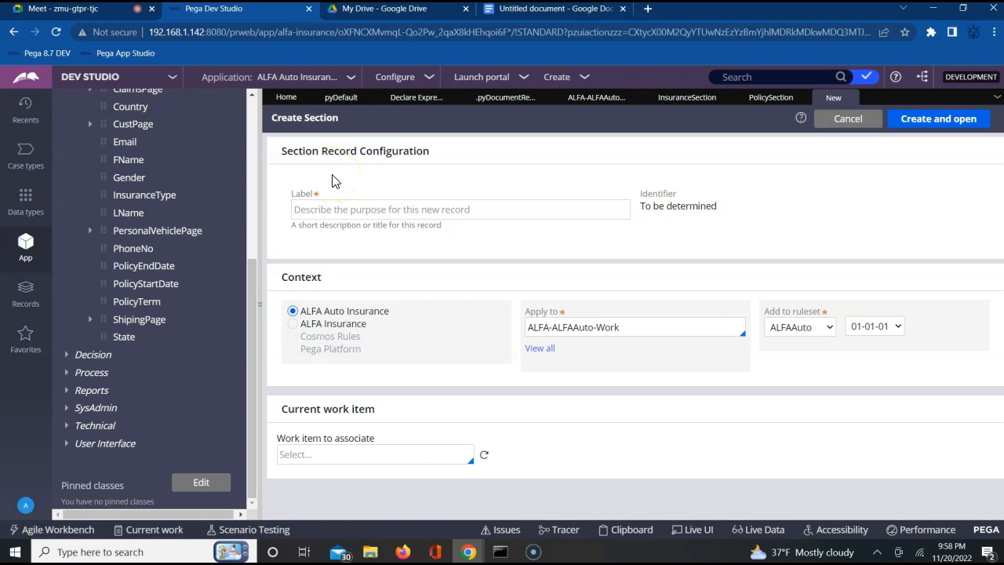
click(320, 214)
click(319, 214)
text(AgencySection)
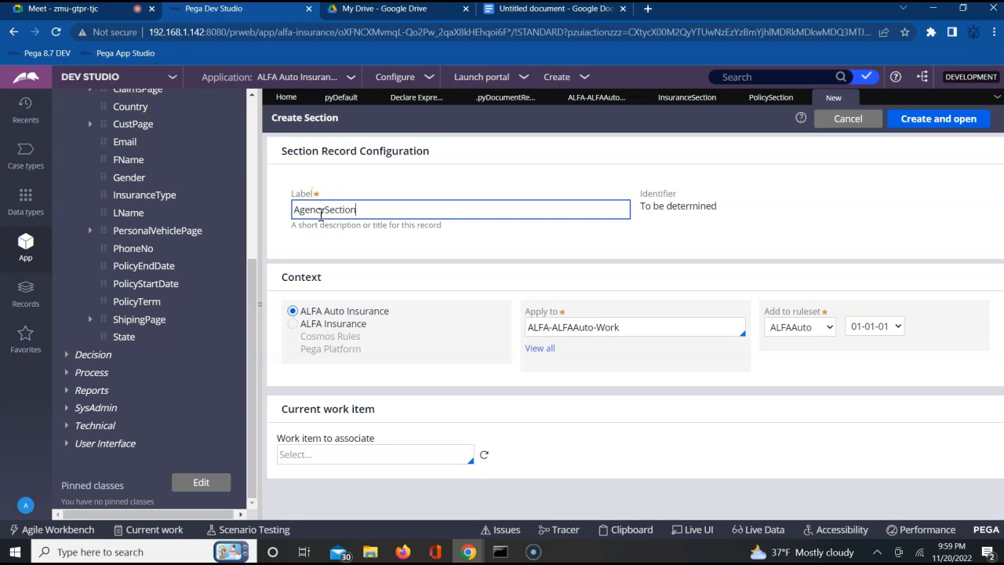
click(933, 120)
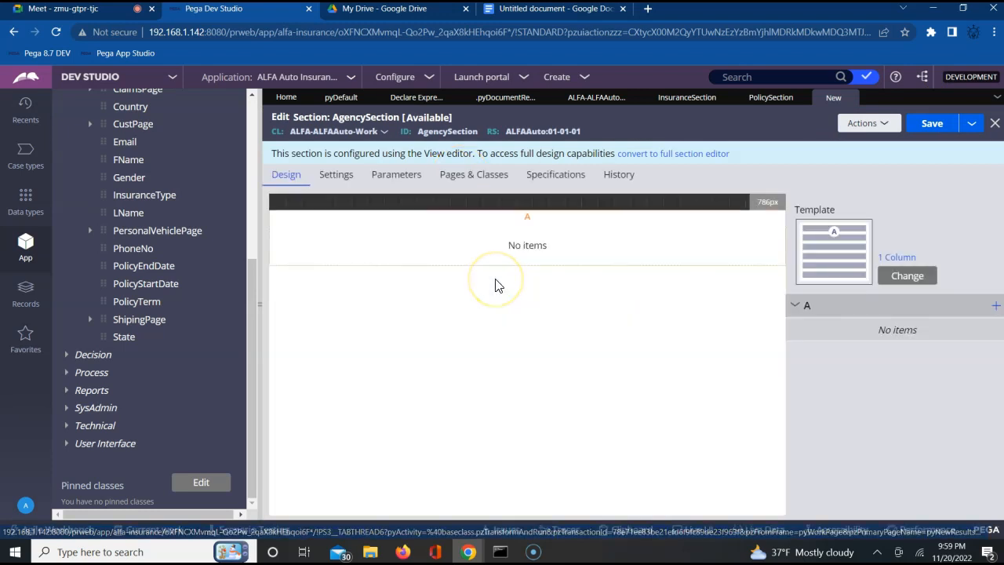
click(673, 153)
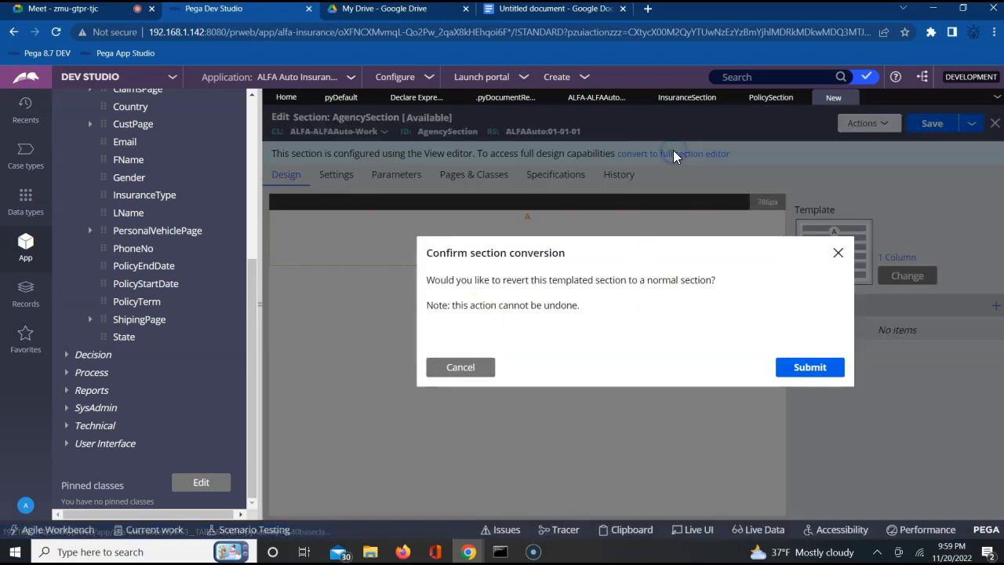
click(808, 369)
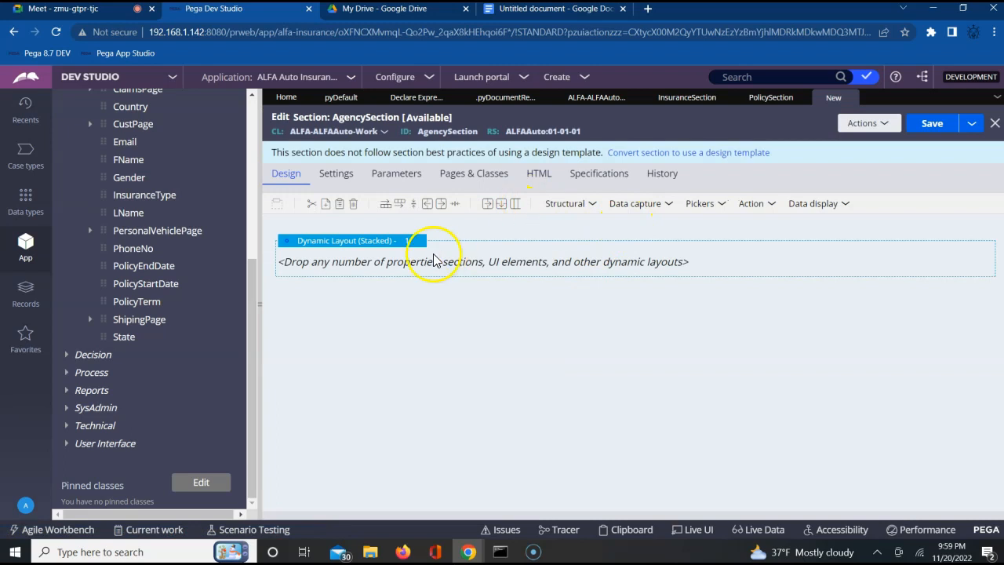
Step: Set the layout format of AgencySection's dynamic layout to Inline grid double and submit its properties
click(398, 242)
click(428, 243)
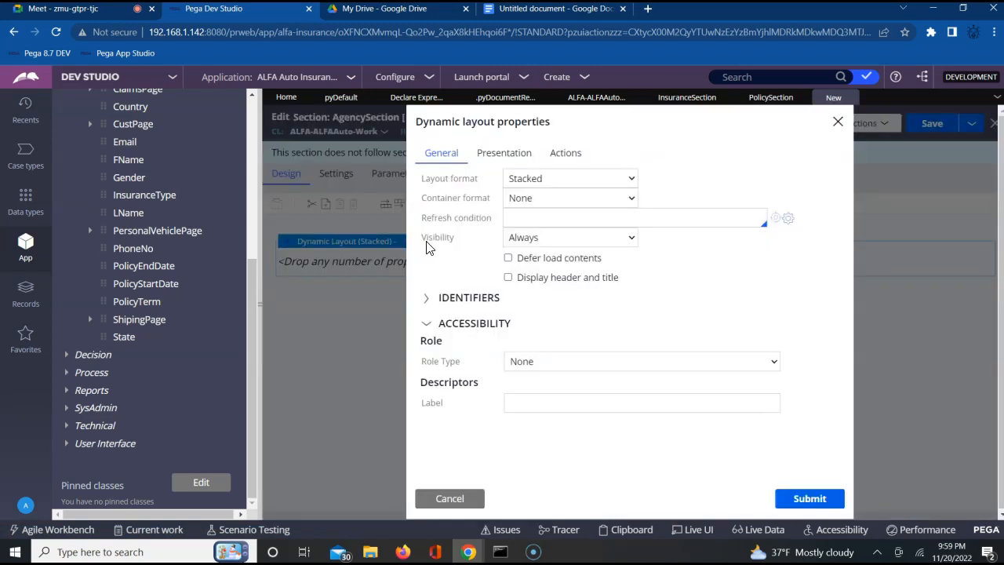
click(561, 178)
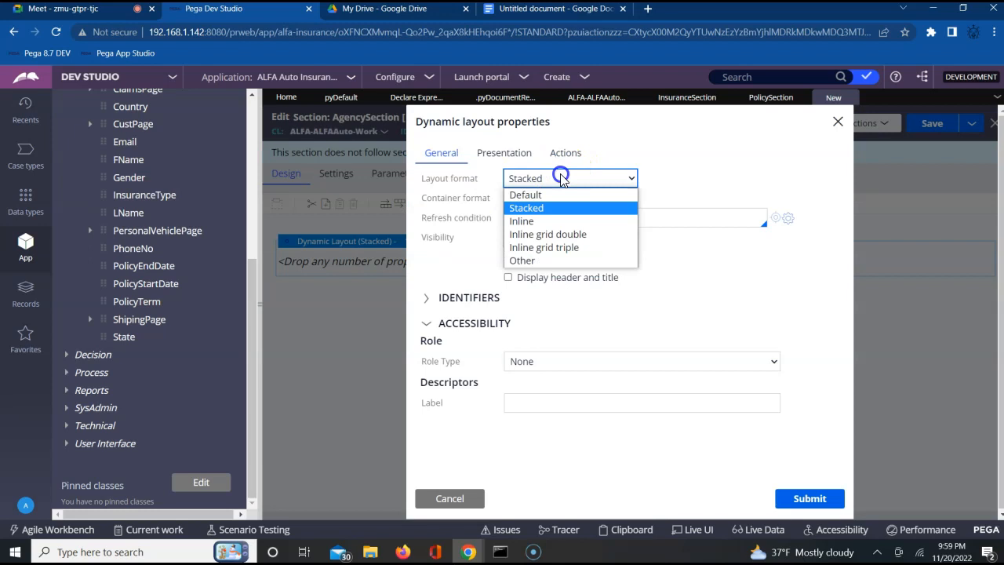
click(549, 233)
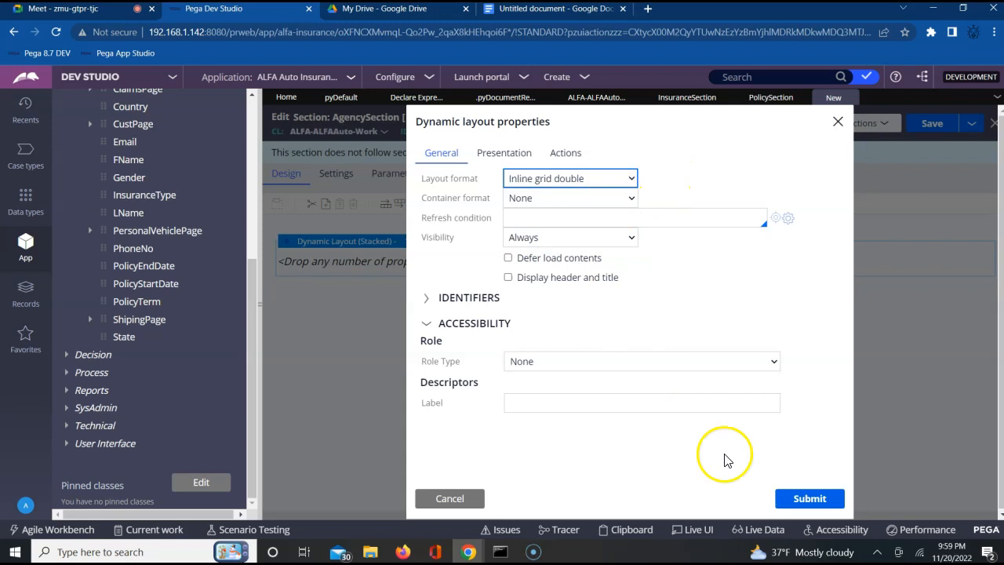
click(796, 499)
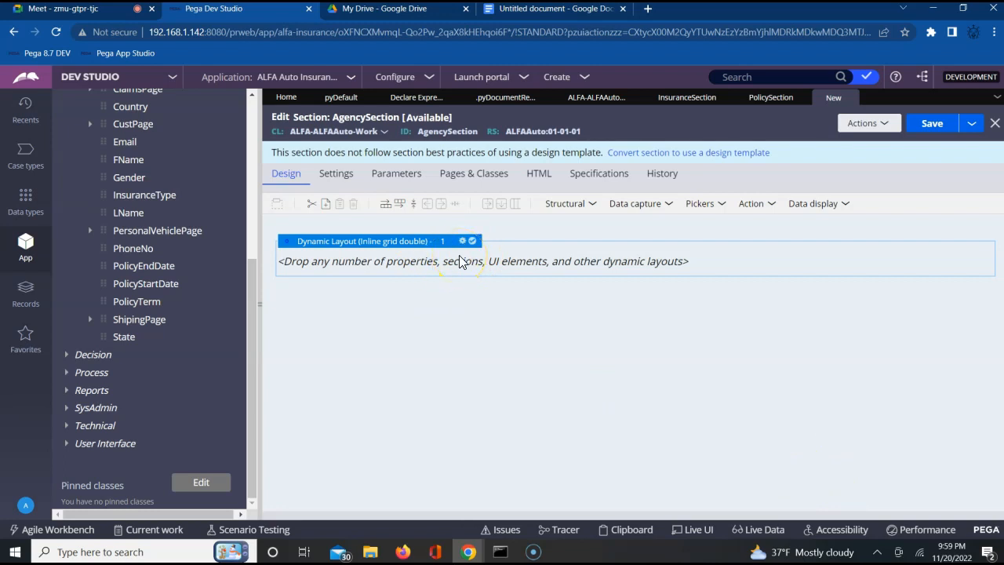
Step: Nest a new dynamic layout inside AgencySection's Inline grid double layout
click(590, 204)
click(634, 225)
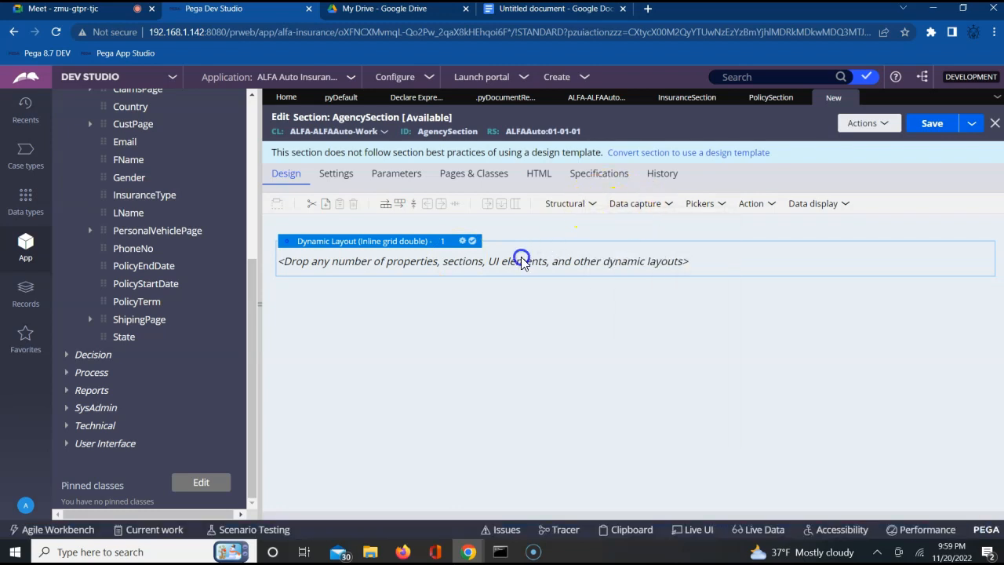
click(592, 204)
click(616, 222)
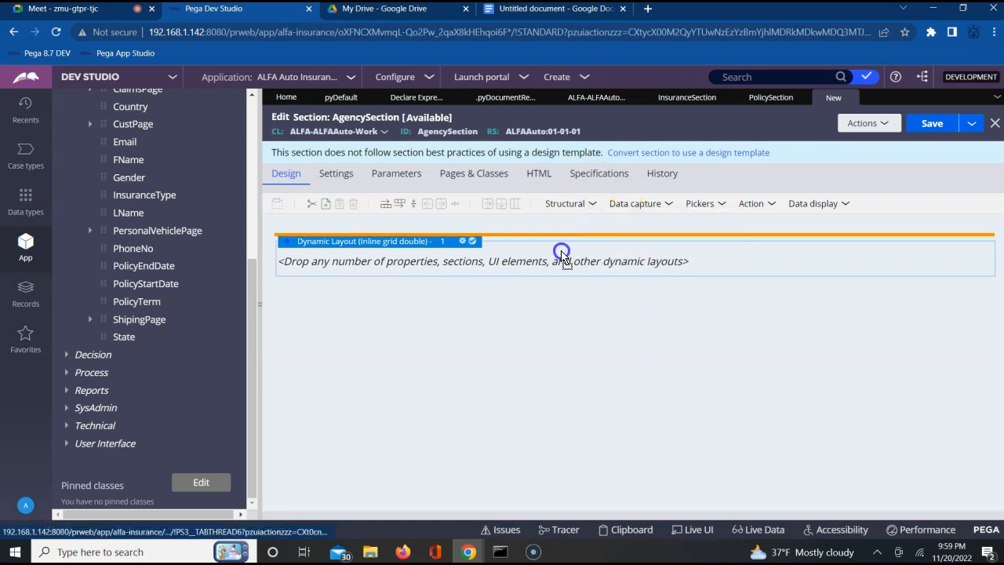
click(546, 261)
click(458, 298)
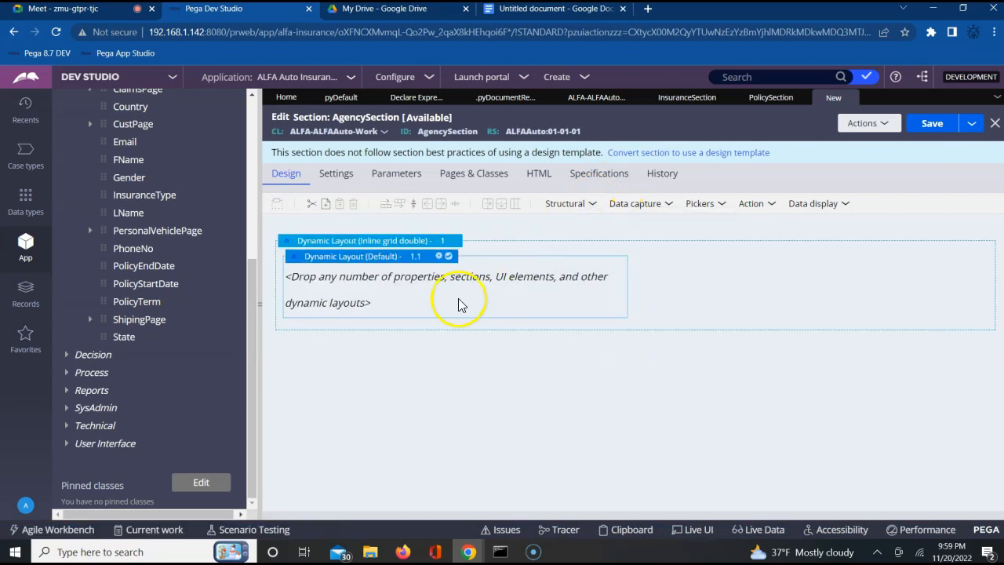
Step: Give AgencySection's nested layout the Other format Stacked with labels left and a header caption titled Agency Detials, and submit its properties
click(442, 259)
click(440, 260)
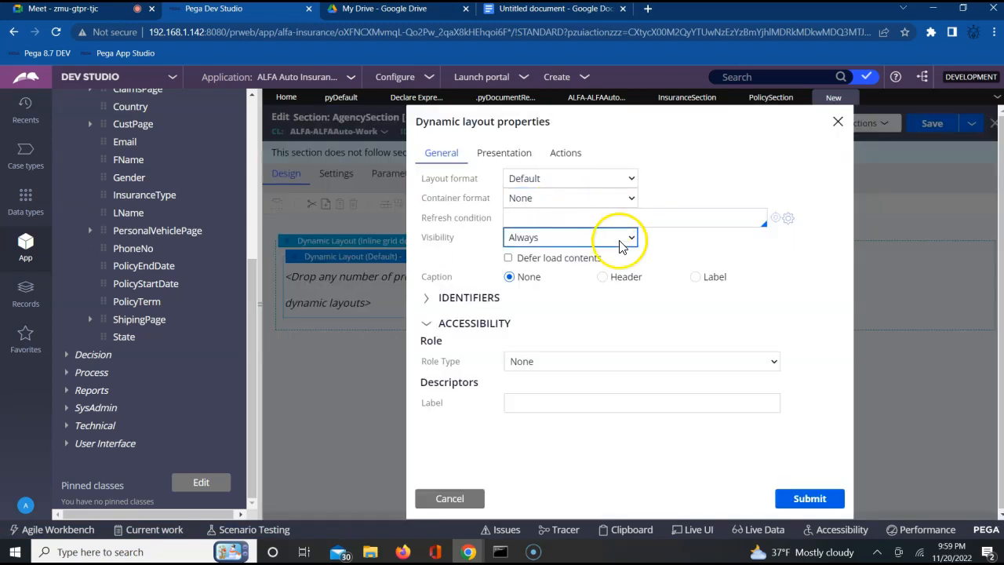
click(602, 277)
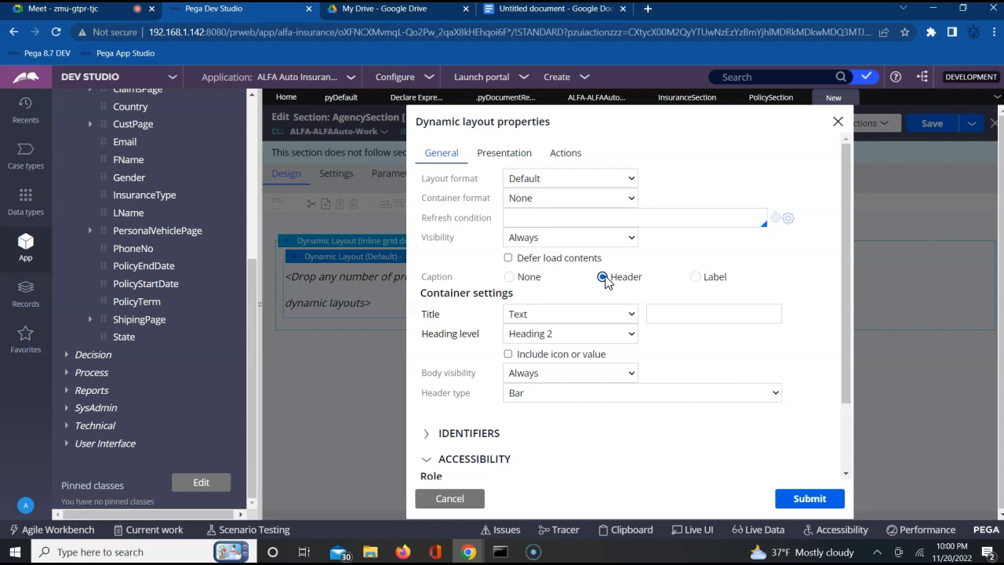
click(601, 181)
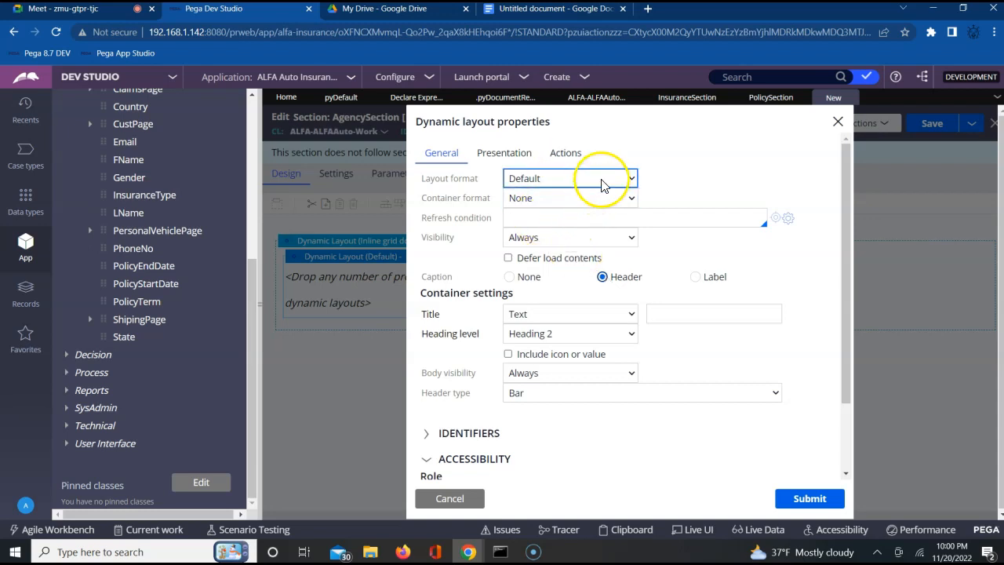
click(601, 181)
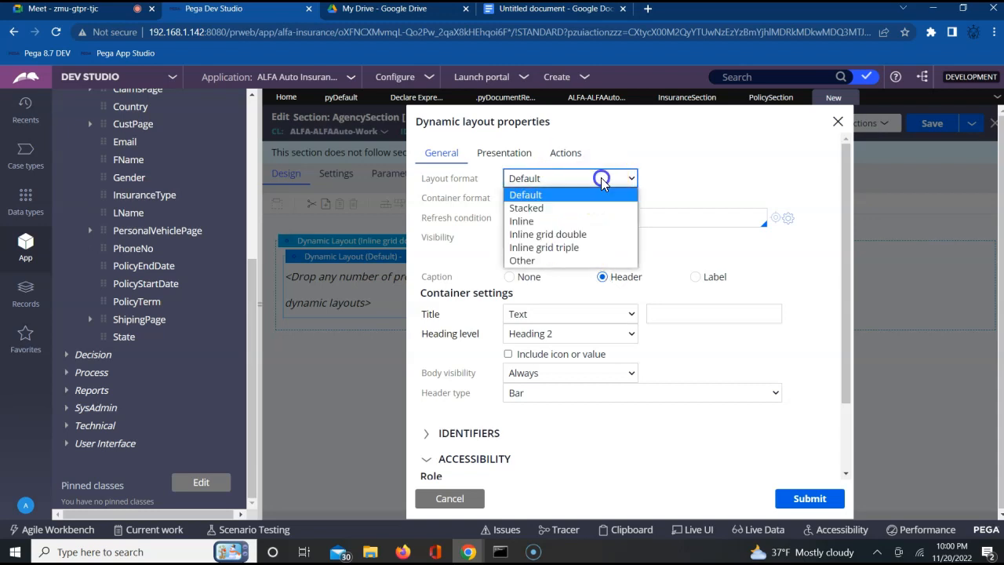
click(553, 261)
click(699, 176)
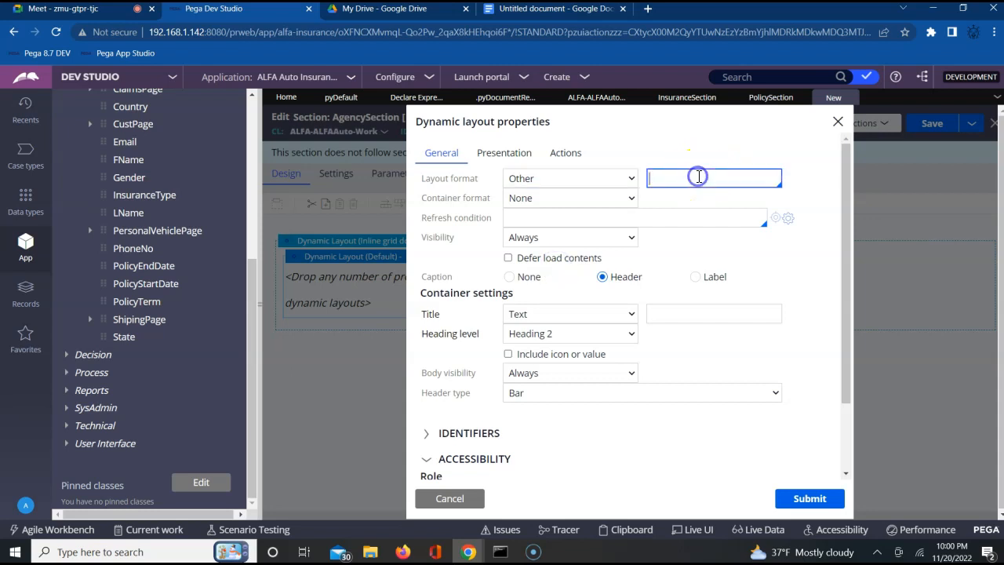
key(Down)
key(Down)
key(Down)
key(Down)
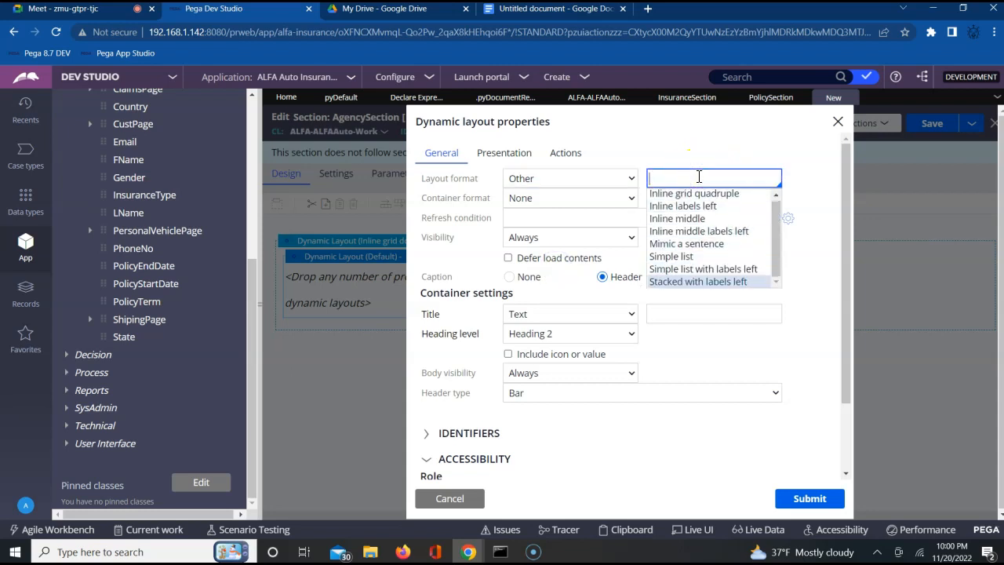
key(Return)
click(691, 314)
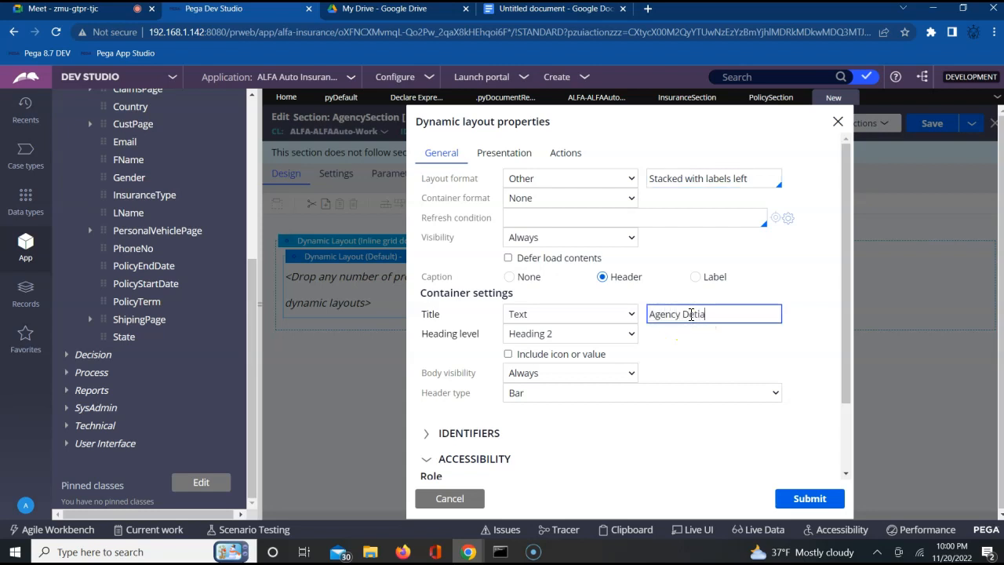
click(793, 502)
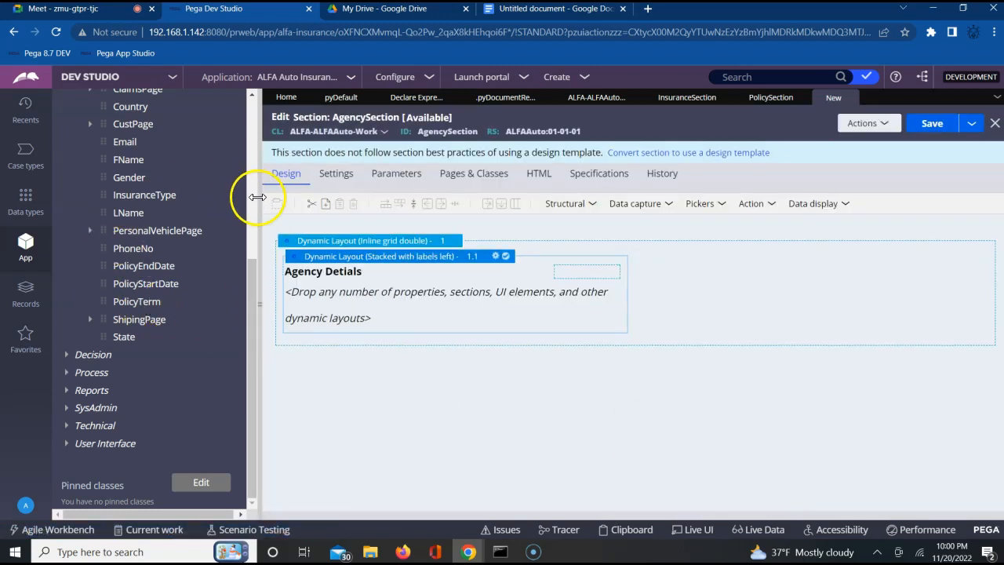
Step: Add the AgencyCode and AgencyName properties to the nested layout in that order and save AgencySection
scroll(257, 196, up, 5)
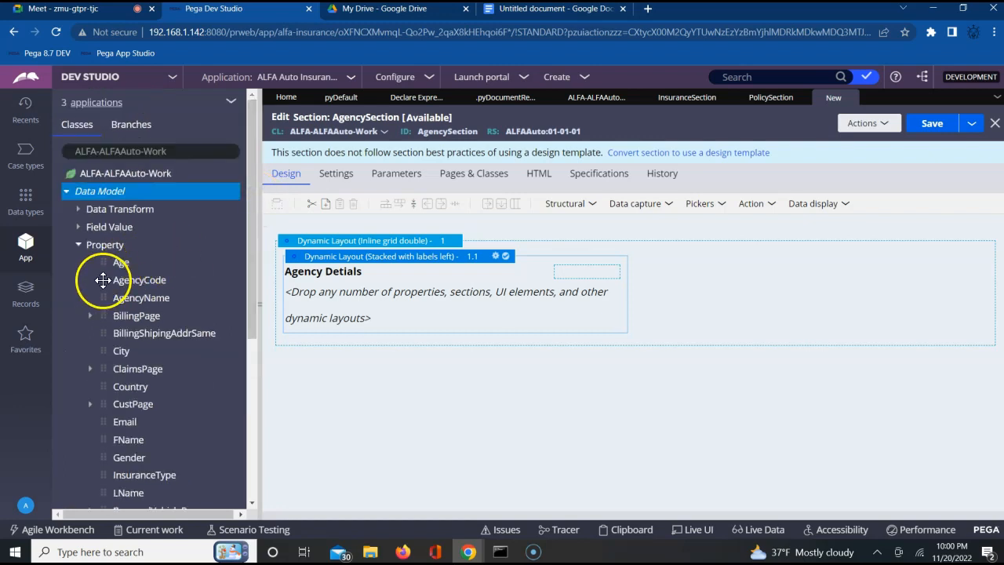
drag(103, 280, 296, 289)
drag(103, 298, 294, 312)
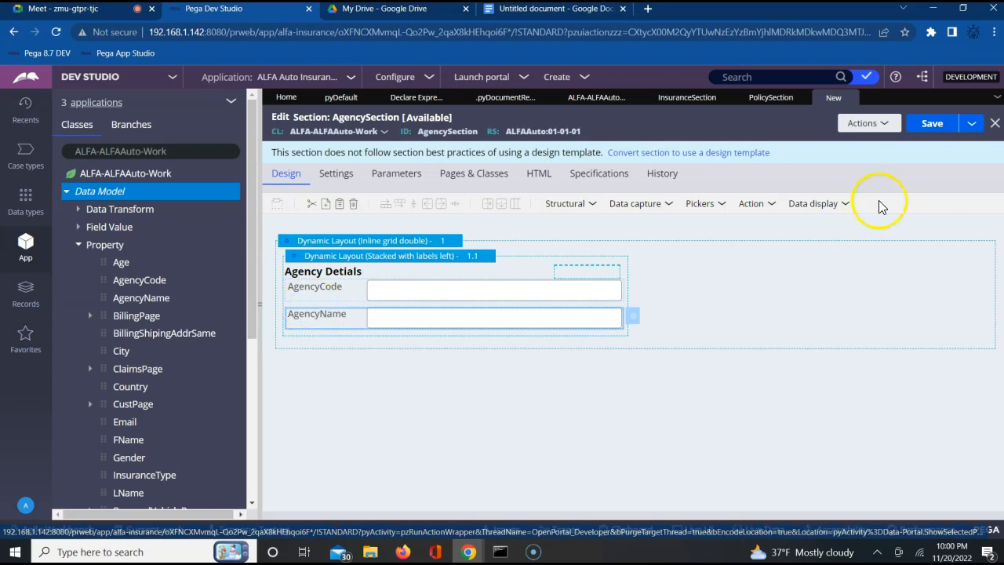
click(932, 123)
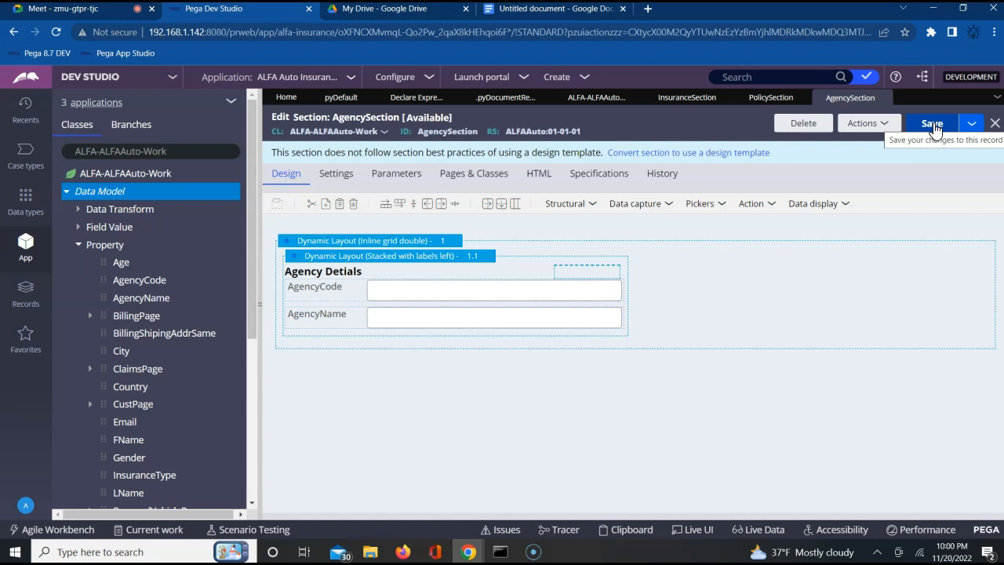
Step: Create a new section labelled TransactionSection in ALFA-ALFAAuto-Work and convert it to the full section editor
click(879, 124)
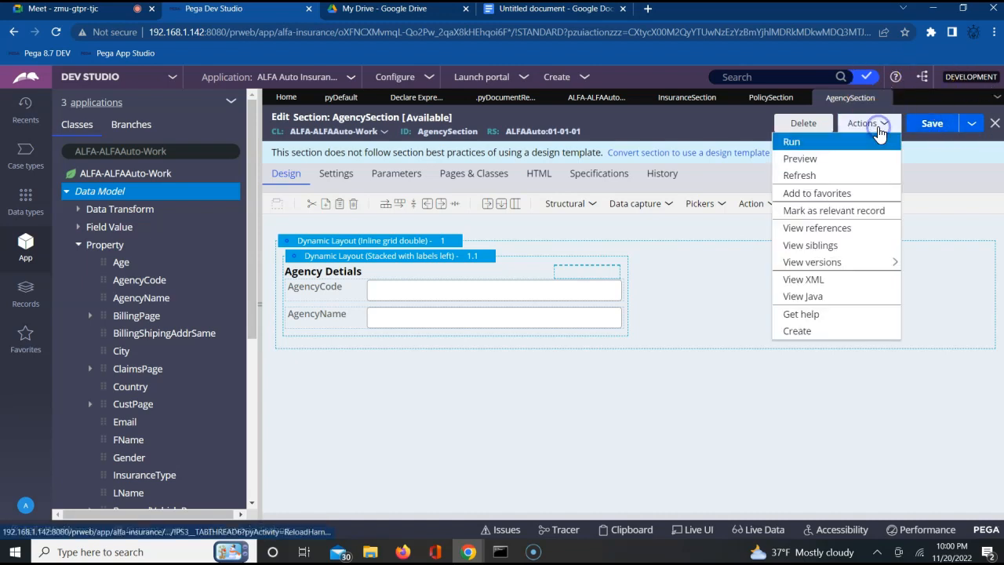
click(802, 332)
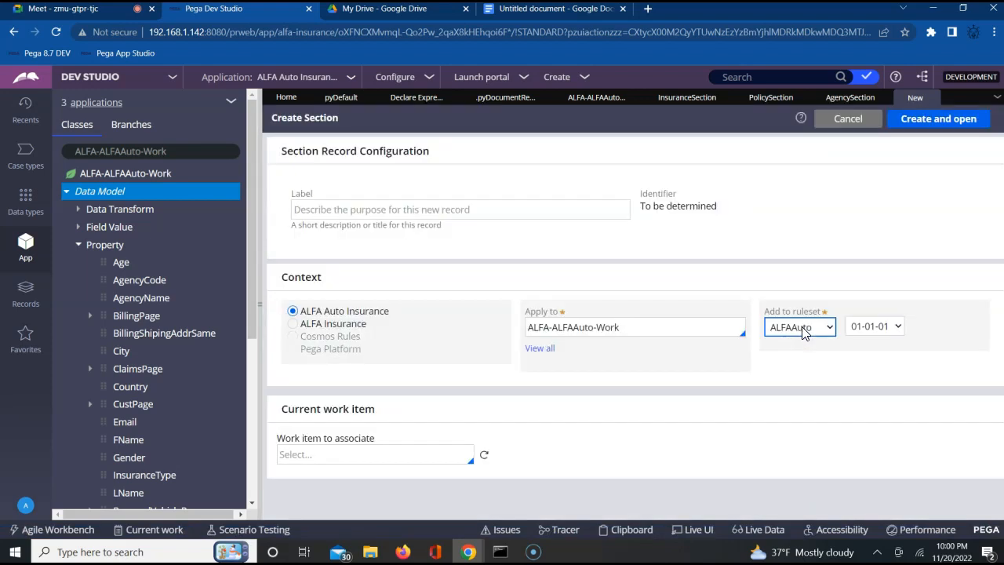
click(581, 209)
text(TransactionSection)
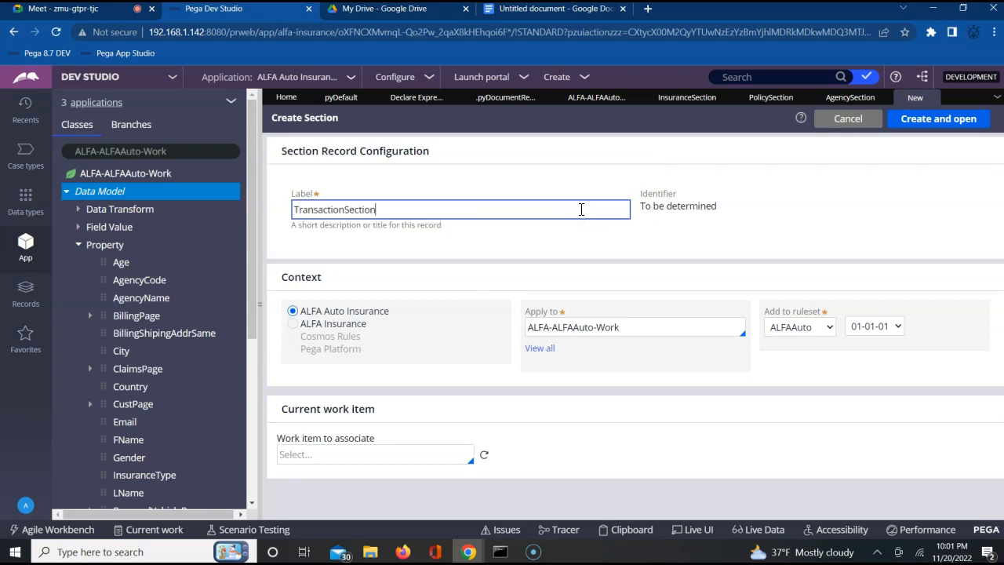
click(957, 122)
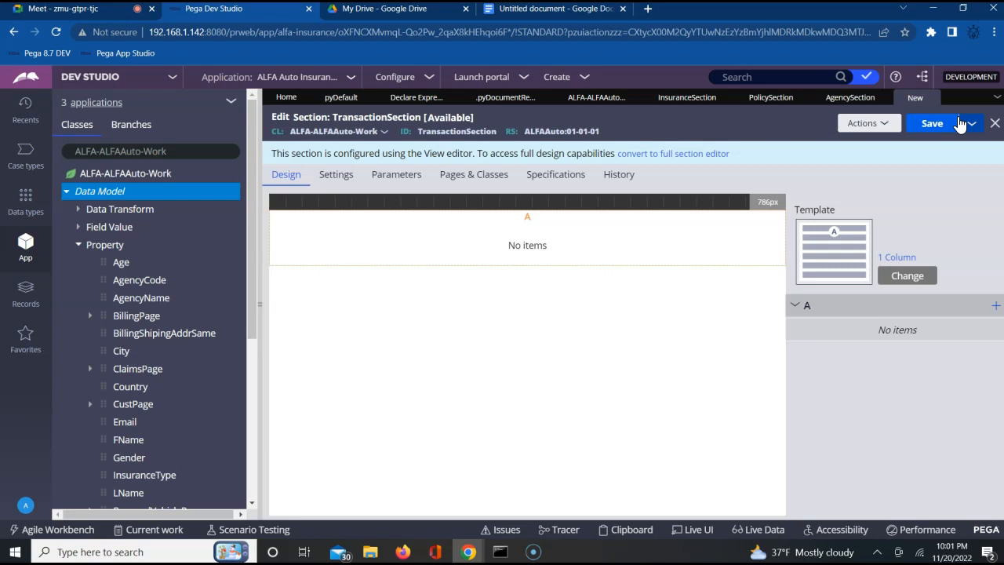
click(684, 155)
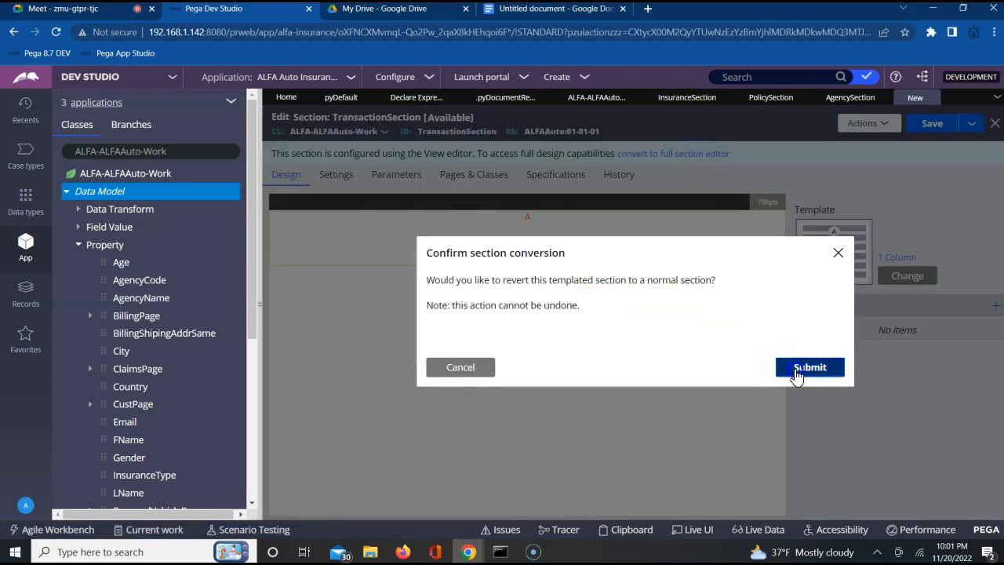
click(796, 374)
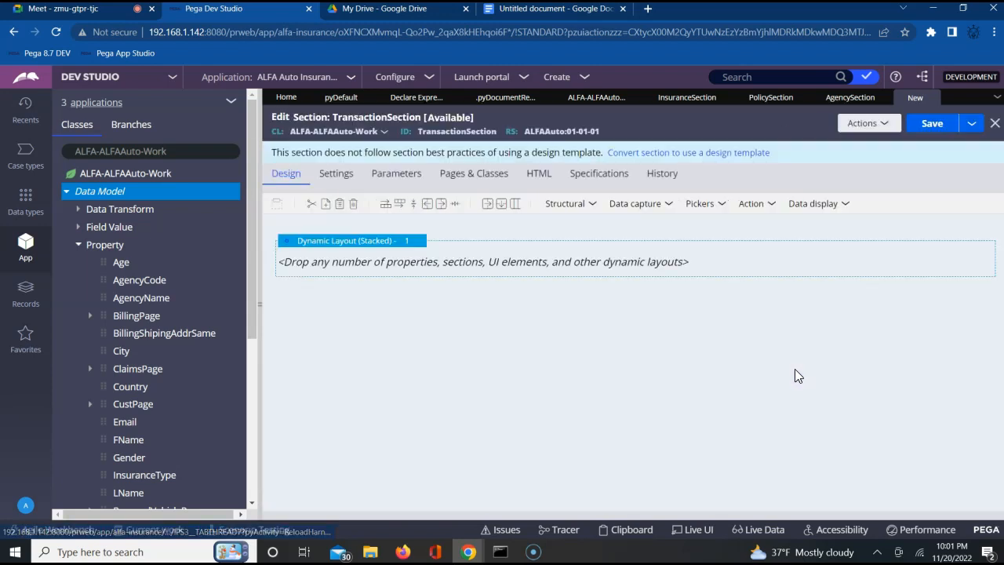
Step: Embed InsuranceSection by name in TransactionSection's Stacked dynamic layout, using the current page context
click(459, 249)
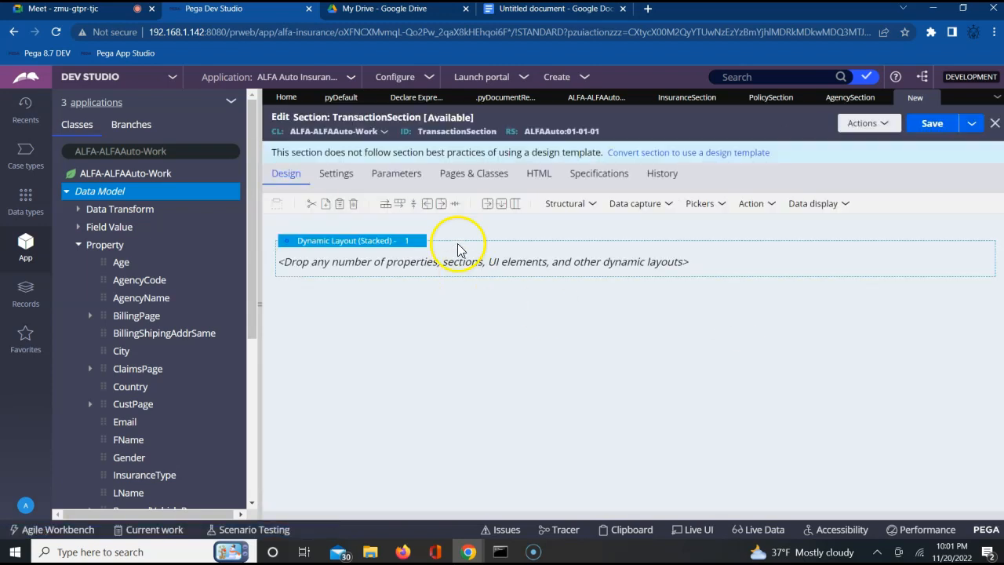
click(590, 205)
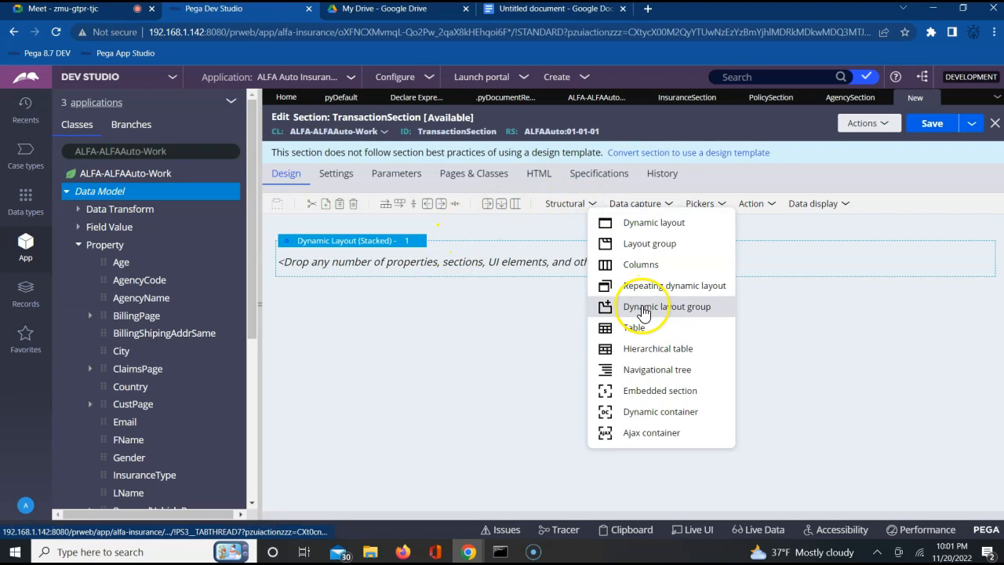
click(492, 306)
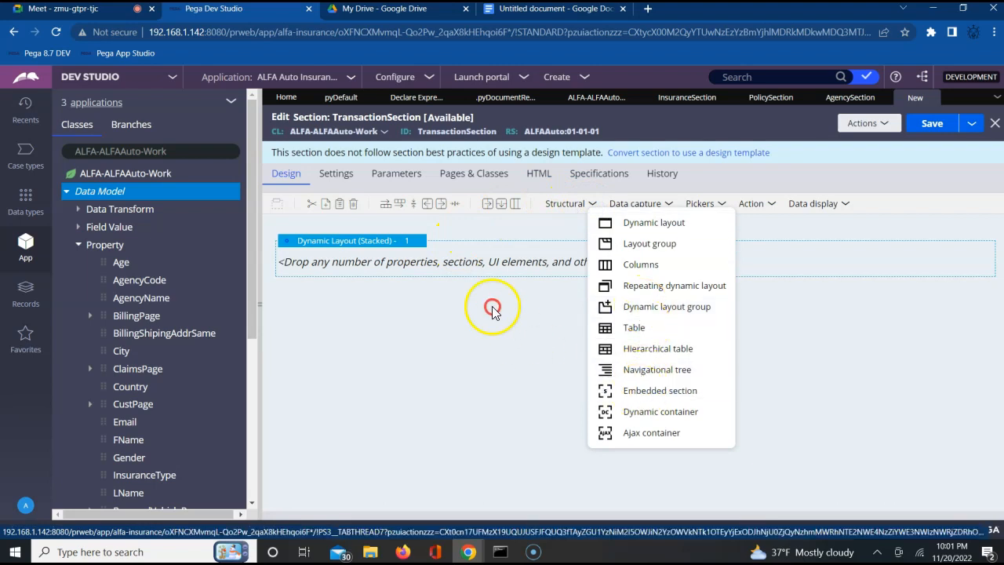
right_click(449, 258)
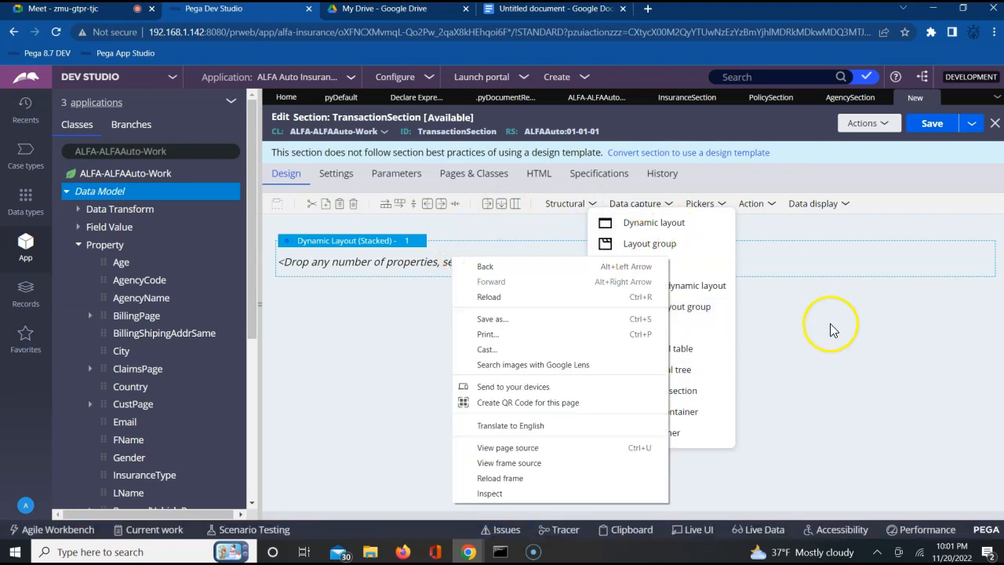
click(694, 388)
drag(694, 388, 563, 266)
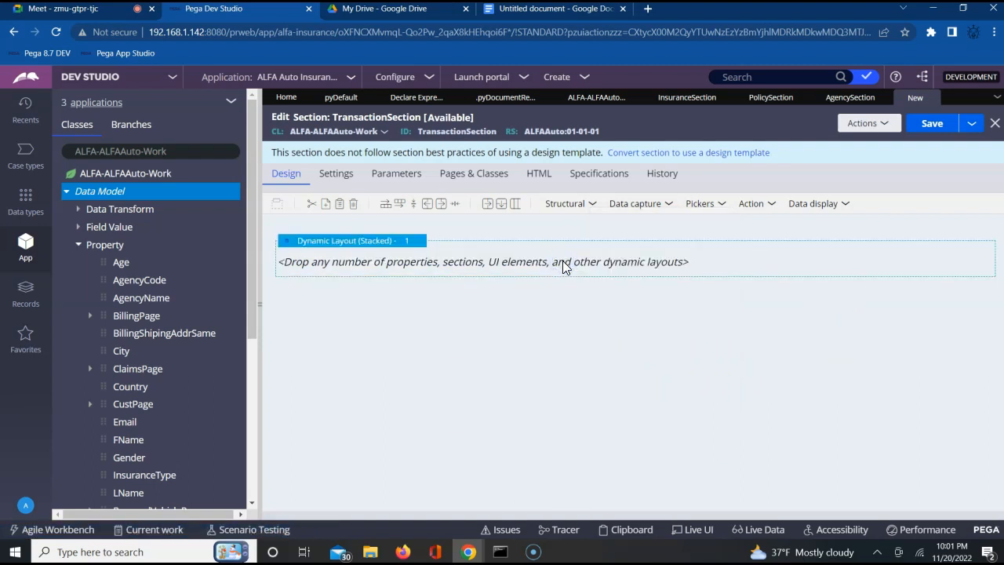
click(695, 330)
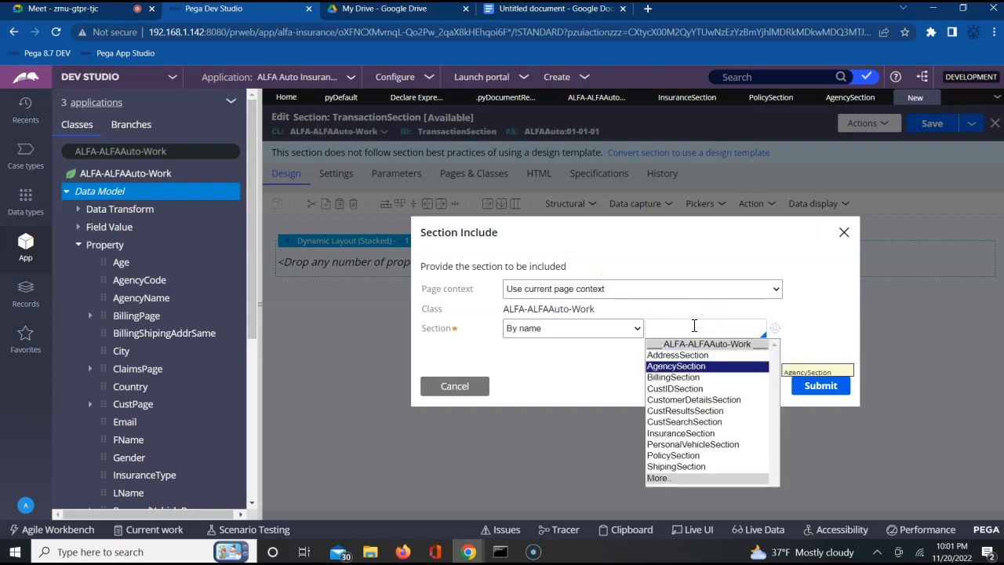
key(Down)
key(Down)
key(Down)
key(Down)
key(Down)
key(Down)
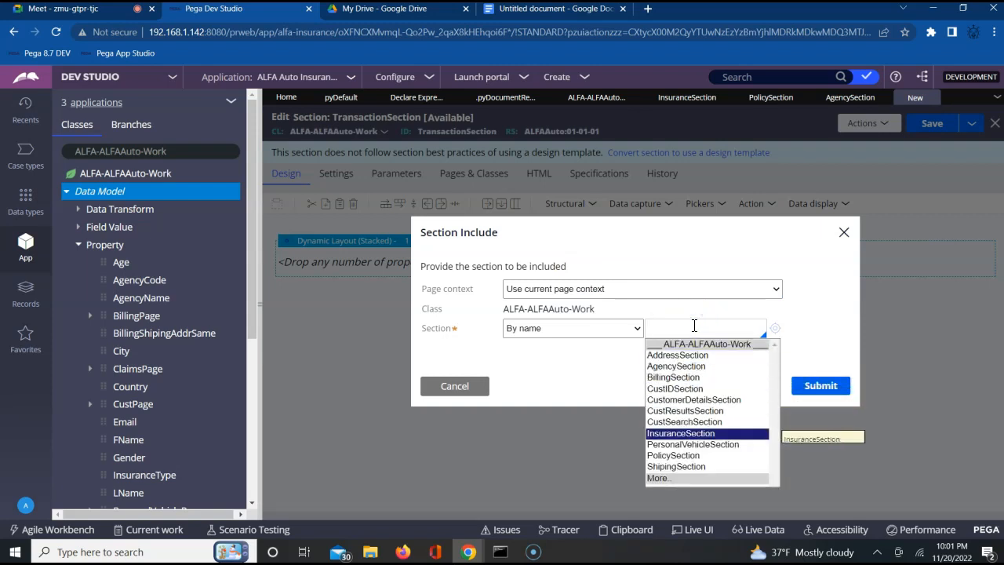
key(Return)
click(821, 386)
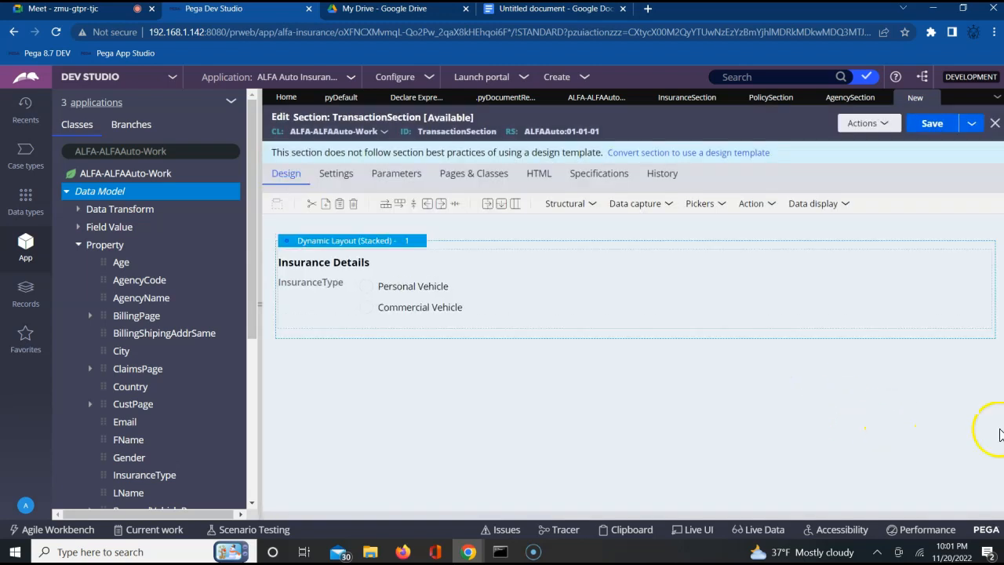
click(583, 205)
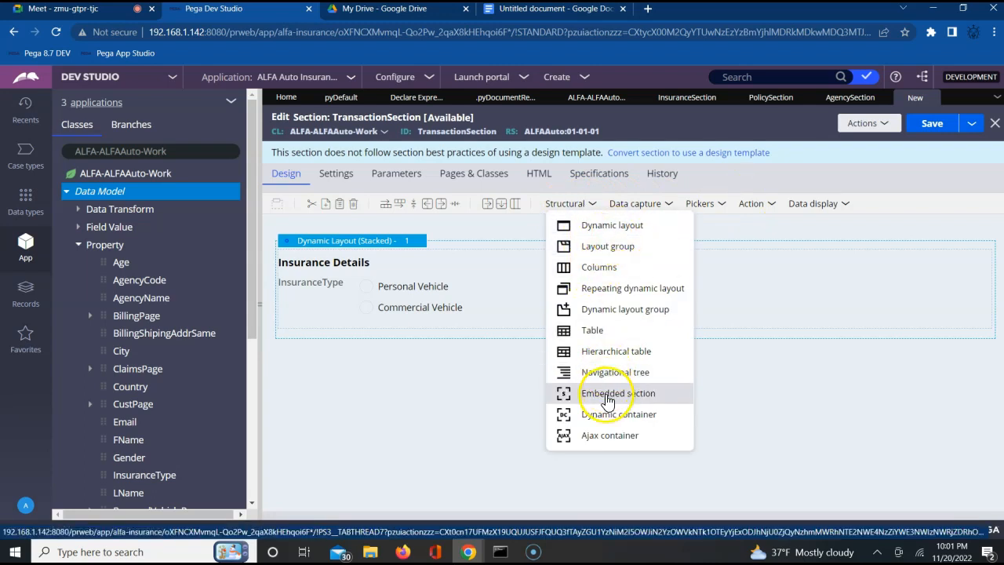
drag(606, 396, 449, 341)
right_click(458, 340)
click(441, 432)
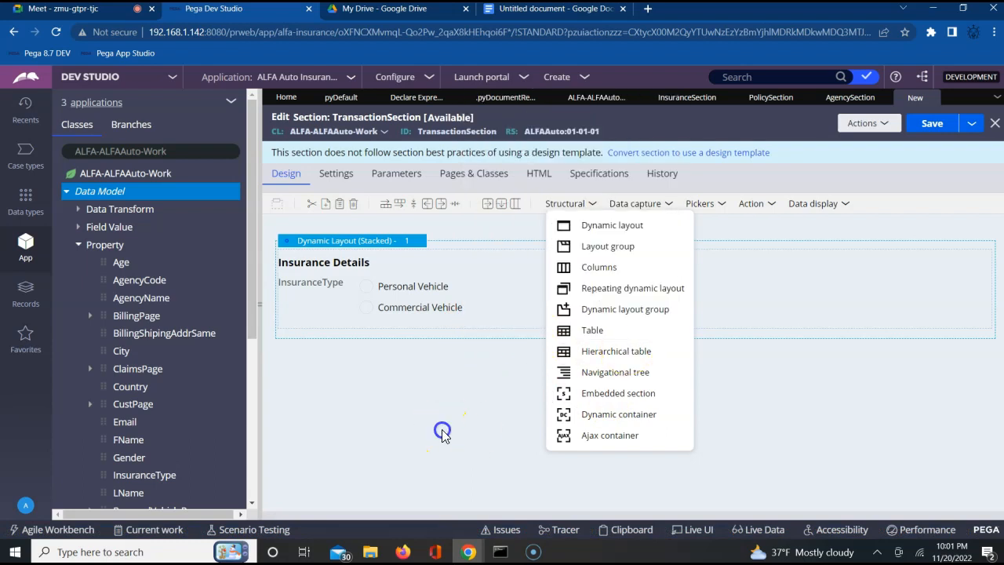
Step: Embed AgencySection by name below the Insurance Details block in TransactionSection's dynamic layout, using the current page context
click(590, 203)
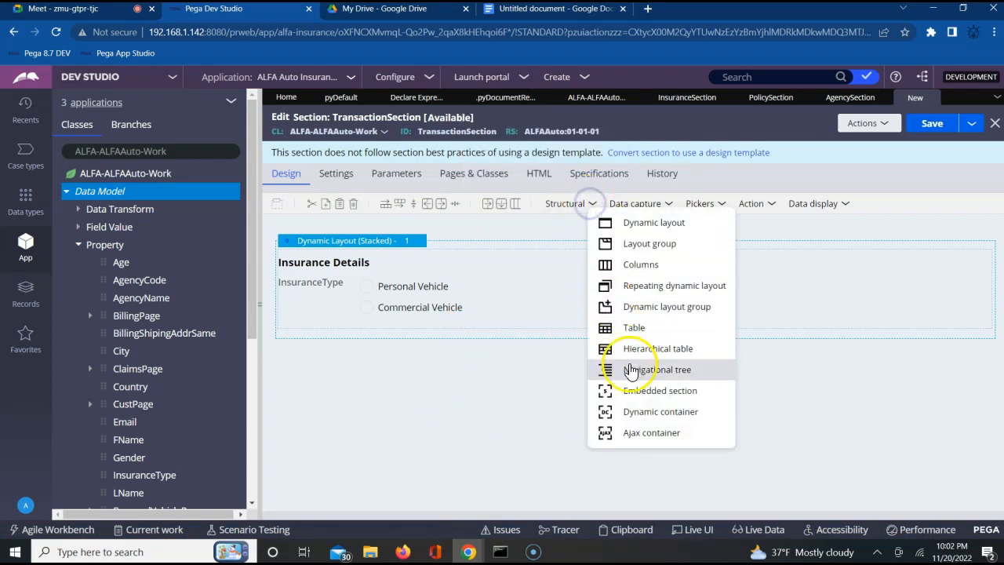
drag(643, 396, 527, 325)
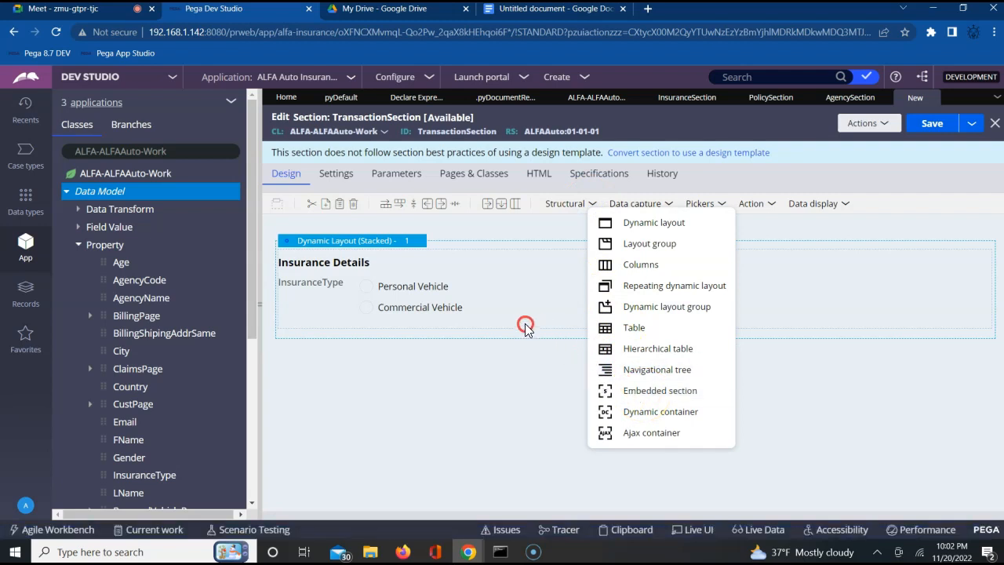
right_click(526, 331)
drag(643, 396, 553, 337)
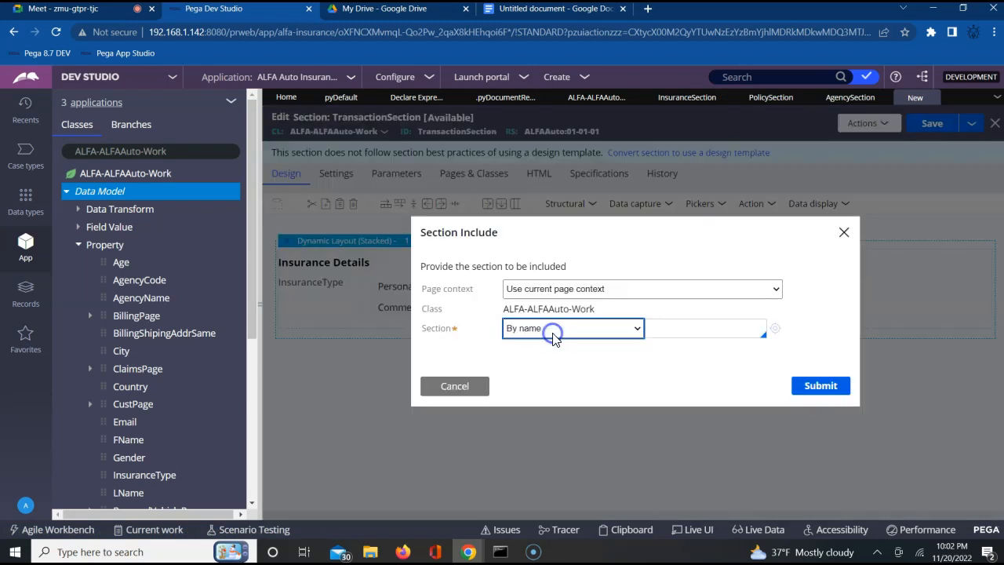
click(682, 331)
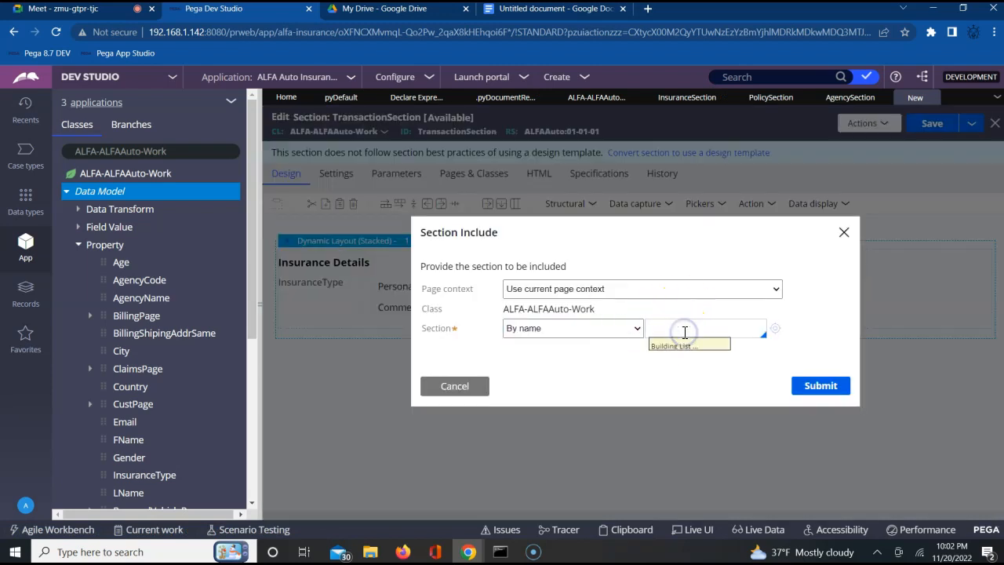
key(Down)
key(Return)
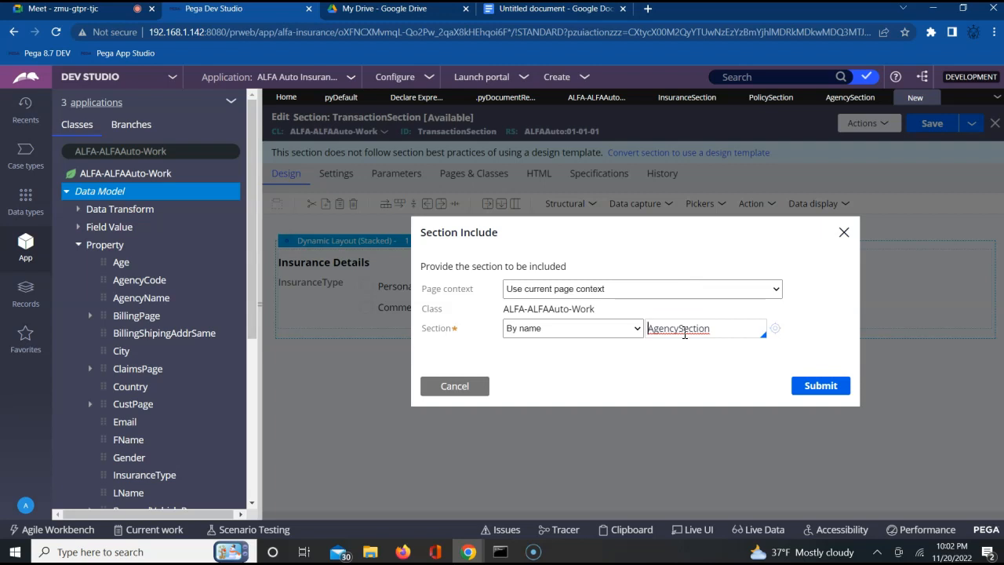
click(820, 385)
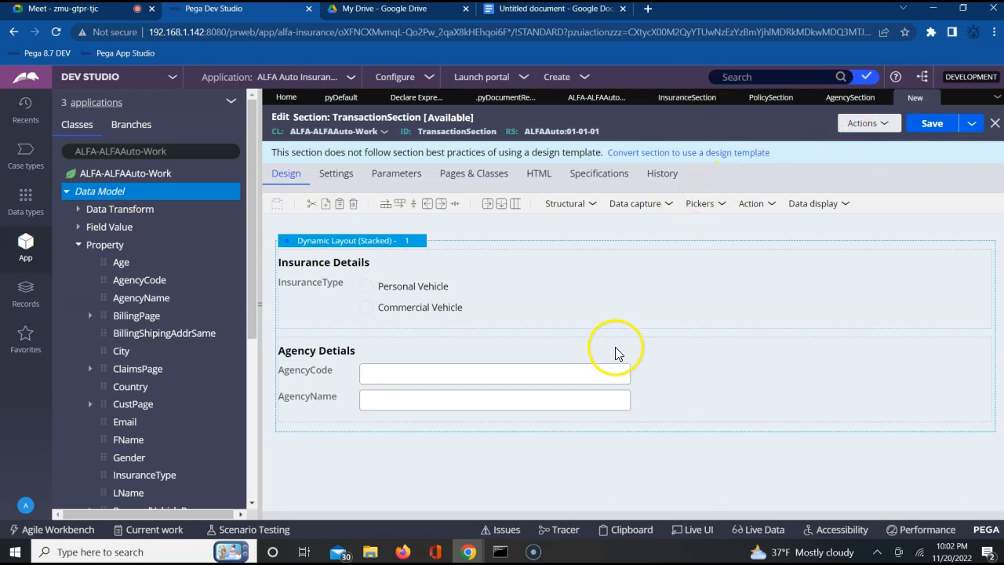
Step: Embed PolicySection by name below the Agency Detials block, using the current page context, and save TransactionSection
click(587, 205)
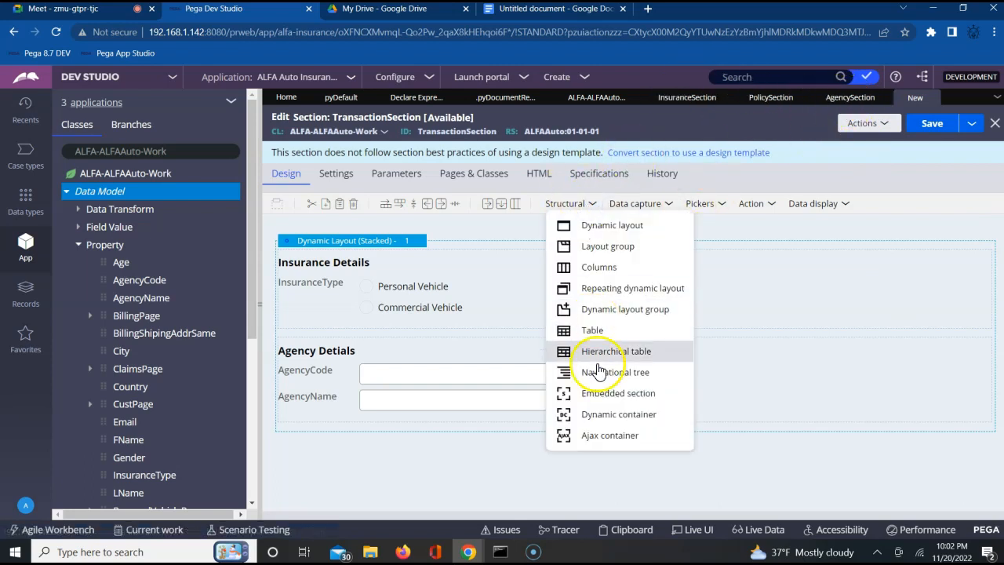
drag(598, 400, 511, 422)
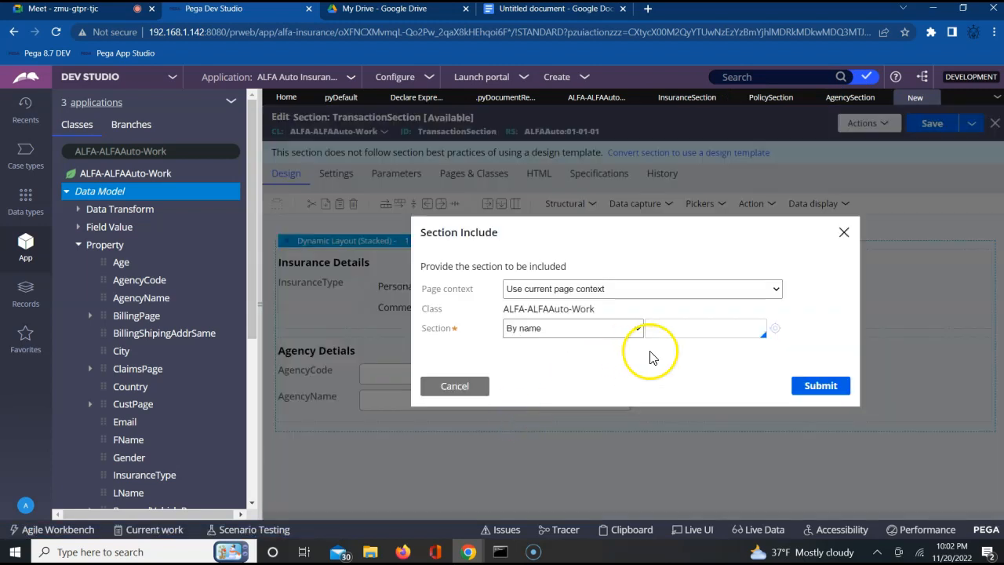
click(688, 325)
key(Down)
key(Down)
key(Down)
key(Down)
key(Down)
key(Down)
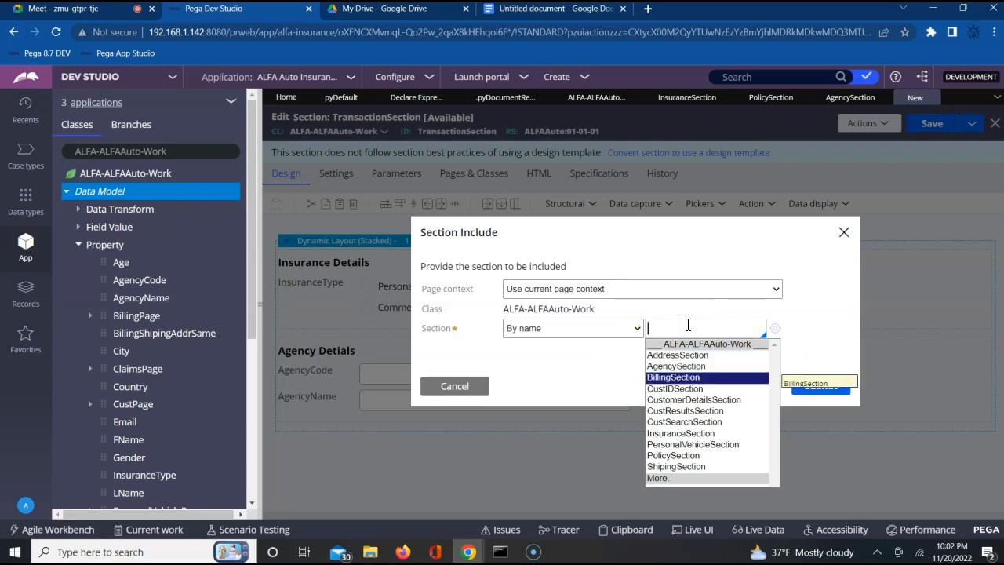
key(Down)
key(Down)
key(Down)
key(Return)
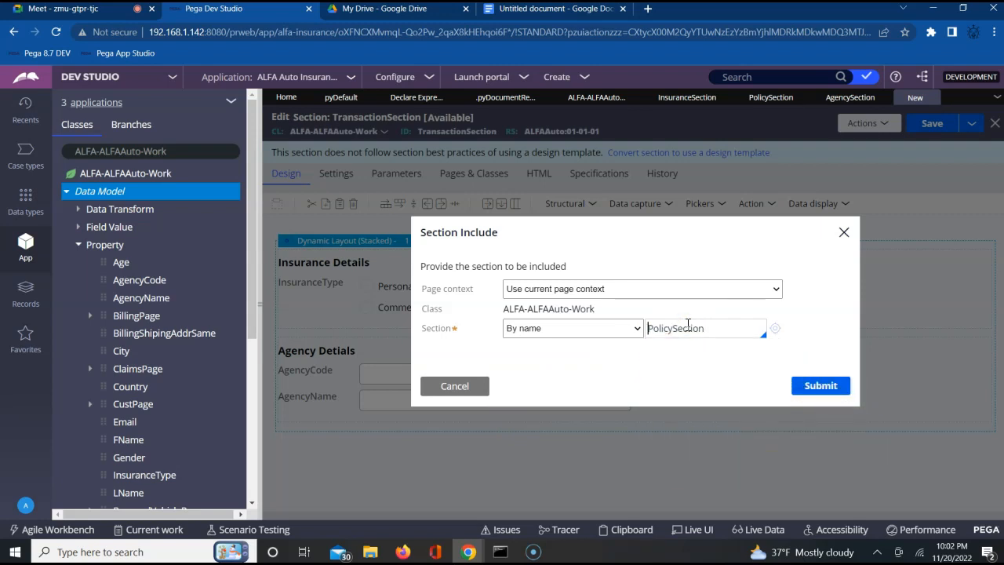
click(821, 385)
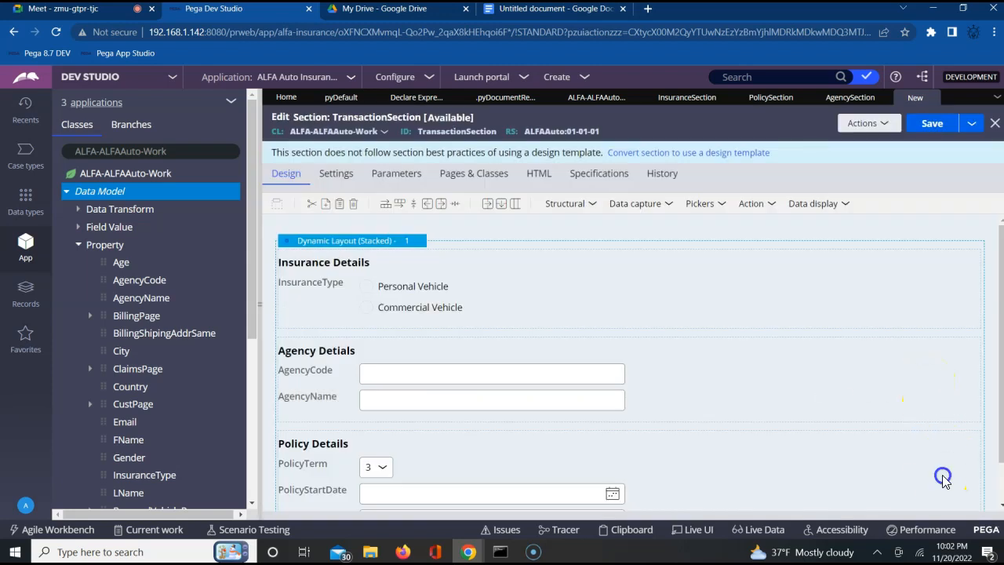
scroll(942, 474, down, 1)
scroll(943, 480, down, 1)
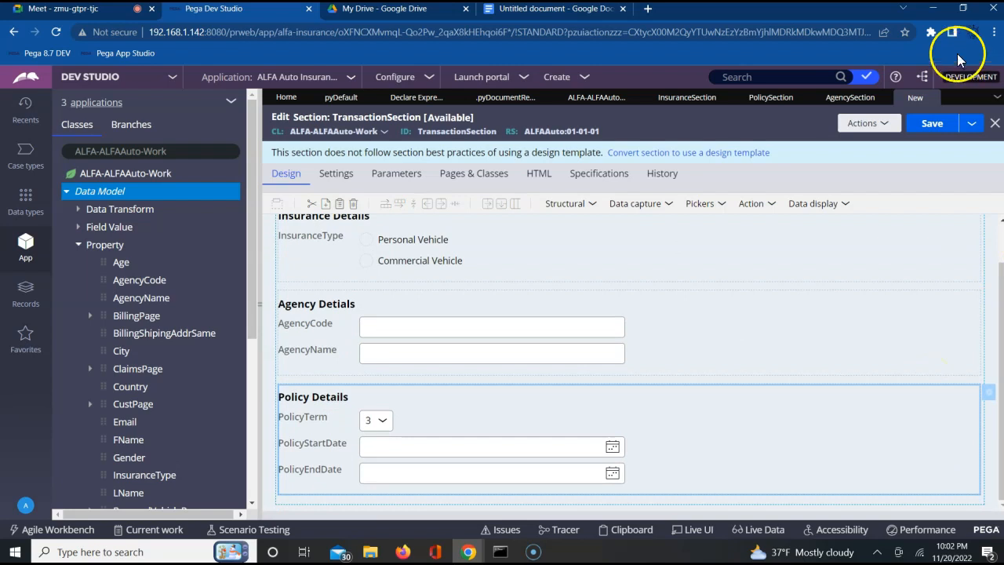
click(927, 125)
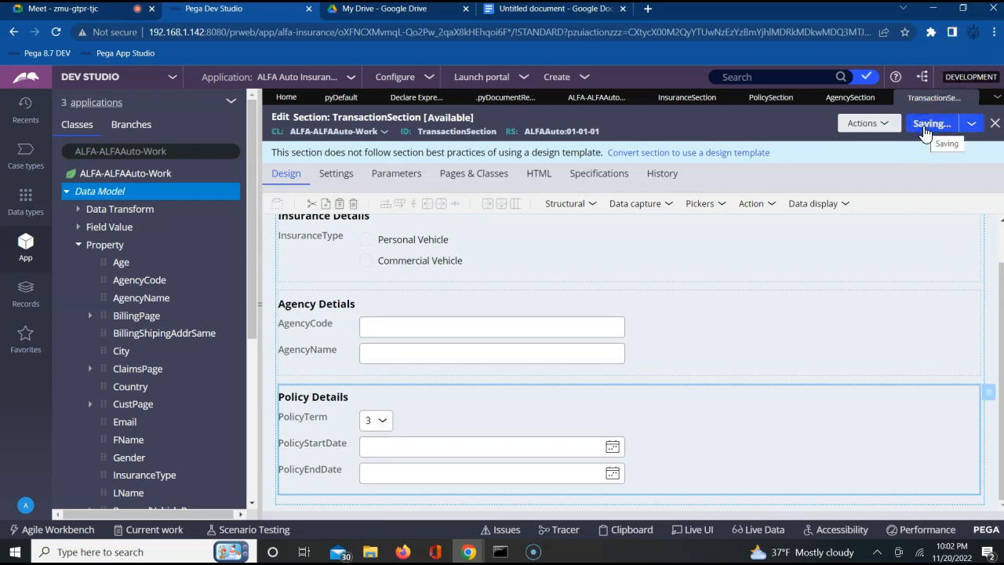
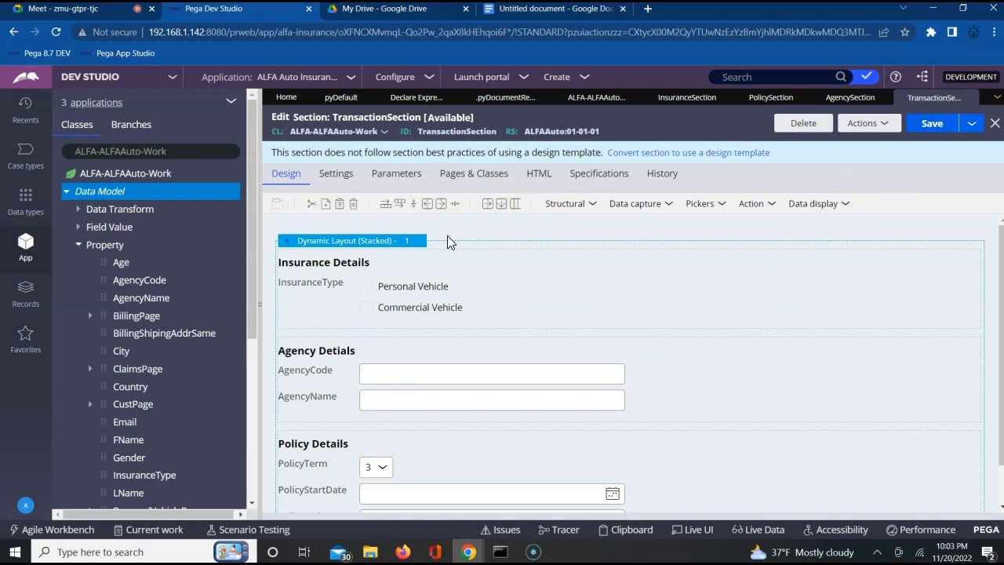
Step: Create and open a new flow action labelled TransactionFA in ALFA-ALFAAuto-Work, ruleset ALFAAuto 01-01-01
click(79, 246)
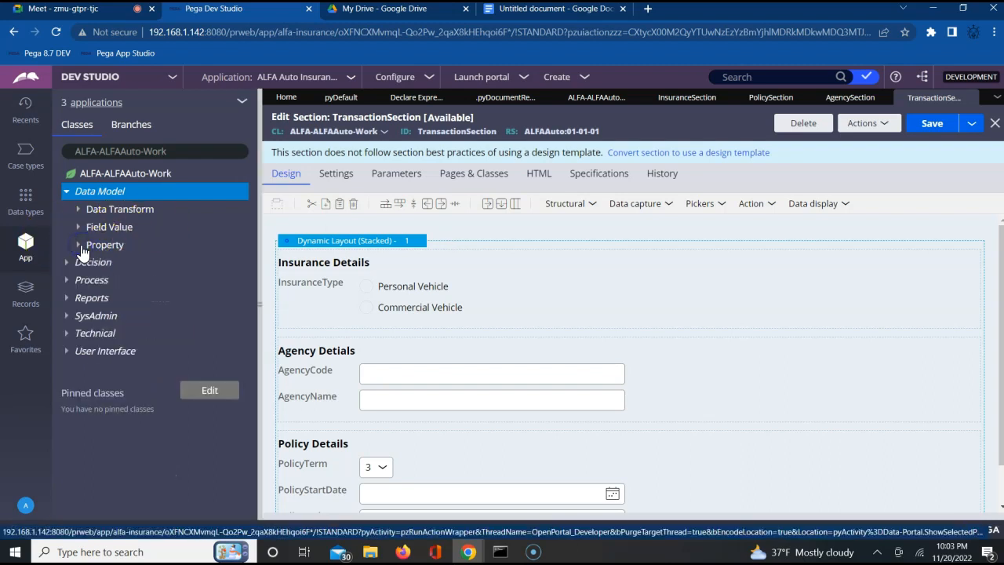
click(79, 281)
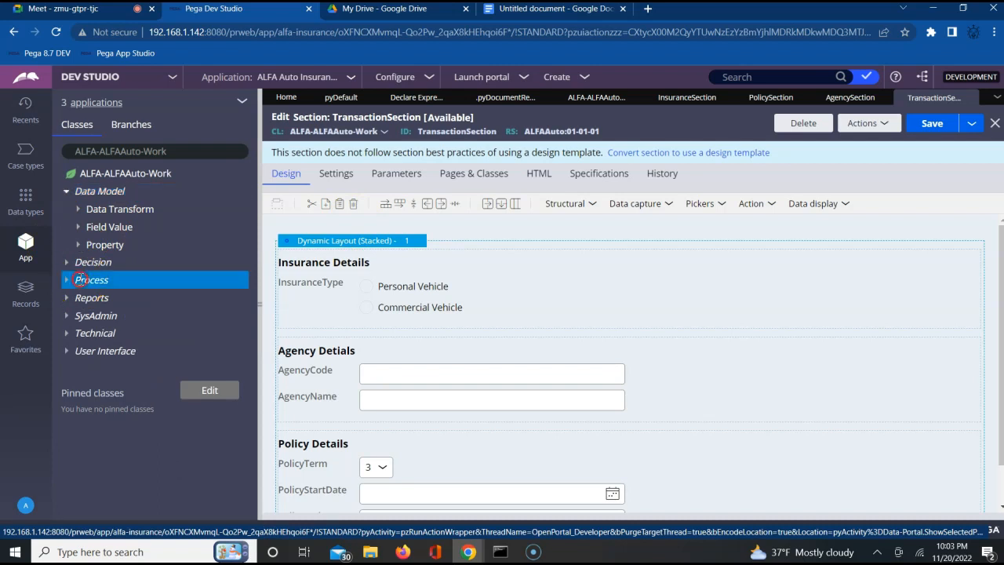
right_click(79, 279)
mouse_move(100, 295)
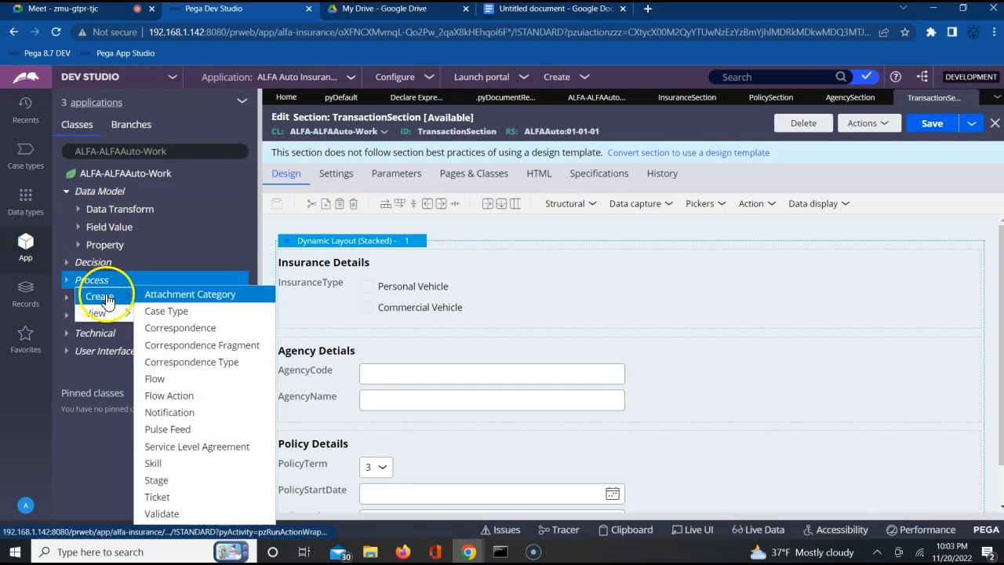
click(179, 396)
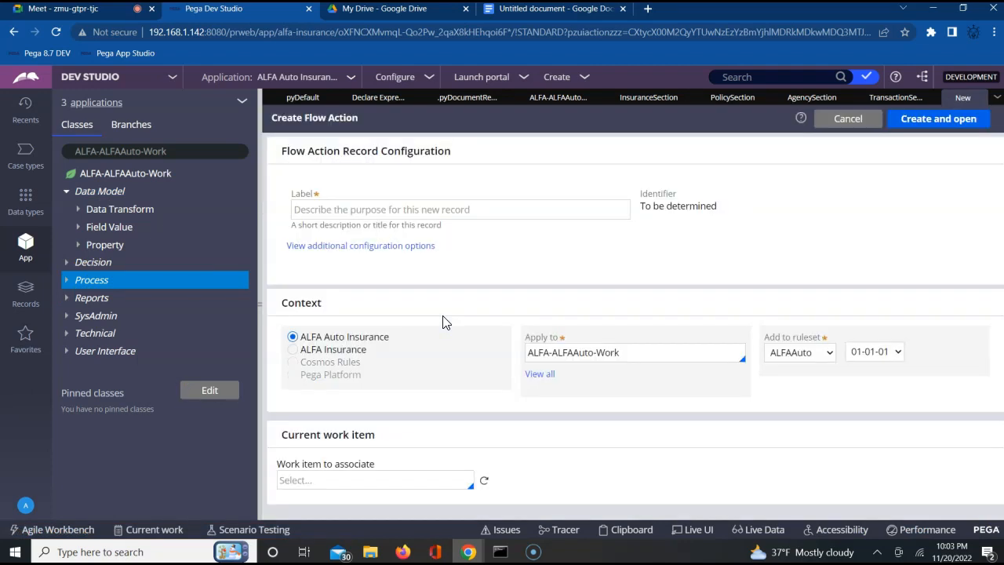
click(423, 210)
text(Transacti)
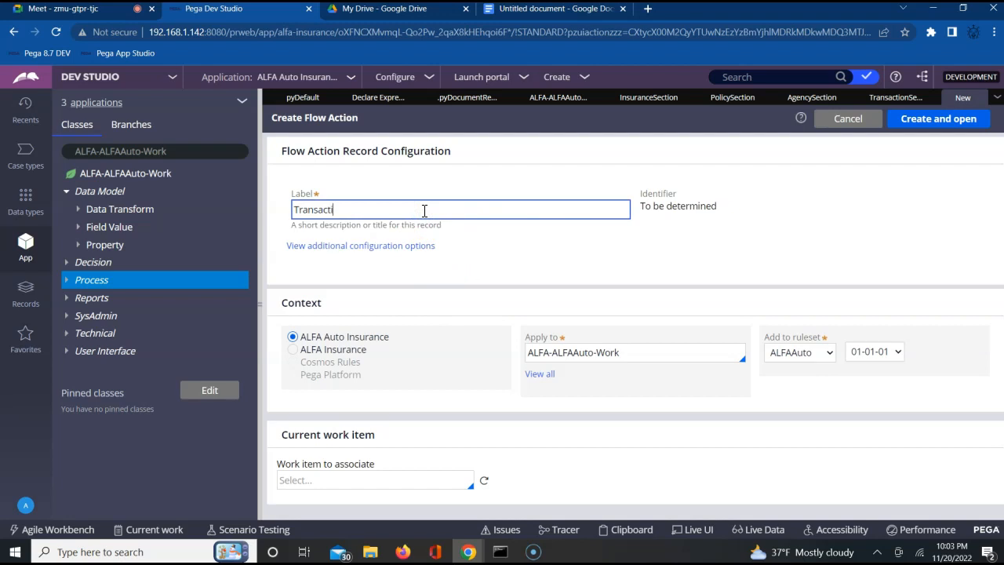
text(onFA)
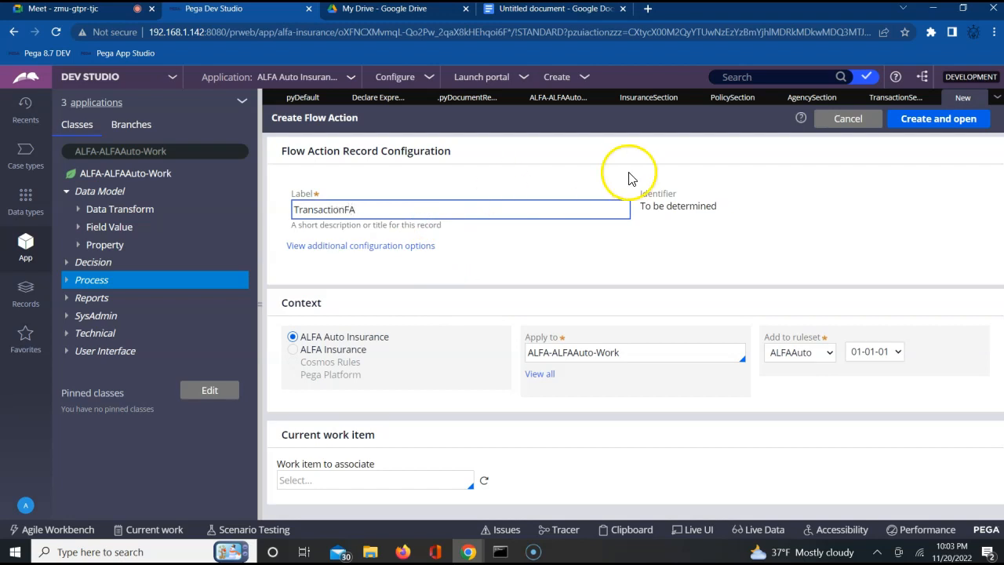
click(917, 124)
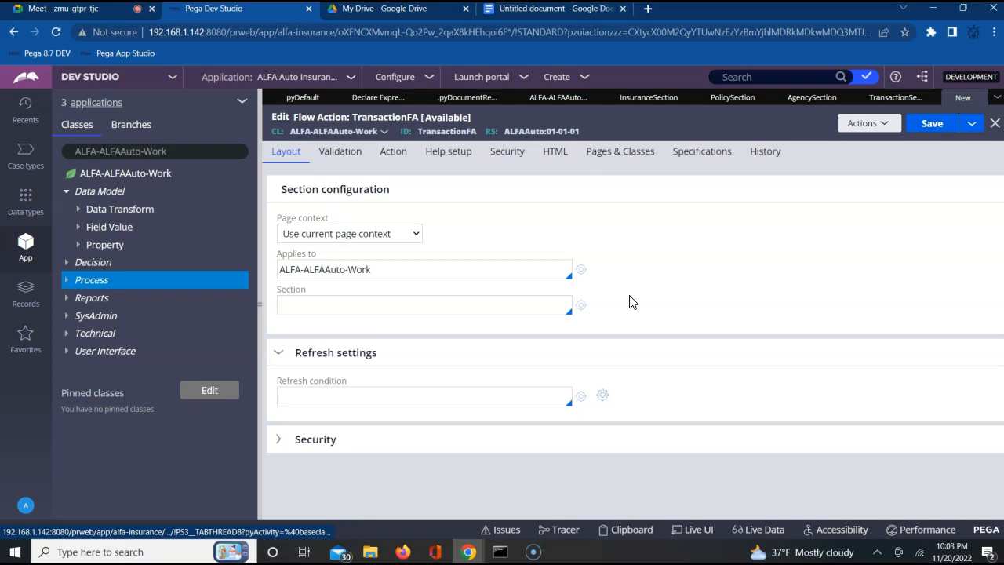
Step: Set TransactionSection as the section of the TransactionFA flow action and save the rule
click(426, 311)
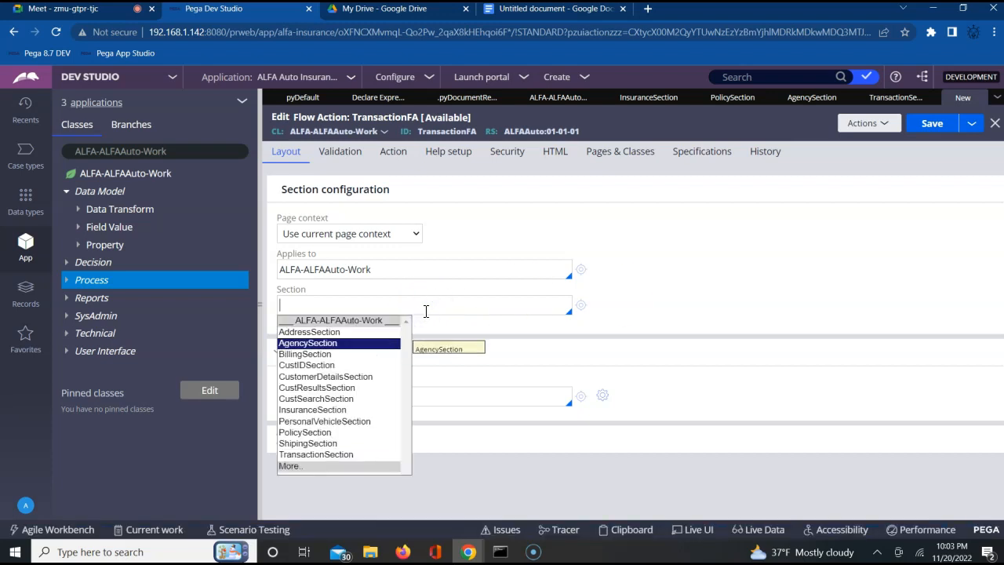
key(Down)
key(Down)
key(Down)
key(Down)
key(Down)
key(Down)
key(Down)
key(Down)
key(Down)
key(Down)
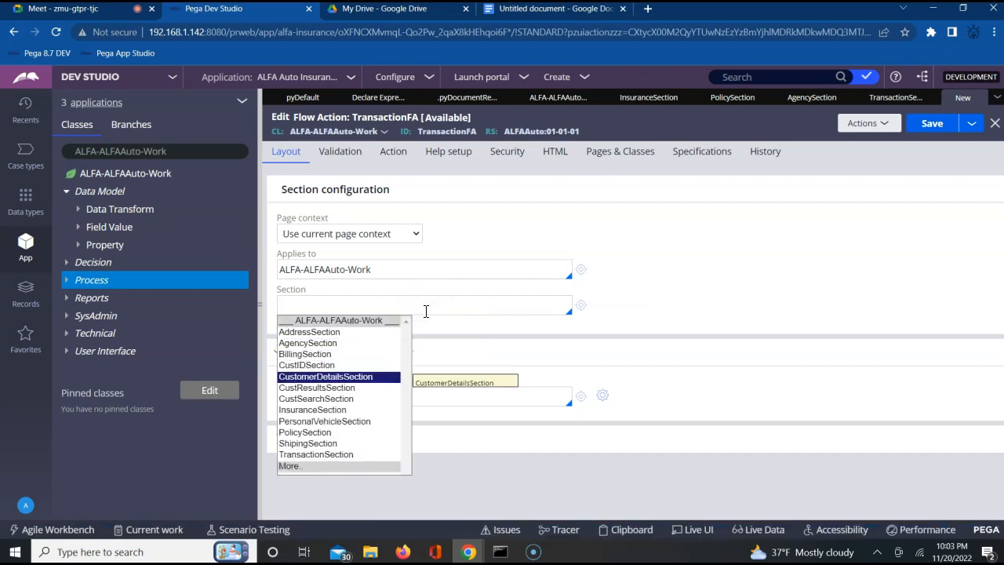
key(Return)
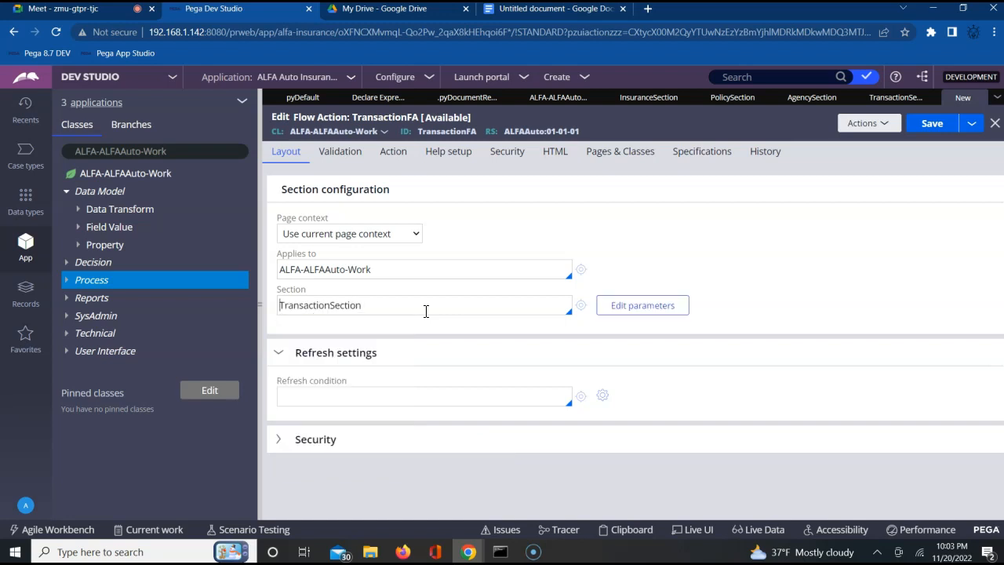
click(928, 130)
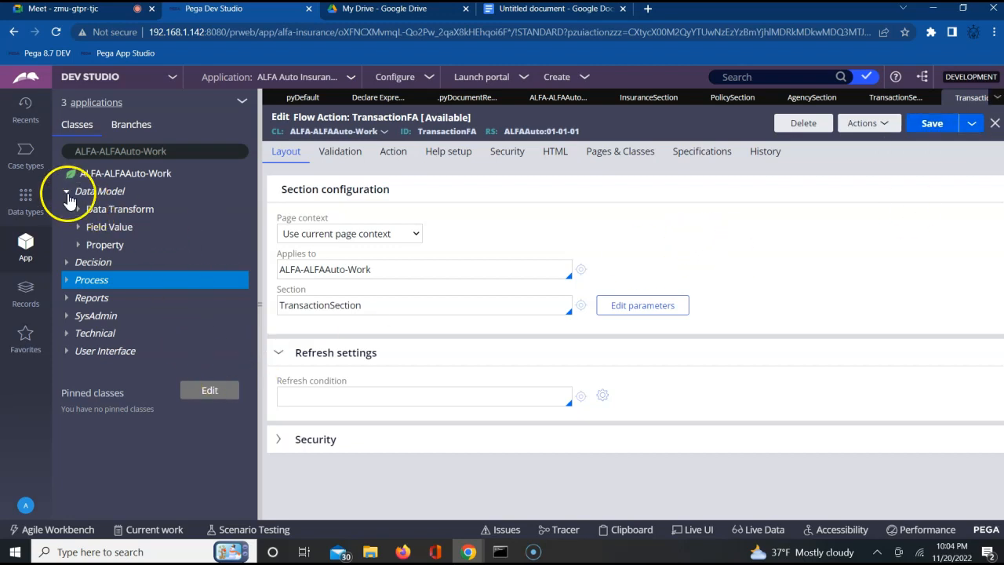
Step: Close the Declare Expression and .pyDocumentRe... rules and open the CustomerFlow flow of ALFA-ALFAAuto-Work
click(66, 280)
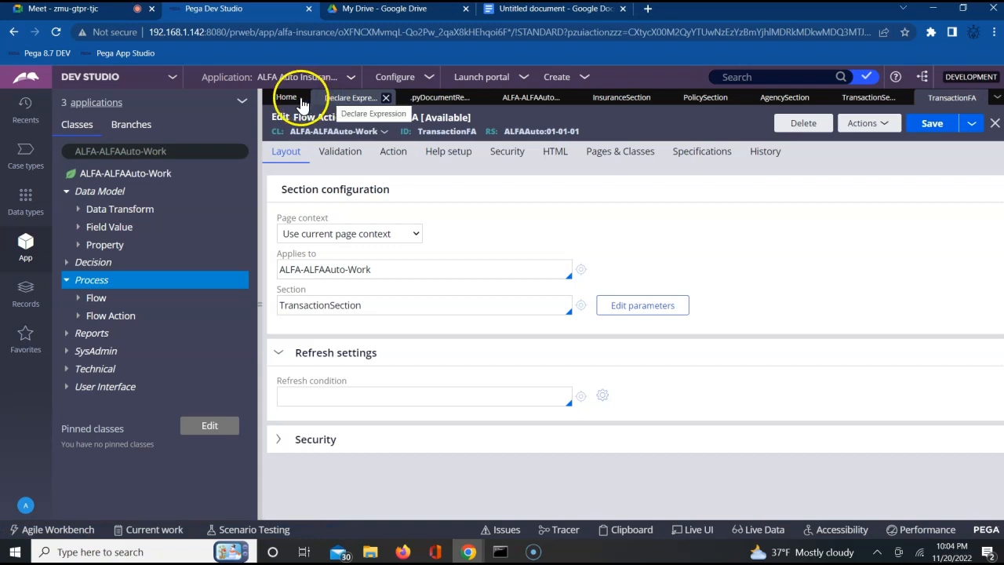
click(385, 97)
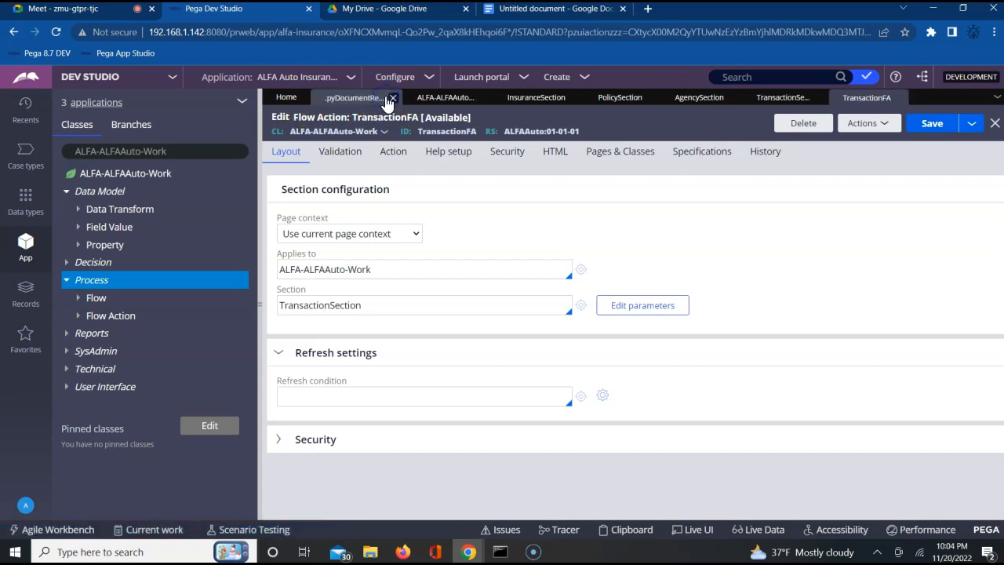
click(385, 97)
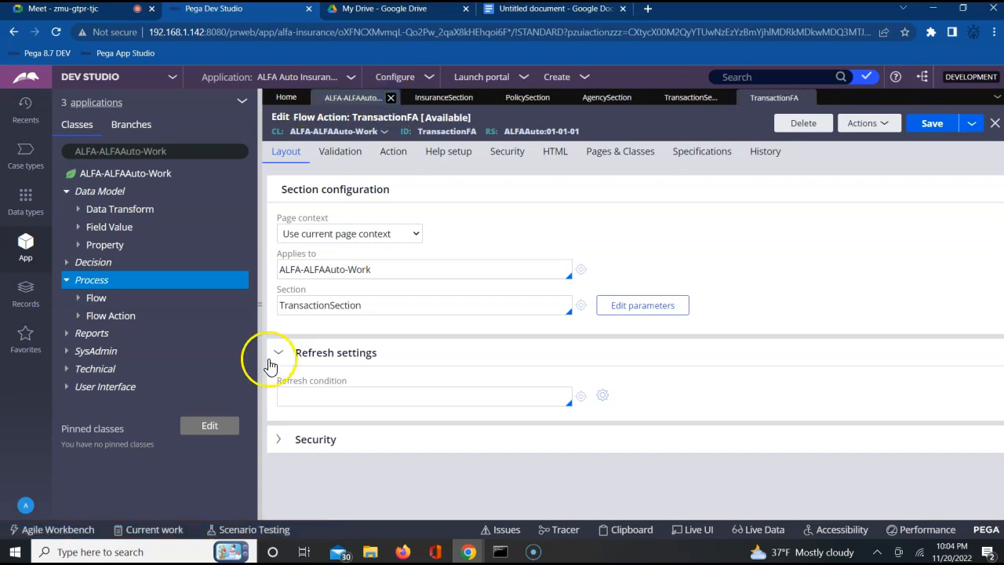
click(77, 299)
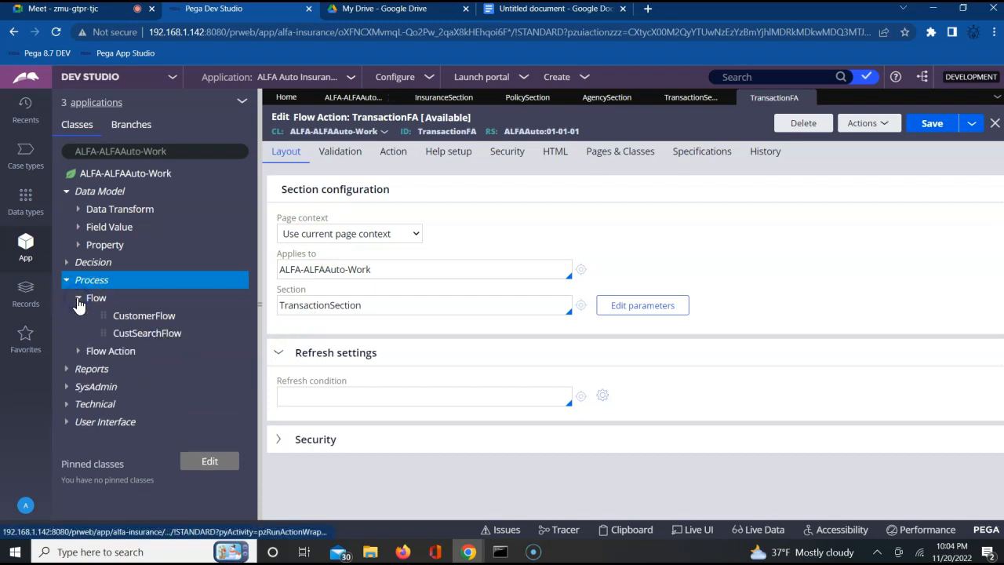
click(146, 316)
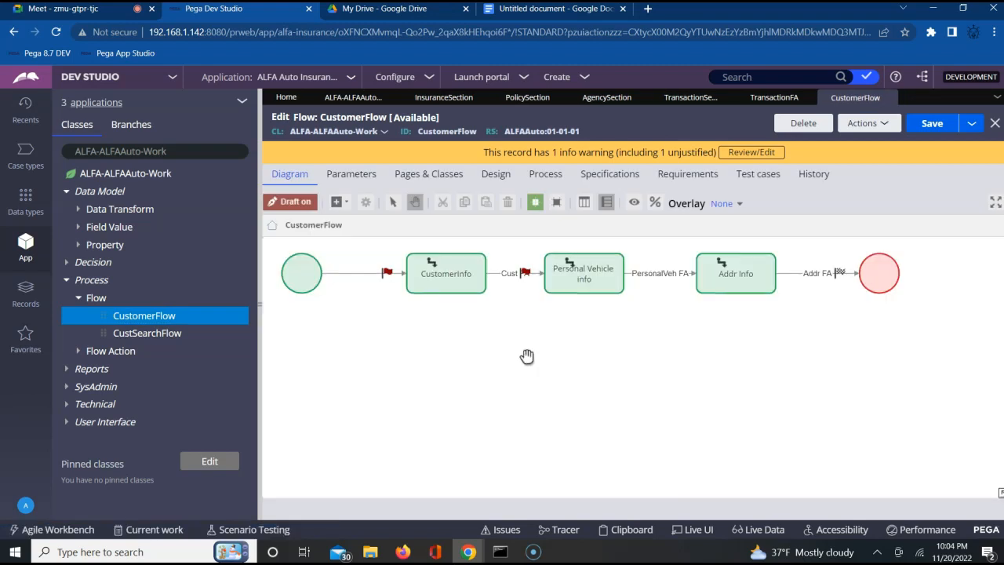
click(454, 290)
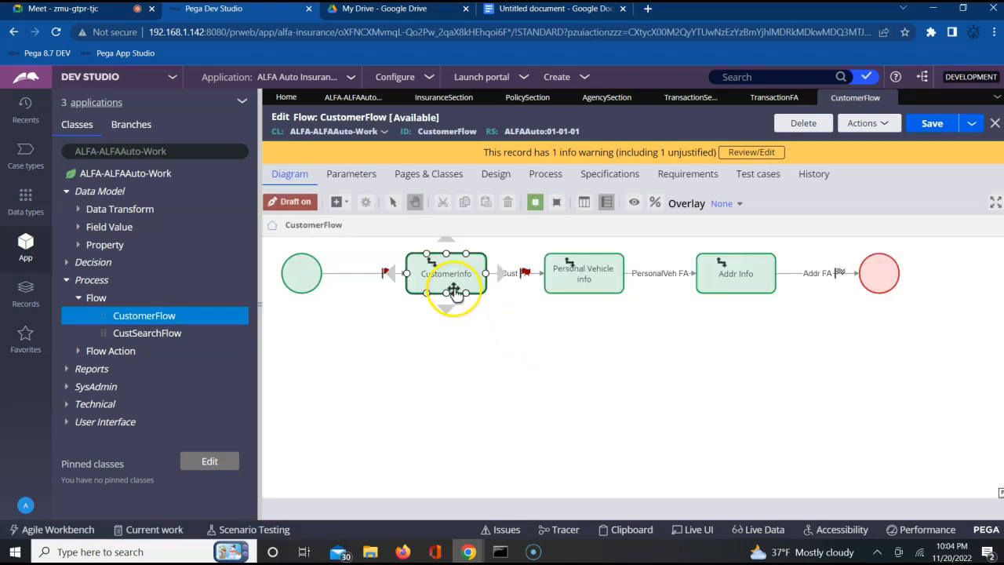
click(578, 264)
click(652, 294)
click(764, 283)
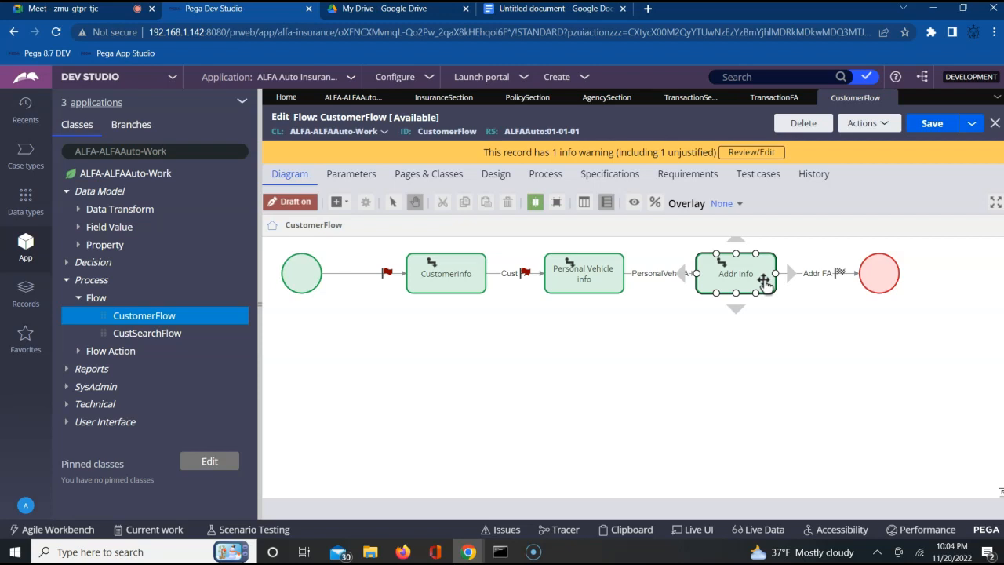
click(679, 358)
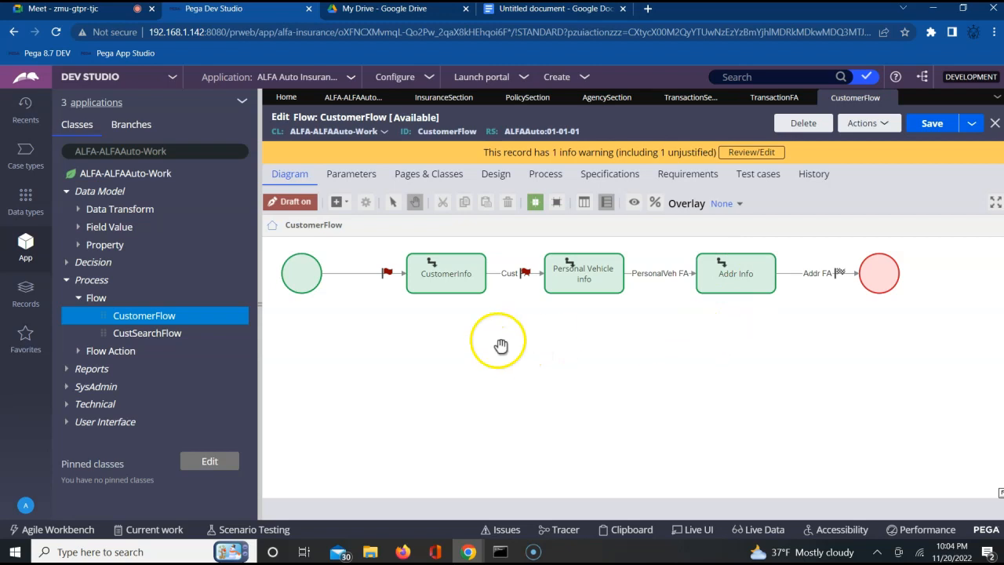
Step: Add an Assignment shape below CustomerInfo and redirect the Cust FA connector from Personal Vehicle info to it
click(348, 207)
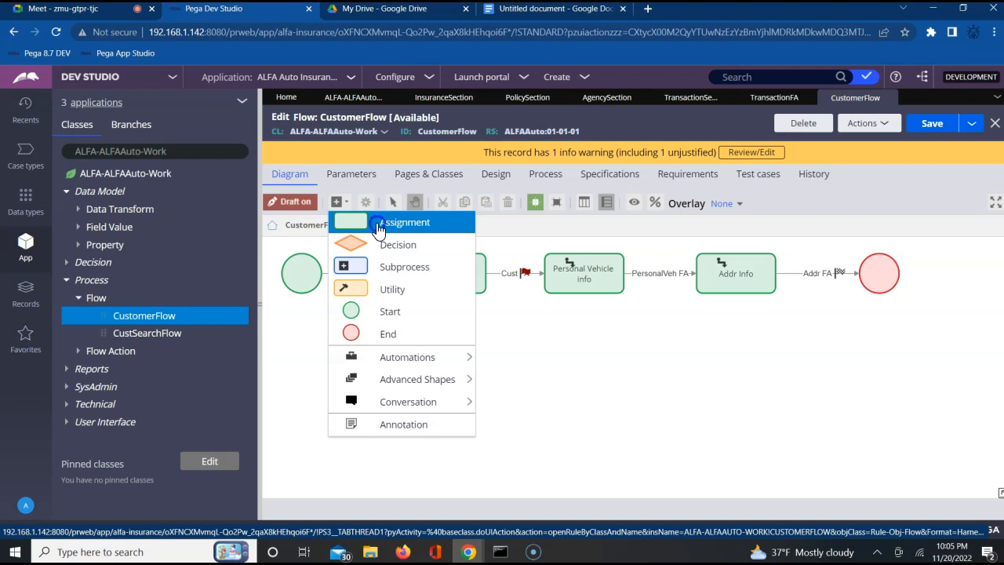
click(378, 224)
click(449, 338)
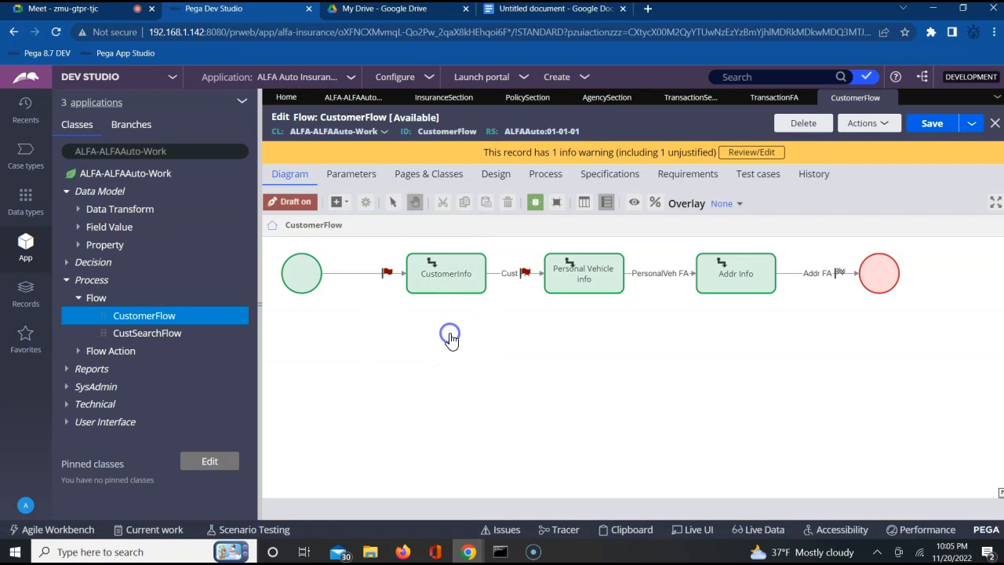
click(541, 278)
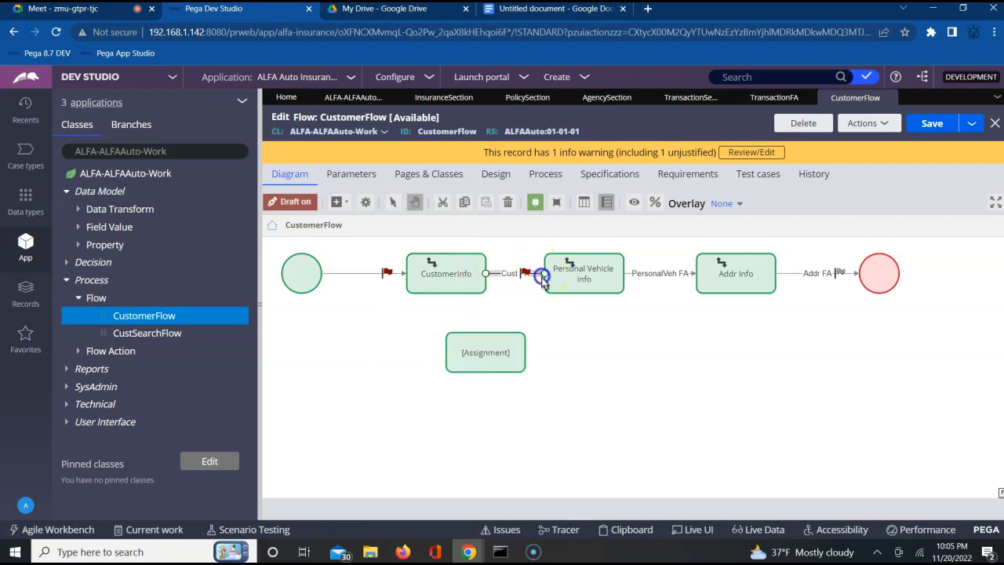
drag(545, 277, 448, 365)
Step: Draw a connector from the new assignment to the left side of Personal Vehicle info
click(556, 270)
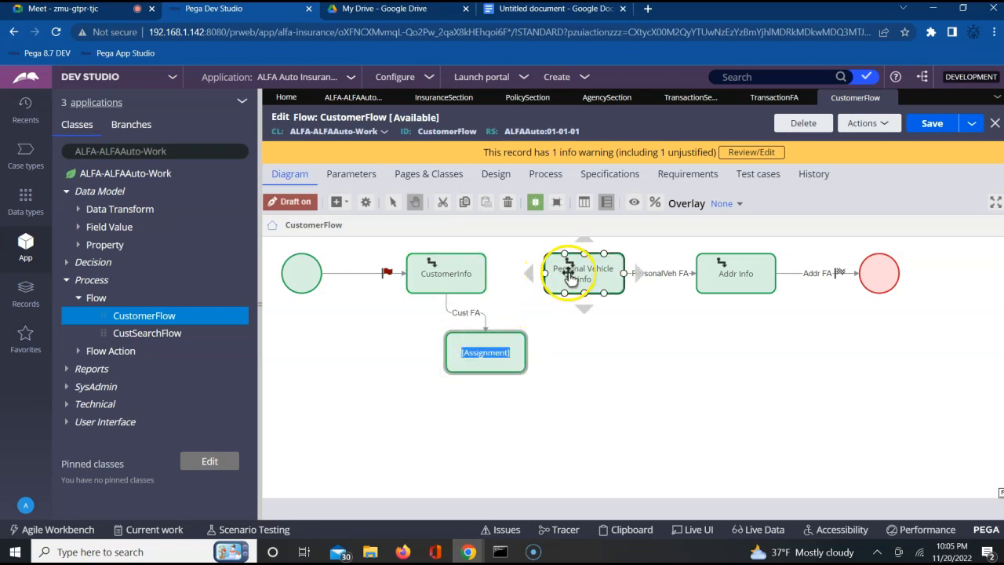
click(443, 284)
click(596, 378)
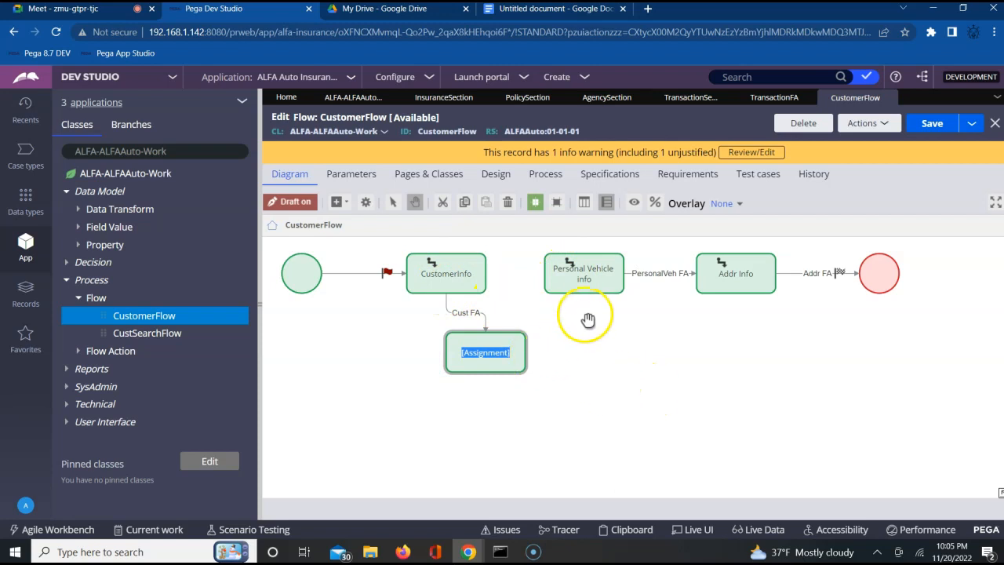
mouse_move(529, 351)
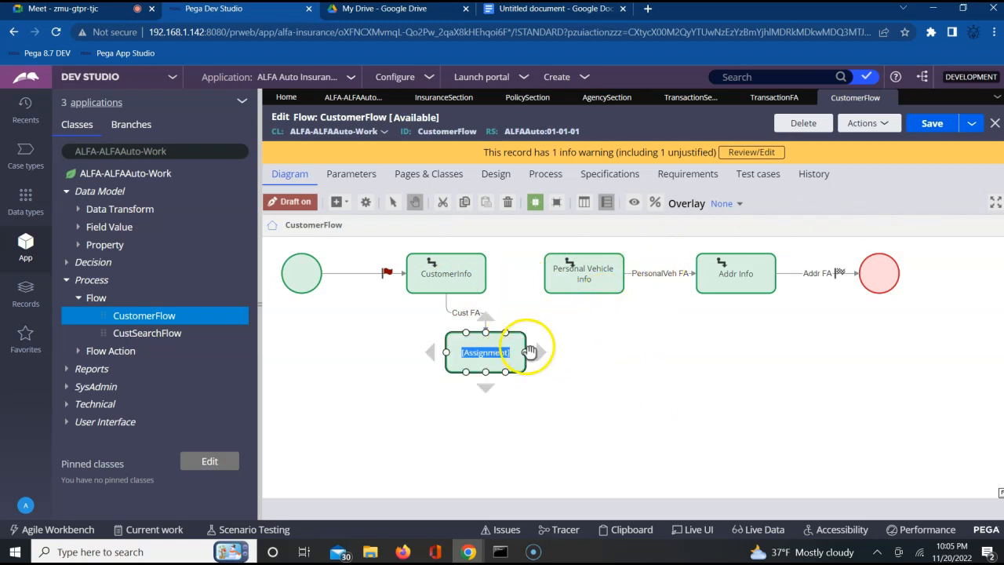
drag(528, 349, 544, 273)
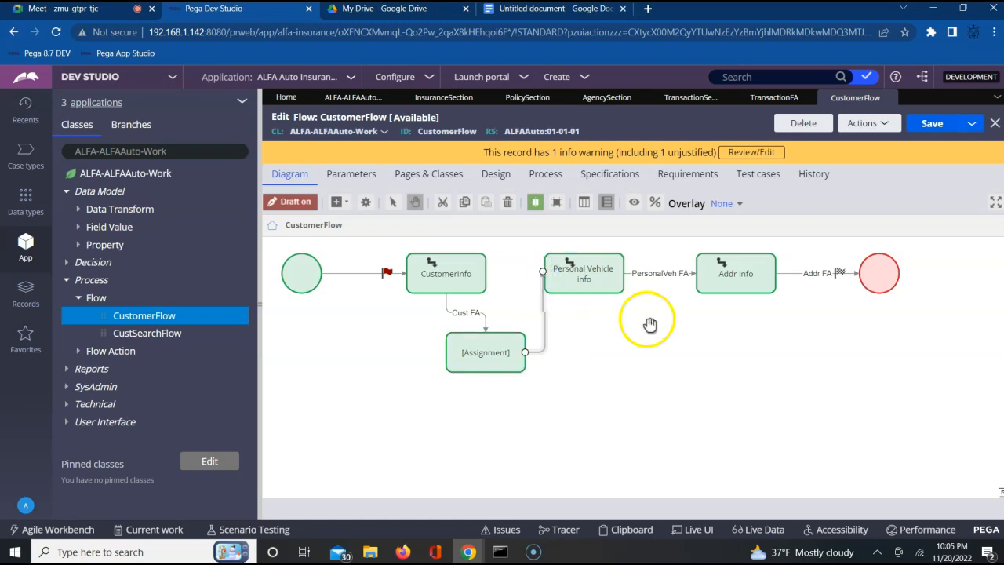
Step: Shift the end shape, Addr Info and Personal Vehicle info to the right to make room after CustomerInfo
drag(883, 271, 975, 271)
drag(746, 275, 861, 287)
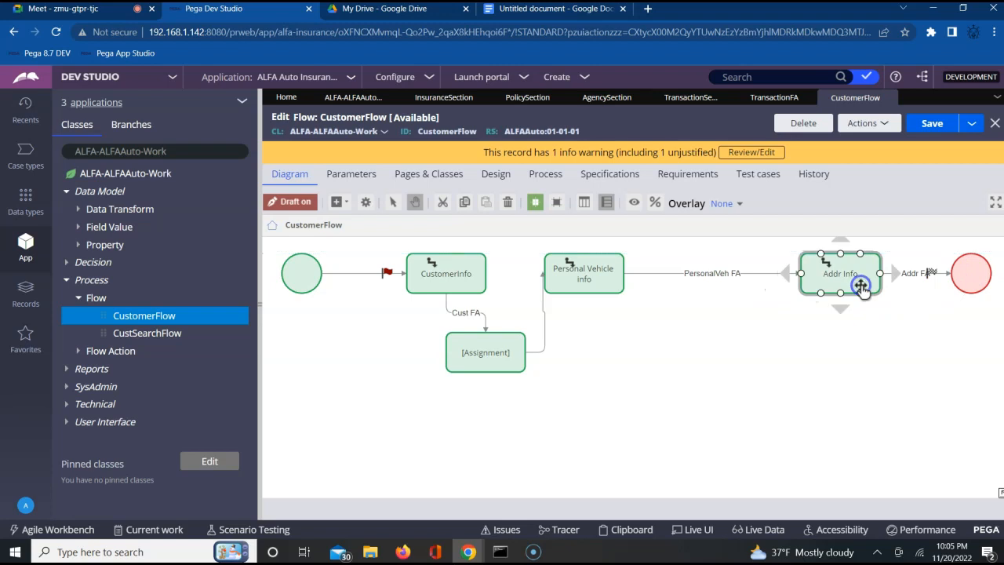
drag(619, 275, 728, 278)
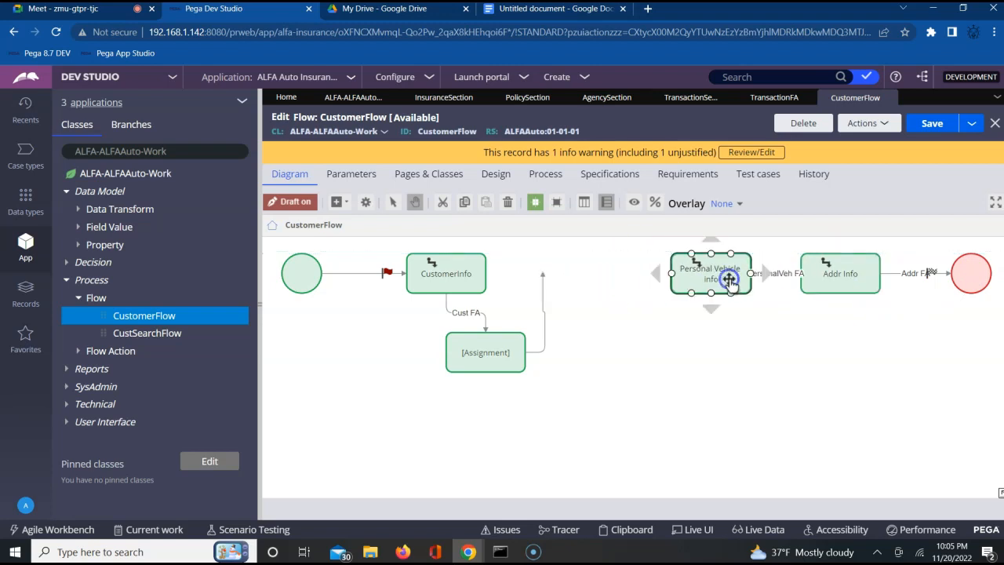
Step: Attach the new assignment's outgoing connector to Personal Vehicle info and place the assignment in line between CustomerInfo and Personal Vehicle info
click(543, 279)
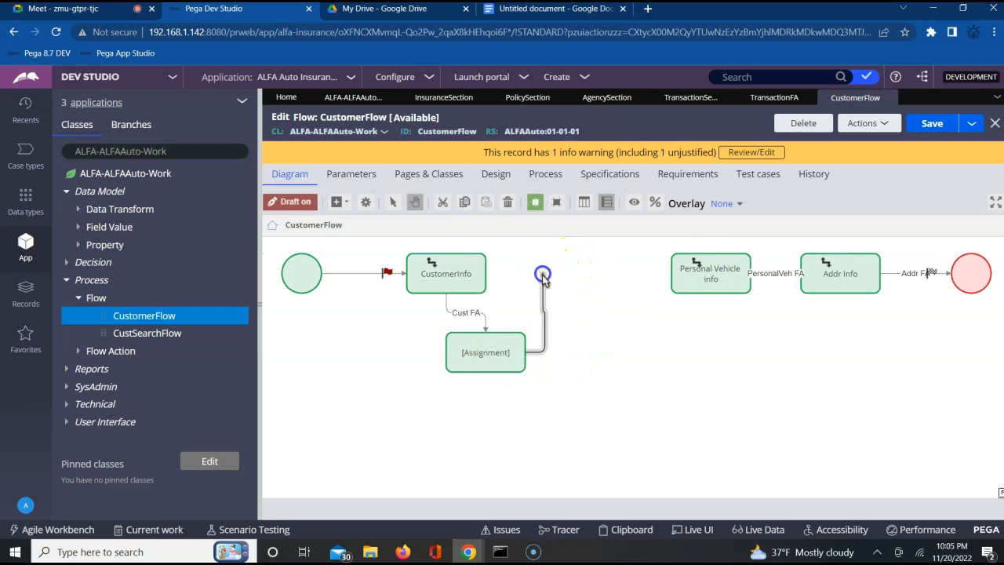
click(542, 284)
drag(545, 278, 673, 279)
drag(463, 355, 581, 288)
click(620, 353)
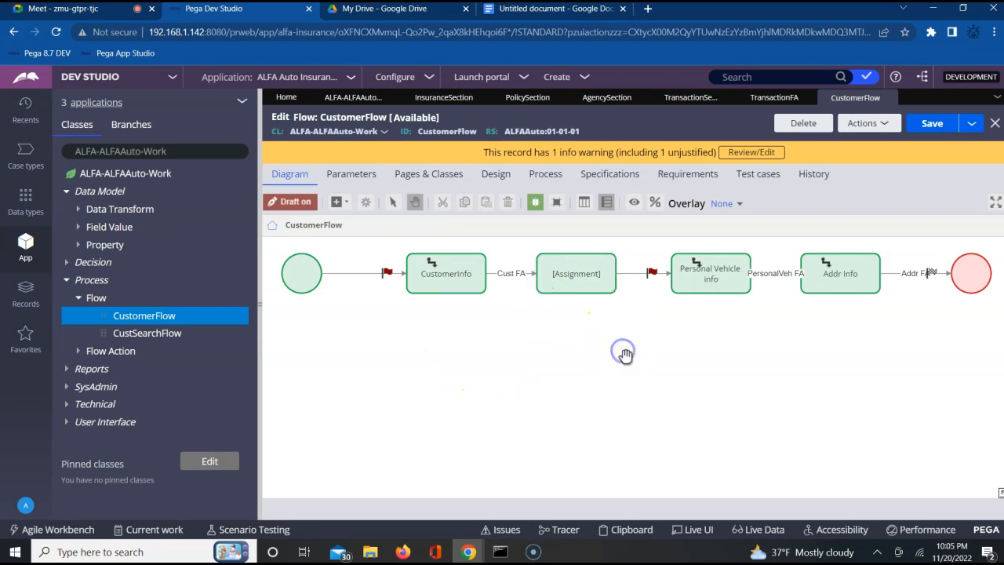
Step: Rename the new assignment as Tran Info and submit its properties
click(579, 274)
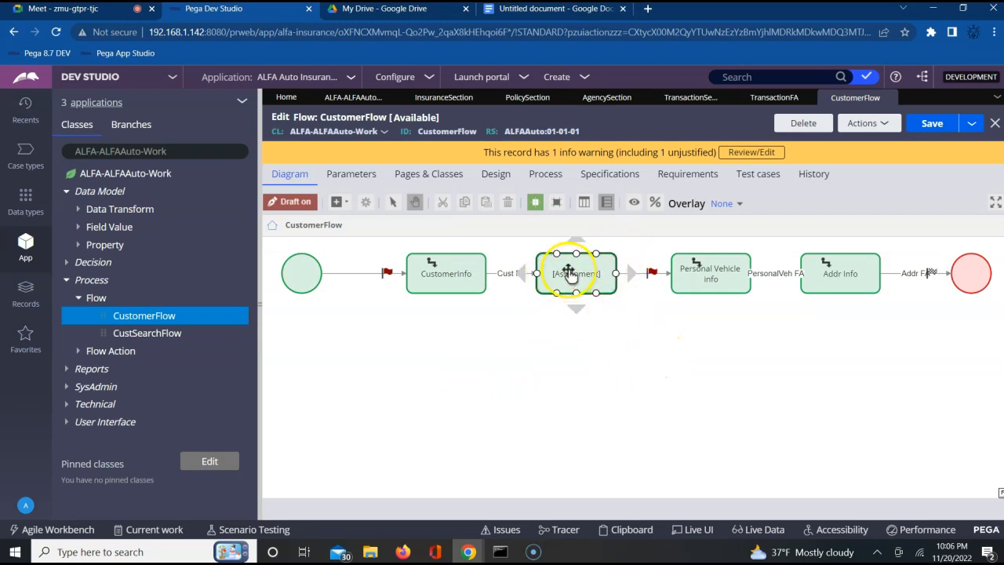
double_click(570, 275)
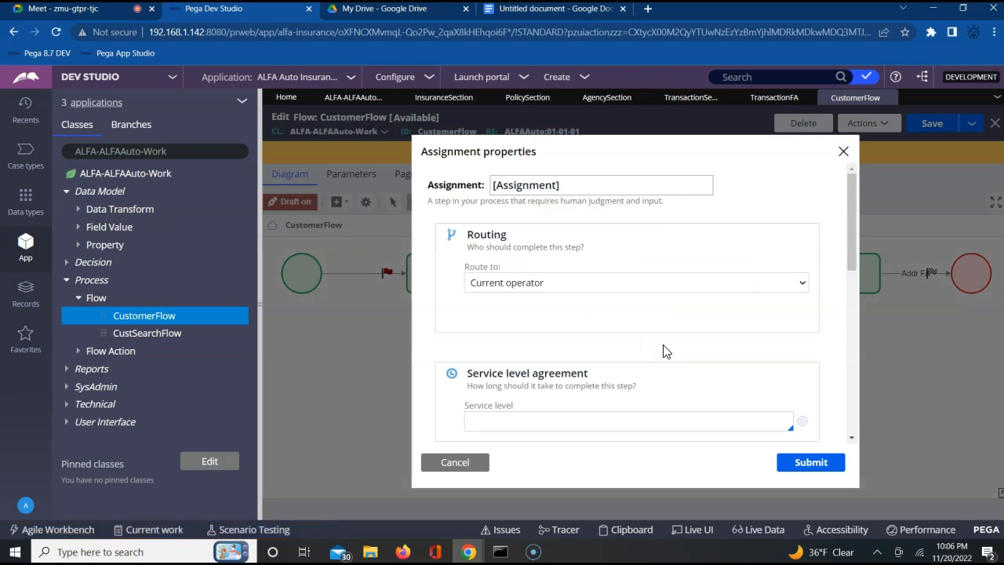
double_click(533, 182)
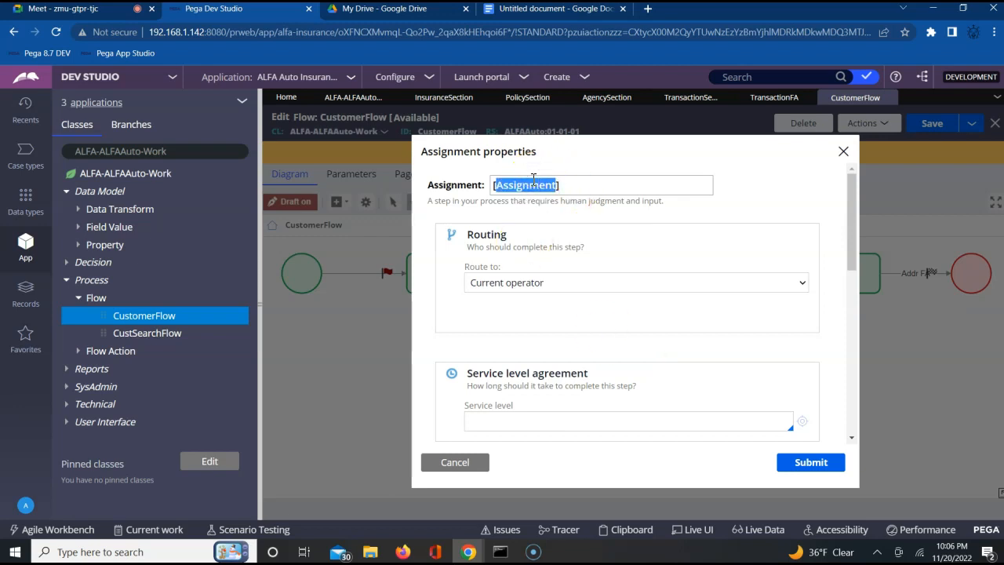
key(BackSpace)
key(Delete)
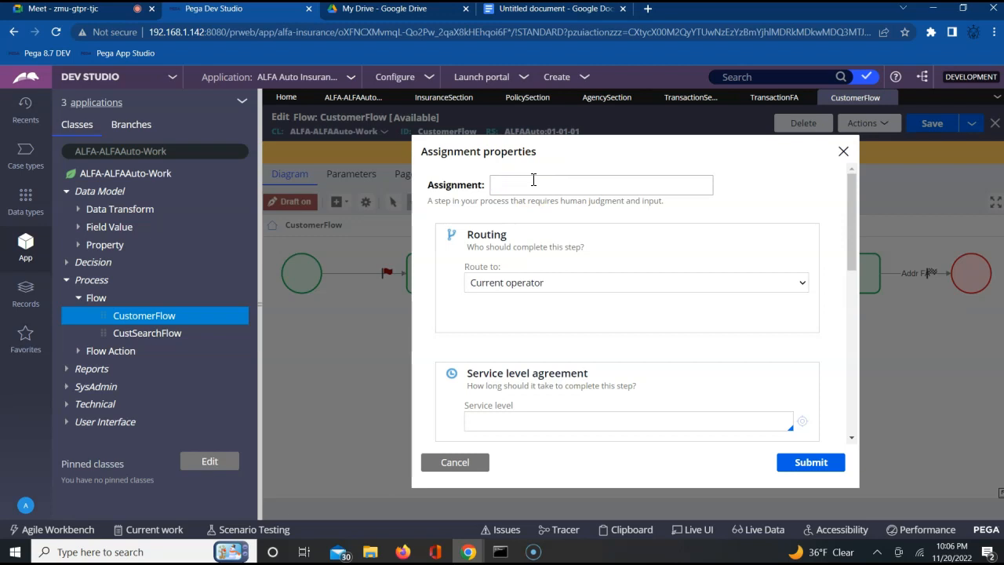
text(Tran Info)
click(807, 470)
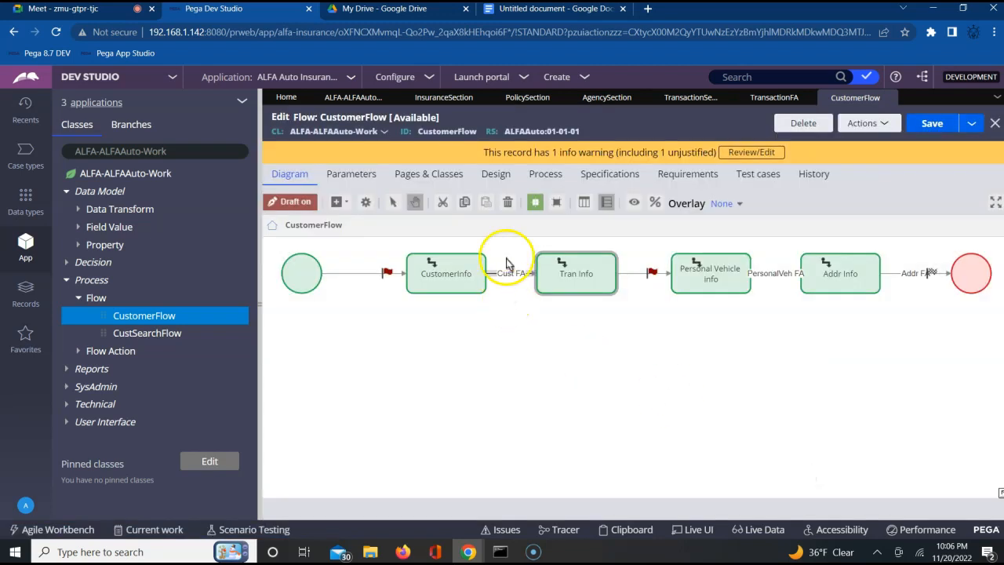
Step: Assign the TransactionFA flow action to the connector between Tran Info and Personal Vehicle info
click(644, 274)
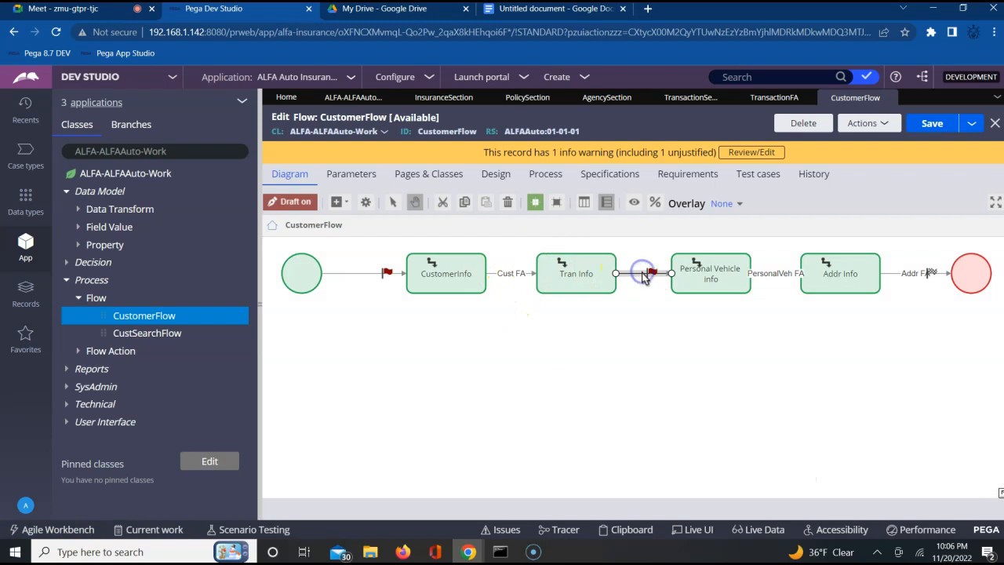
double_click(644, 273)
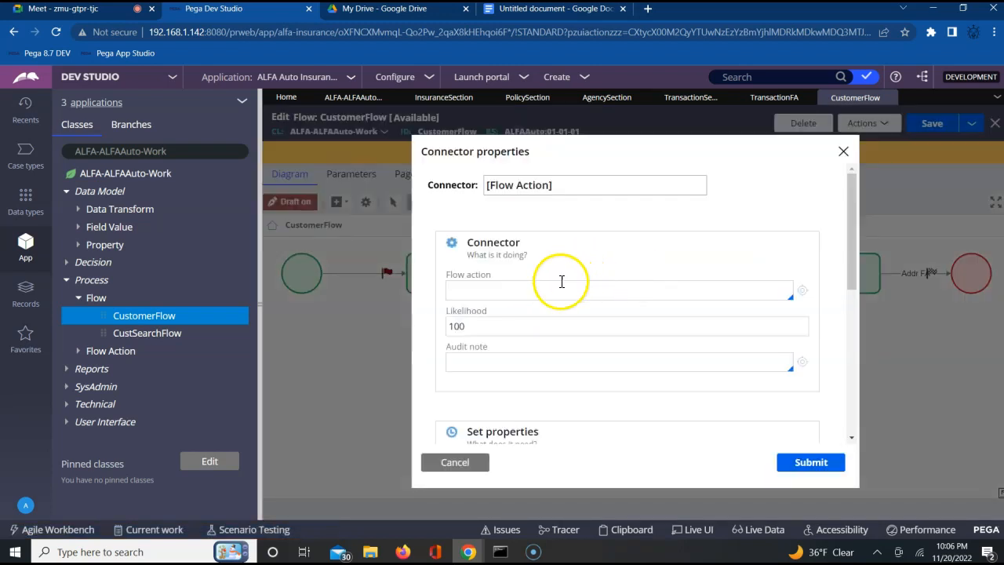
click(548, 292)
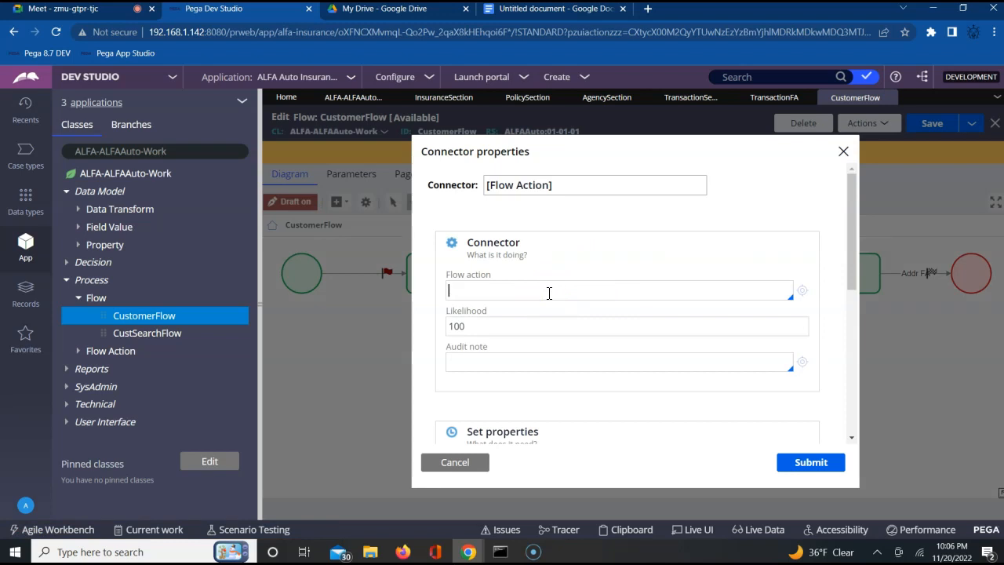
key(Down)
key(Down)
key(Down)
key(Down)
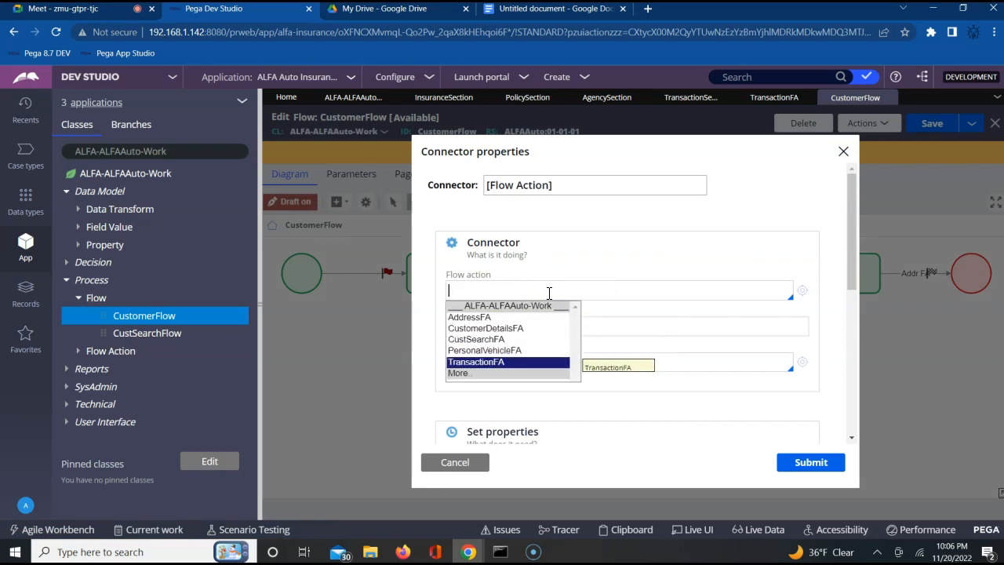
click(496, 365)
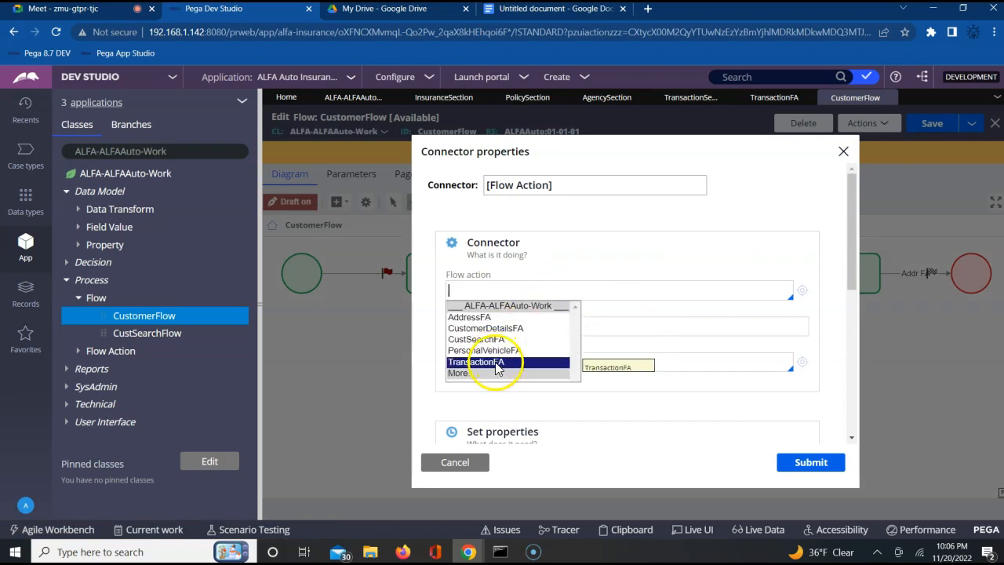
Step: Name the connector Tran FA and submit its properties
click(549, 188)
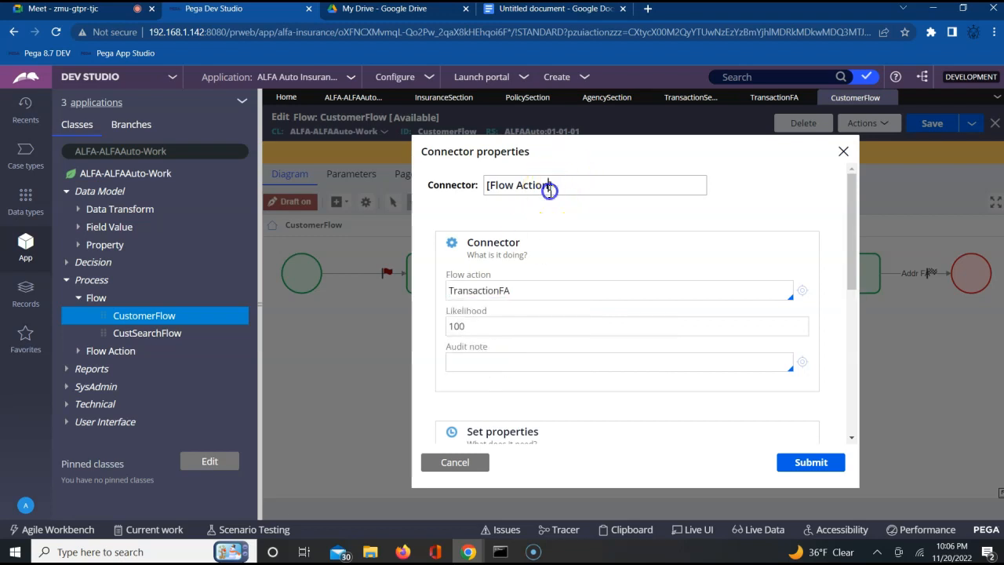
triple_click(549, 188)
text(T)
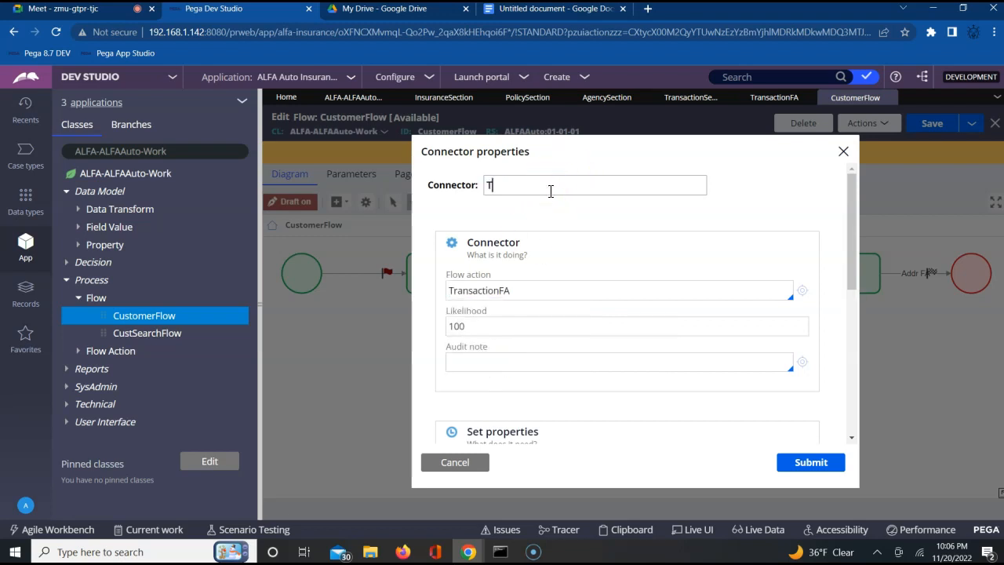
text(ran FA)
click(810, 463)
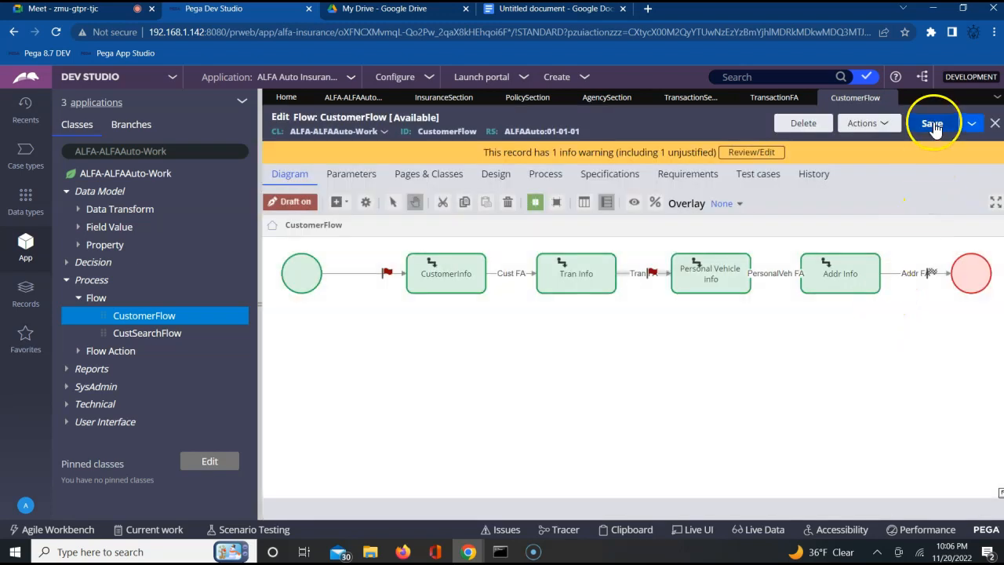
Step: Save CustomerFlow and run it as a new case
click(933, 127)
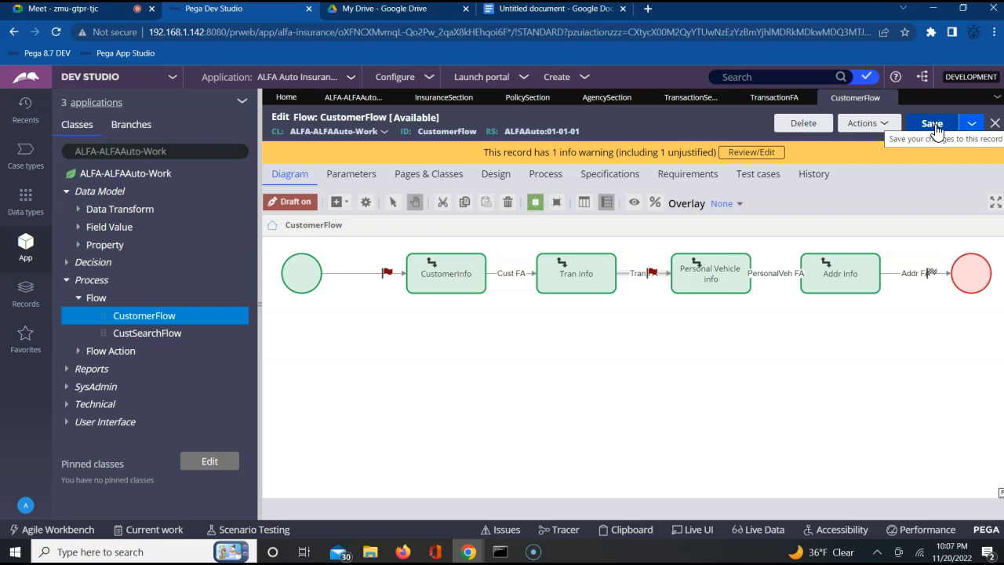
click(935, 127)
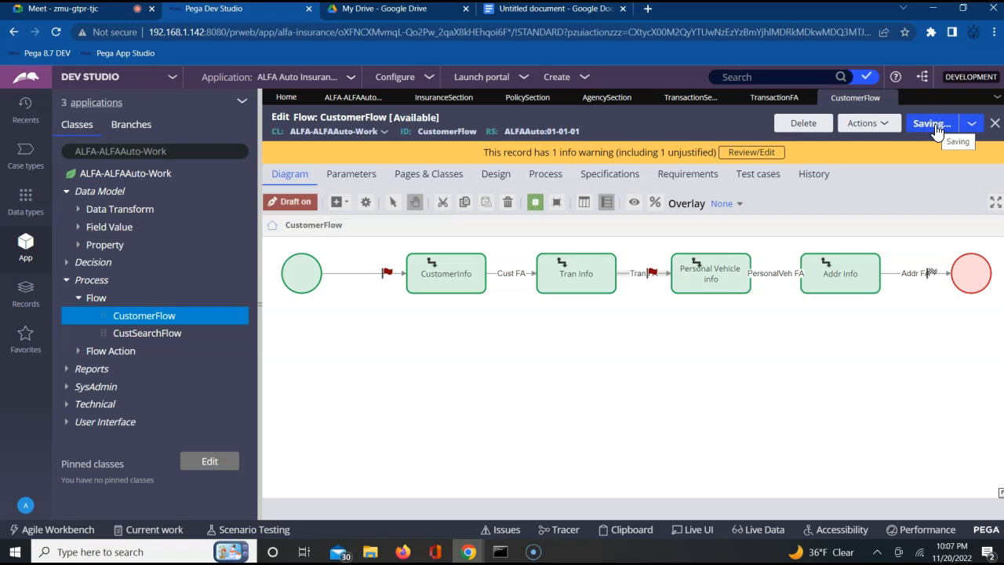
click(878, 127)
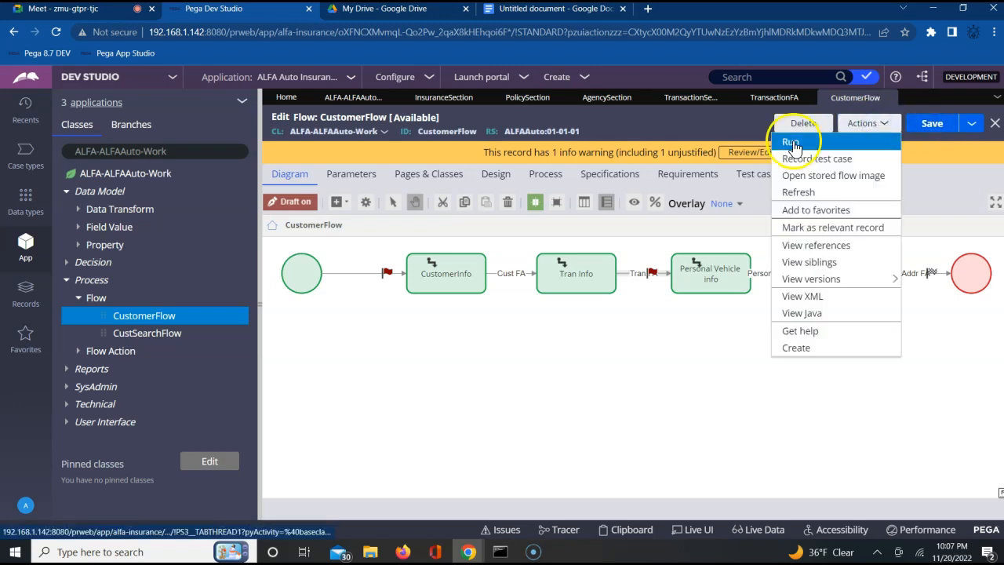
click(793, 141)
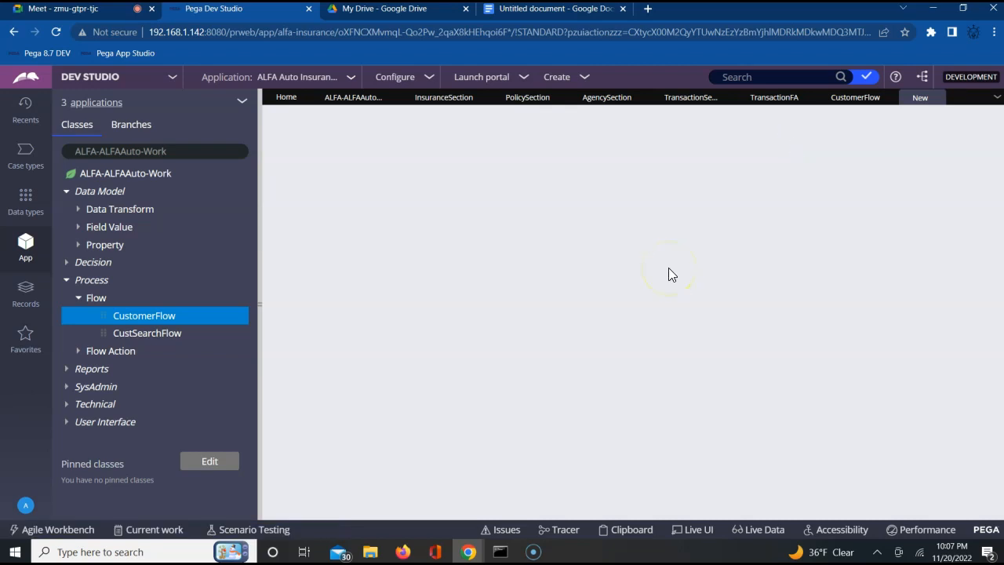
Step: Submit the CustomerDetailsFA form with its fields left blank to reach the transaction step
click(553, 194)
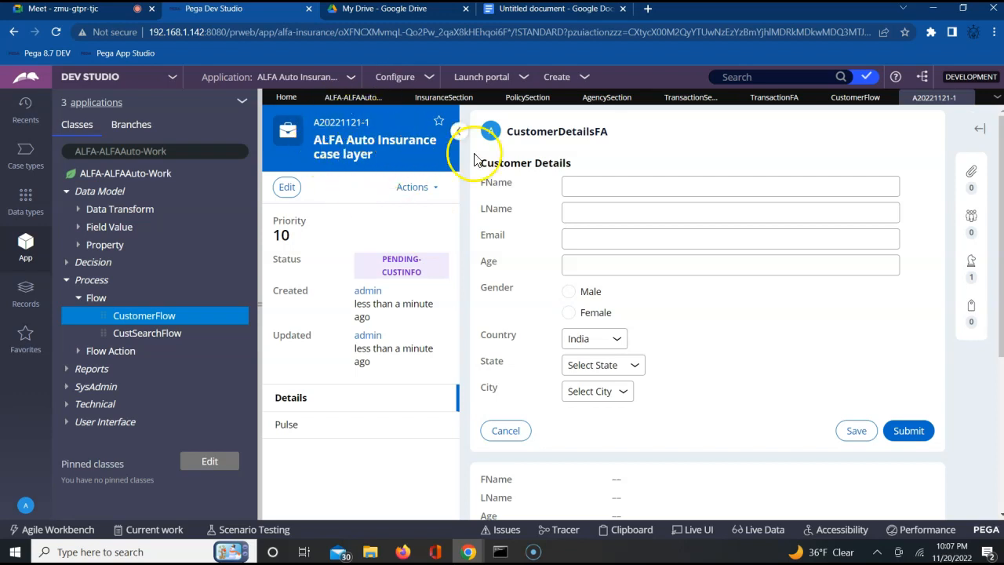
click(577, 184)
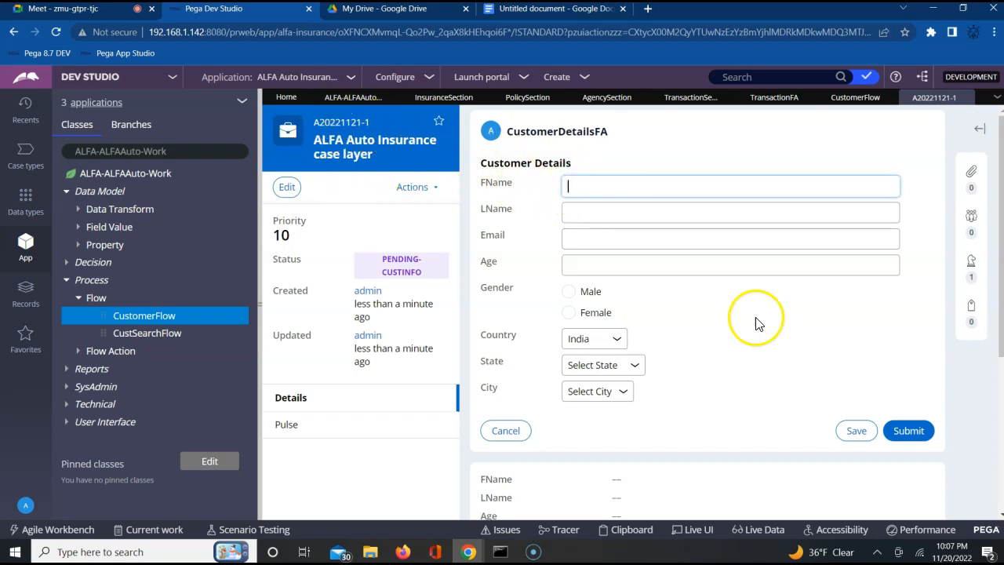
click(903, 429)
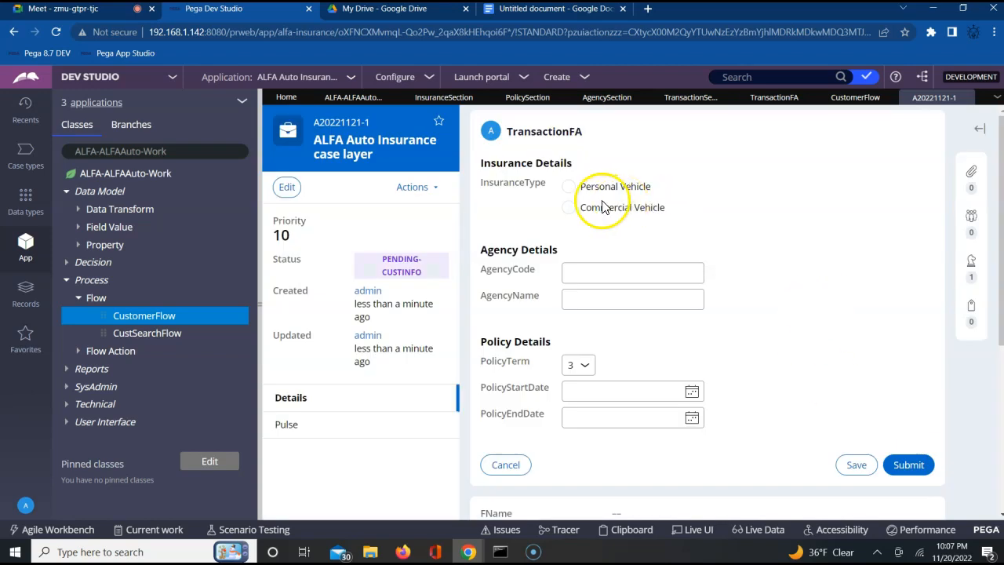
Step: Choose Personal Vehicle as the insurance type and enter 1235 as the agency code
click(568, 187)
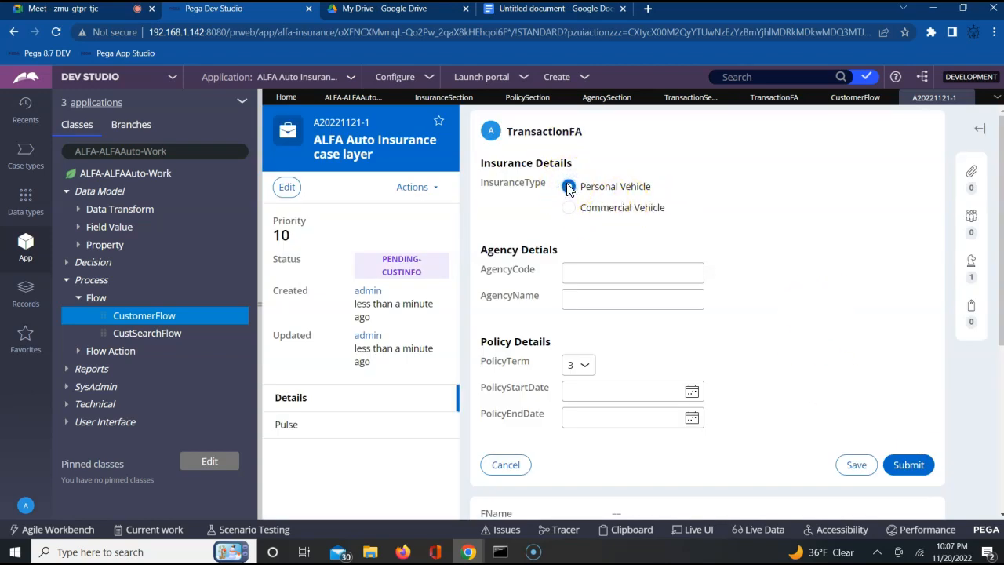
click(578, 277)
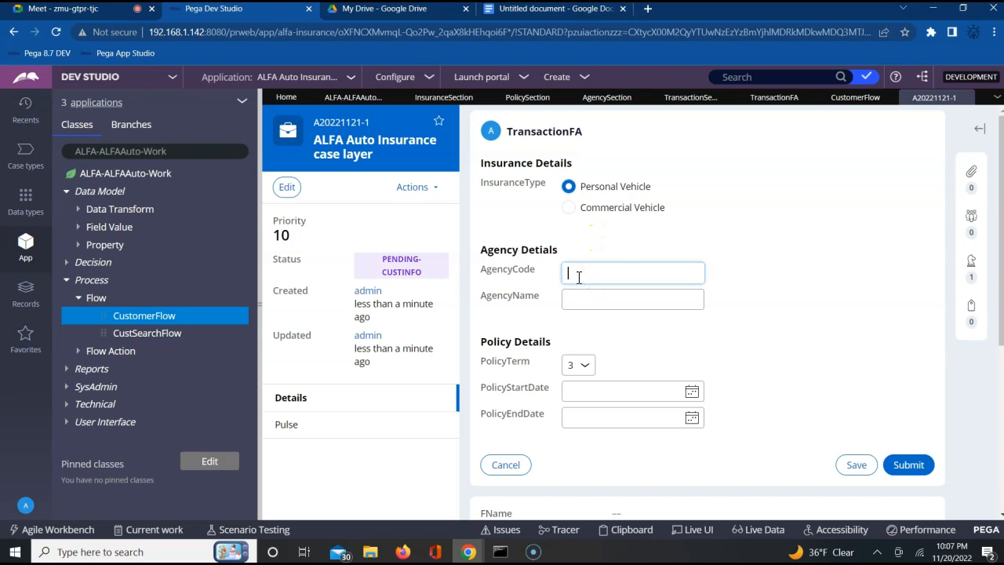
text(m)
key(BackSpace)
text(1285)
key(Tab)
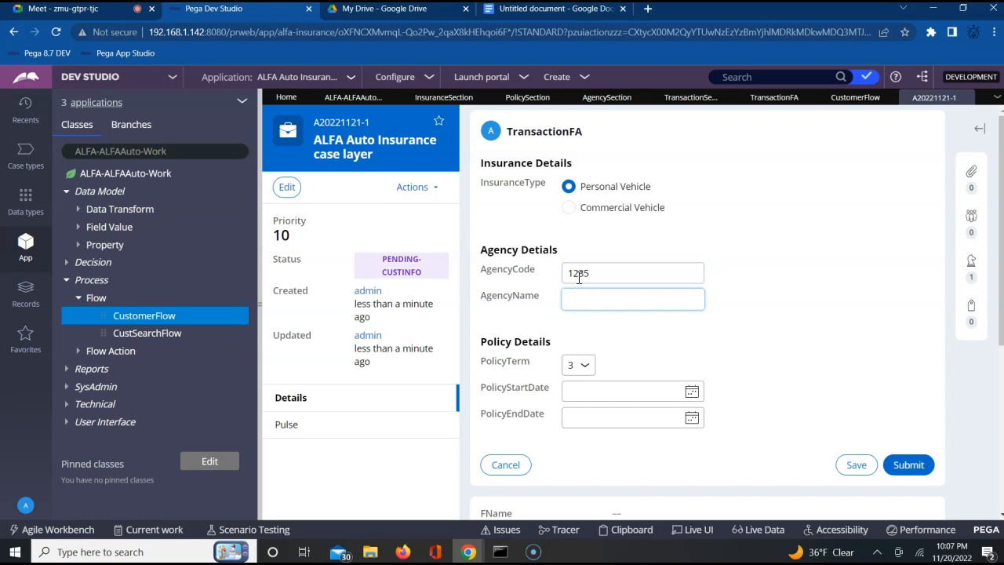
Step: Fill in the agency name in the agency details
text(mandip)
key(BackSpace)
key(BackSpace)
key(BackSpace)
text(ju)
key(Tab)
Step: Set the policy term to 5 and the policy start date to 11/21/2022
click(580, 367)
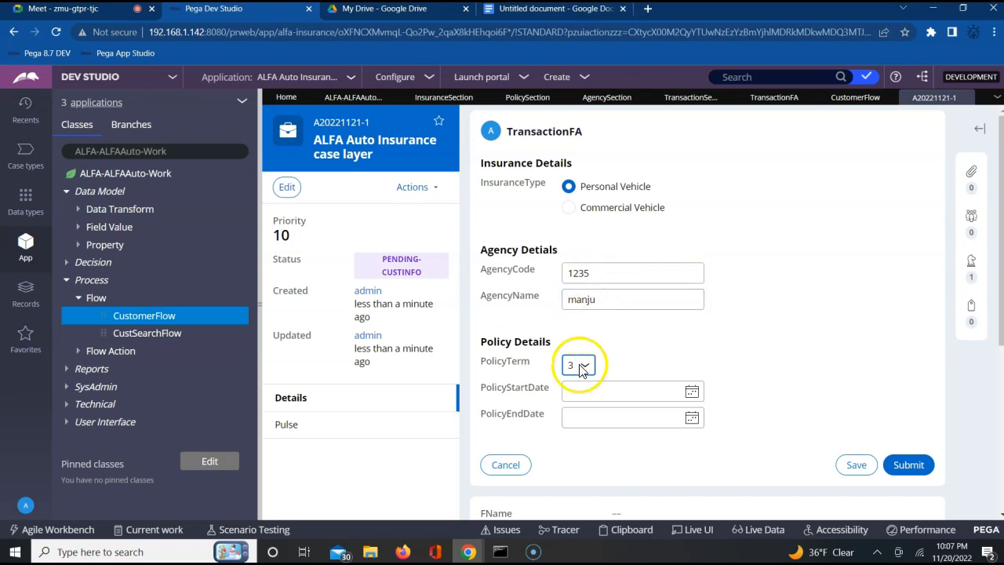
click(570, 402)
click(693, 392)
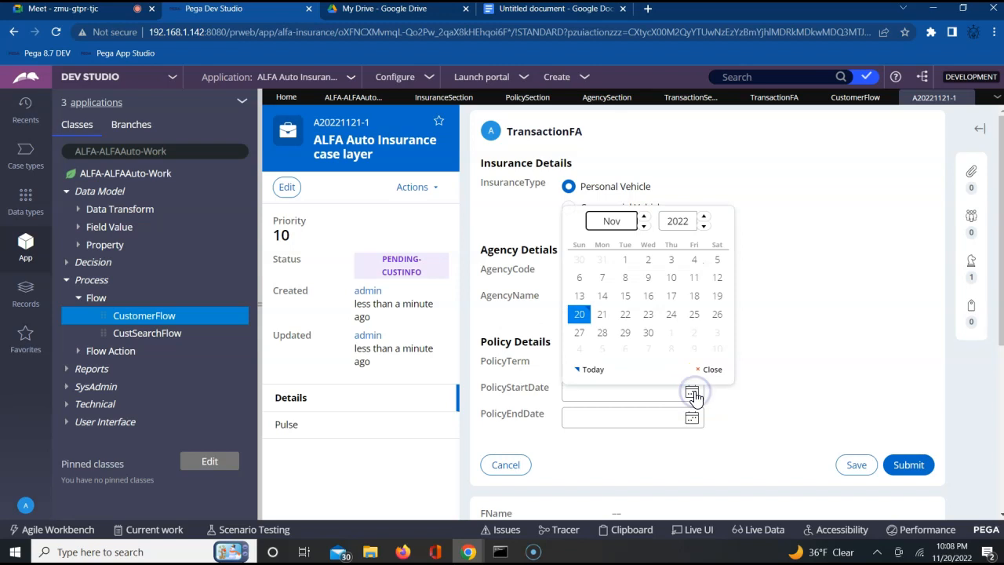
click(600, 314)
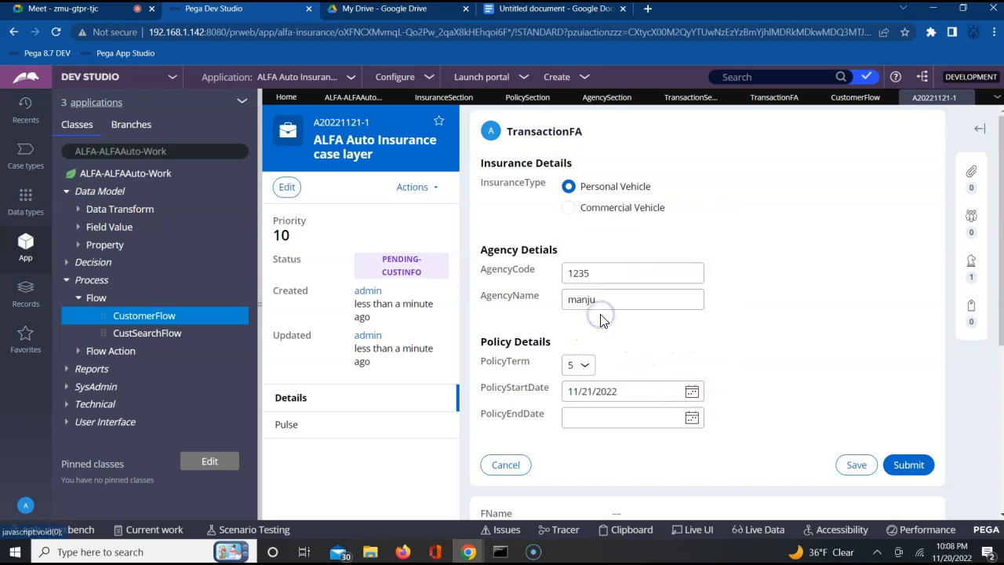
Step: Set the policy end date to 11/11/2027
click(692, 420)
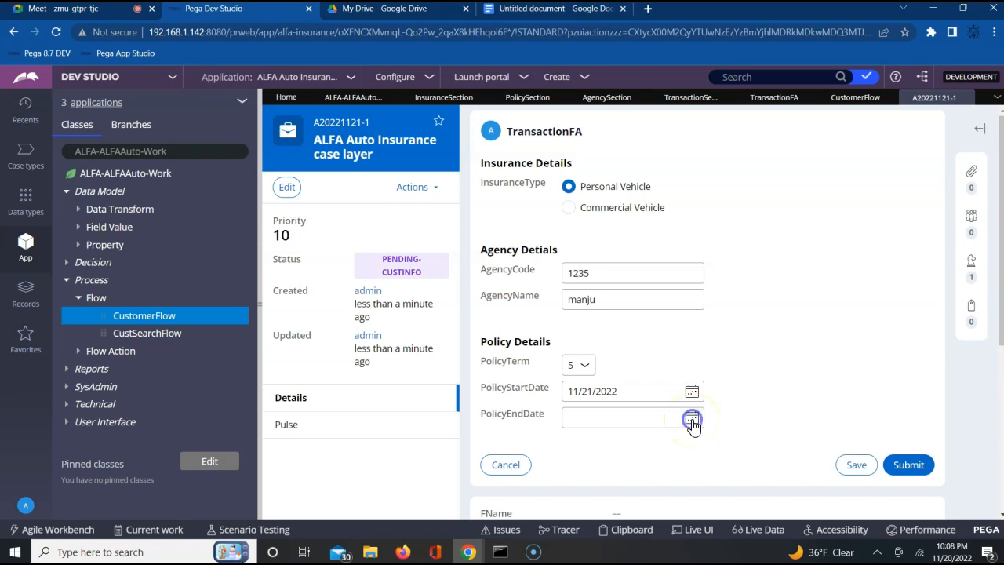
click(703, 264)
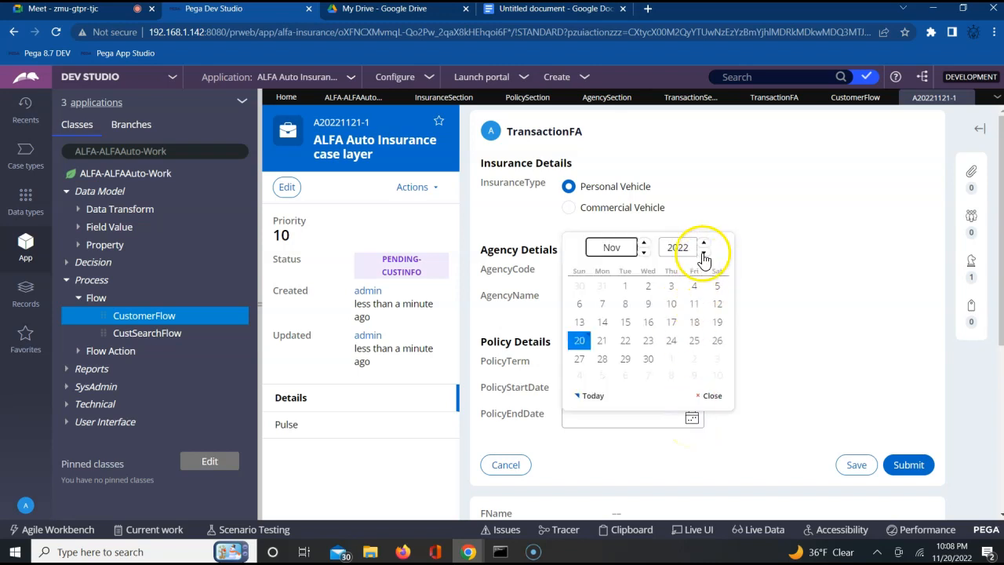
click(703, 253)
click(703, 252)
click(704, 252)
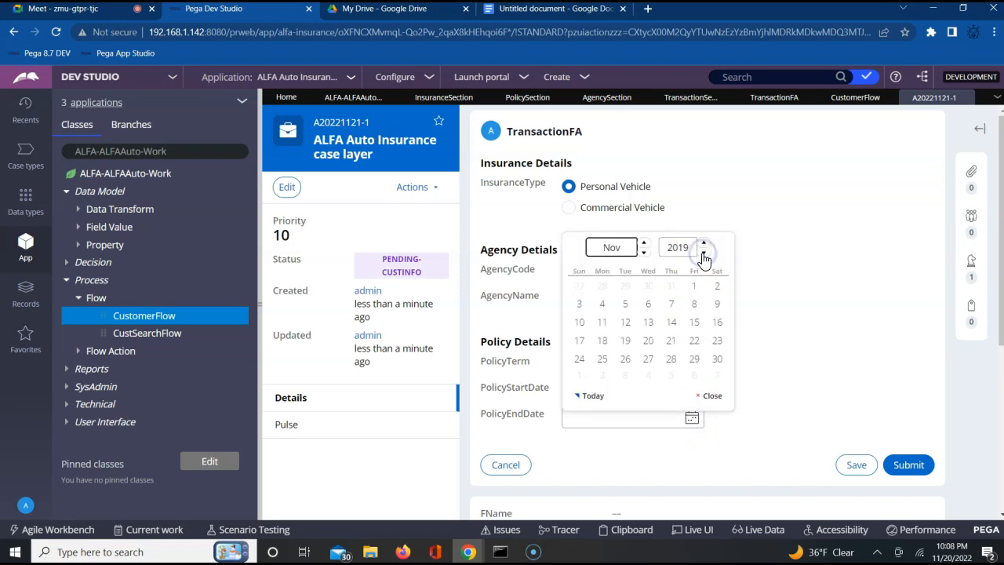
click(704, 243)
click(704, 244)
click(705, 244)
click(704, 243)
click(705, 243)
click(704, 244)
click(704, 244)
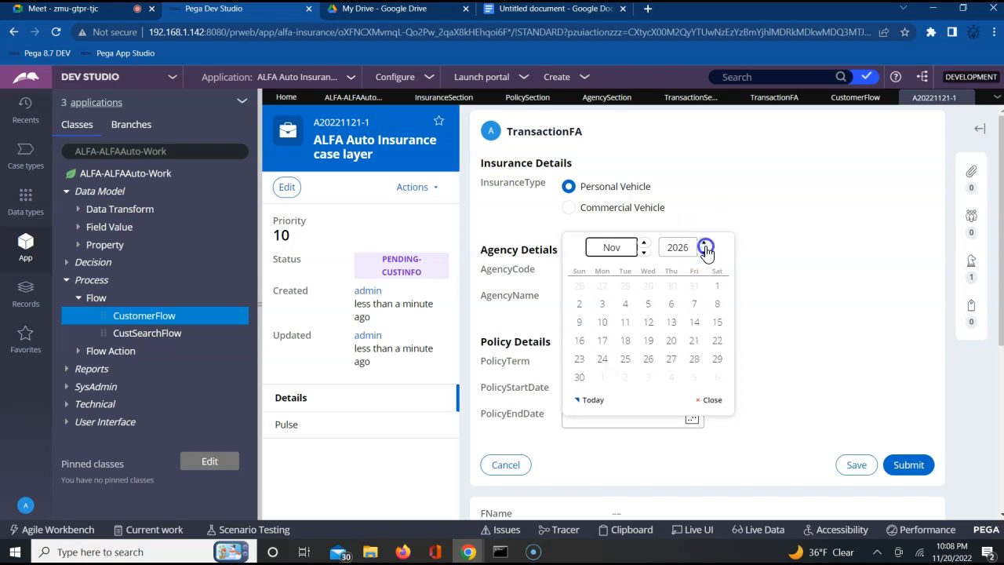
click(704, 244)
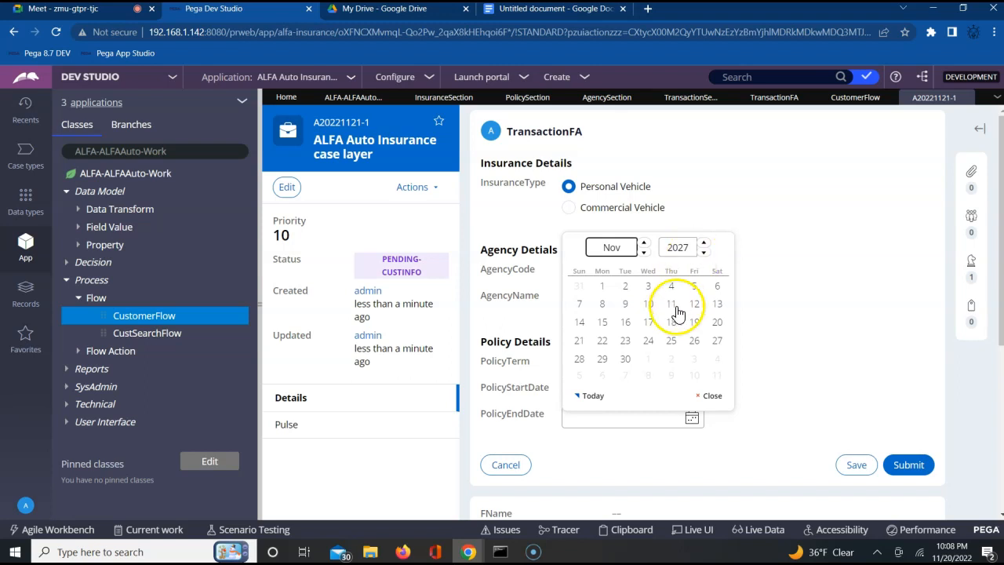
click(672, 312)
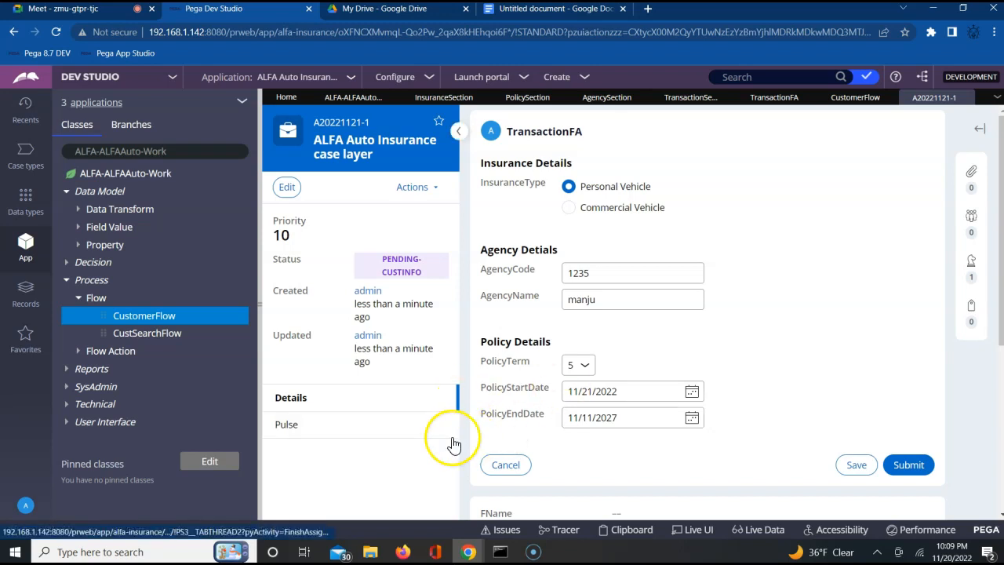
Step: Expand the properties of ALFA-ALFAAuto-Work as far as the policy date and term properties
click(78, 245)
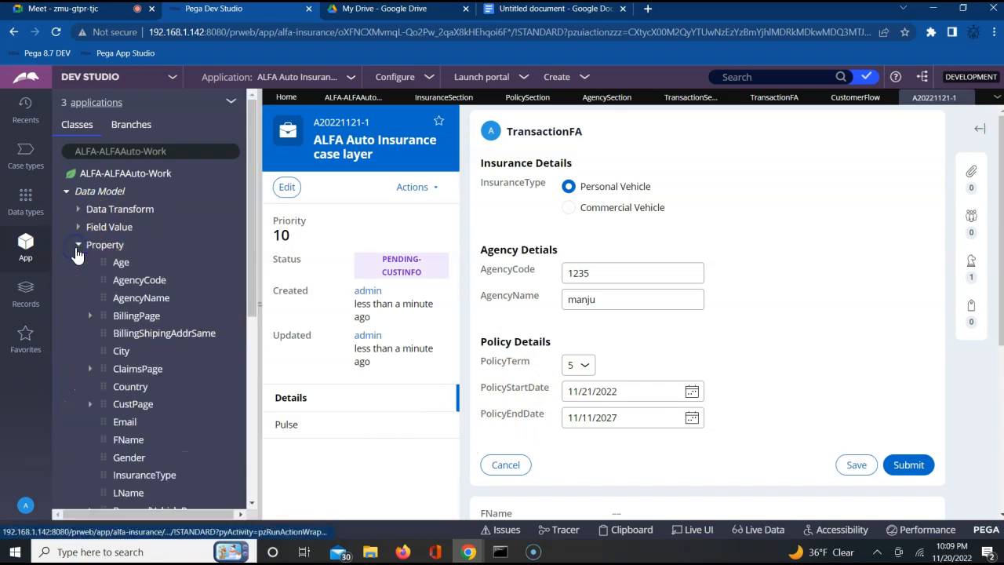
click(250, 500)
click(251, 501)
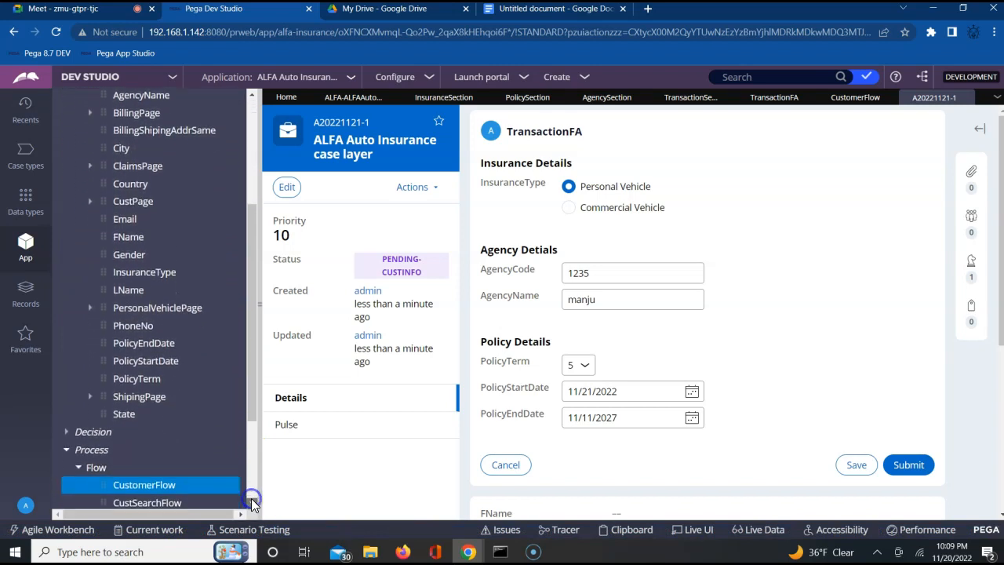
Step: Switch to the Google Docs notes to review the declare expression target and source properties, and return to Pega Dev Studio
click(558, 9)
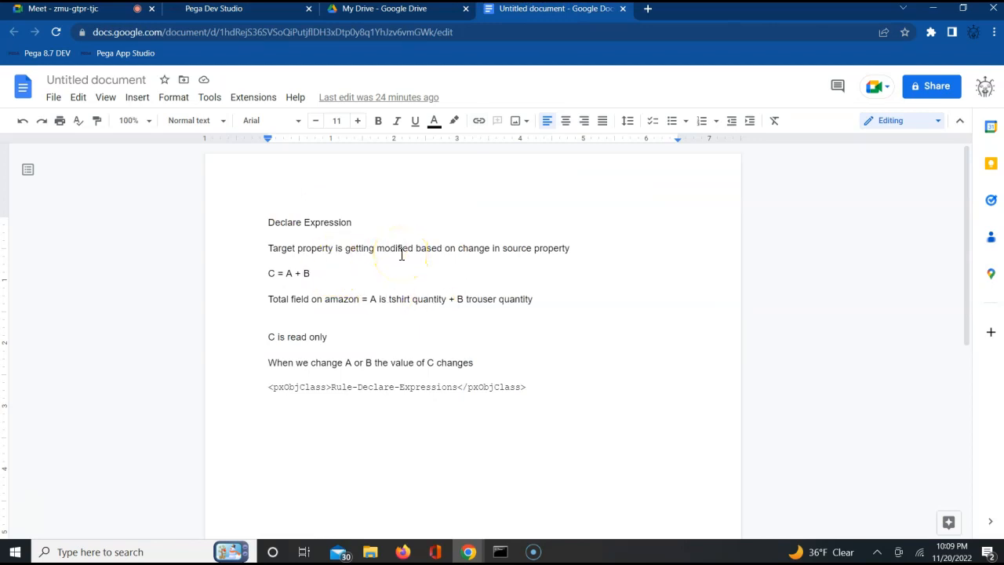
click(225, 11)
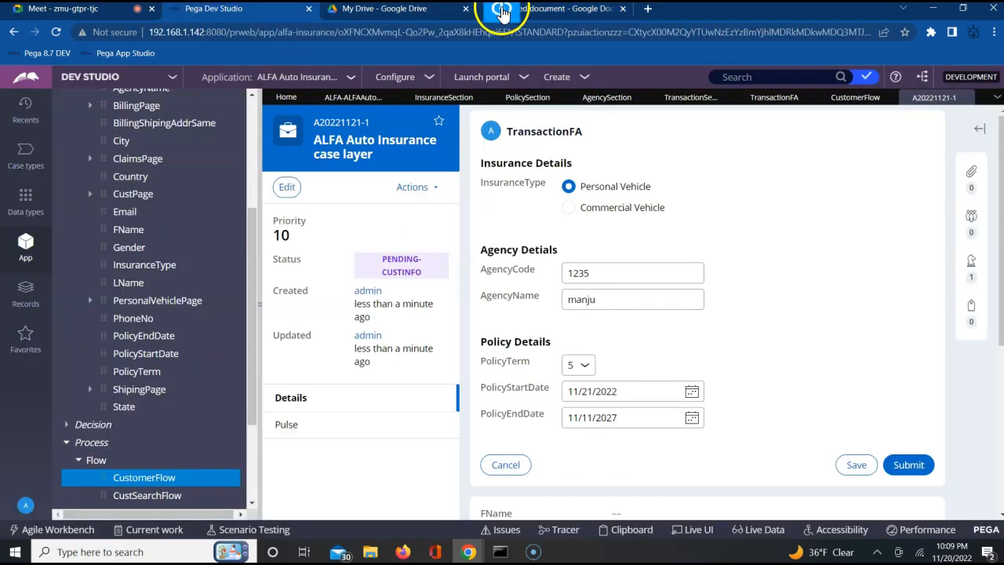
click(556, 11)
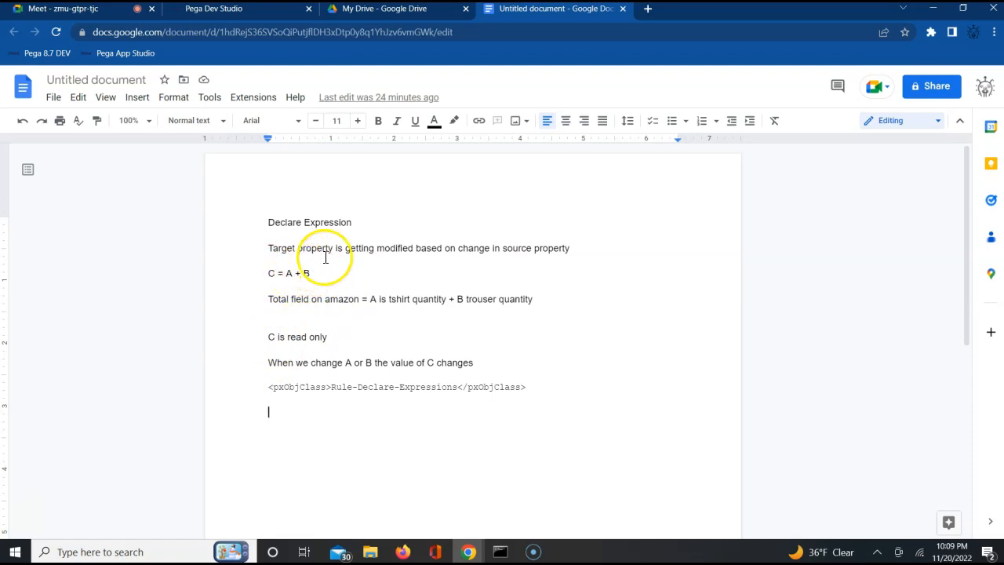
click(253, 10)
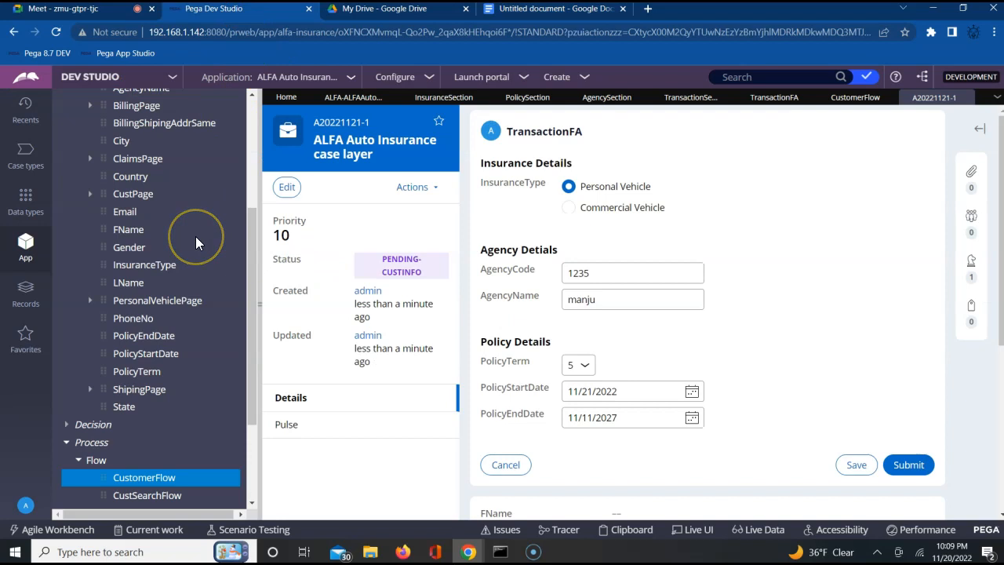
right_click(151, 345)
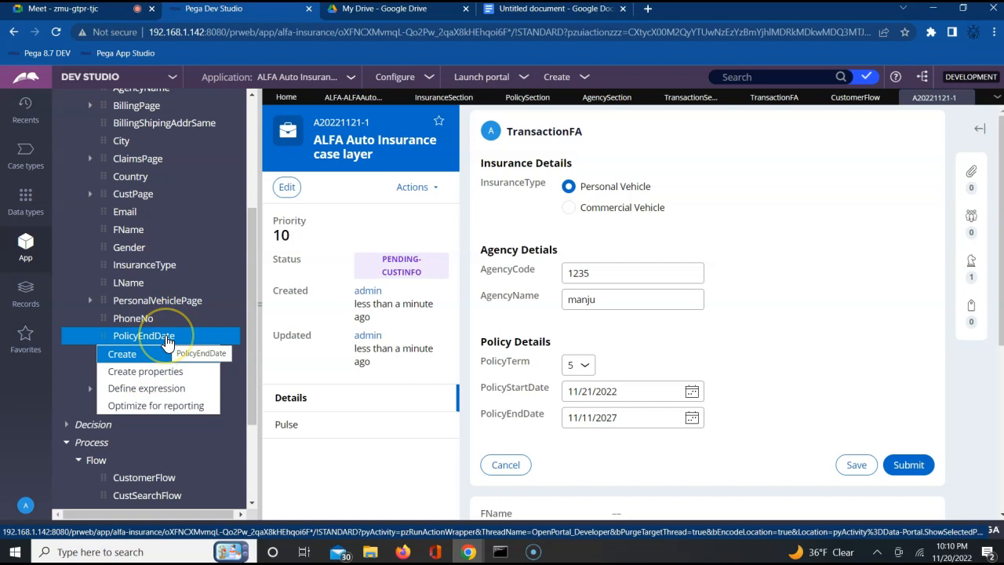
click(151, 390)
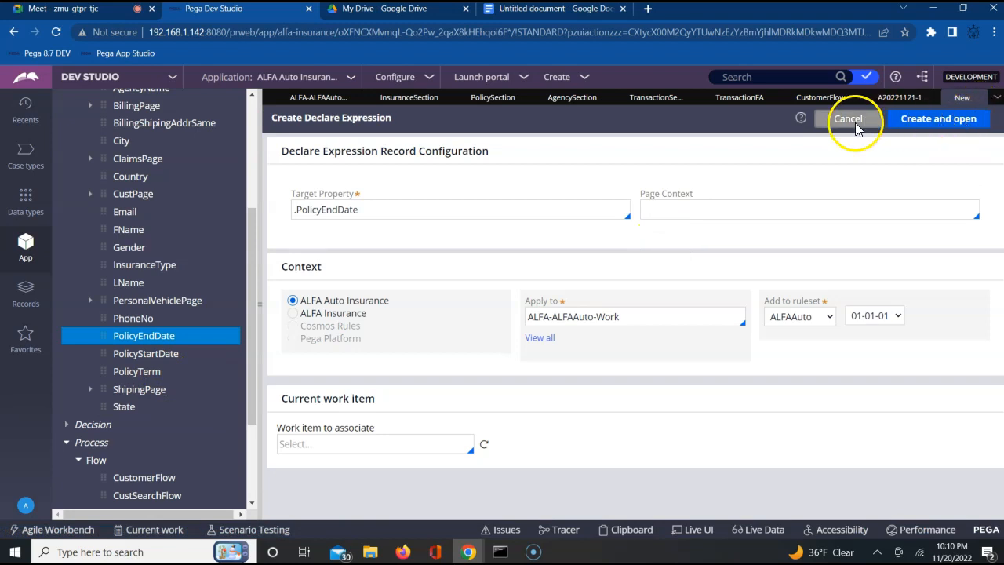
click(848, 119)
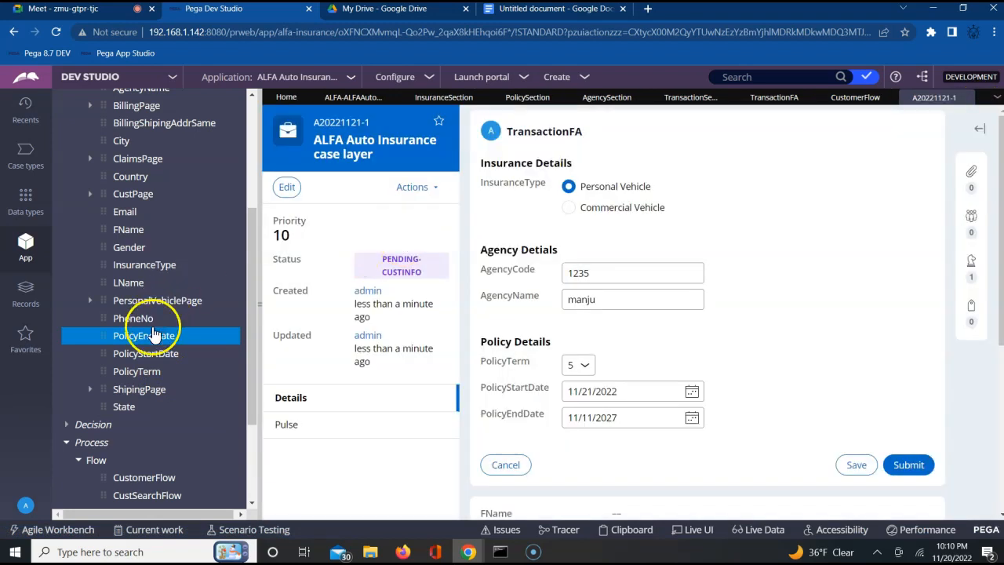
Step: Define a declare expression for PolicyEndDate in ALFA-ALFAAuto-Work, in ruleset ALFAAuto 01-01-01, and open it
right_click(146, 344)
click(143, 392)
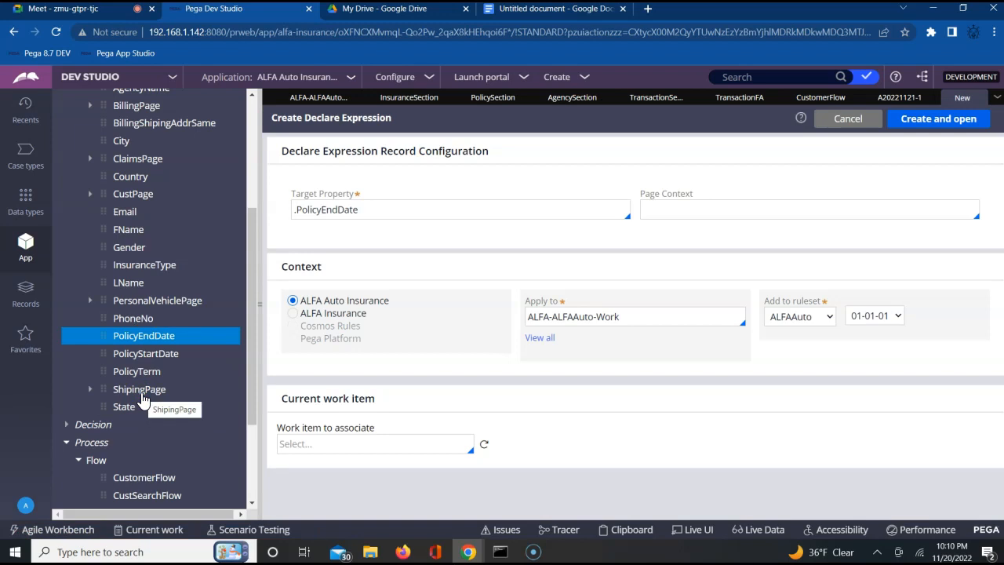
click(337, 211)
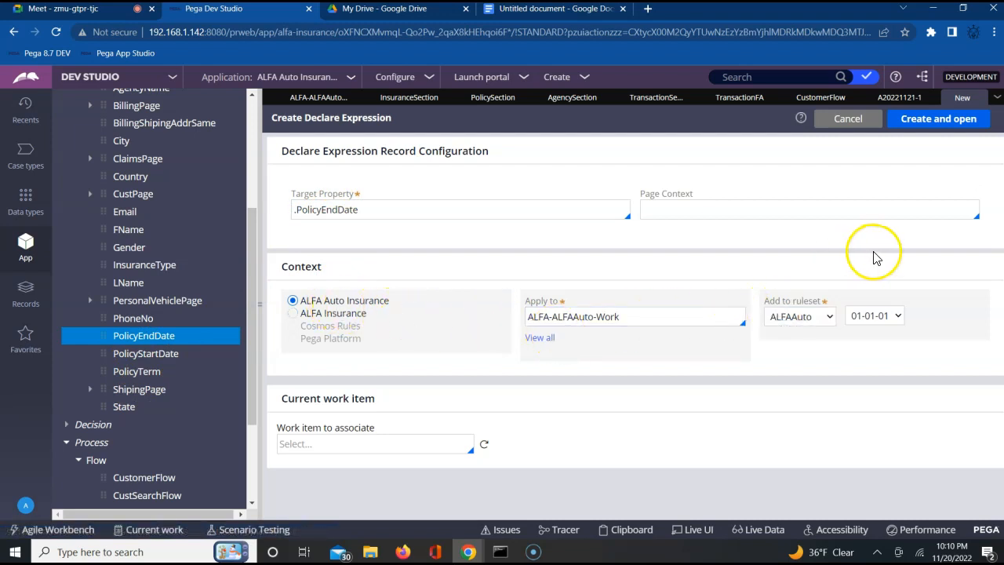
click(938, 118)
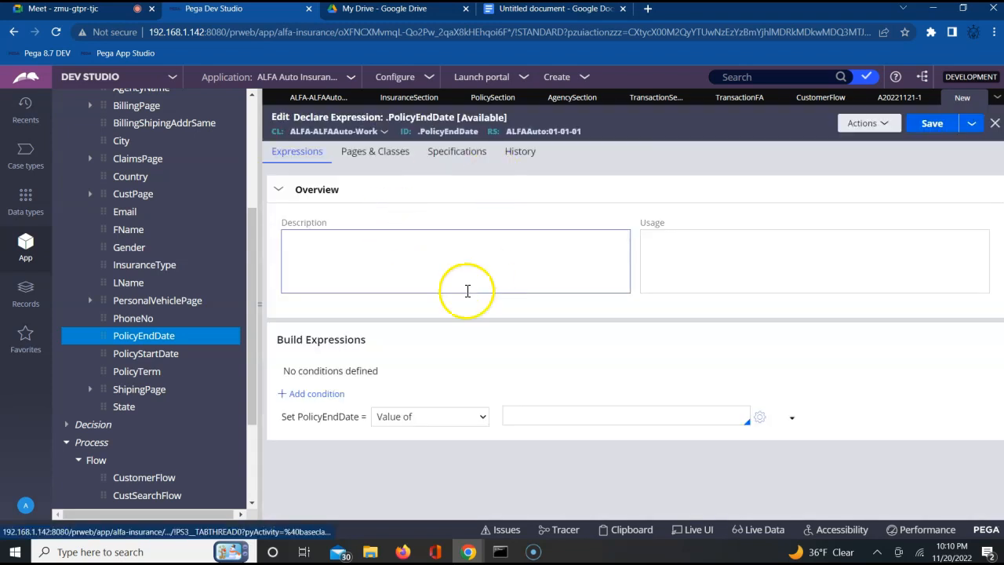
Step: Open the expression builder for the PolicyEndDate value and show its browsable functions and properties
click(385, 241)
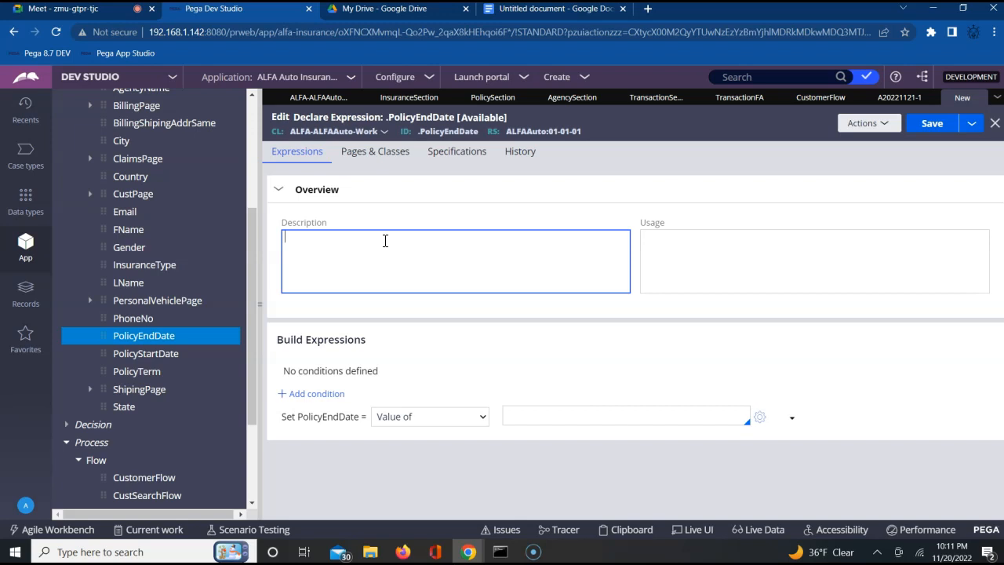
click(758, 419)
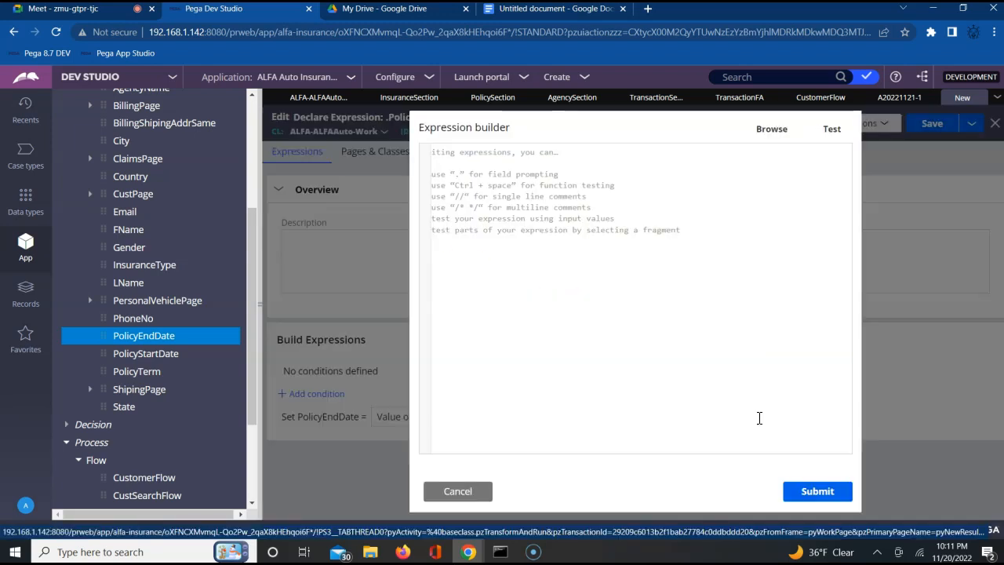
click(772, 127)
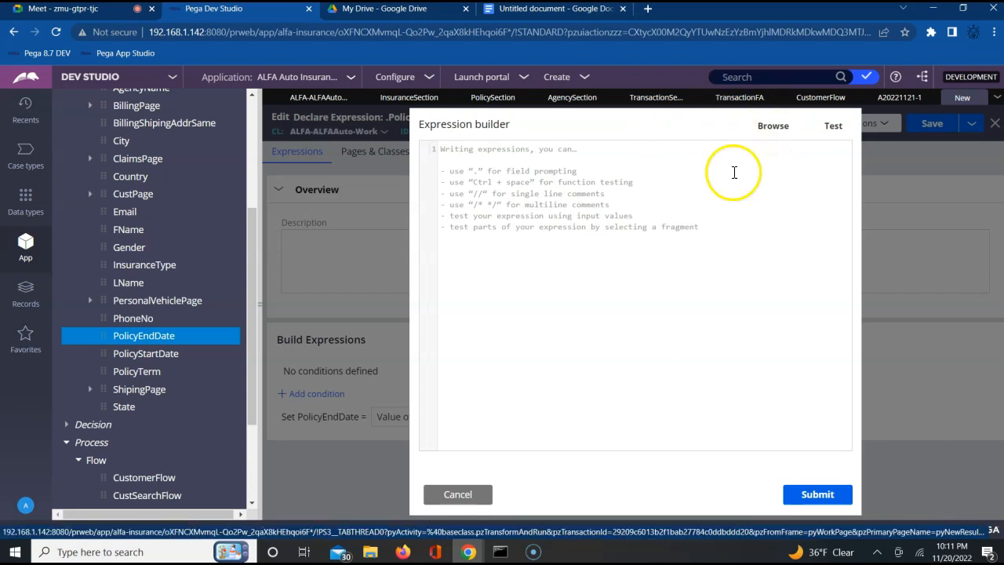
click(456, 506)
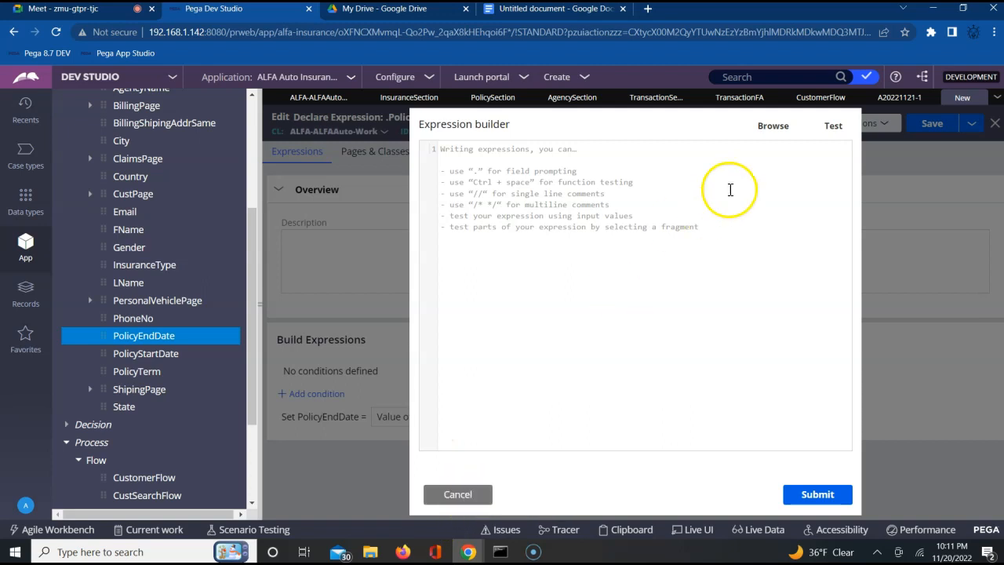
click(773, 128)
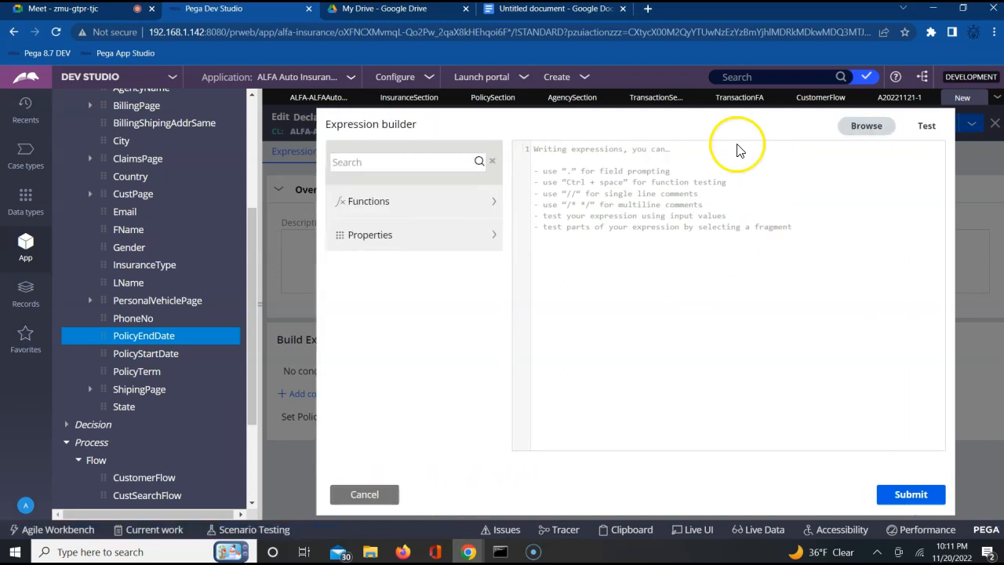
click(418, 162)
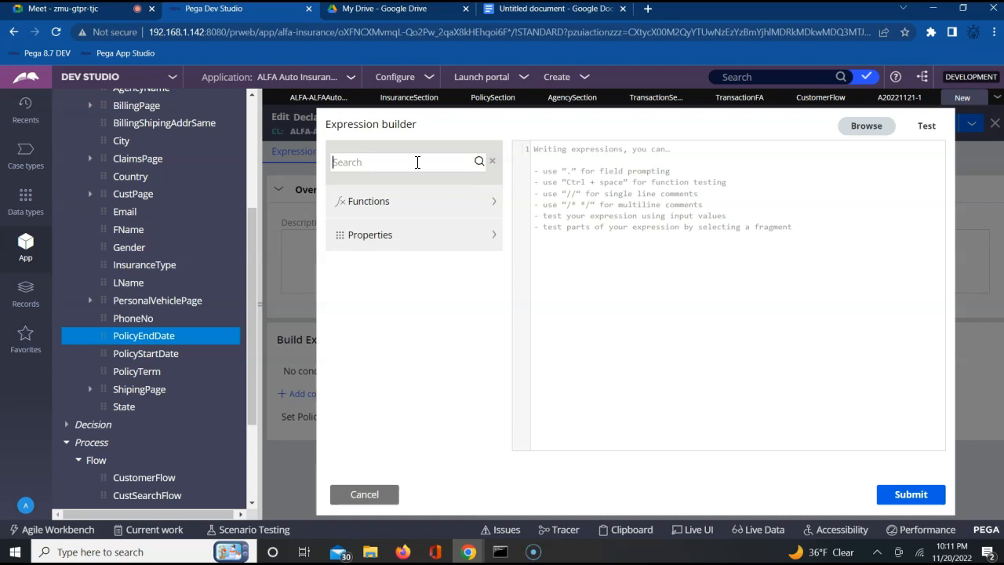
Step: Switch to the Google Docs notes and add the line "Based on term and startdate we need the end date value calculated." below the existing text
click(517, 9)
key(Return)
key(Return)
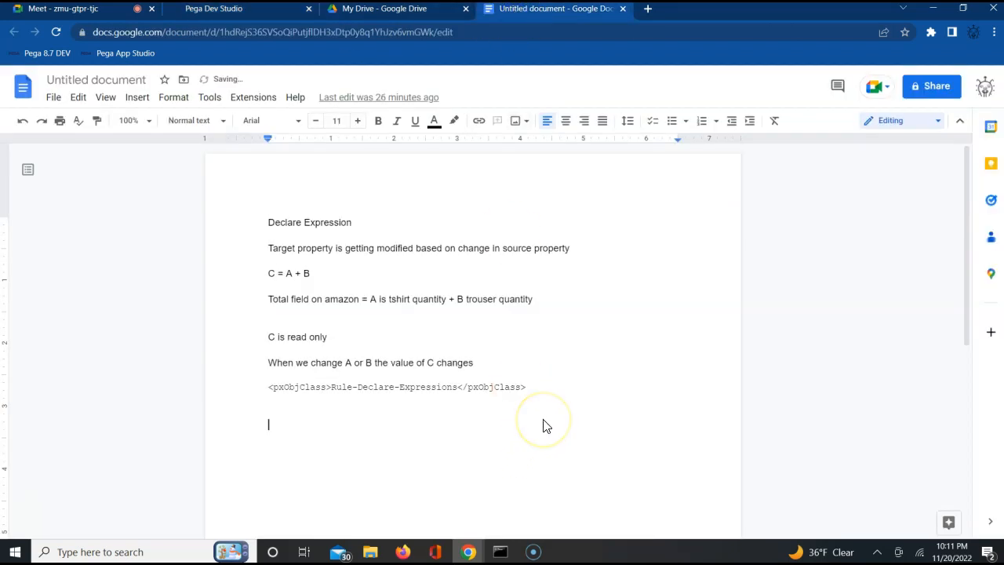
text(Based on)
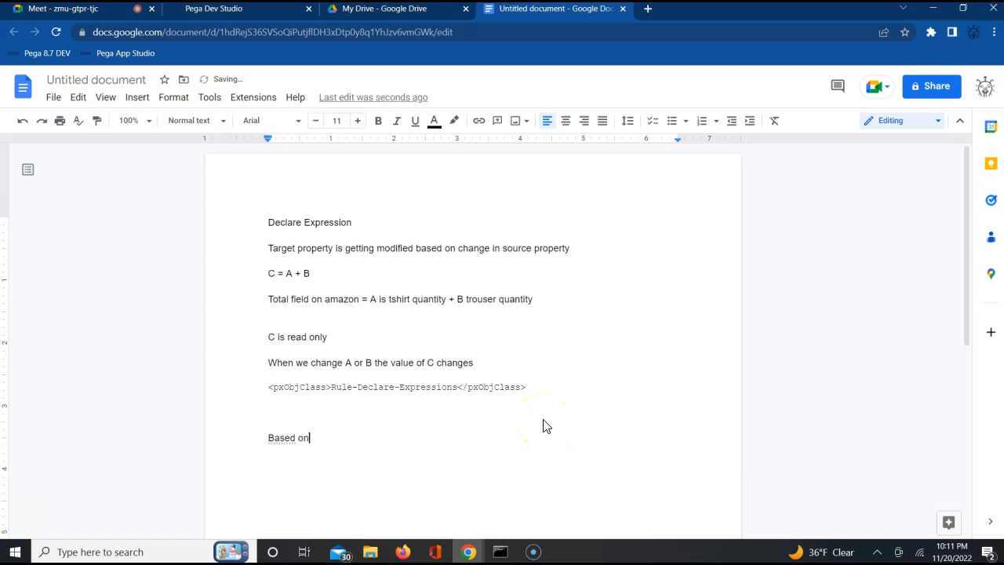
text( term and startdate we need the end date value calculated.)
key(Return)
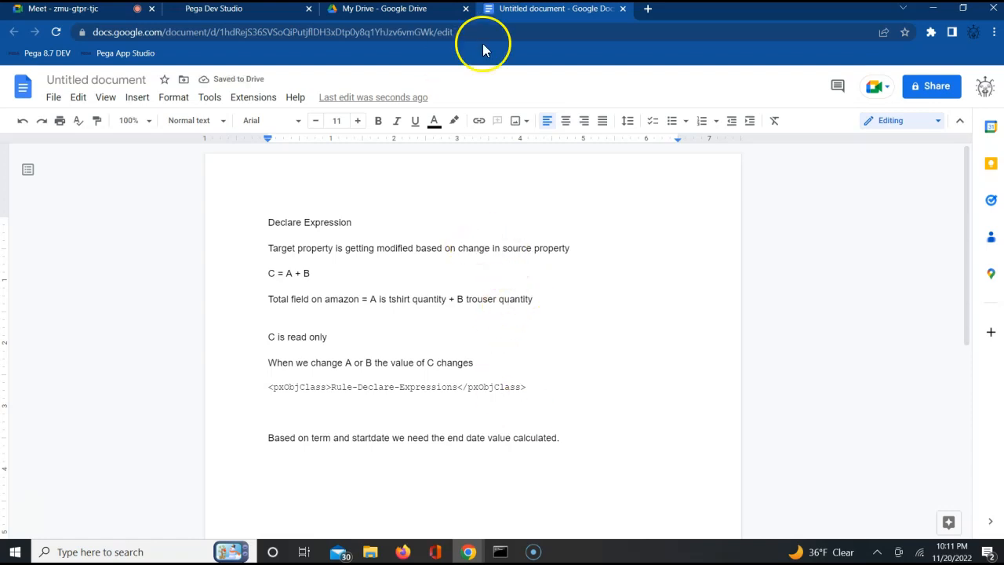
Step: Return to Pega Dev Studio, search the expression builder for "calendar", and cancel the builder
click(267, 14)
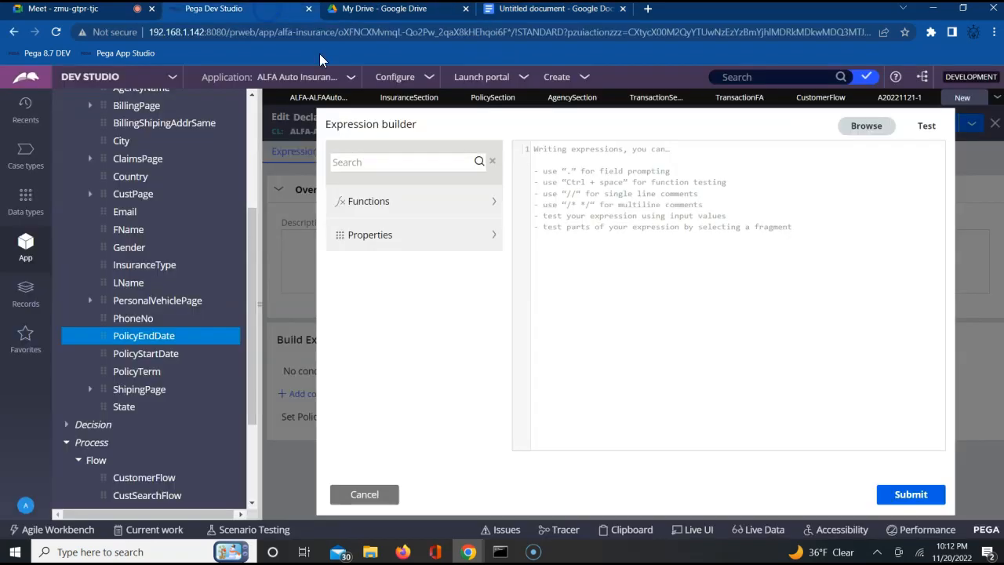
click(401, 167)
text(calender)
key(BackSpace)
key(BackSpace)
text(ar)
click(407, 169)
click(479, 161)
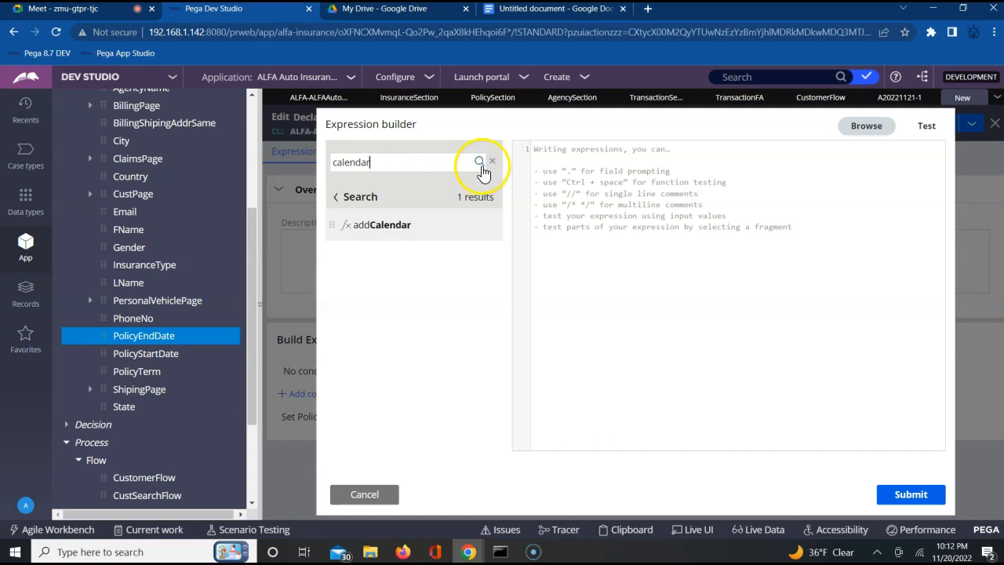
mouse_move(369, 228)
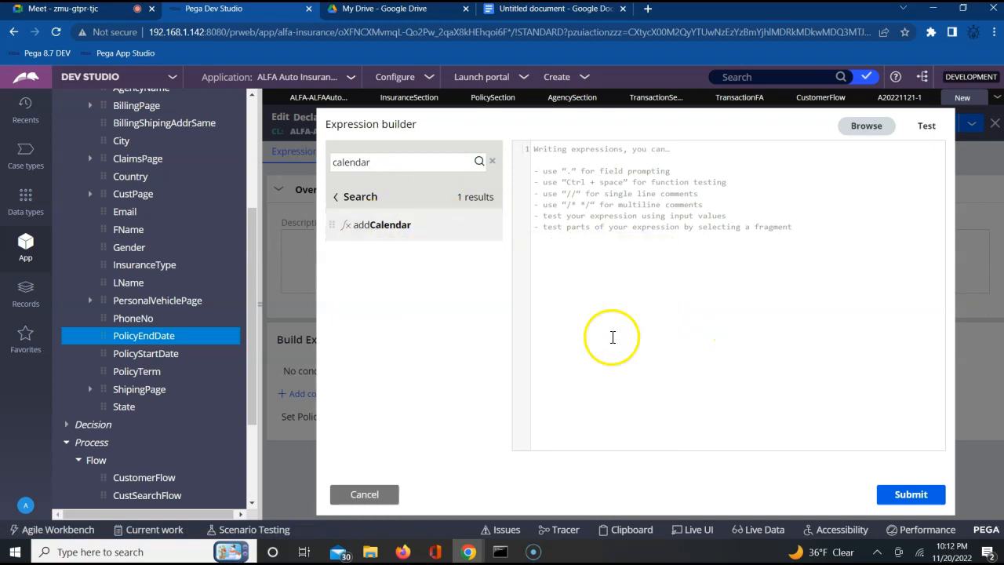
click(380, 494)
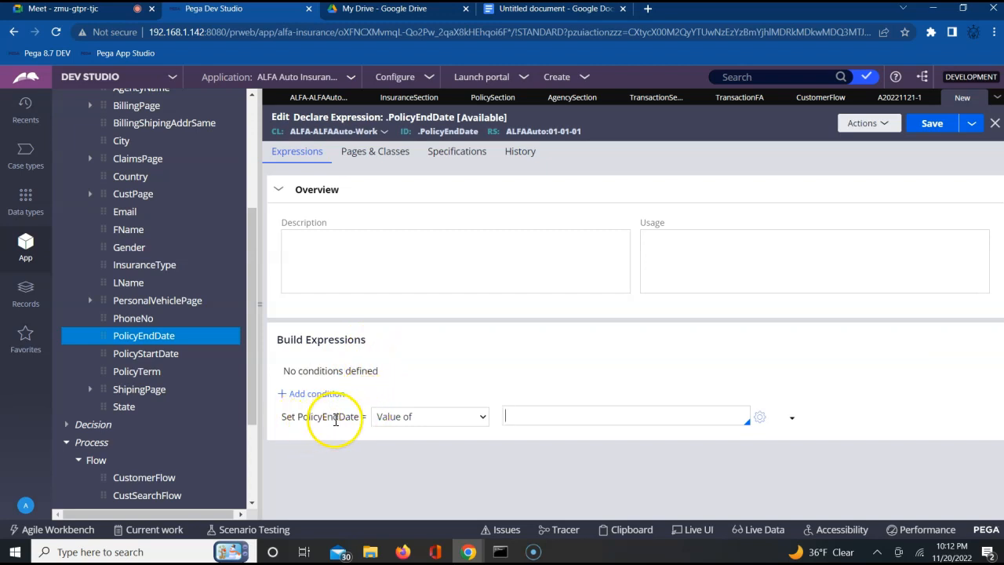
Step: Reopen the expression builder for the PolicyEndDate value and search its browse list for "calendar"
click(524, 416)
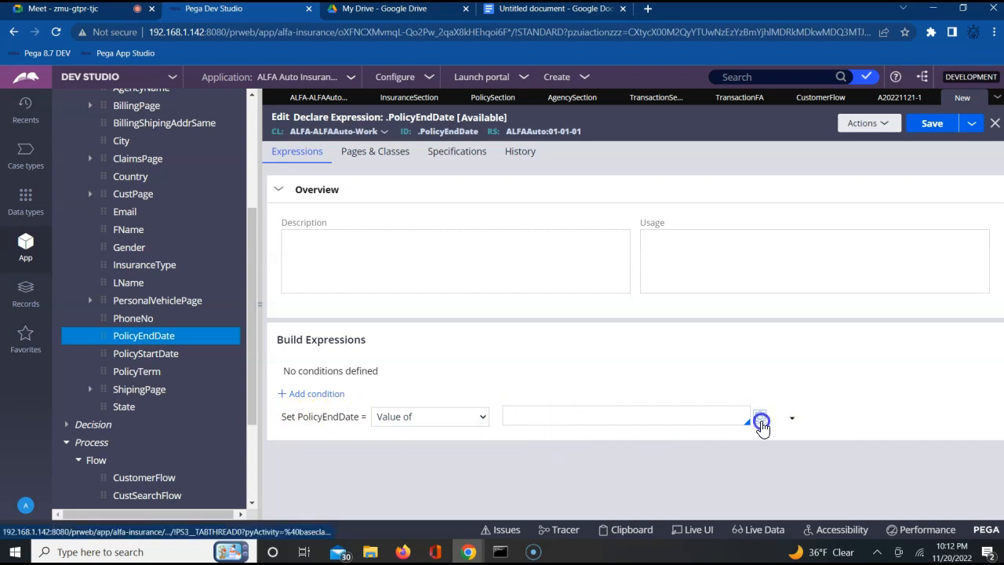
click(759, 417)
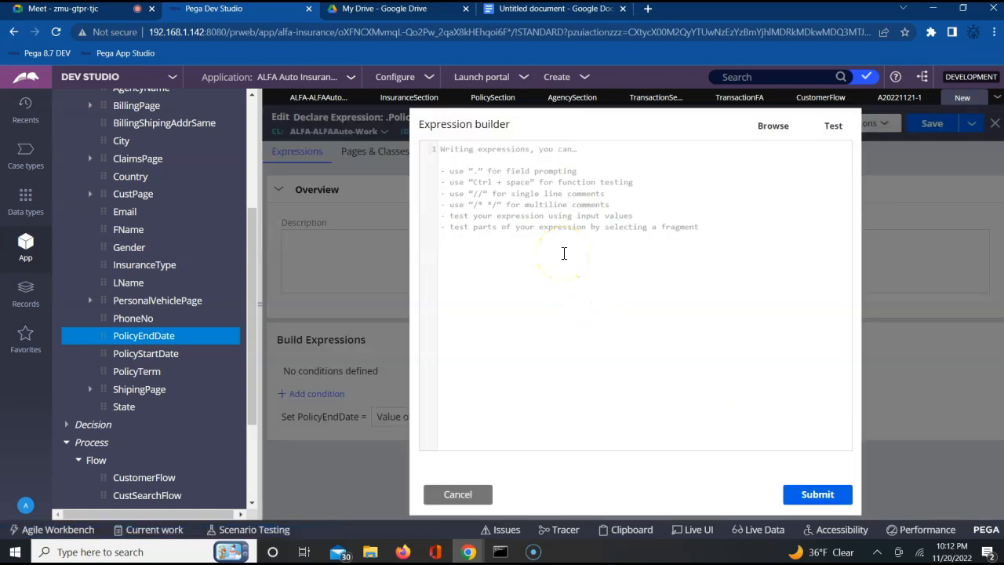
click(769, 130)
click(399, 162)
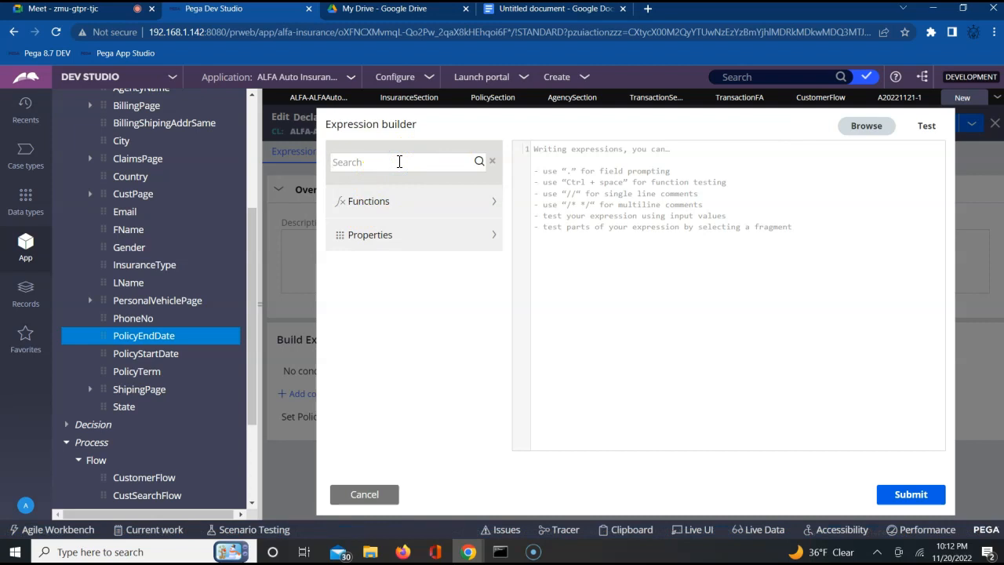
text(calender)
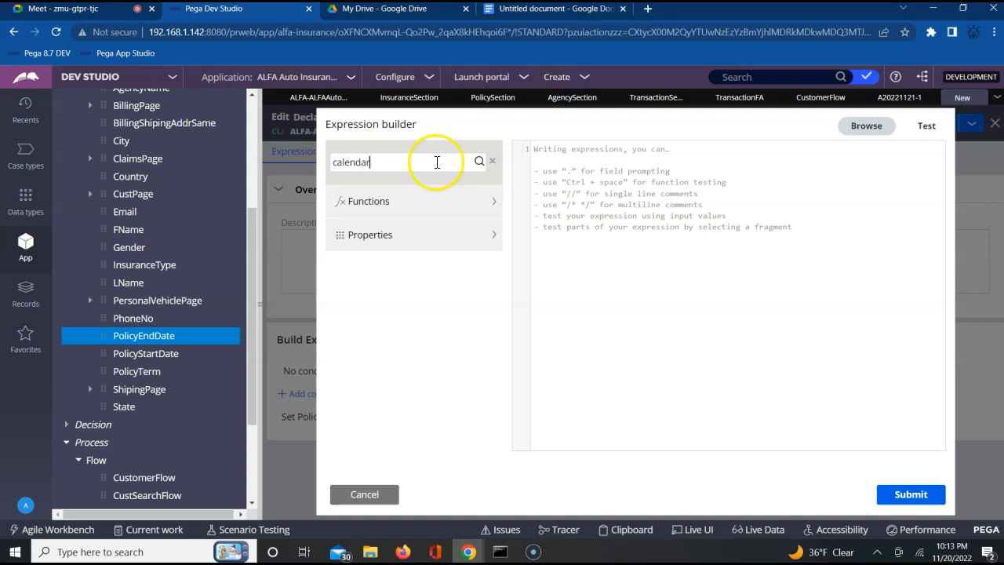
click(478, 162)
Step: Review the addCalendar function's signature and insert the function into the expression
click(378, 228)
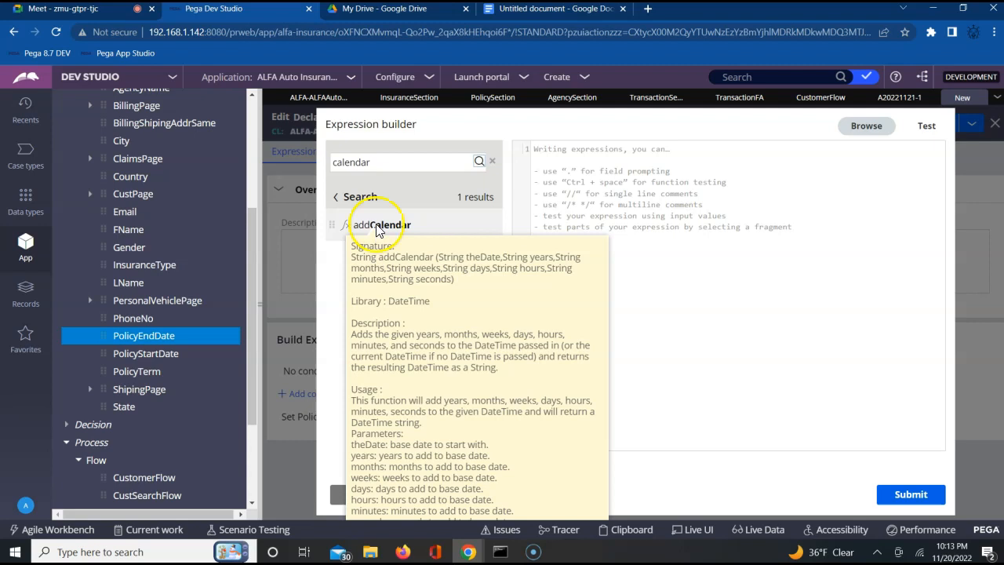
click(462, 229)
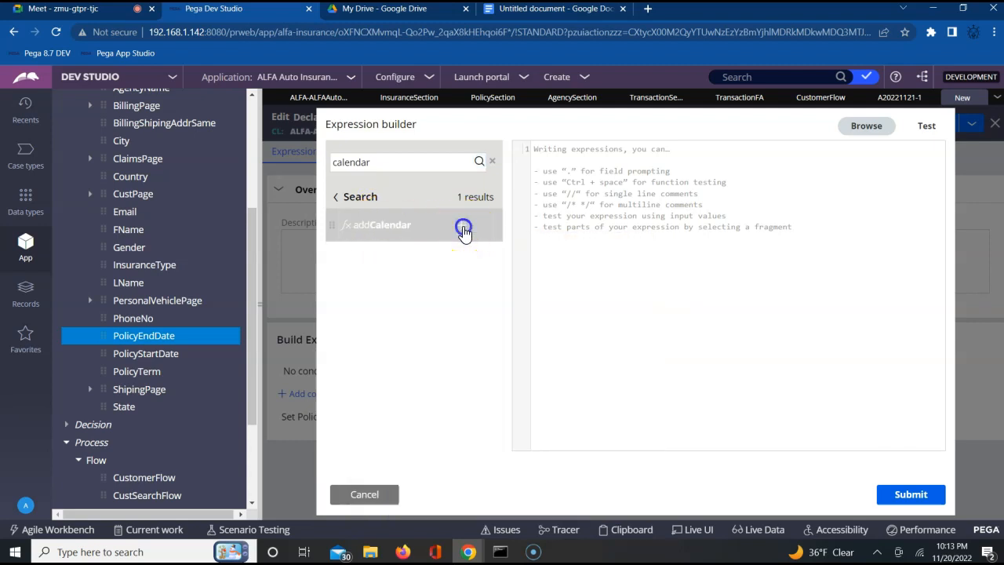
click(611, 141)
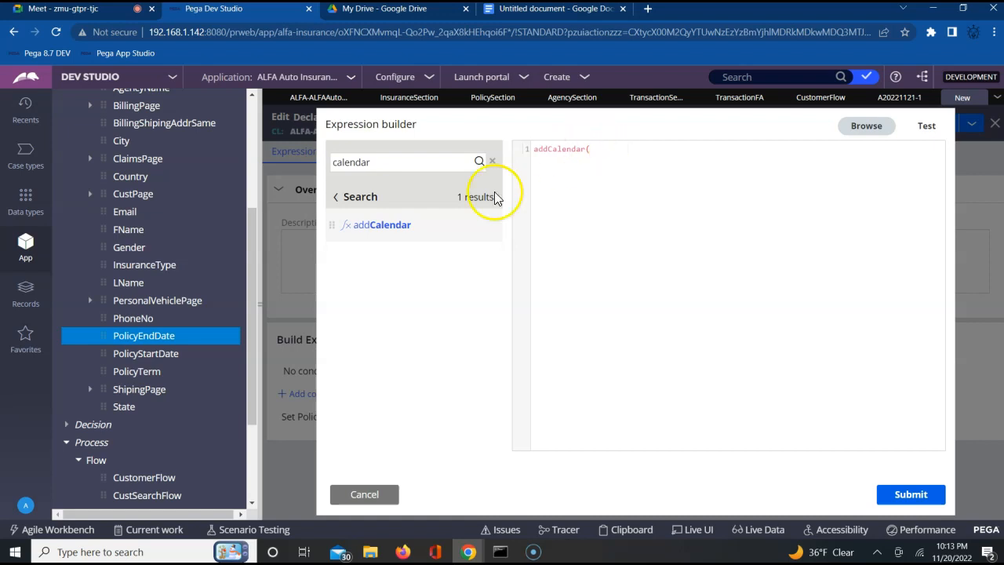
Step: Set the first argument of addCalendar, the base date, to the .PolicyStartDate property
mouse_move(399, 230)
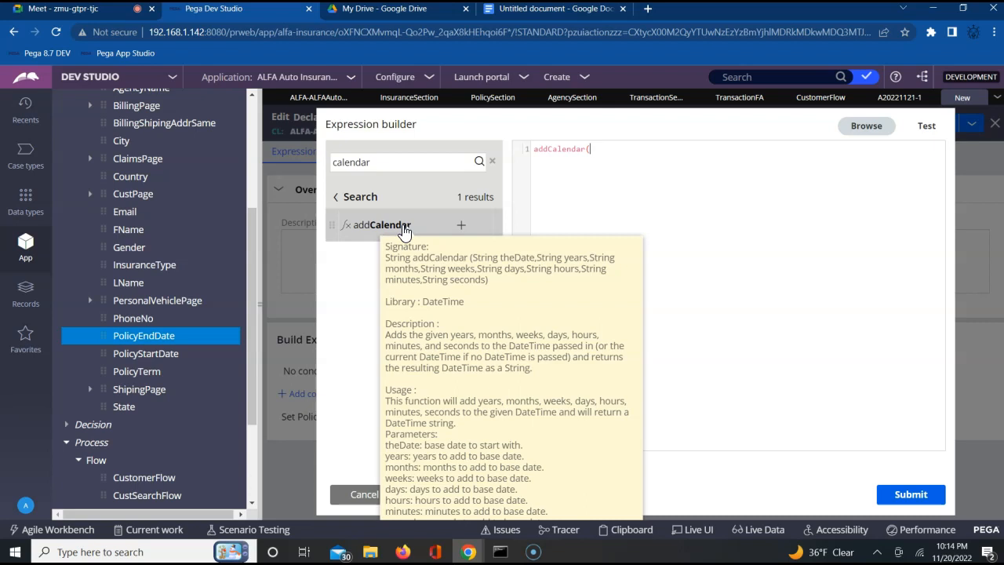
text(.)
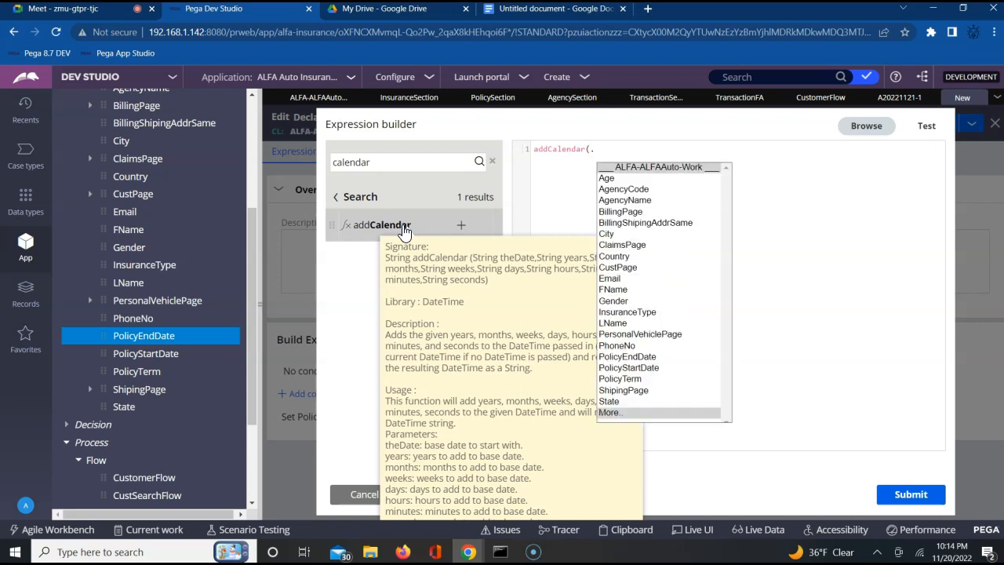
key(Down)
key(Down)
key(Down)
key(Down)
key(Down)
key(Down)
key(Down)
key(Down)
key(Down)
key(Down)
key(Down)
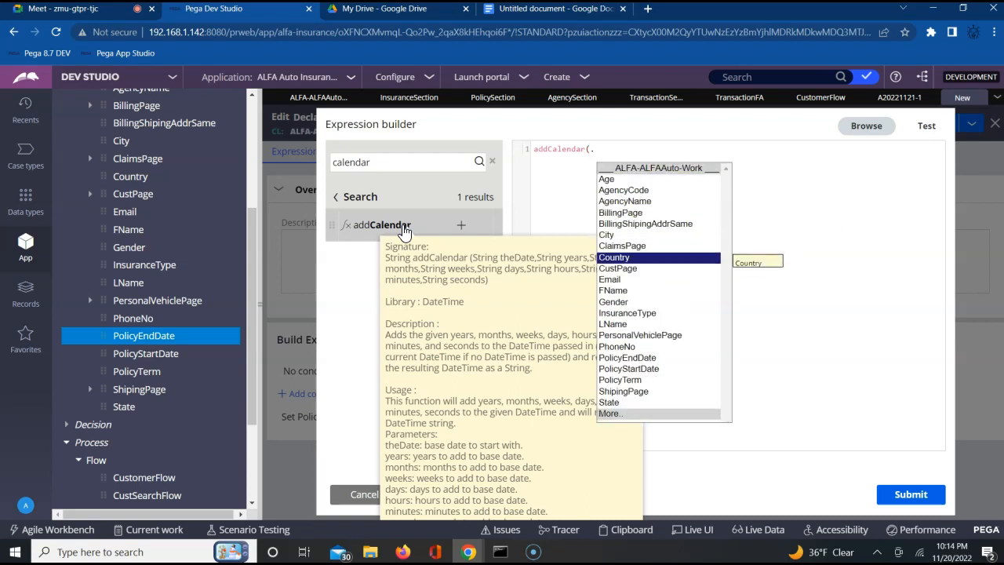
key(Down)
key(Down)
key(Down)
key(Down)
key(Down)
key(Down)
key(Down)
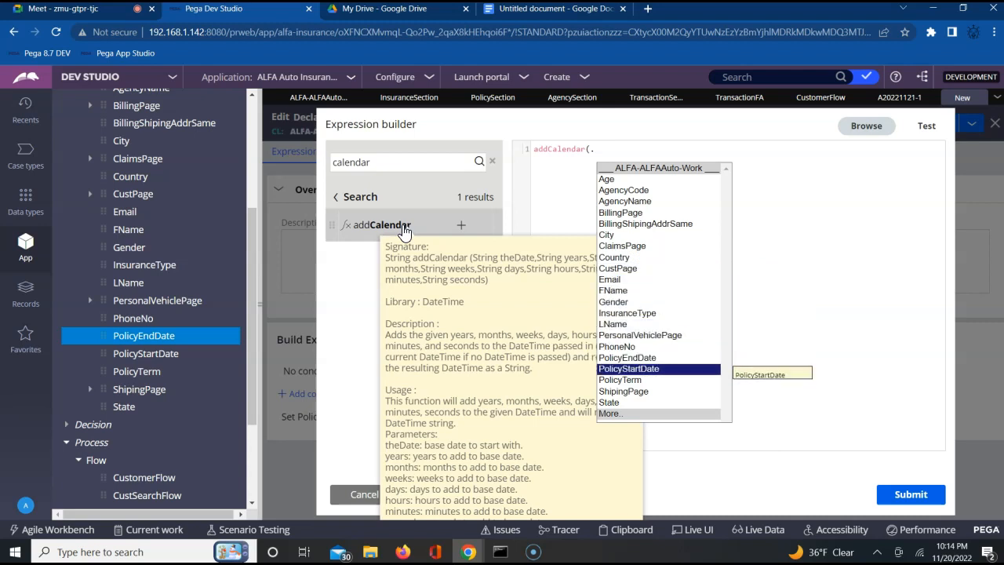
key(Return)
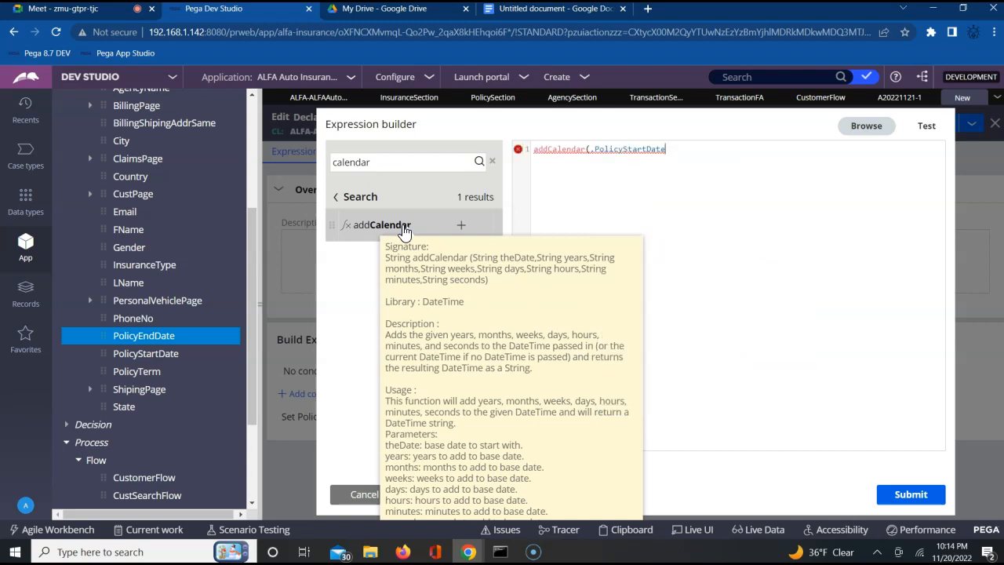
Step: Add .PolicyTerm as the years argument of addCalendar, followed by a comma for the next argument
text(,.)
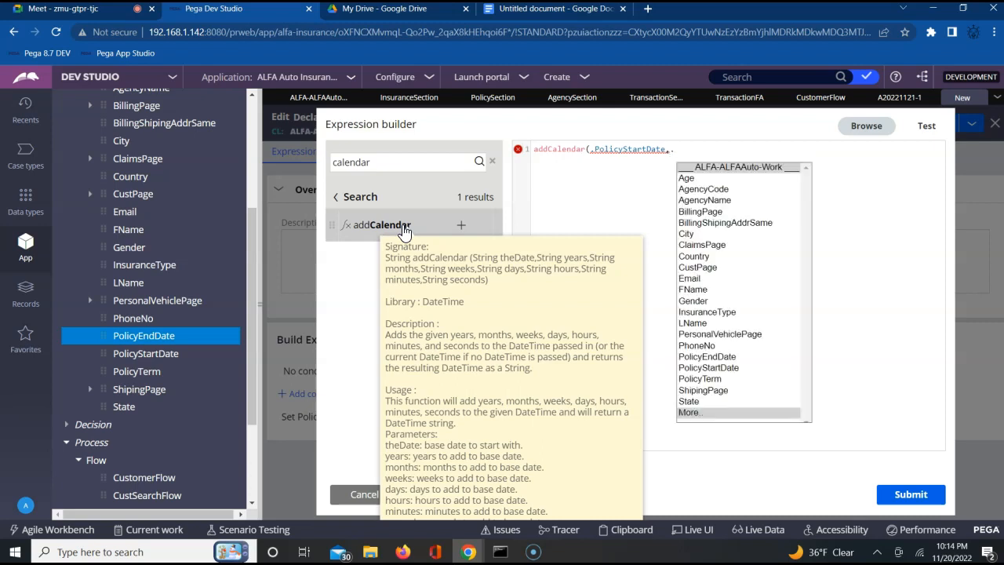
key(Down)
key(Down)
key(Down)
key(Down)
key(Down)
key(Down)
key(Down)
key(Down)
key(Down)
key(Down)
key(Down)
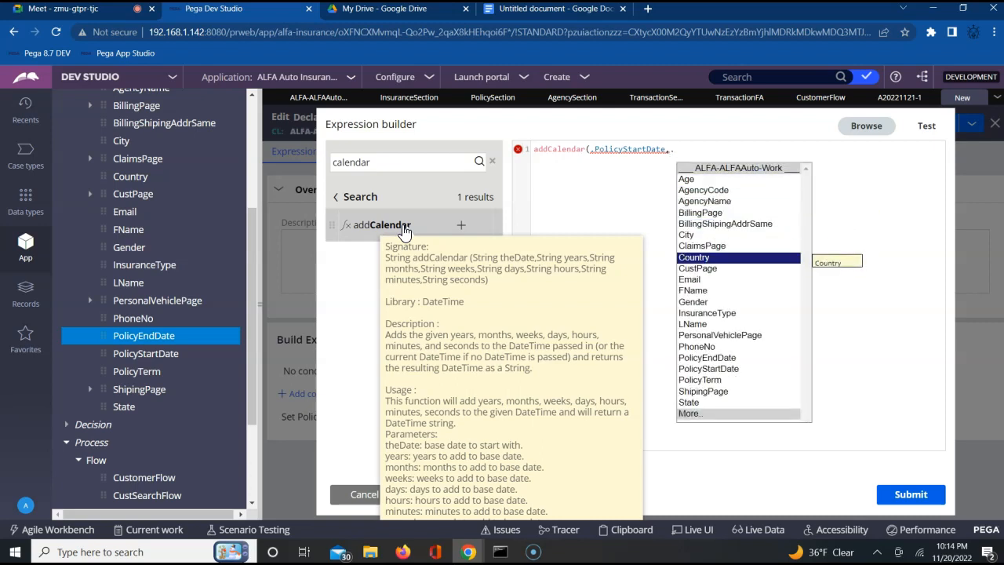
key(Down)
key(Down)
key(Down)
key(Down)
key(Down)
key(Down)
key(Down)
key(Down)
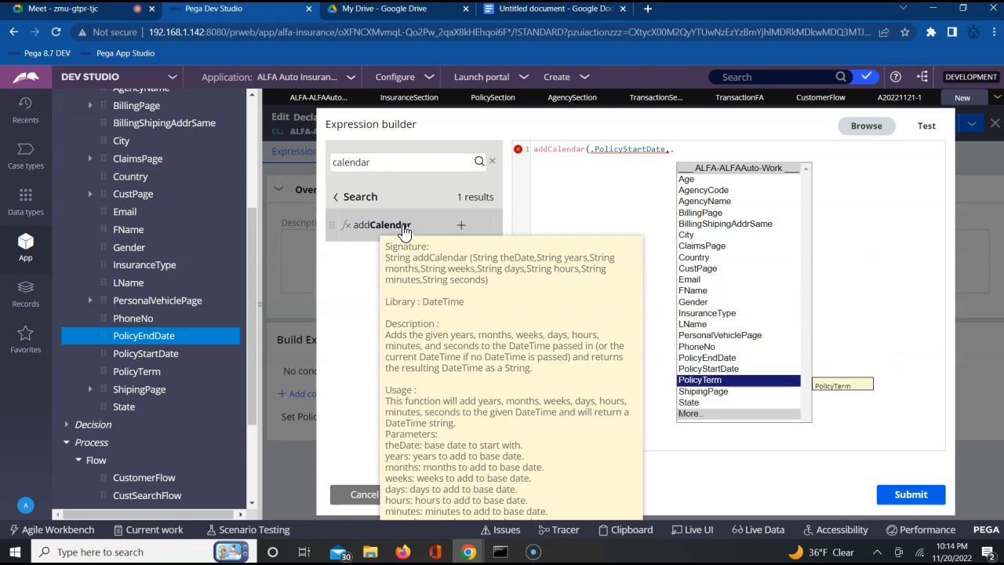
key(Return)
text(,)
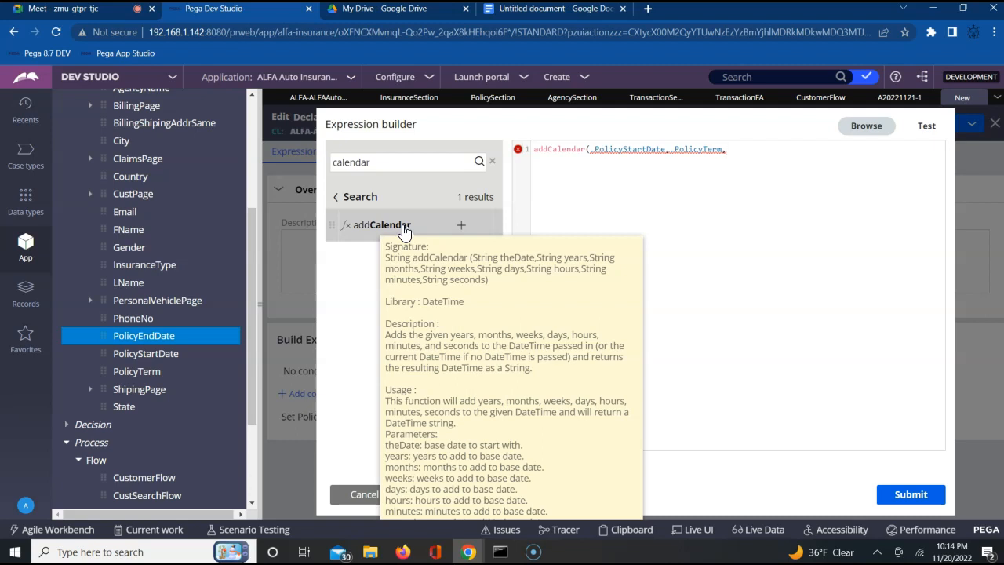
text(o)
Step: Complete addCalendar with 0 for the months, weeks, days, hours, minutes and seconds arguments and close the parenthesis
key(BackSpace)
text(0,0,0,0,0,0))
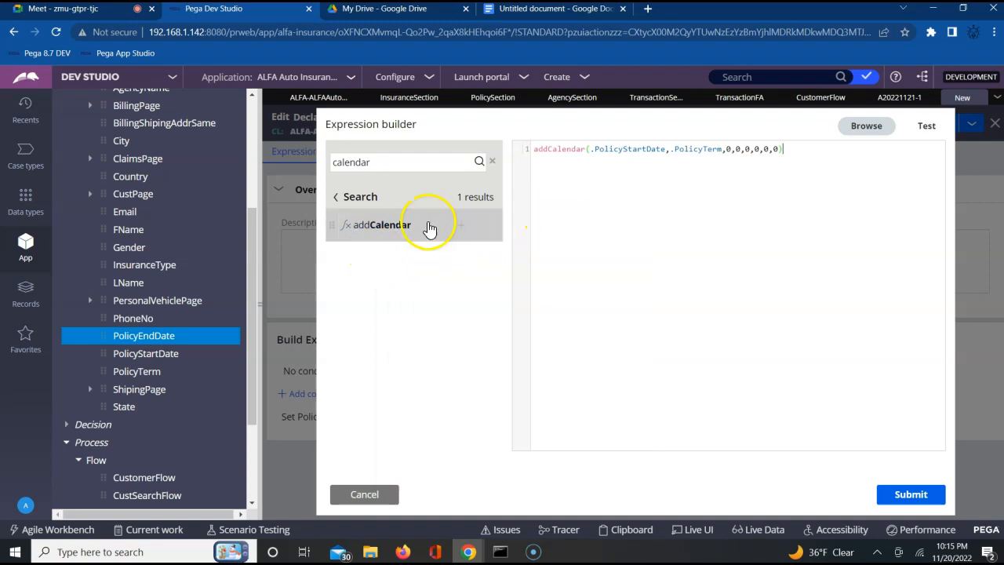
mouse_move(398, 231)
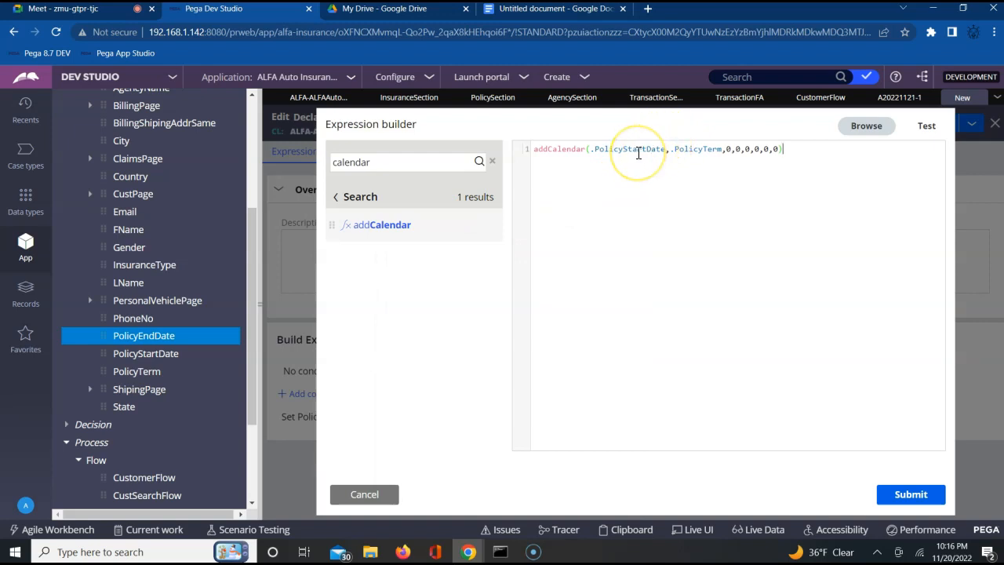
Step: Start a comment line below the expression reading "//yourfunc(yourdateproperty,"
key(Return)
text(//yourfunc)
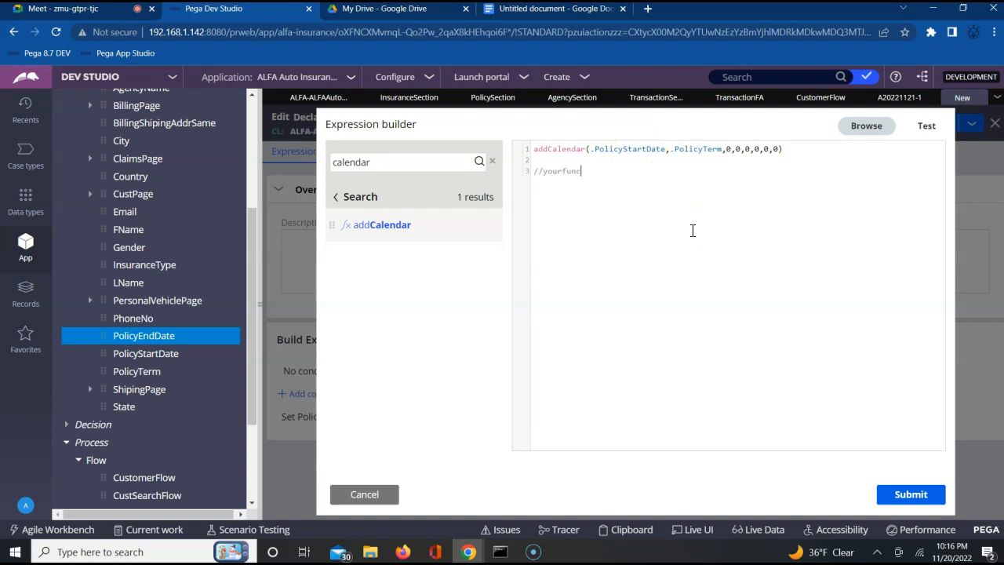
text((yourdateproperty,n)
key(BackSpace)
Step: Complete the comment's argument list with "your yearproperty,your month,your week,your hours,your min,your sec"
text(your yearproperty,your month,your)
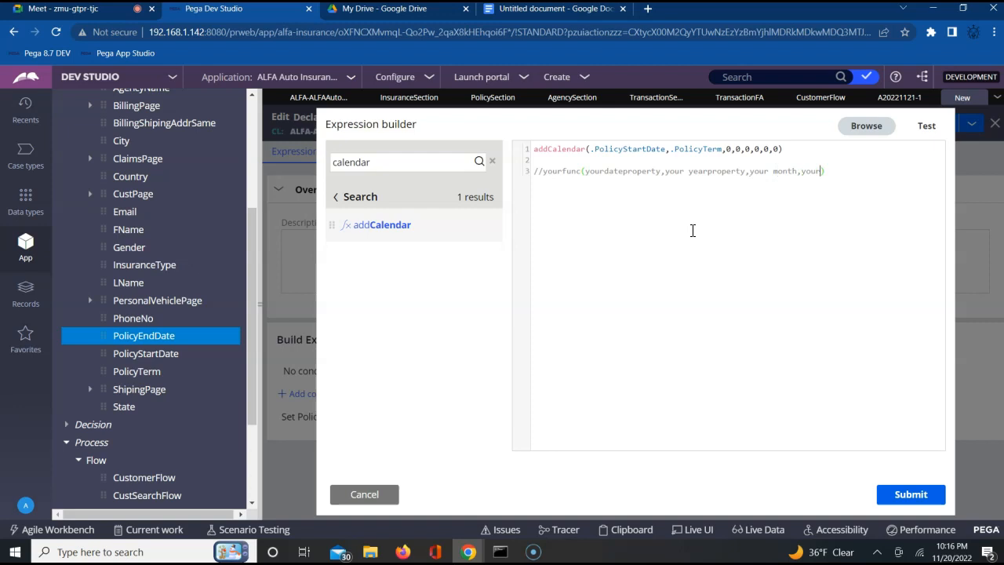
text( week,)
text(your hour)
text(s,)
text(your min,)
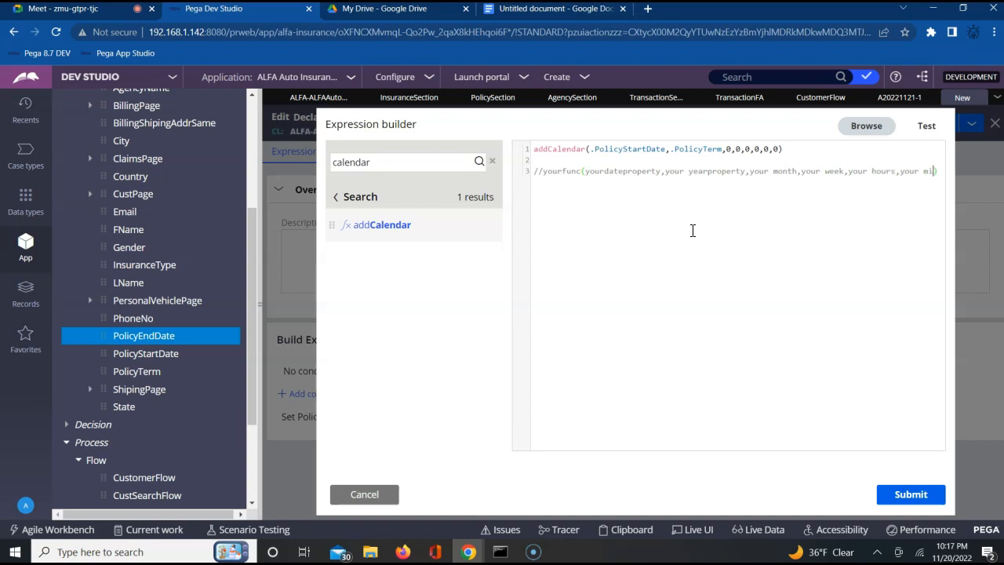
text(your sec)
click(631, 174)
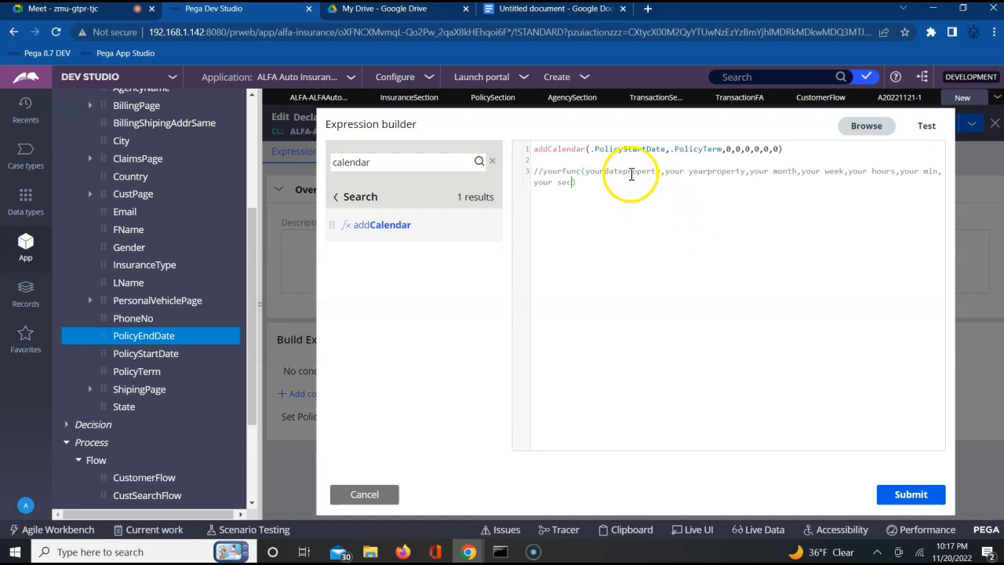
click(622, 171)
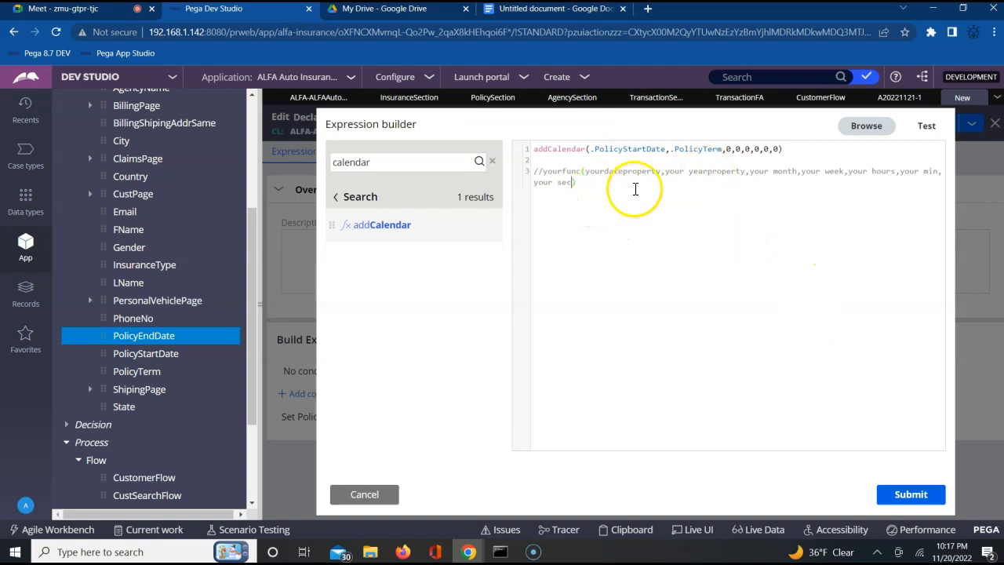
Step: Test the expression with PolicyStartDate 11/20/2022 and PolicyTerm 4
click(926, 129)
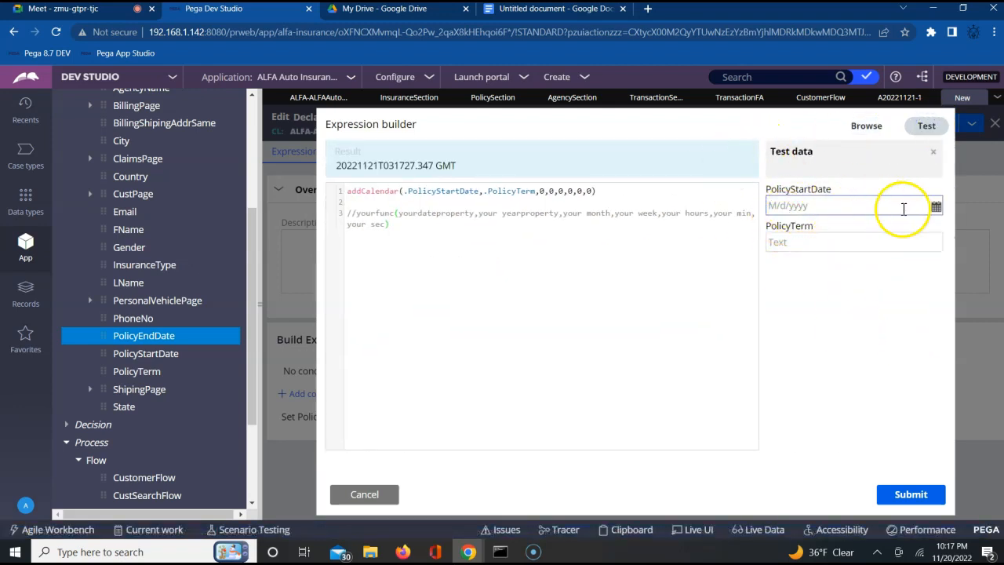
click(939, 208)
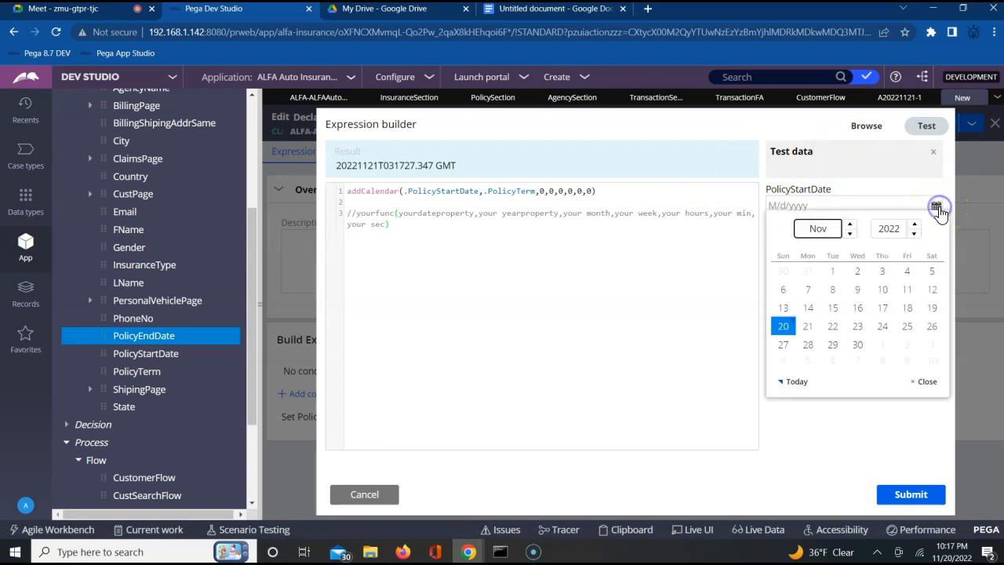
click(783, 328)
click(796, 243)
text(4)
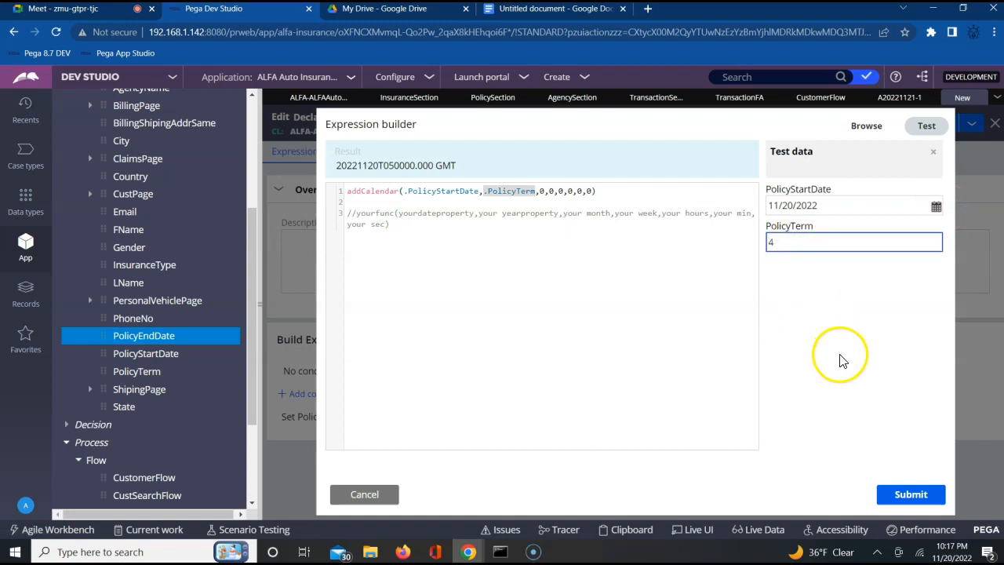
double_click(375, 167)
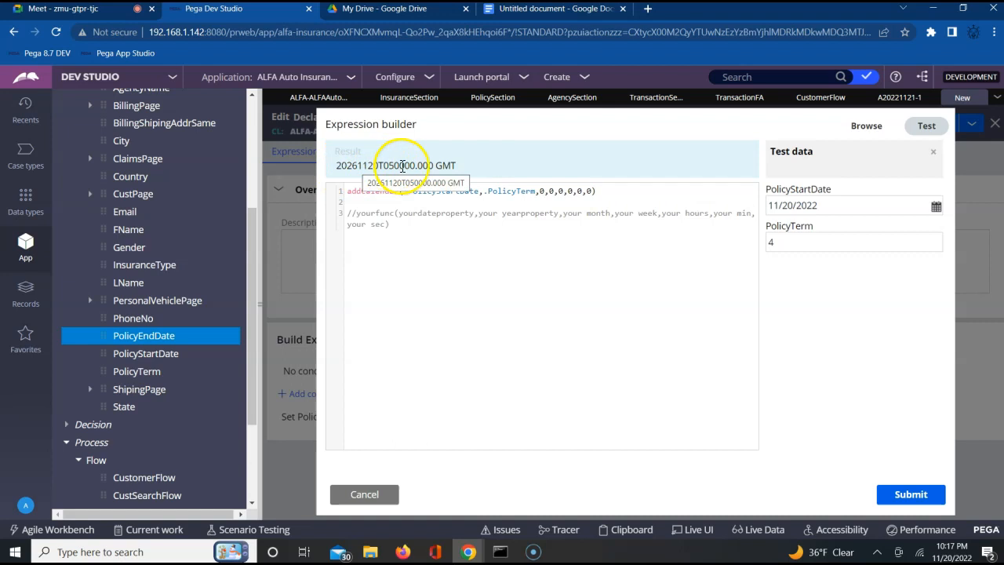
Step: Inspect the date-time value and time zone in the expression's test result
double_click(435, 165)
triple_click(436, 165)
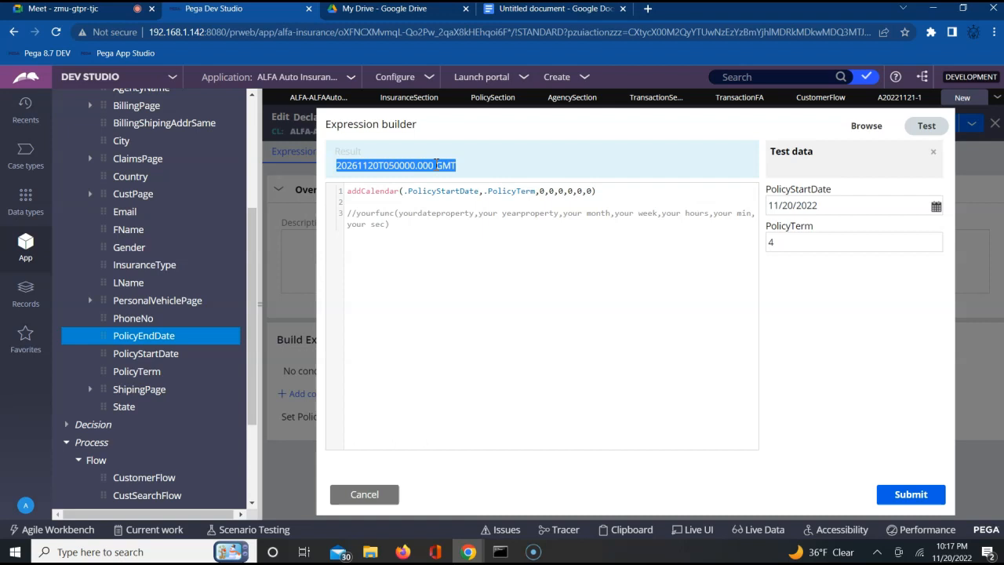
double_click(444, 161)
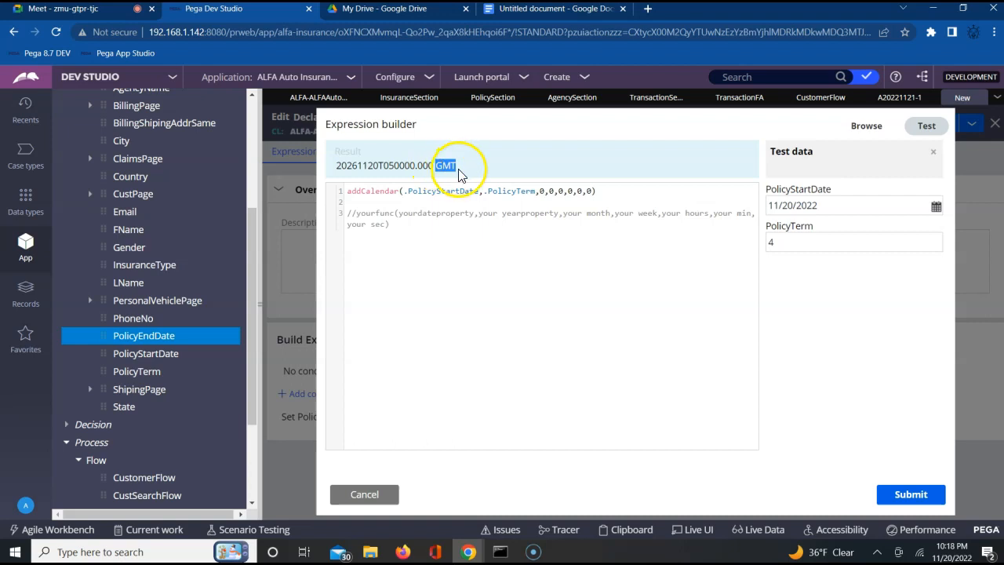
triple_click(351, 165)
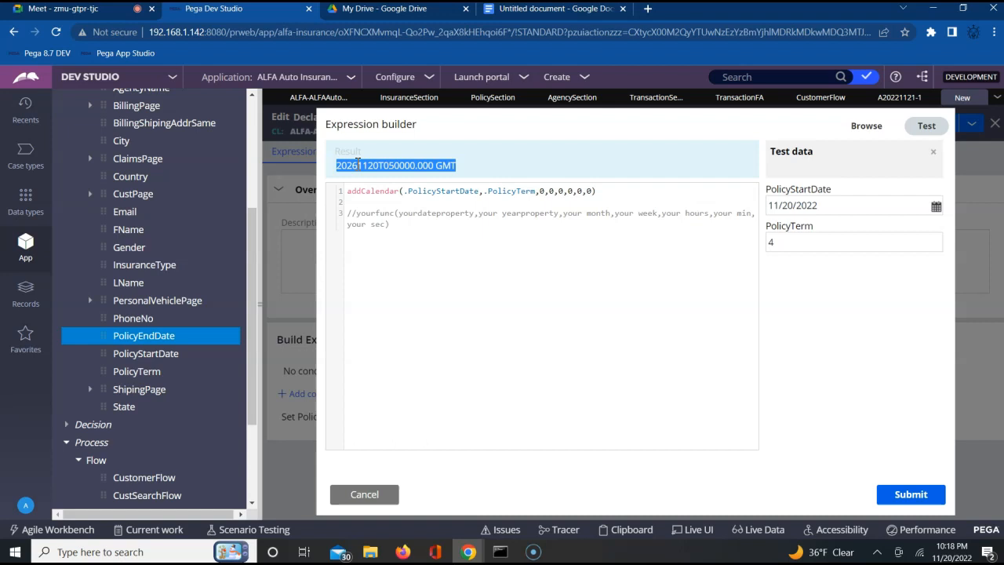
triple_click(451, 164)
Step: Submit the addCalendar expression and save the PolicyEndDate declare expression rule
click(908, 494)
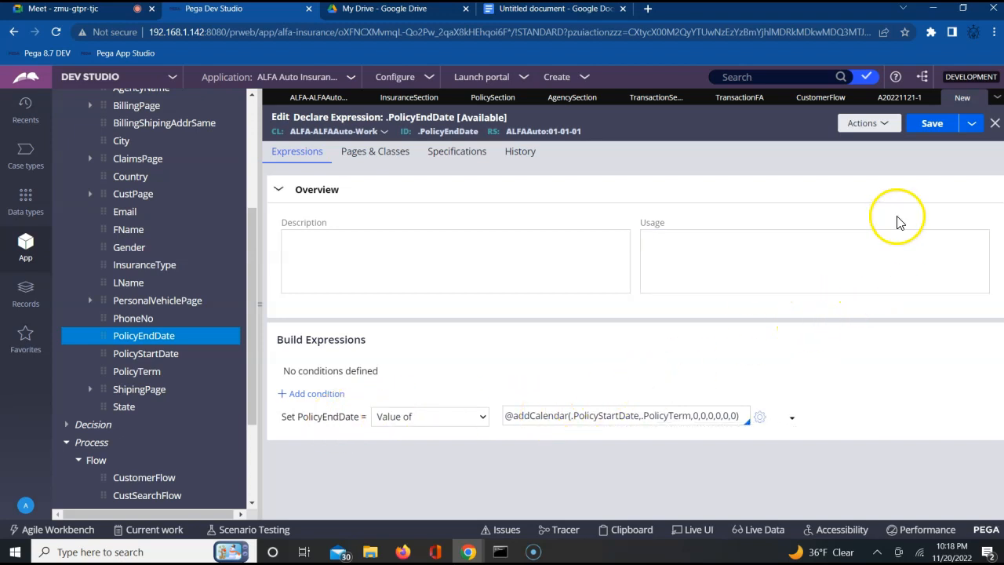
click(927, 125)
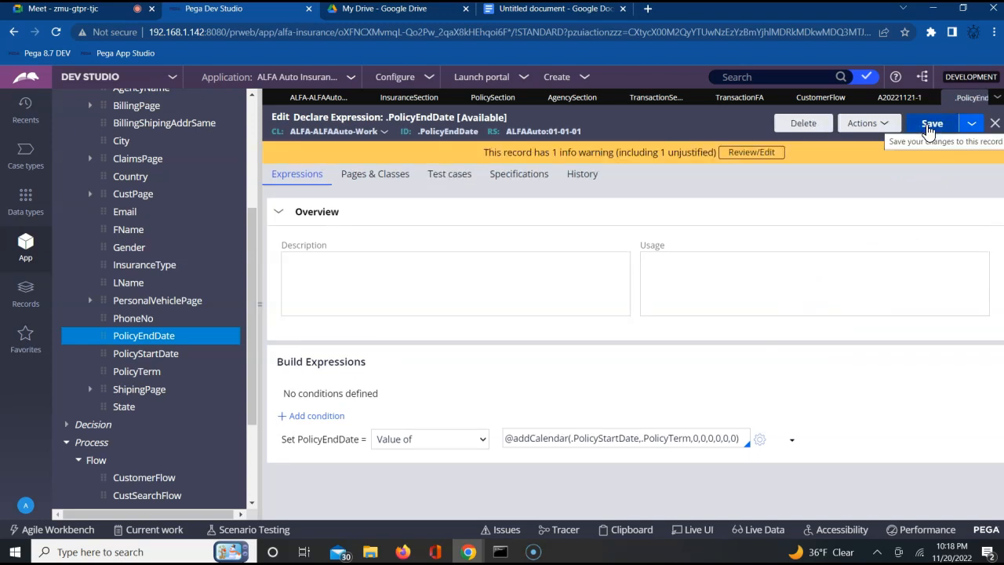
click(929, 128)
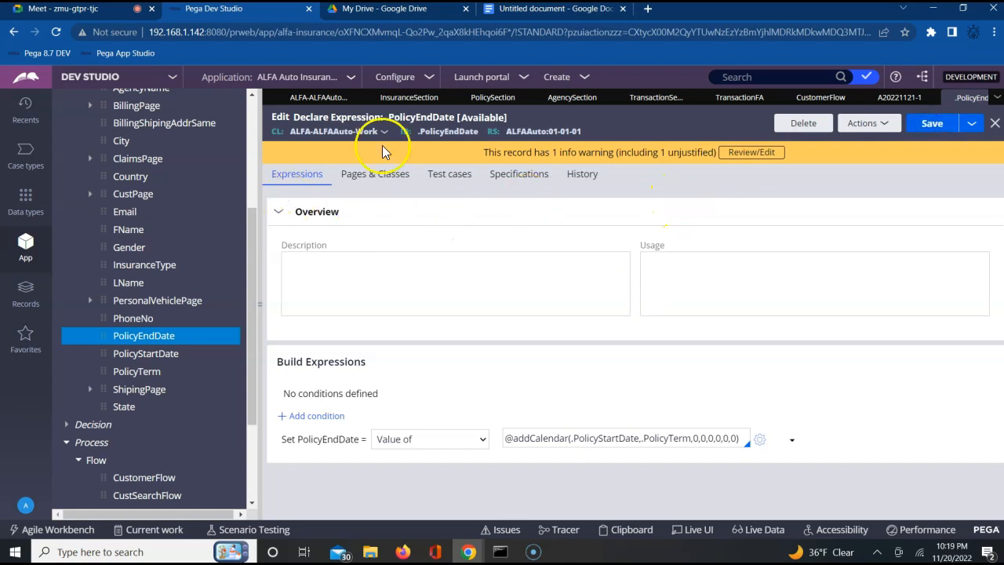
Step: Refresh the ALFA Auto Insurance case layer data model and check the options of the PolicyEndDate field
click(312, 98)
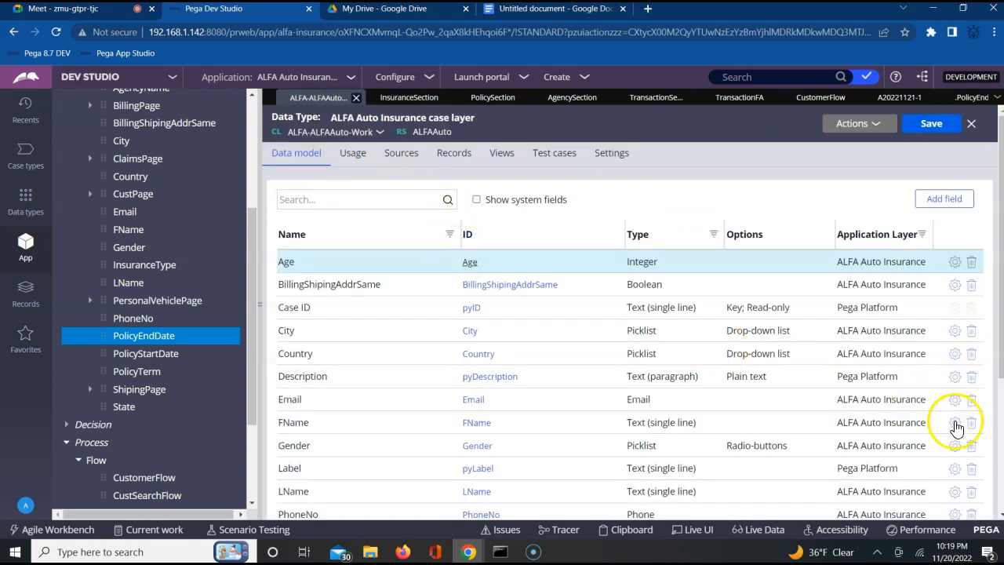
click(1000, 510)
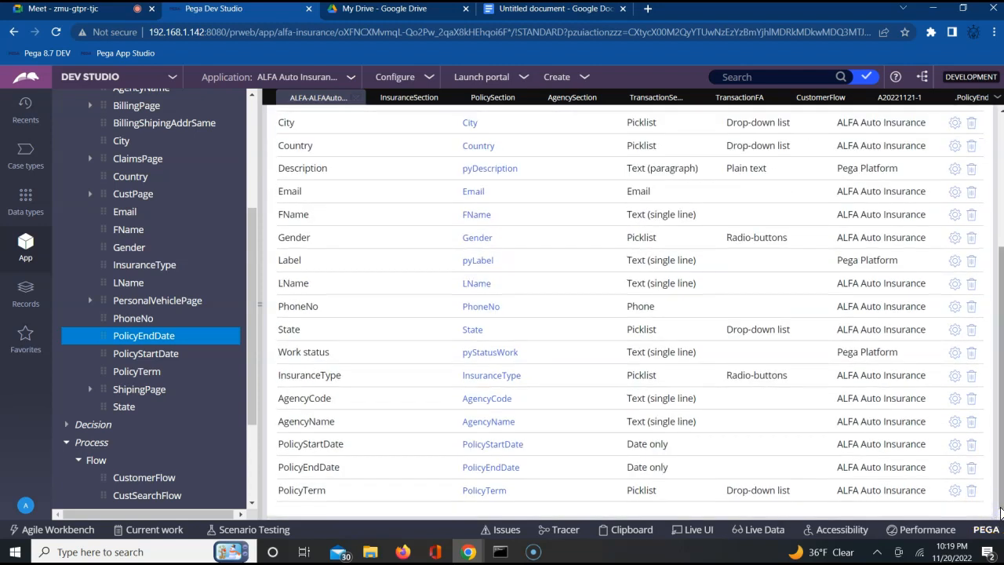
click(1000, 196)
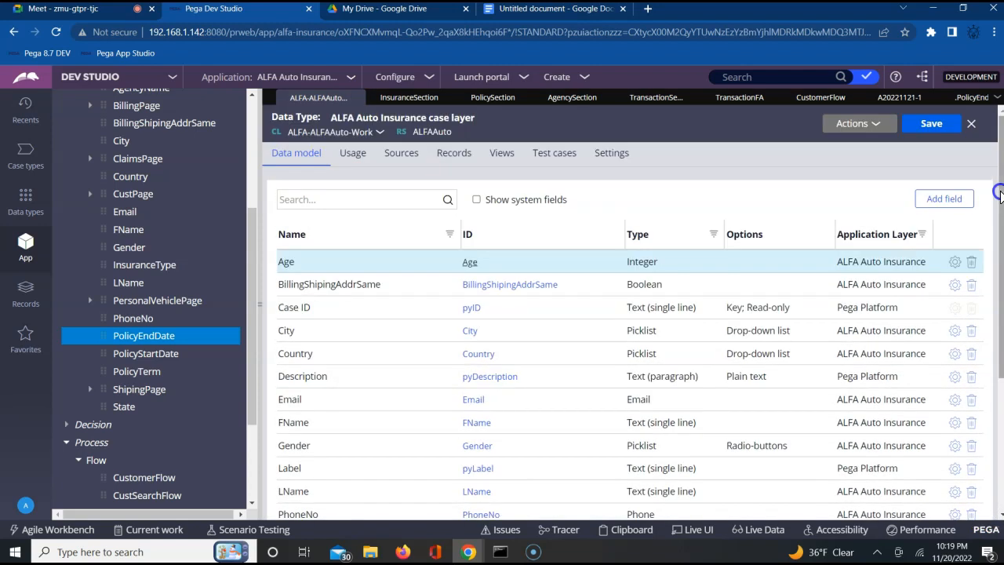
click(860, 125)
click(852, 140)
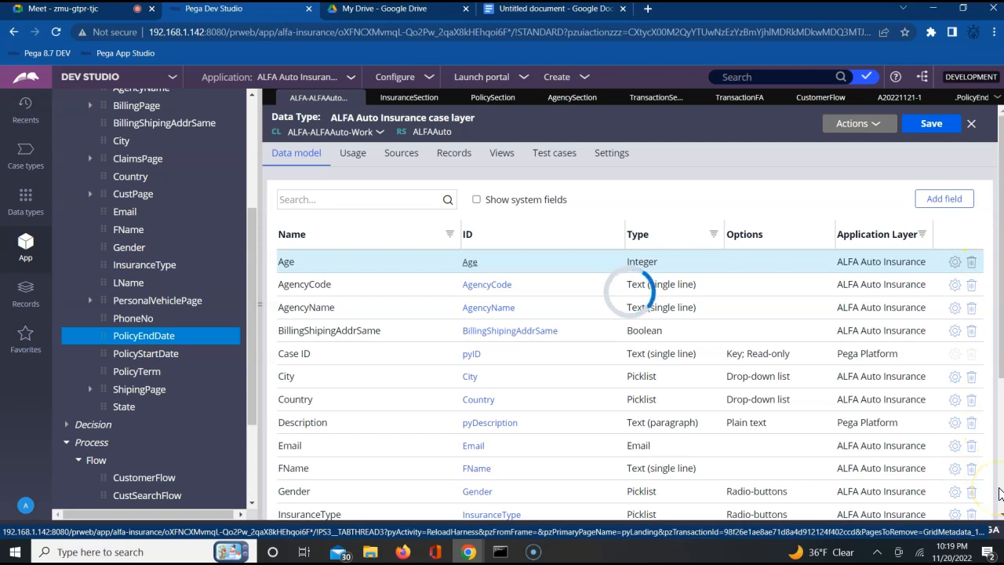
scroll(999, 492, down, 3)
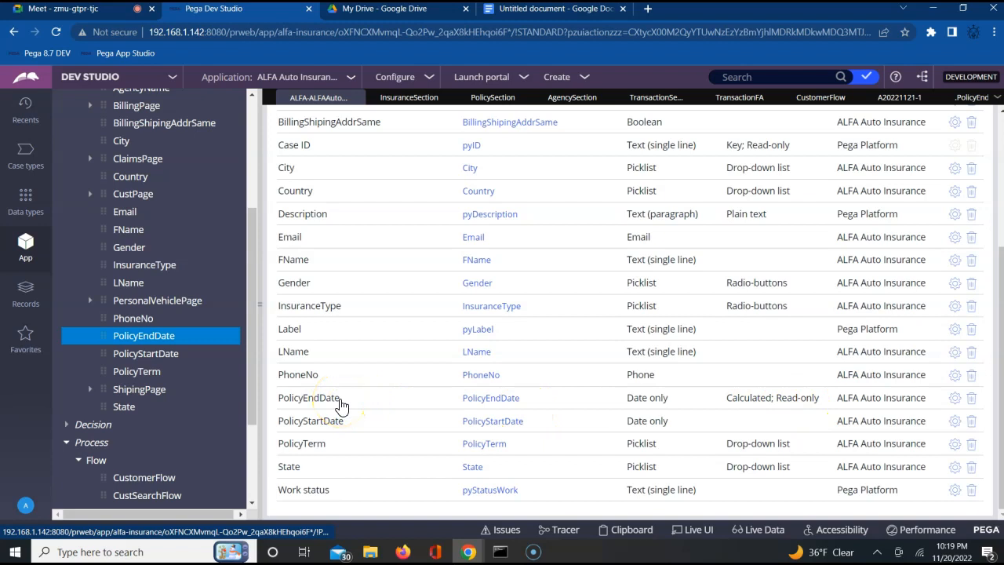
Step: Run CustomerFlow and submit the CustomerDetailsFA form with its customer fields left blank
click(823, 99)
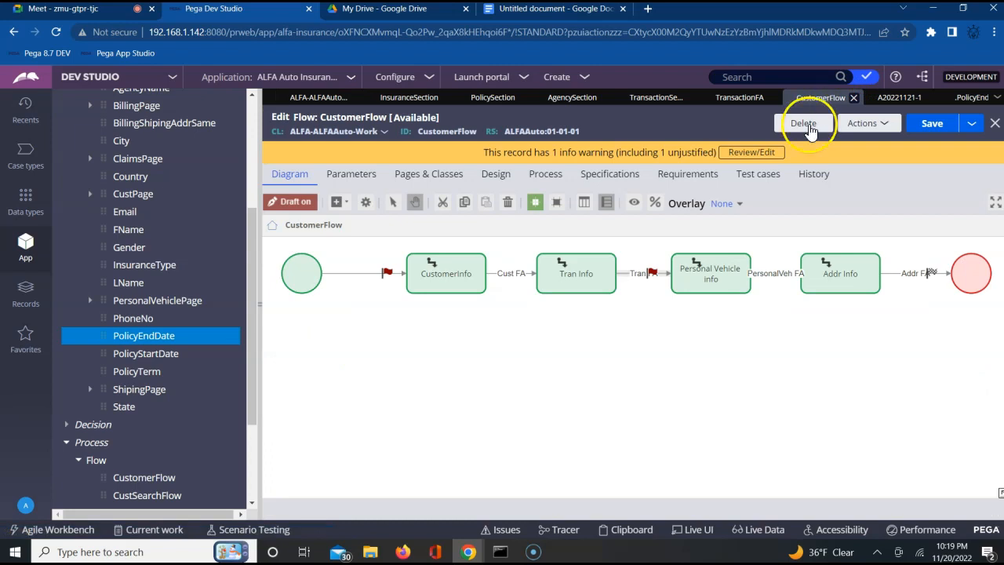
click(884, 126)
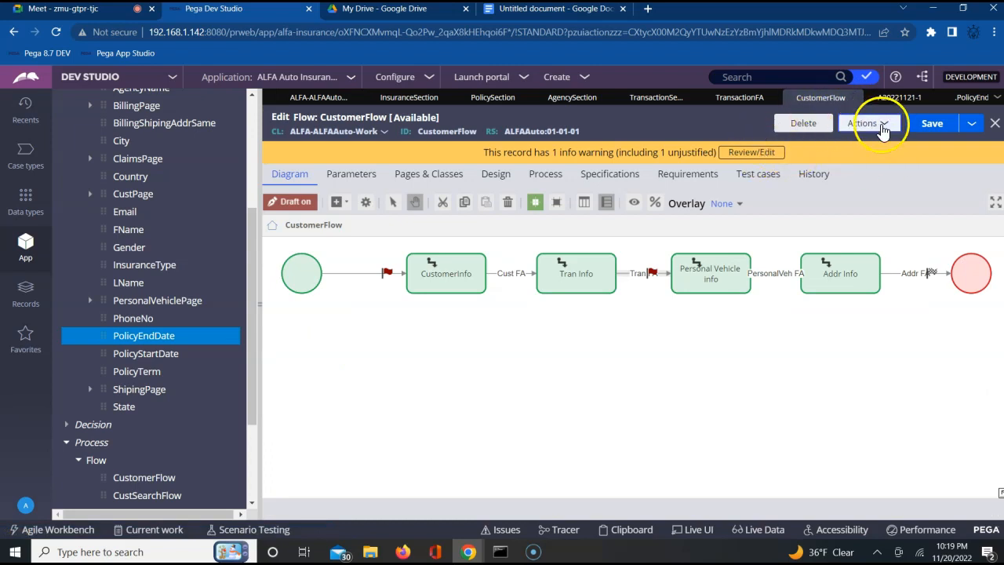
click(883, 127)
click(833, 146)
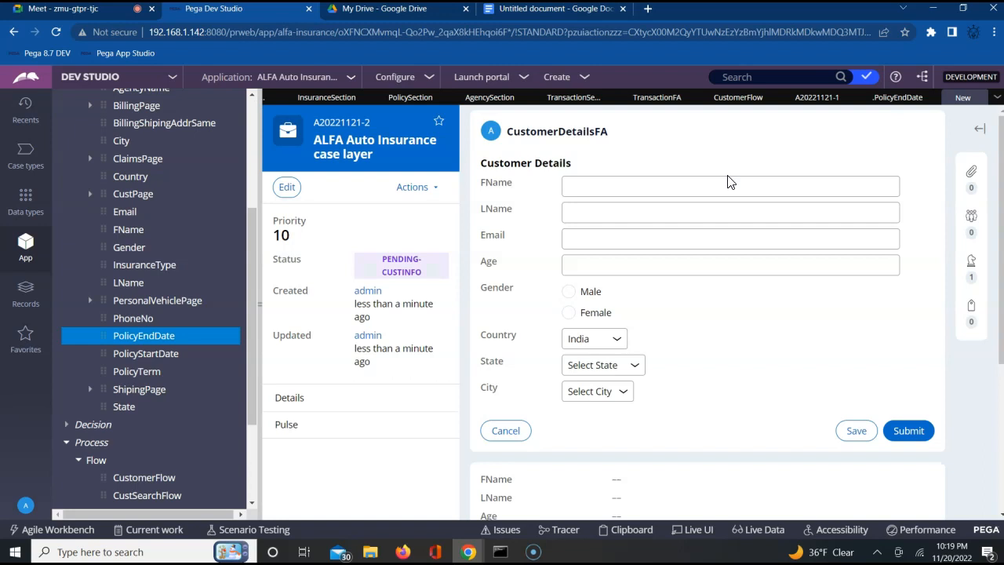
click(910, 433)
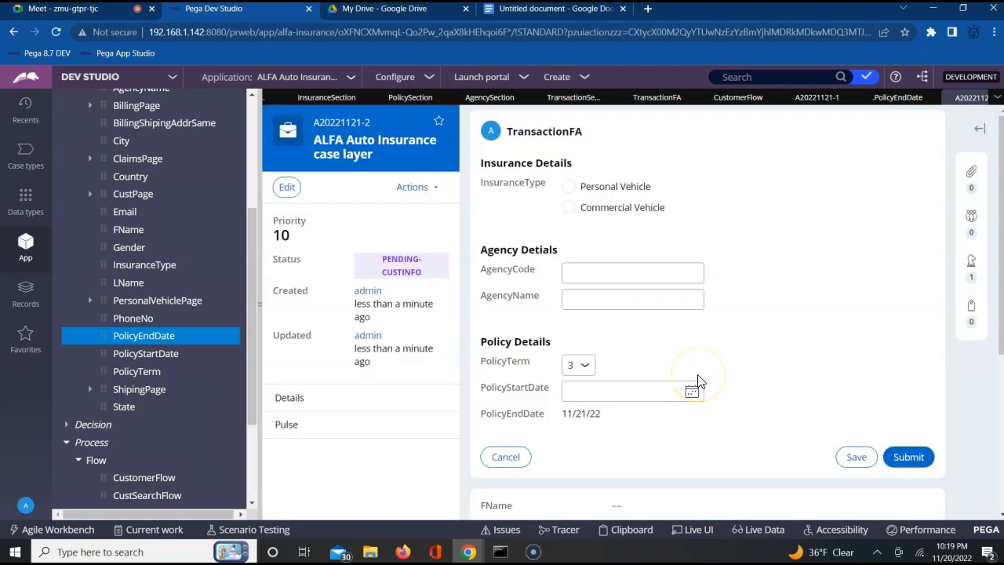
Step: Fill in the TransactionFA form with InsuranceType Personal Vehicle, PolicyTerm 5 and PolicyStartDate 11/8/2022
click(585, 271)
click(570, 188)
click(583, 275)
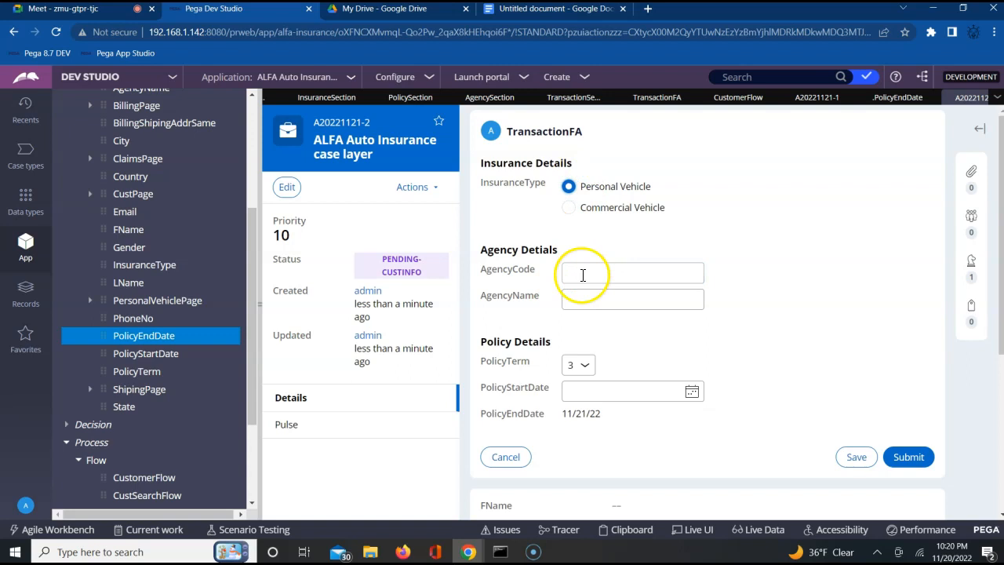
click(577, 366)
click(571, 396)
click(691, 391)
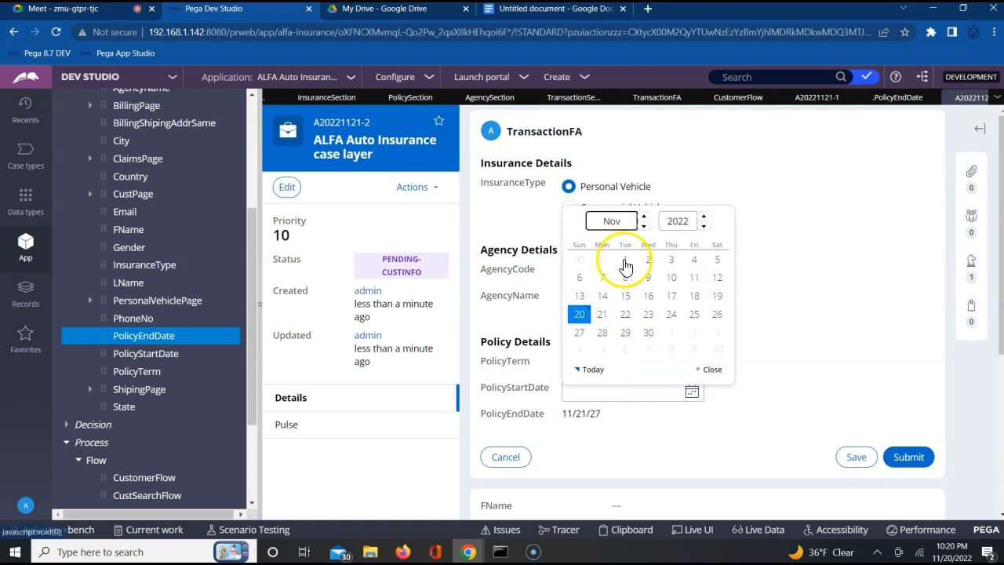
click(625, 278)
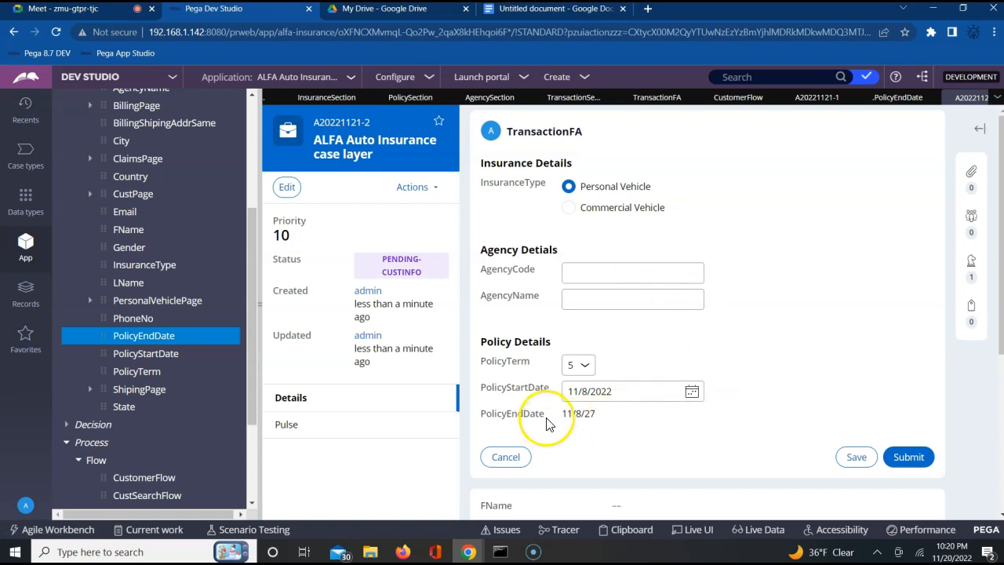
Step: Change PolicyTerm to 7 and check the recalculated PolicyEndDate
click(588, 413)
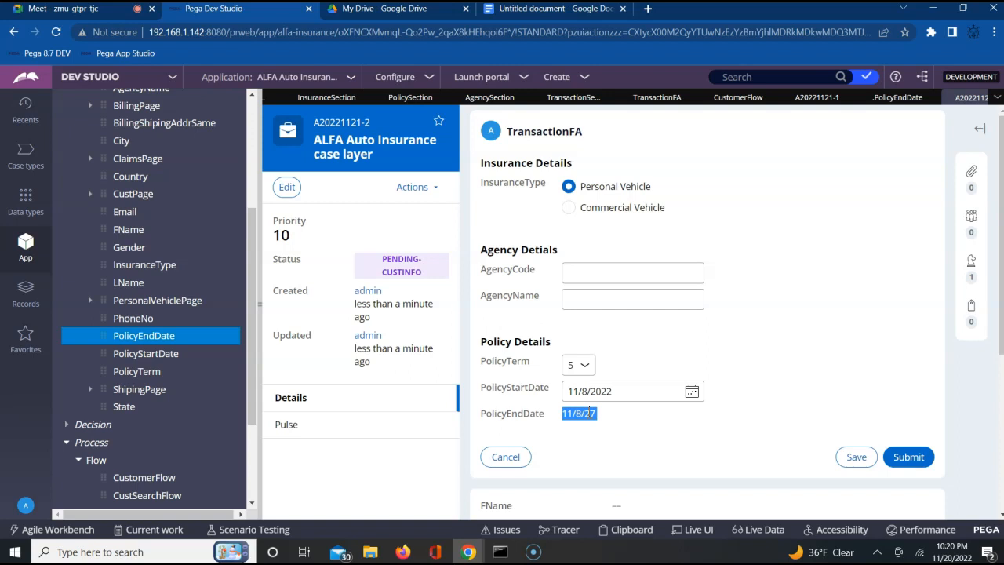
click(574, 366)
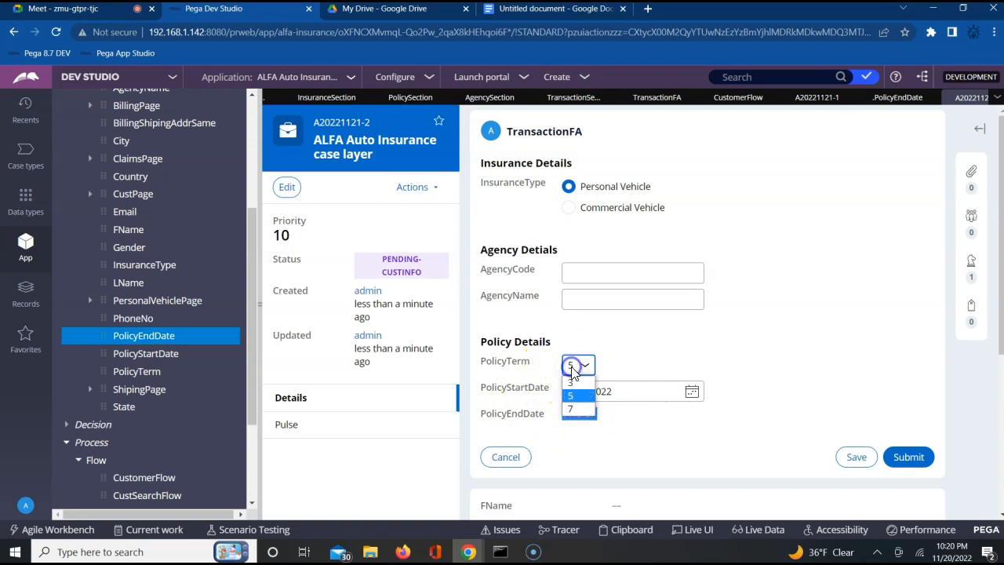
click(573, 410)
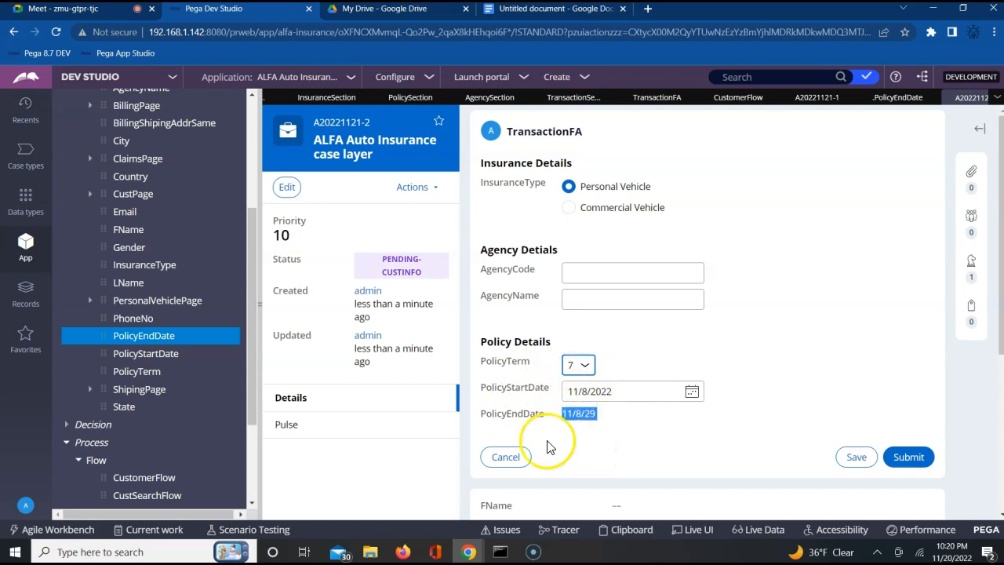
click(661, 458)
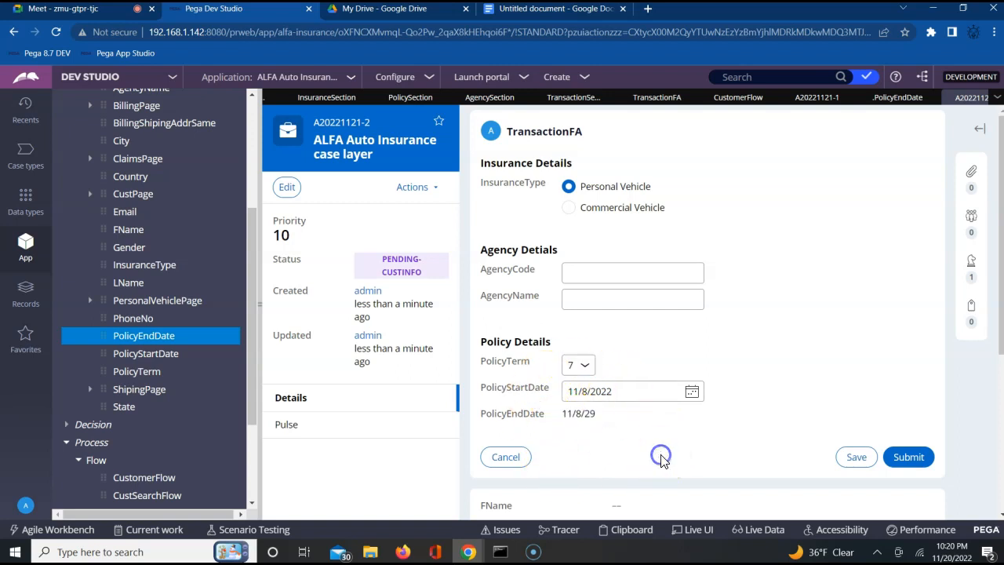
click(581, 366)
click(611, 365)
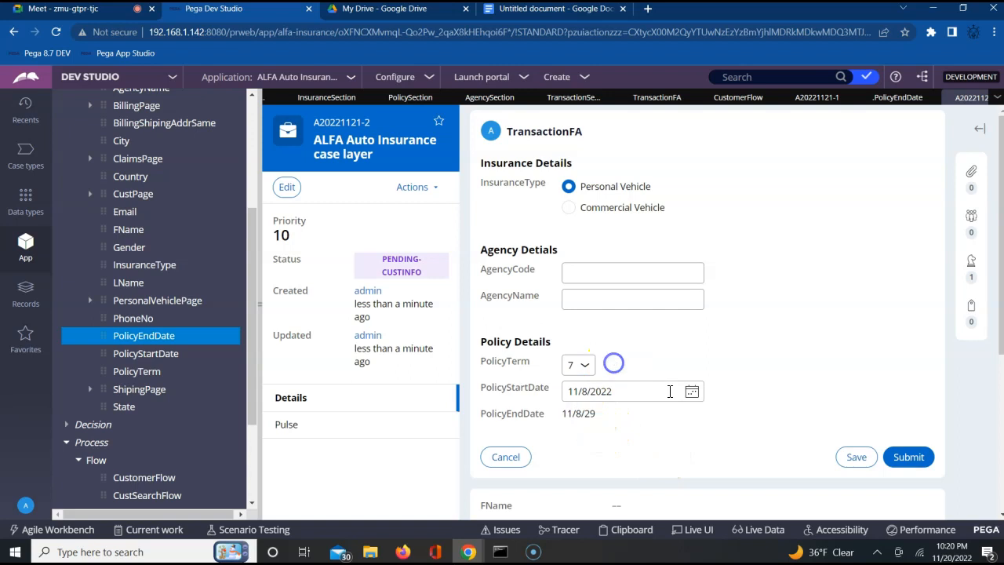
Step: Set PolicyStartDate to 11/10/2022 on the TransactionFA form and check the recalculated PolicyEndDate
click(691, 392)
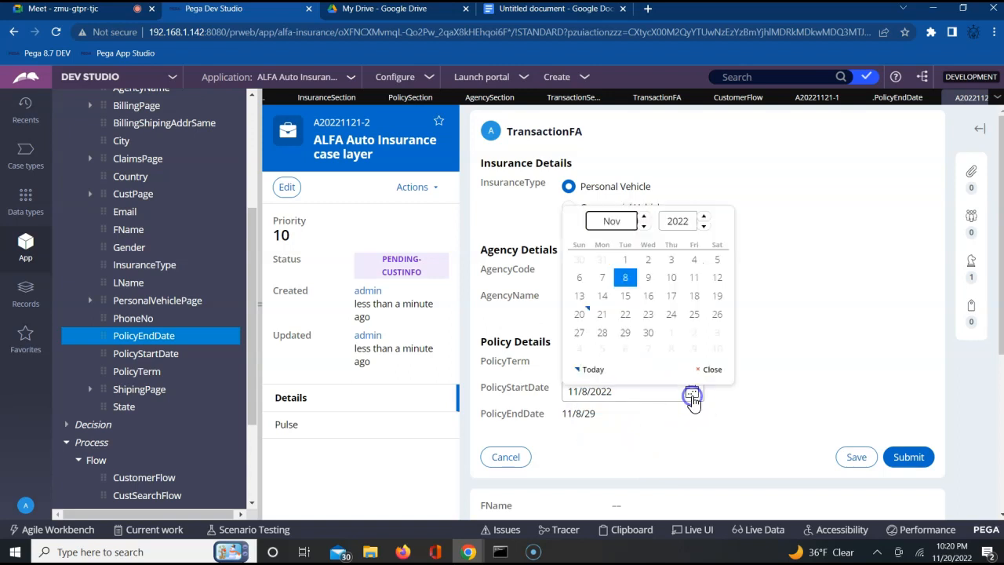
click(676, 279)
click(817, 291)
triple_click(573, 414)
Step: Set PolicyTerm to 3 and PolicyStartDate to 11/24/2022 to test the PolicyEndDate calculation again
click(579, 365)
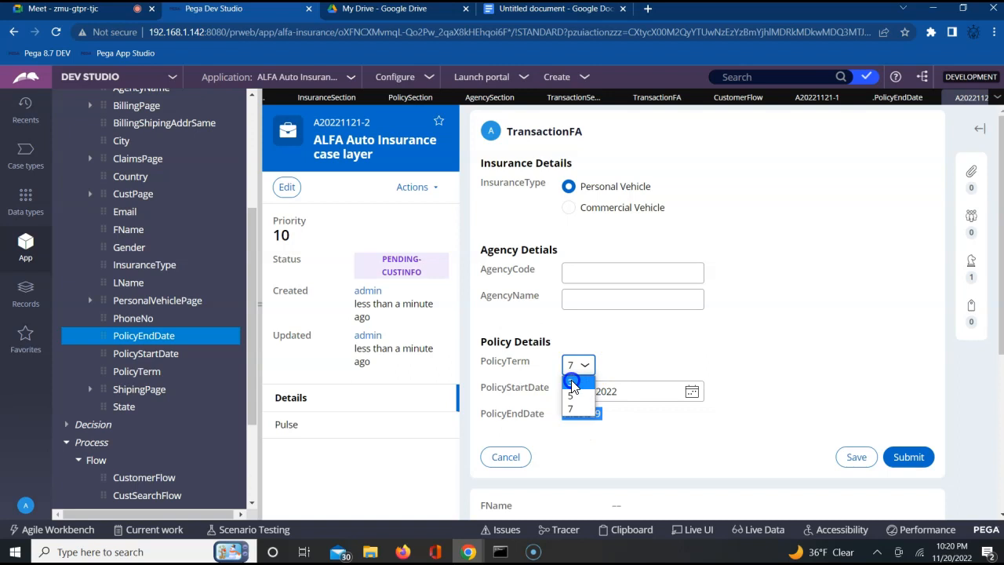
click(572, 383)
click(758, 345)
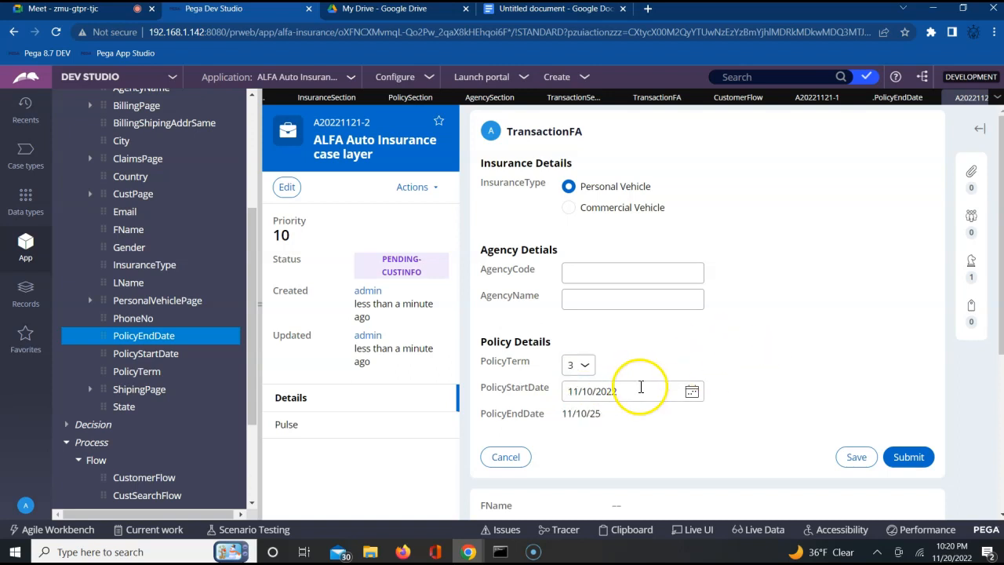
click(692, 391)
click(671, 314)
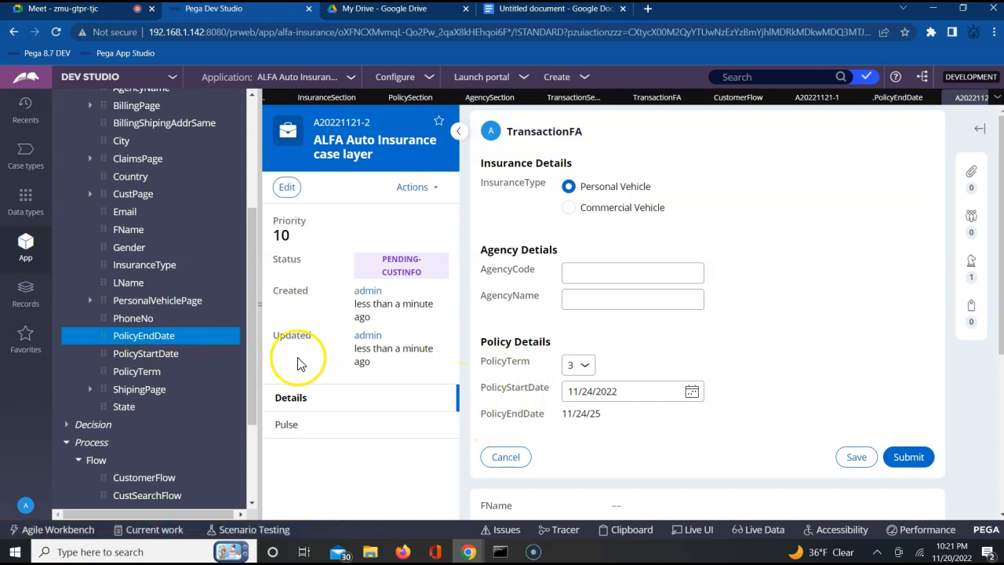
Step: Open the declare expression of the PolicyEndDate property and save it
right_click(185, 336)
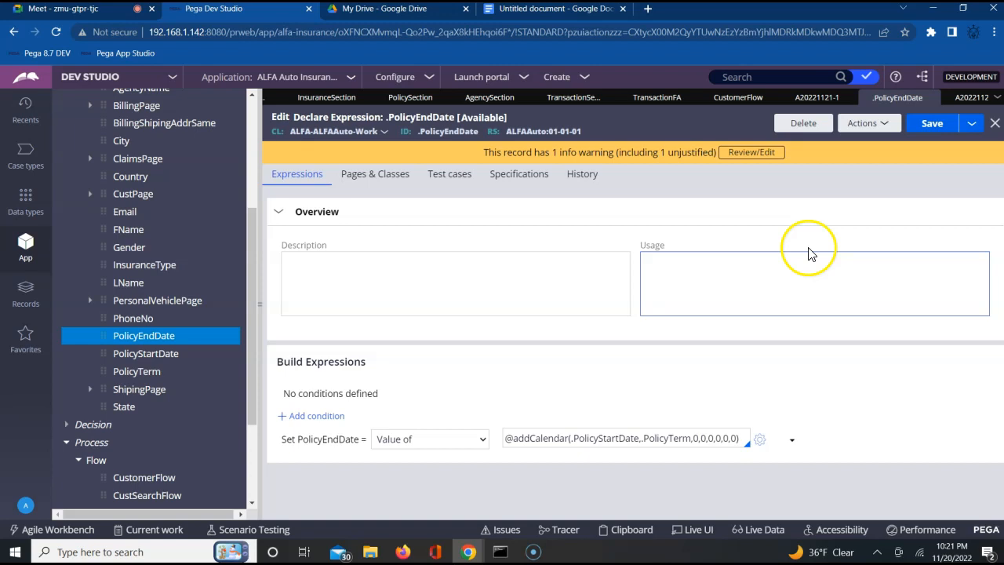
click(934, 125)
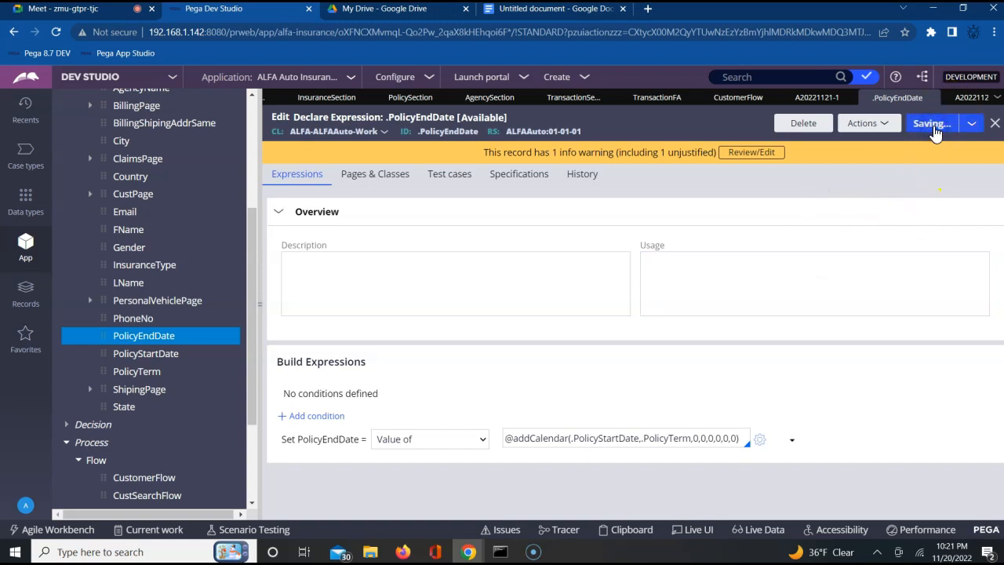
Step: Switch to the Google Docs notes and review the declare expression concept, the C = A + B example and the Rule-Declare-Expressions class
click(538, 9)
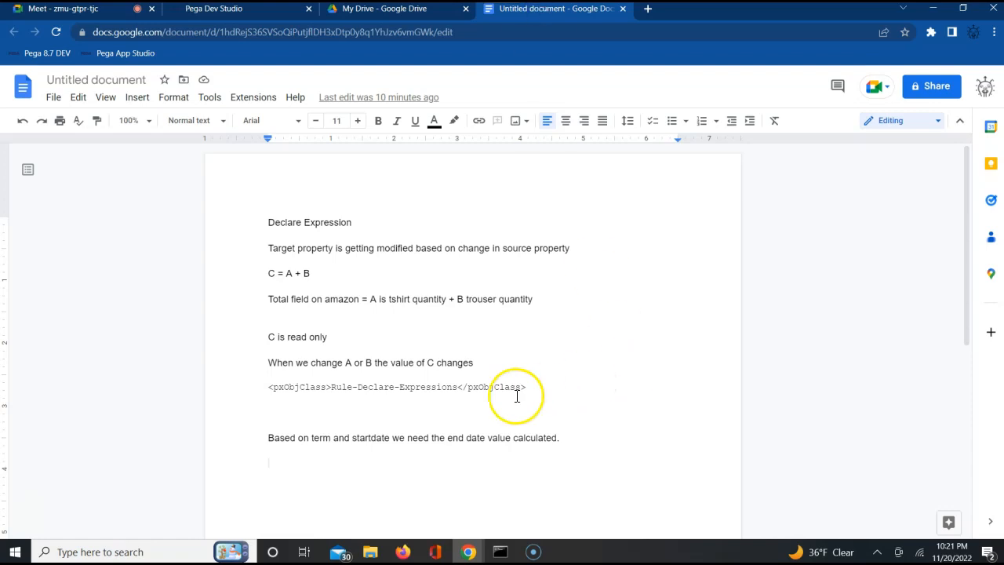
triple_click(332, 385)
click(332, 385)
triple_click(331, 385)
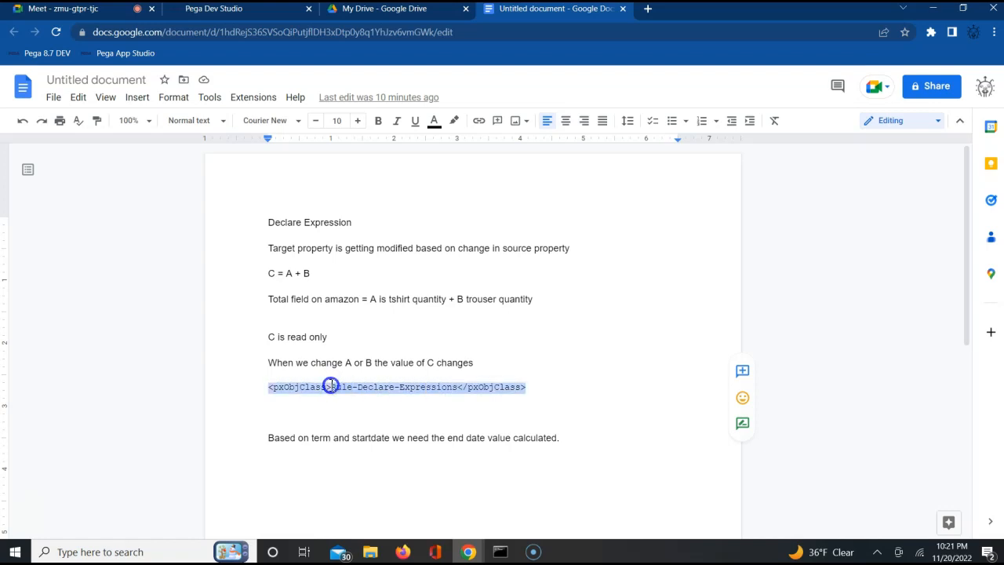
click(272, 275)
triple_click(272, 274)
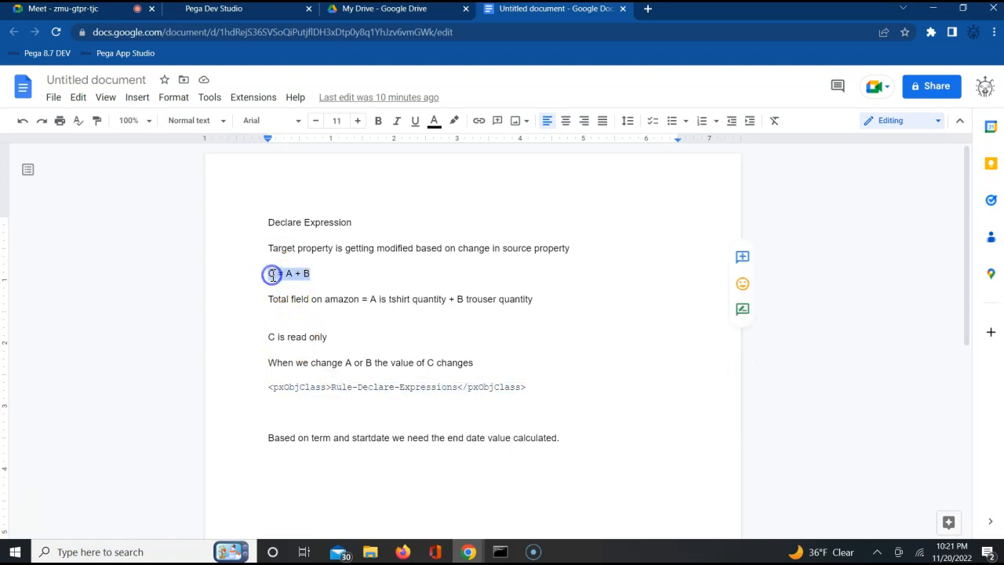
triple_click(314, 274)
click(413, 204)
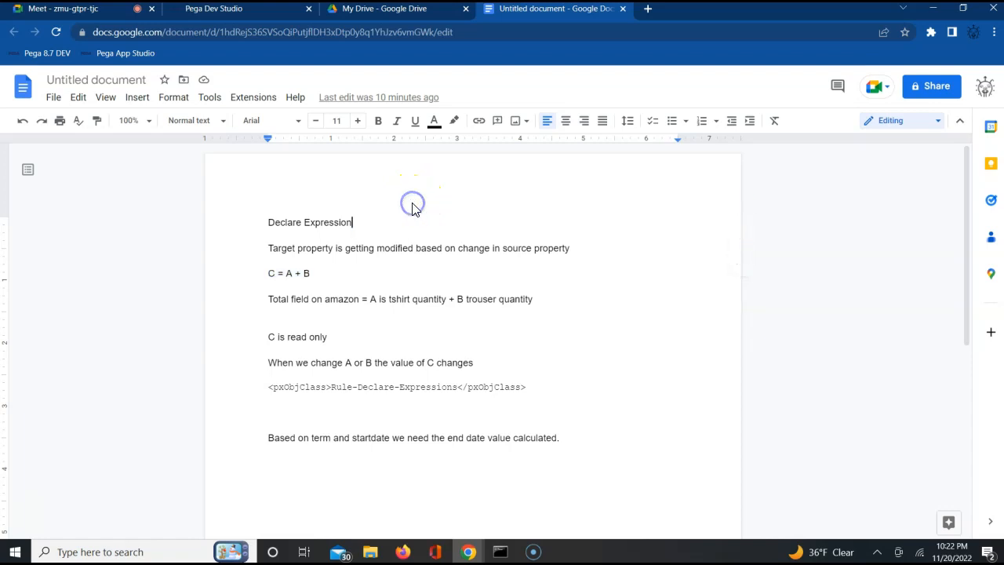
triple_click(283, 217)
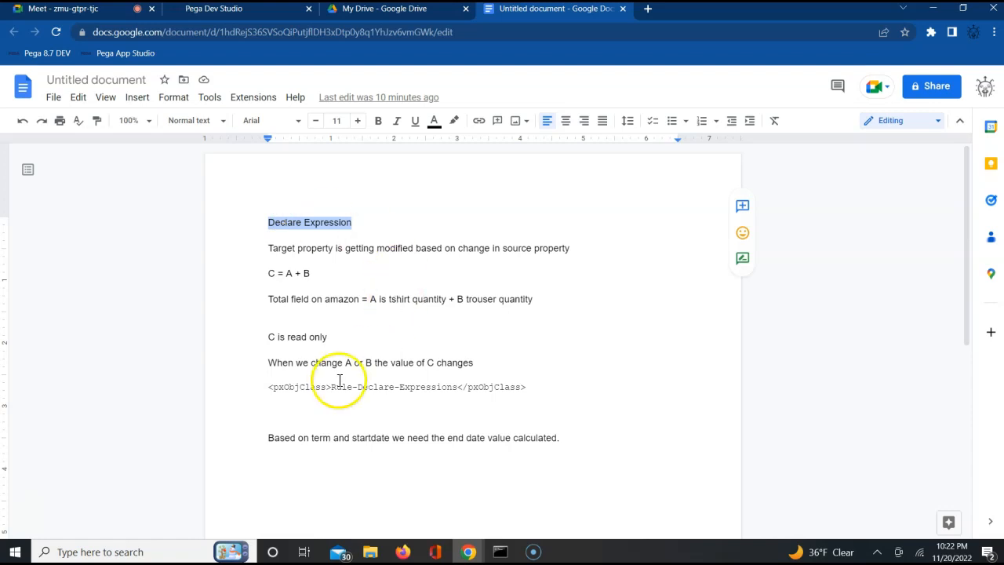
drag(269, 273, 302, 274)
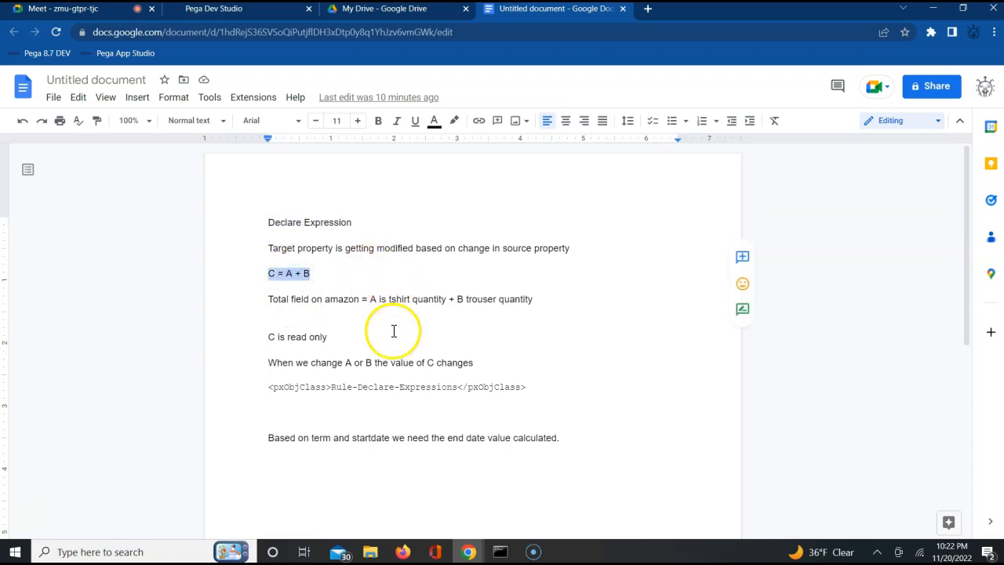
Step: Return to Pega Dev Studio, review the PolicyEndDate declare expression and reopen case A20221121-2 to check its policy details
click(247, 17)
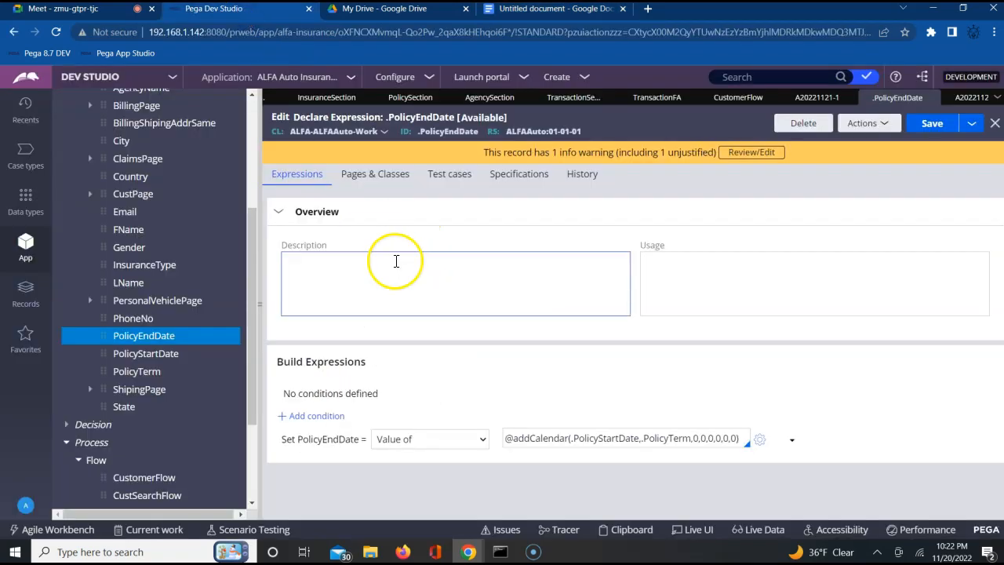
click(964, 98)
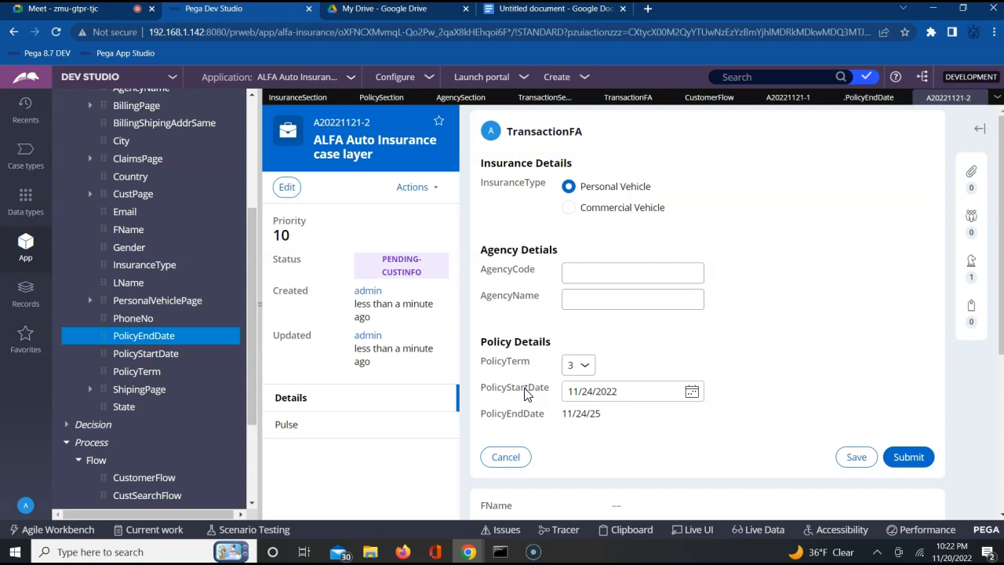
triple_click(723, 347)
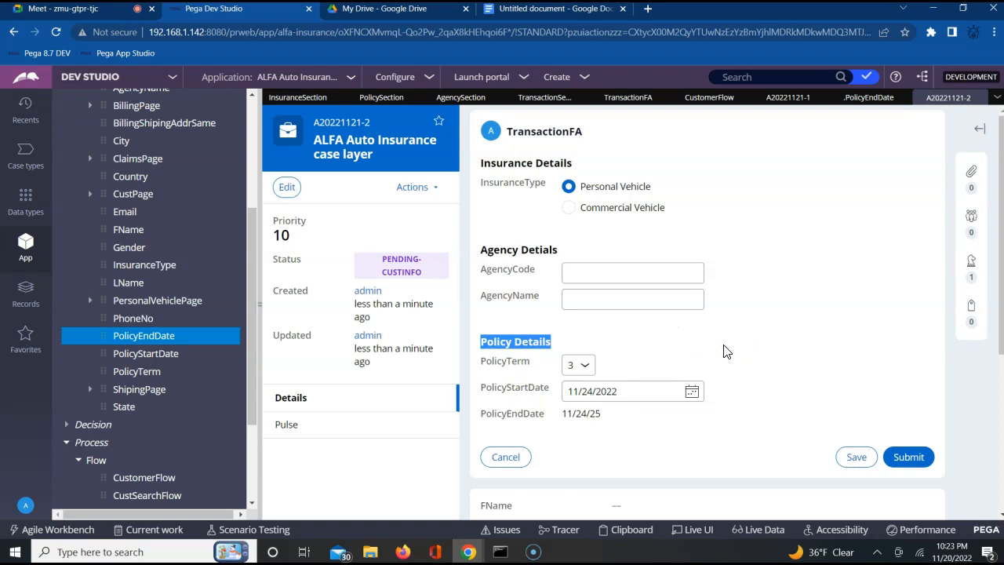
click(723, 350)
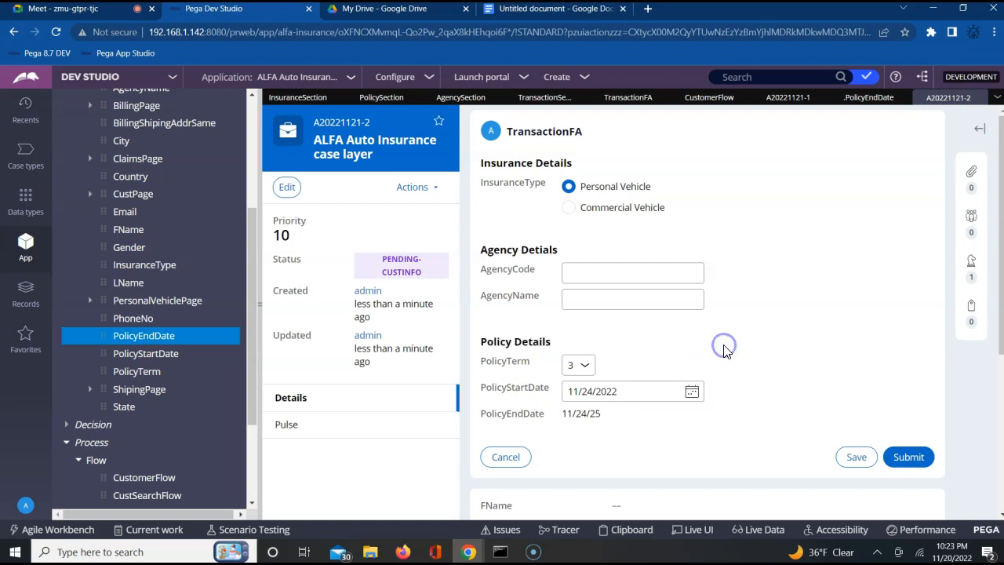